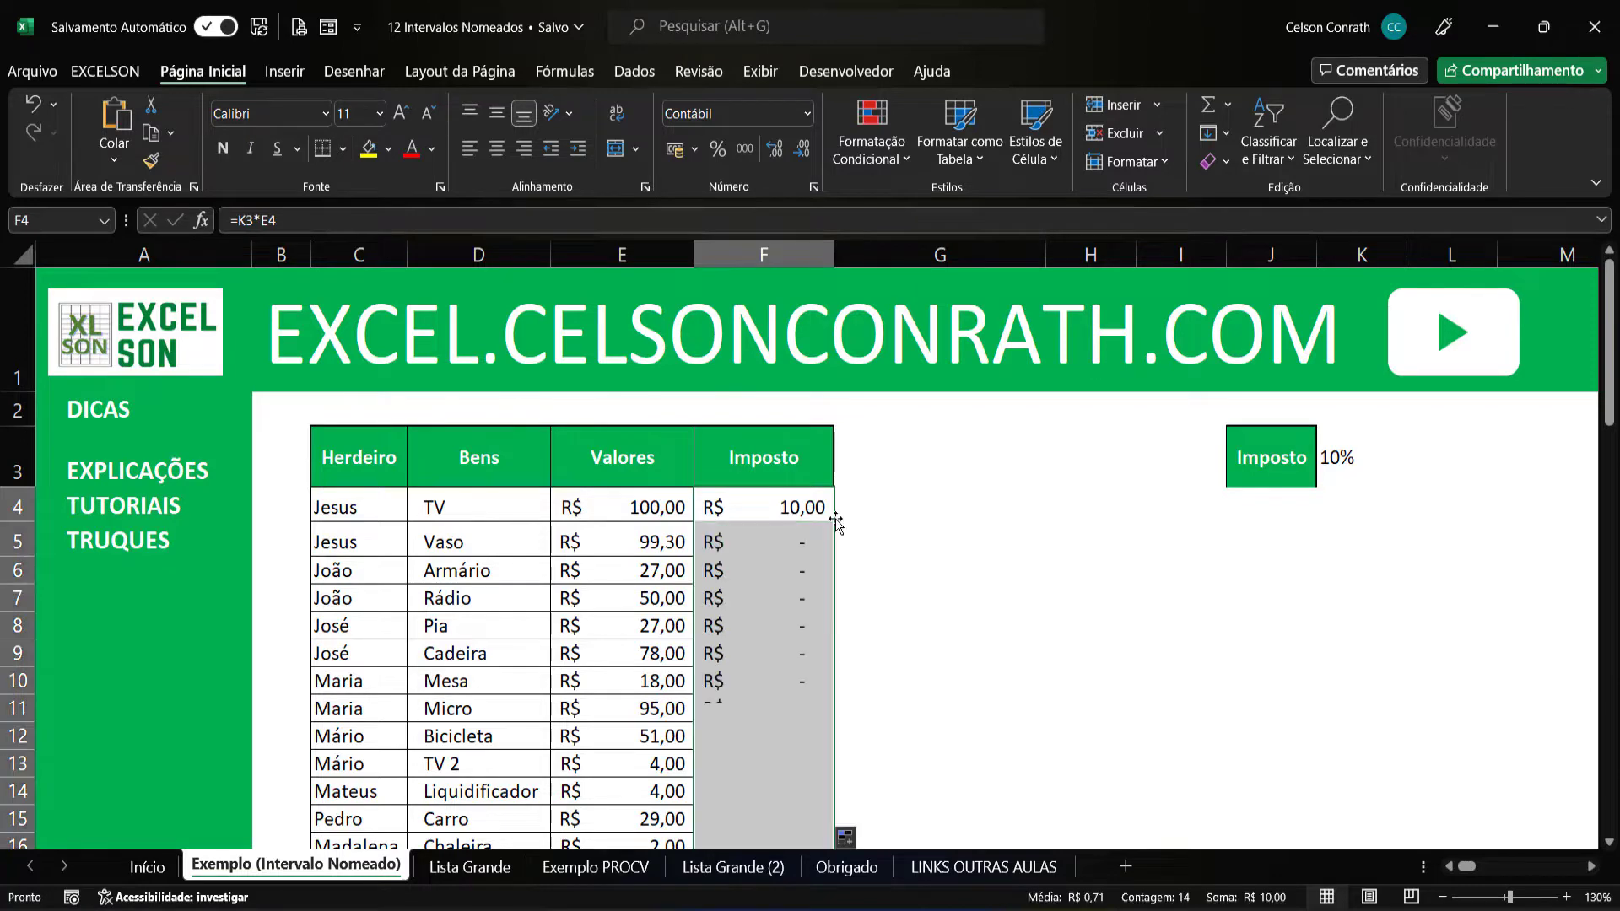
# - Compare the Imposto formulas in F4 and F5 with the tax rate cell K3 to see which cells they reference
pyautogui.scroll(-1, 835, 517)
pyautogui.click(904, 398)
pyautogui.scroll(1, 1165, 430)
pyautogui.click(1342, 456)
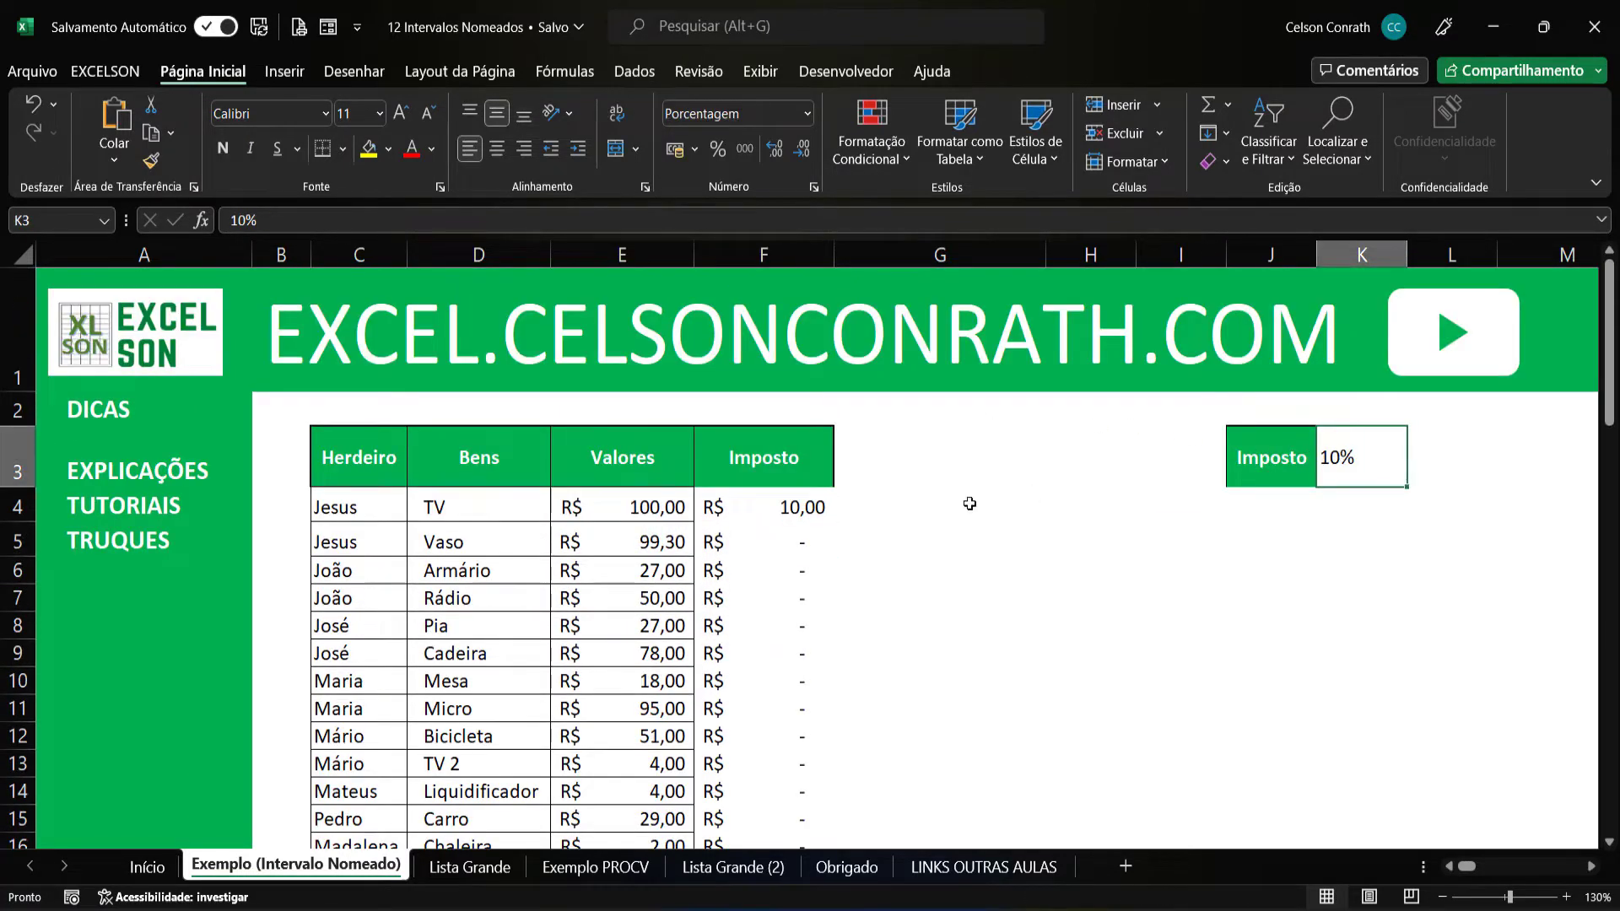
pyautogui.click(795, 531)
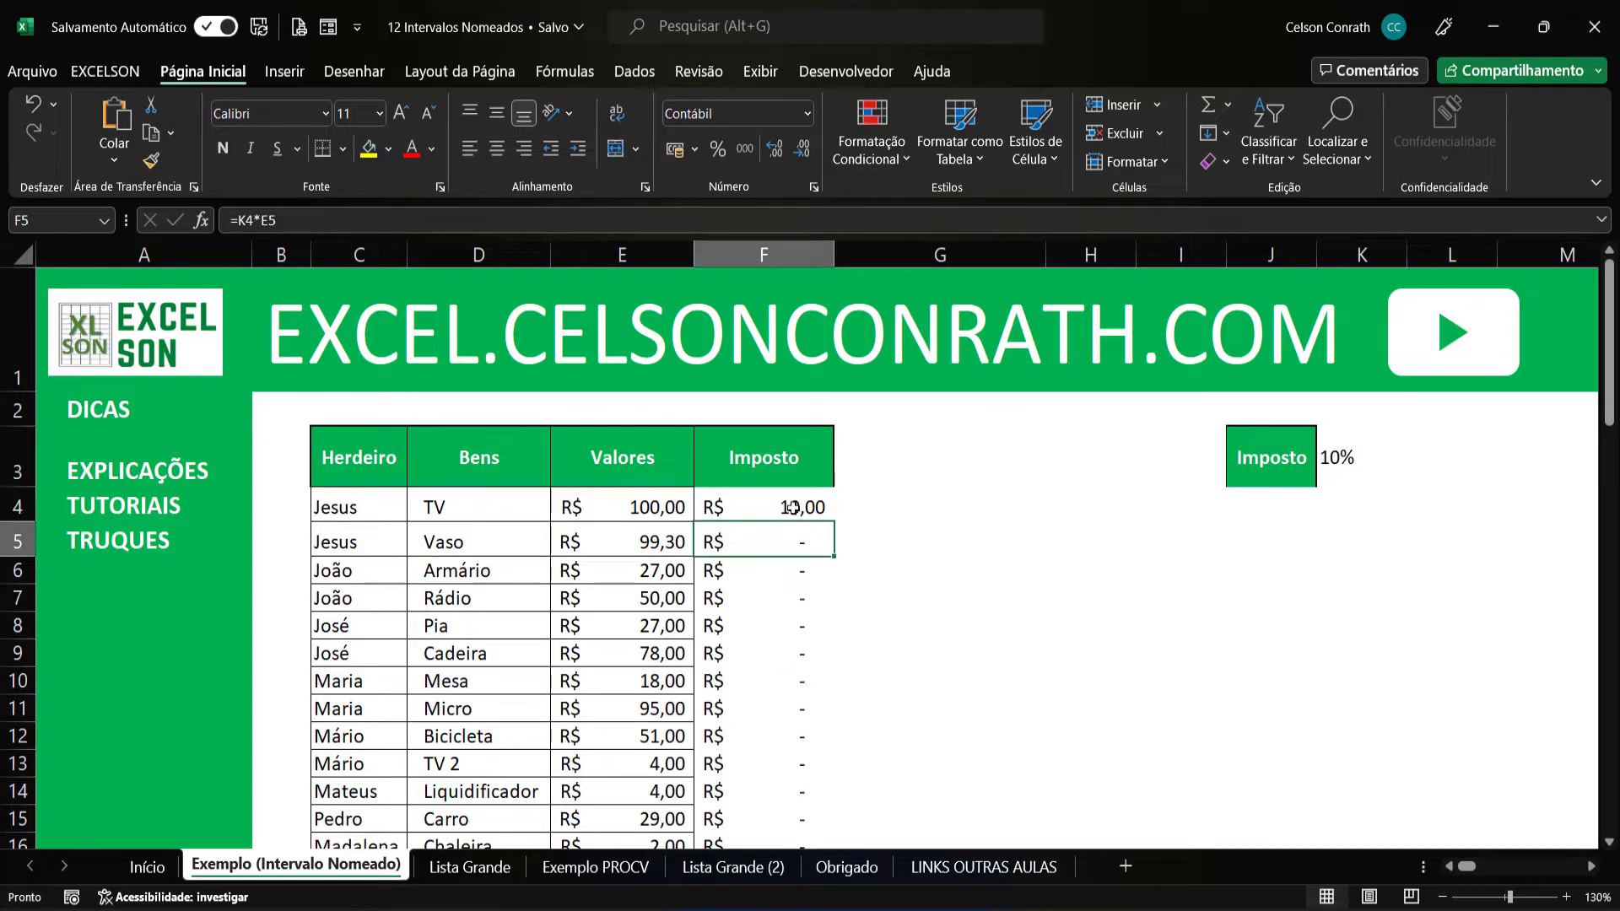
pyautogui.click(796, 511)
pyautogui.click(813, 531)
pyautogui.click(802, 511)
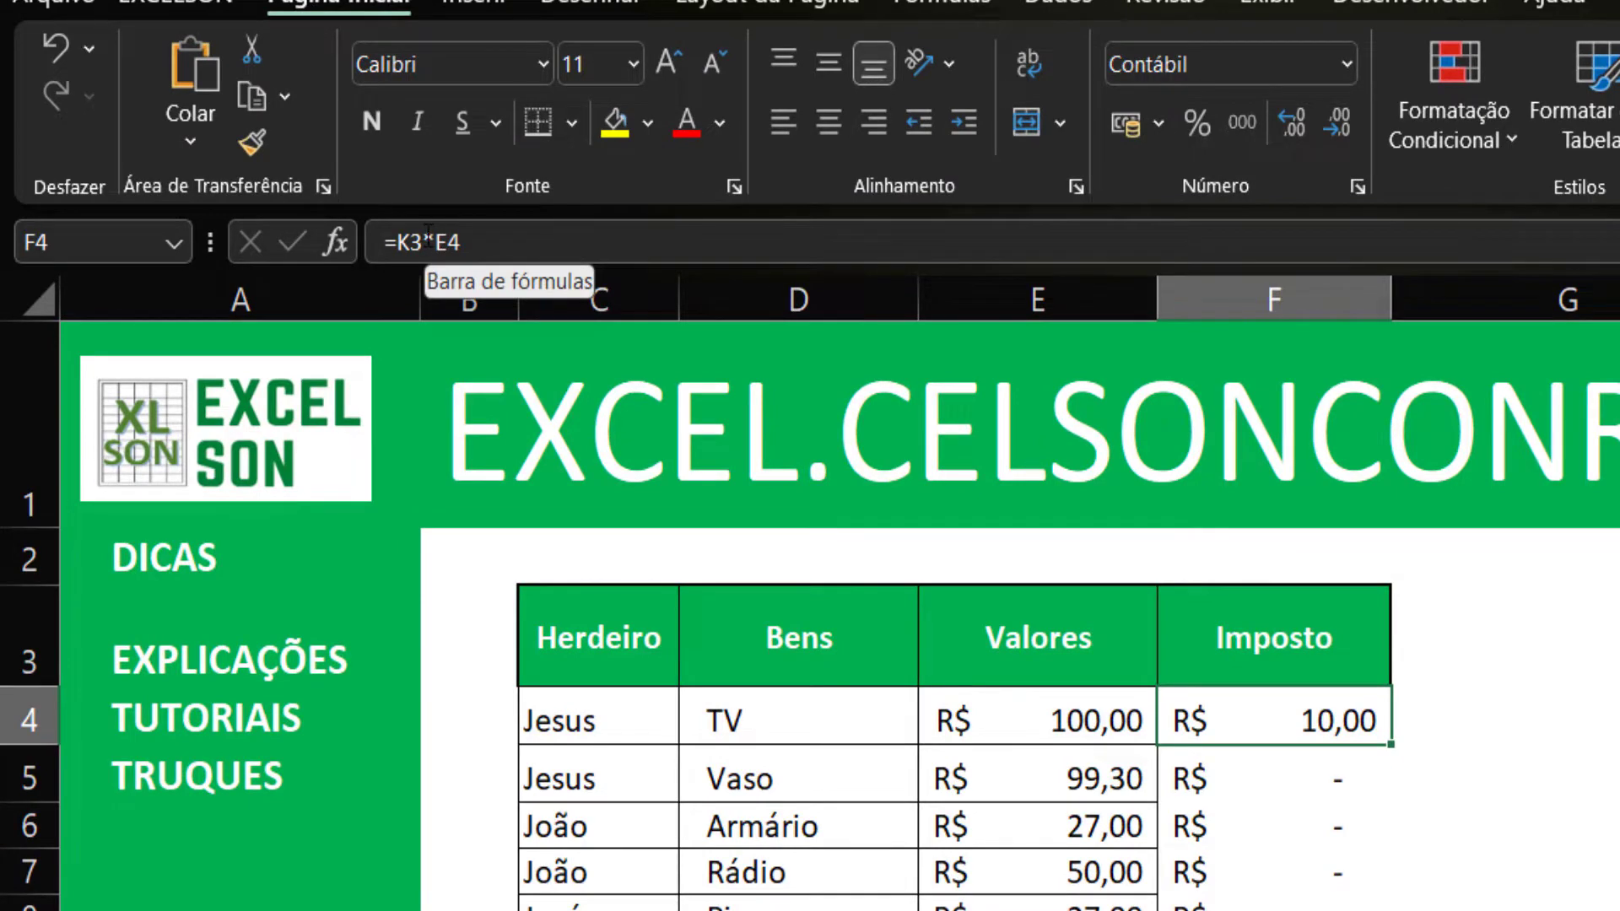
pyautogui.click(1257, 785)
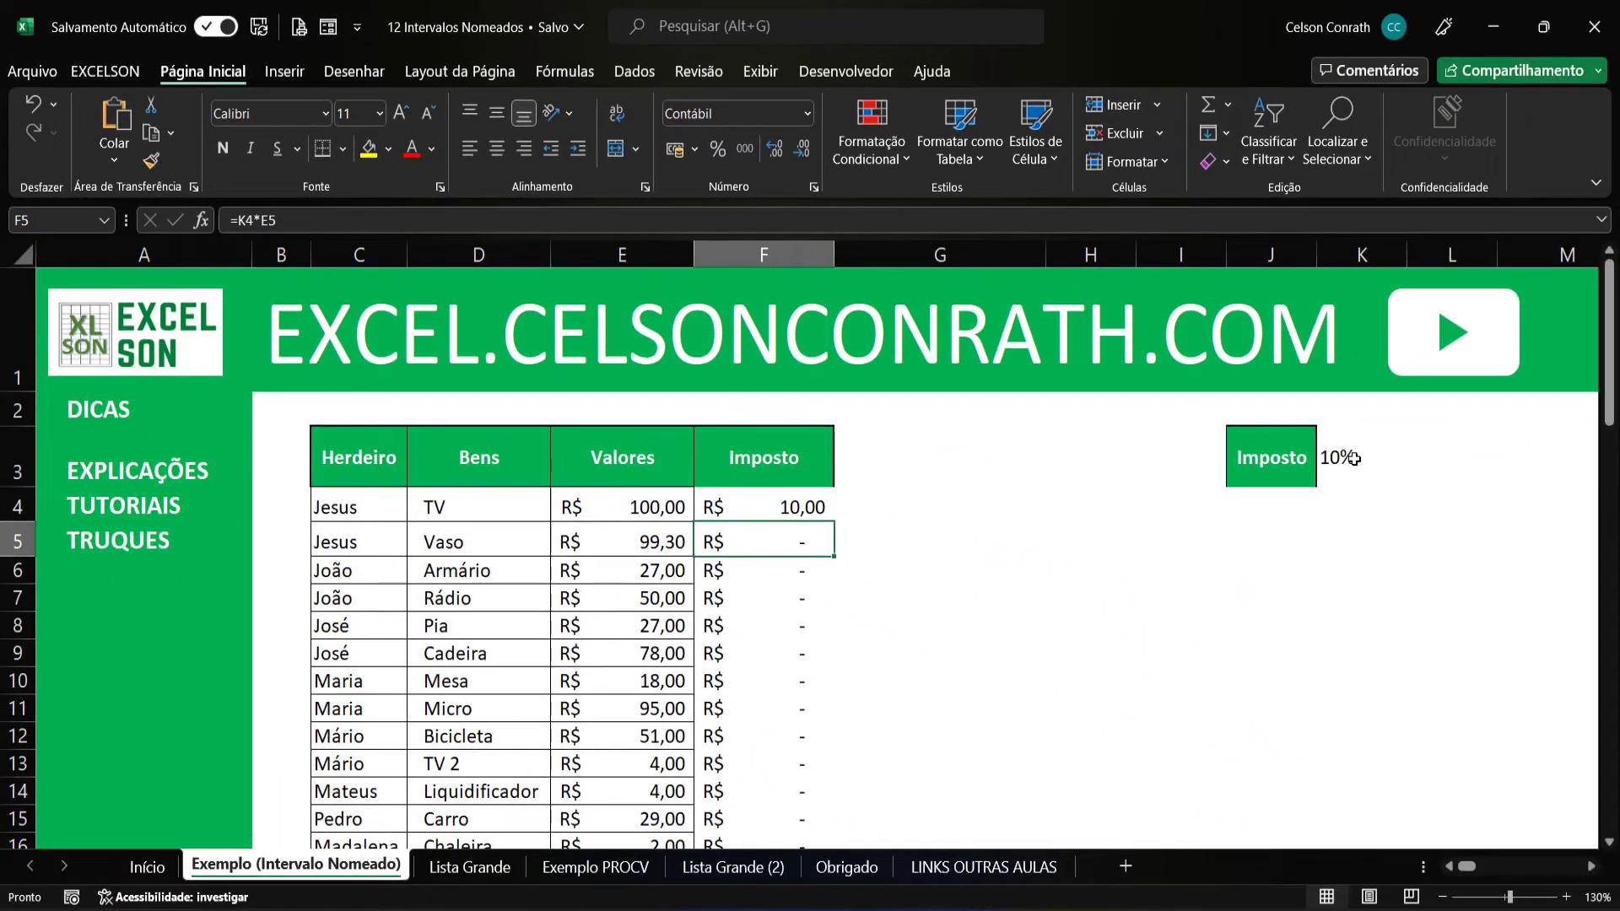
# - Make the tax rate reference absolute in F4 as =$K$3*E4 and fill the formula down the Imposto column
pyautogui.click(815, 507)
pyautogui.doubleClick(815, 507)
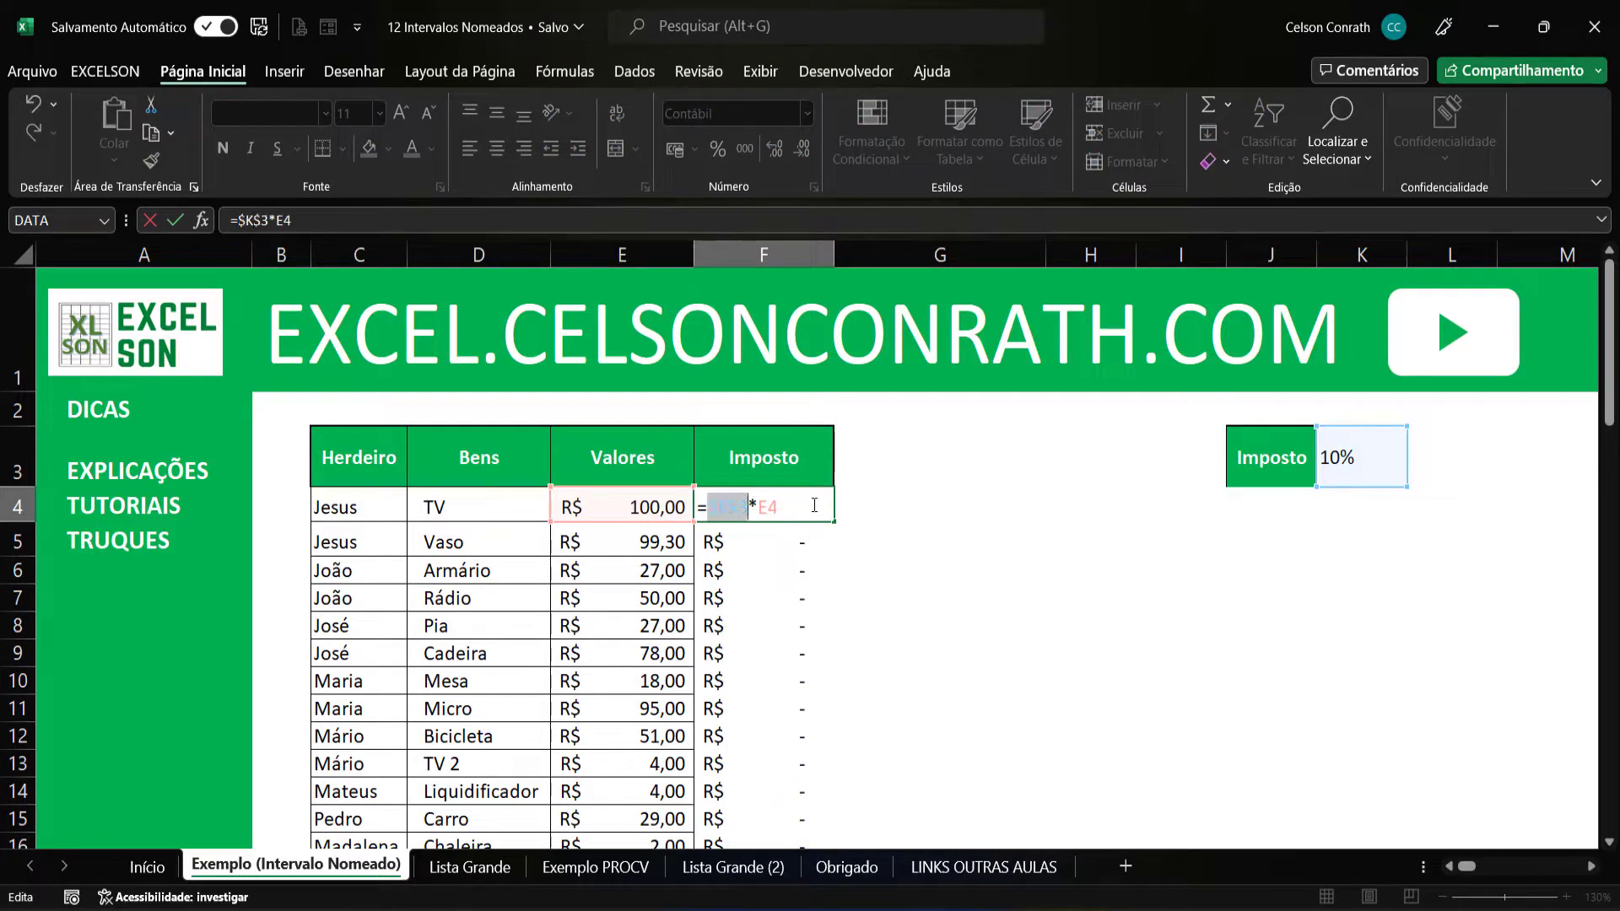
pyautogui.press('Return')
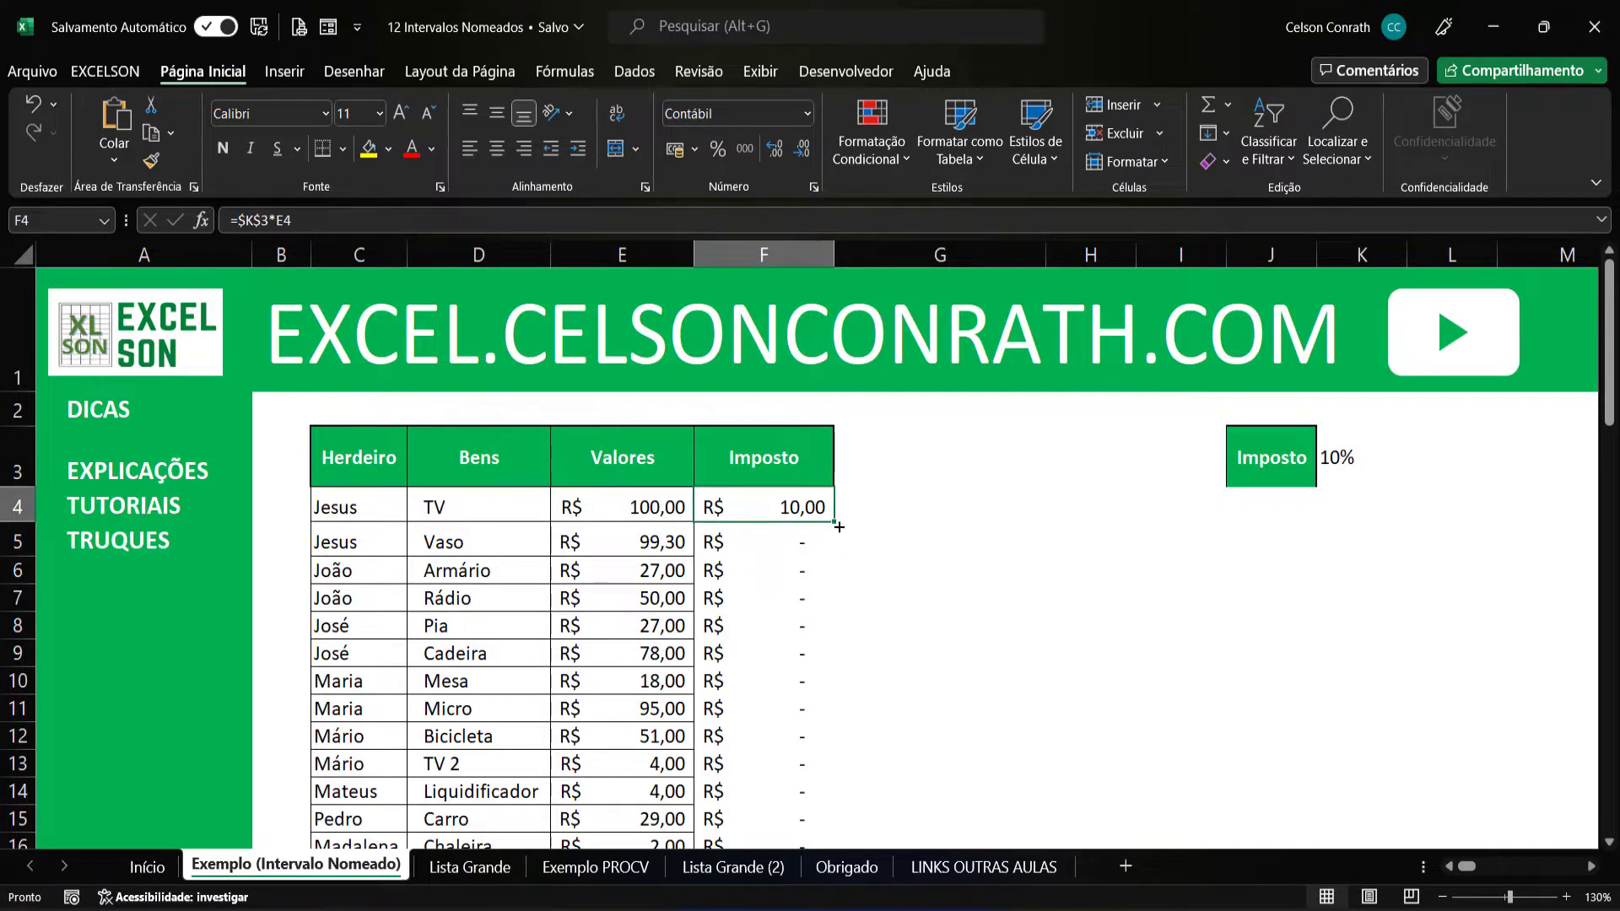
pyautogui.doubleClick(833, 522)
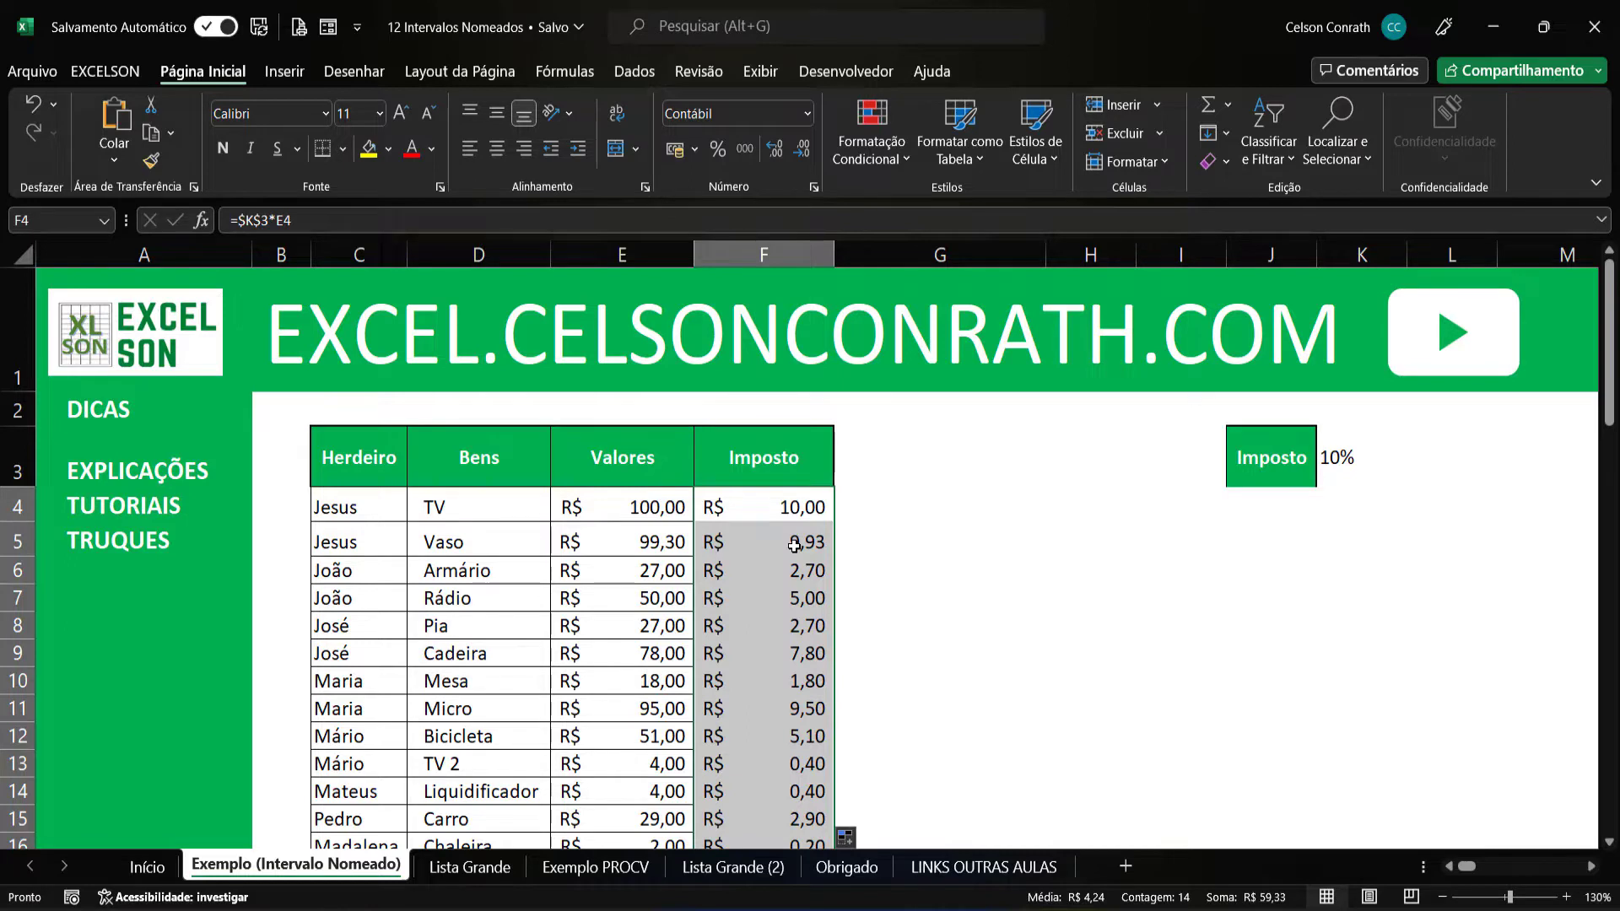
pyautogui.click(793, 508)
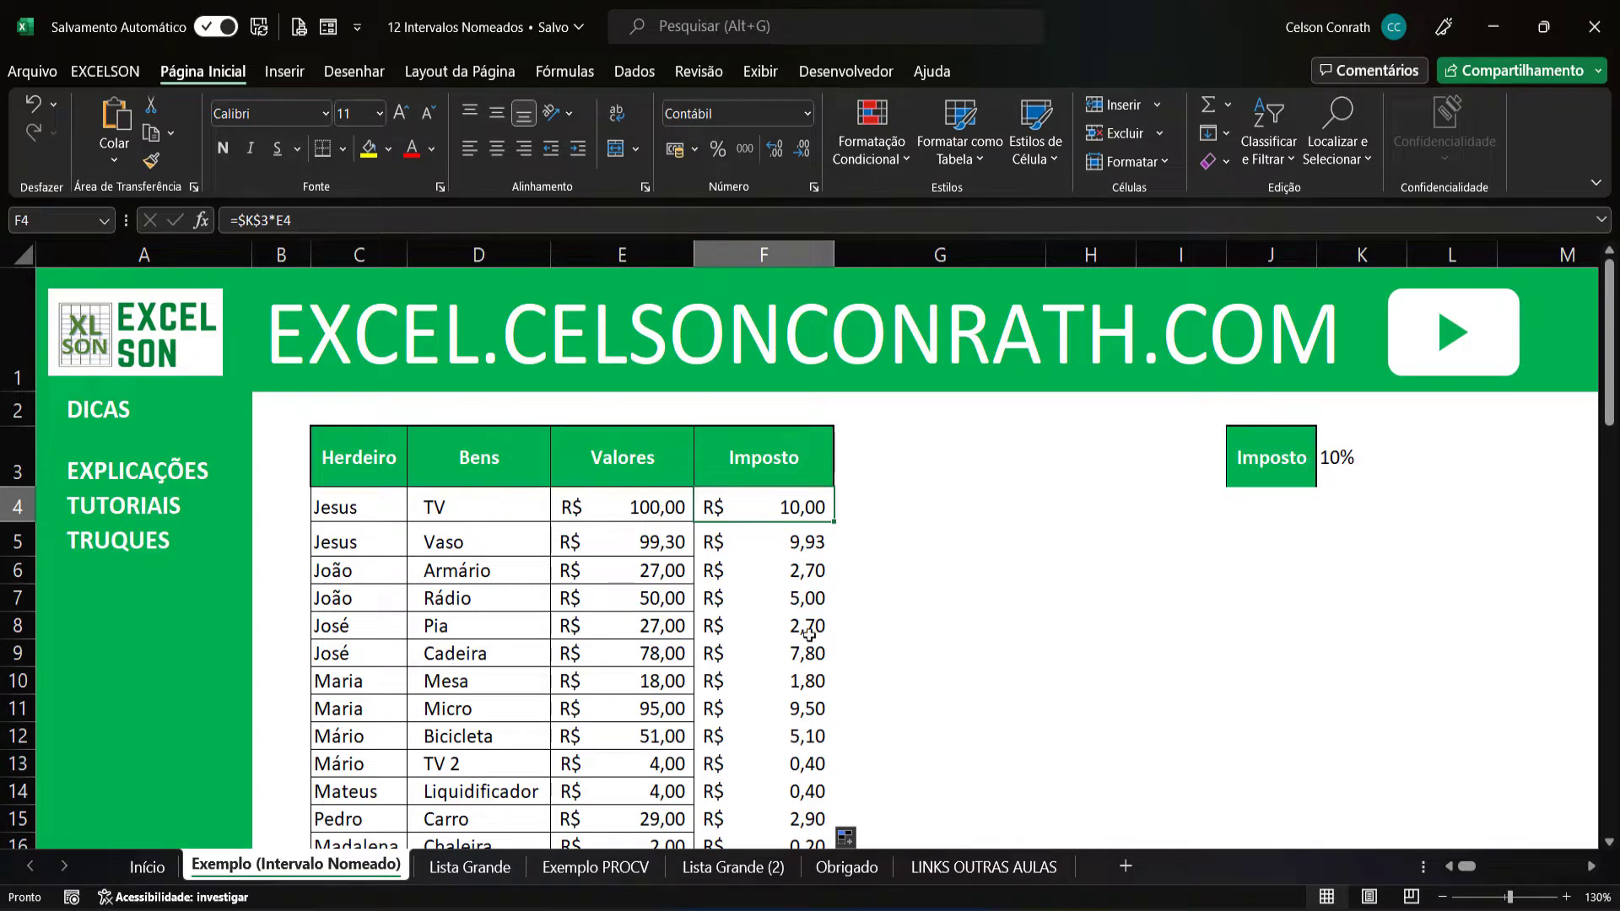
# - Enter 100 in cell C6 of the Início sheet
pyautogui.click(161, 867)
pyautogui.click(468, 692)
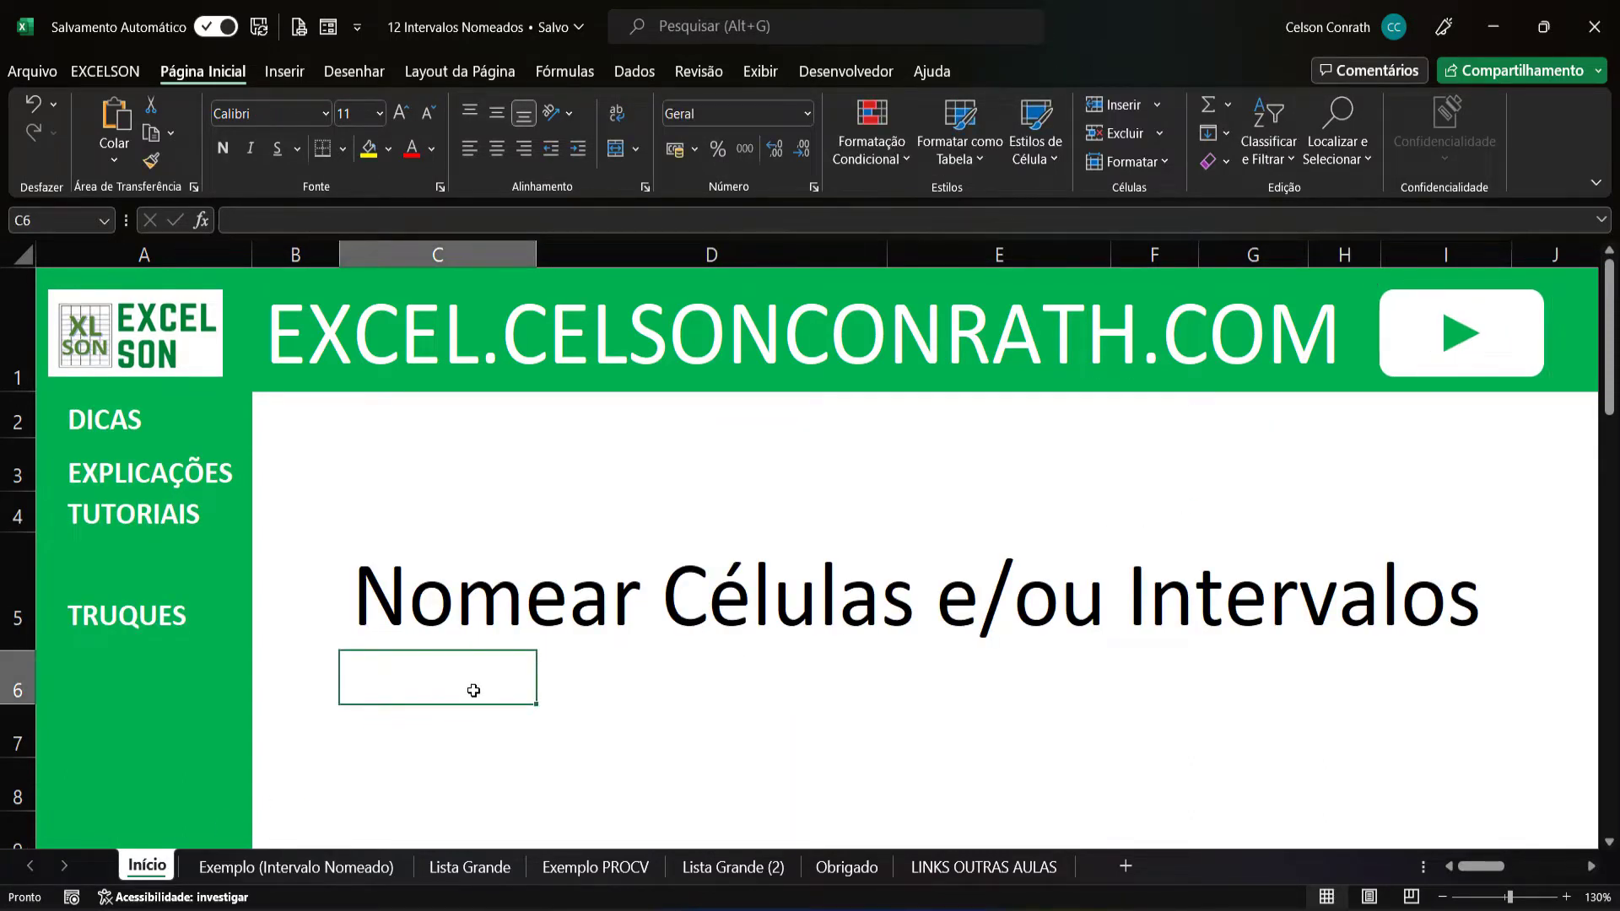
pyautogui.write('100')
pyautogui.press('Tab')
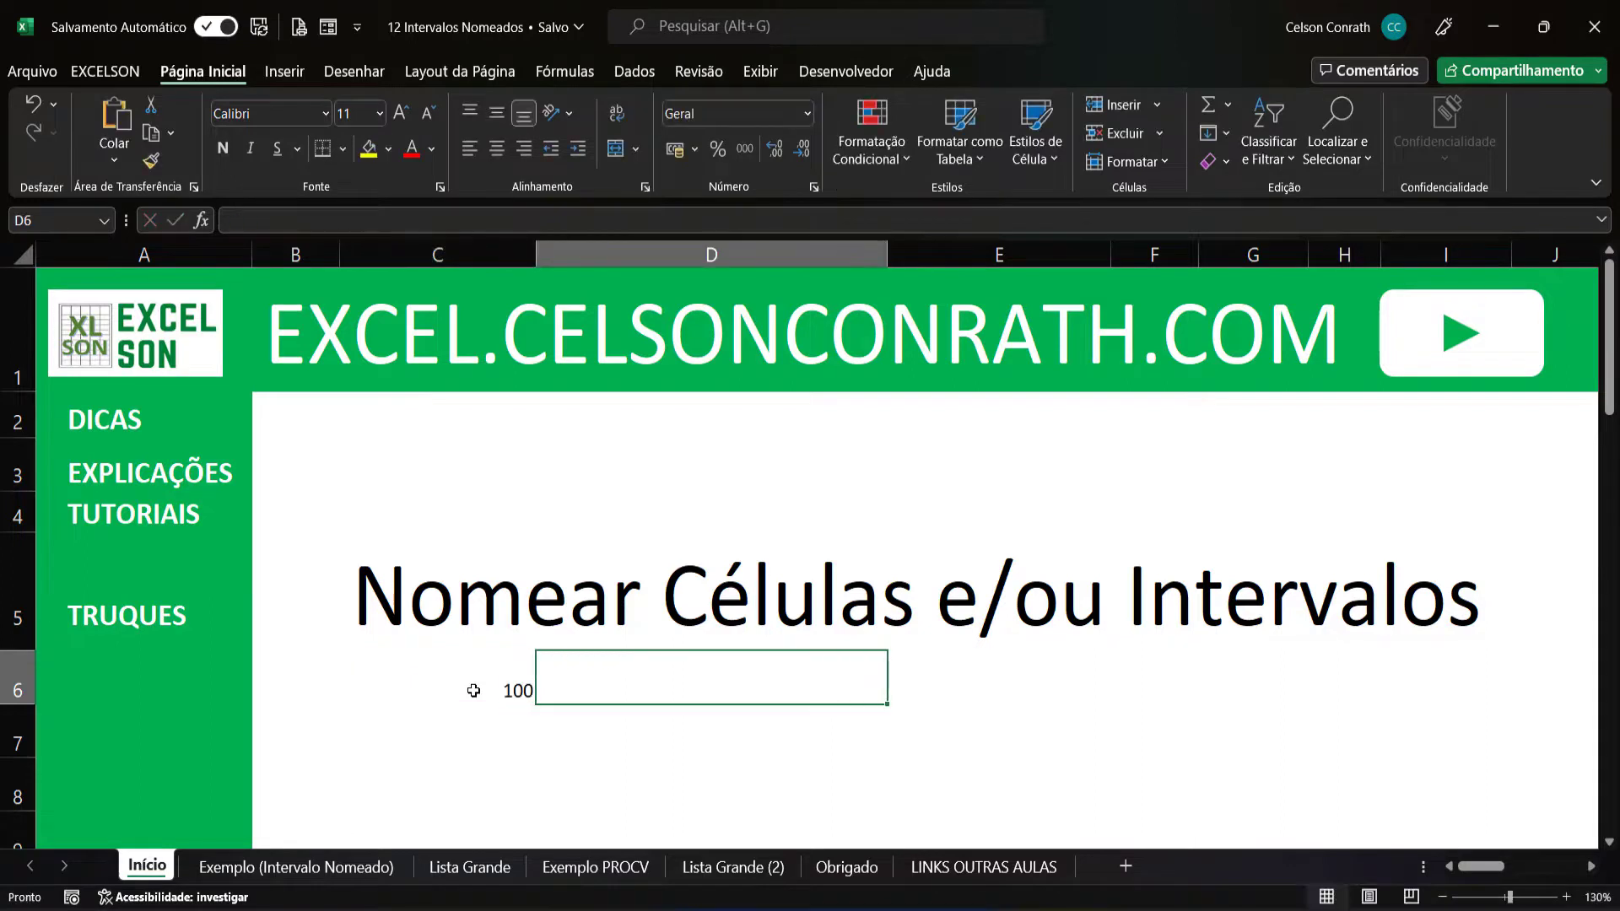
# - In D6 of the Início sheet, enter a formula multiplying C6 by the tax rate in K3 of Exemplo (Intervalo Nomeado)
pyautogui.write('=')
pyautogui.click(473, 691)
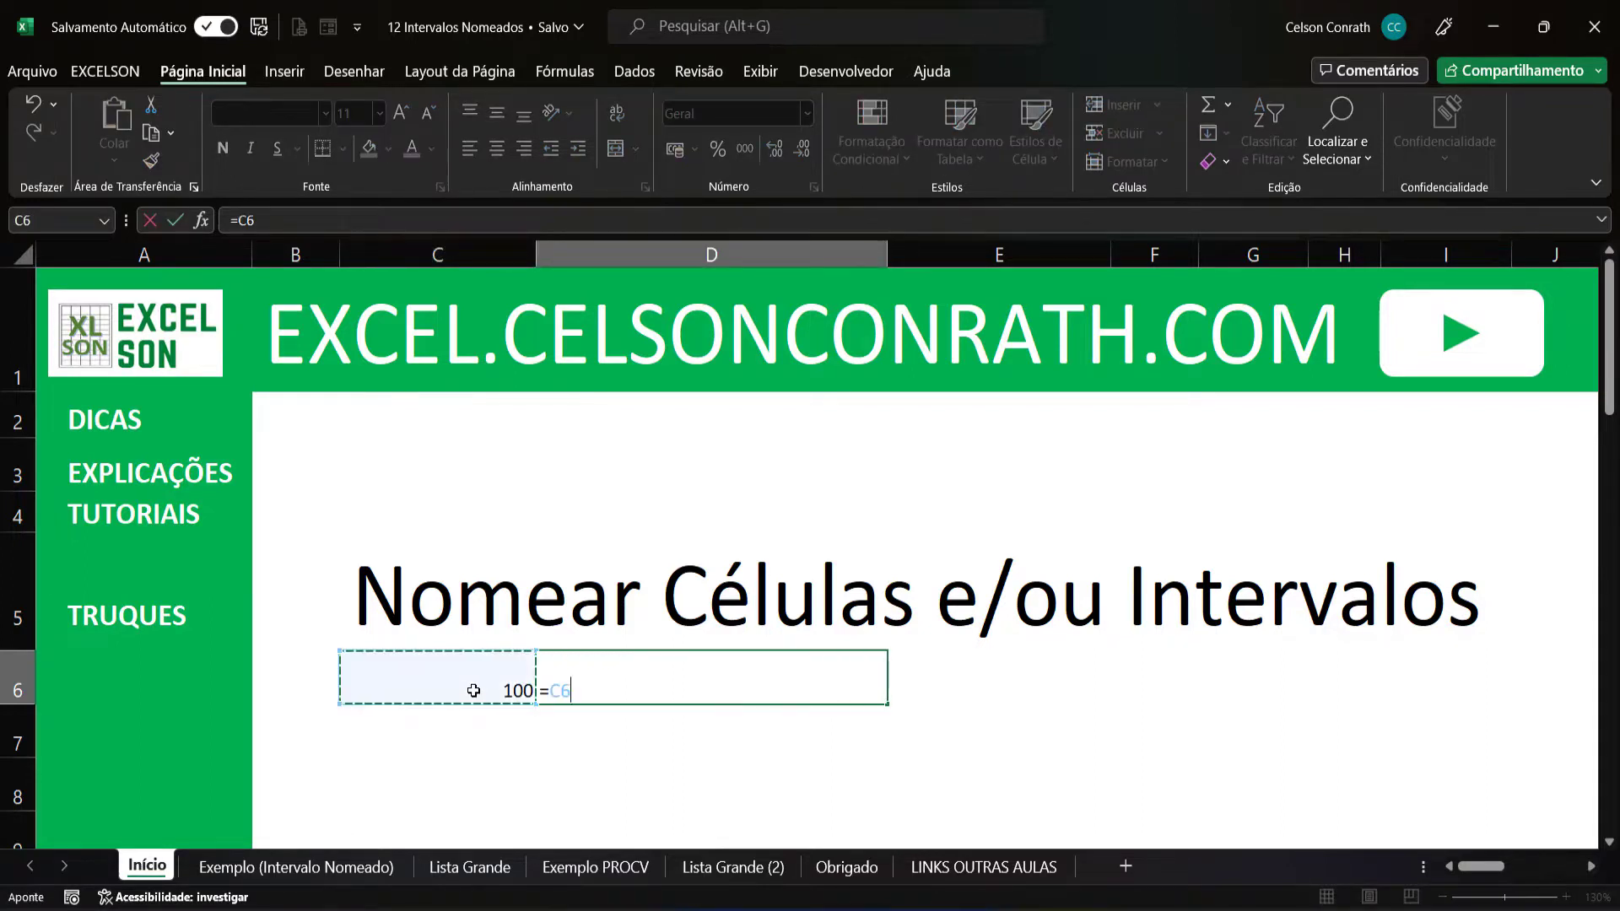
pyautogui.write('*')
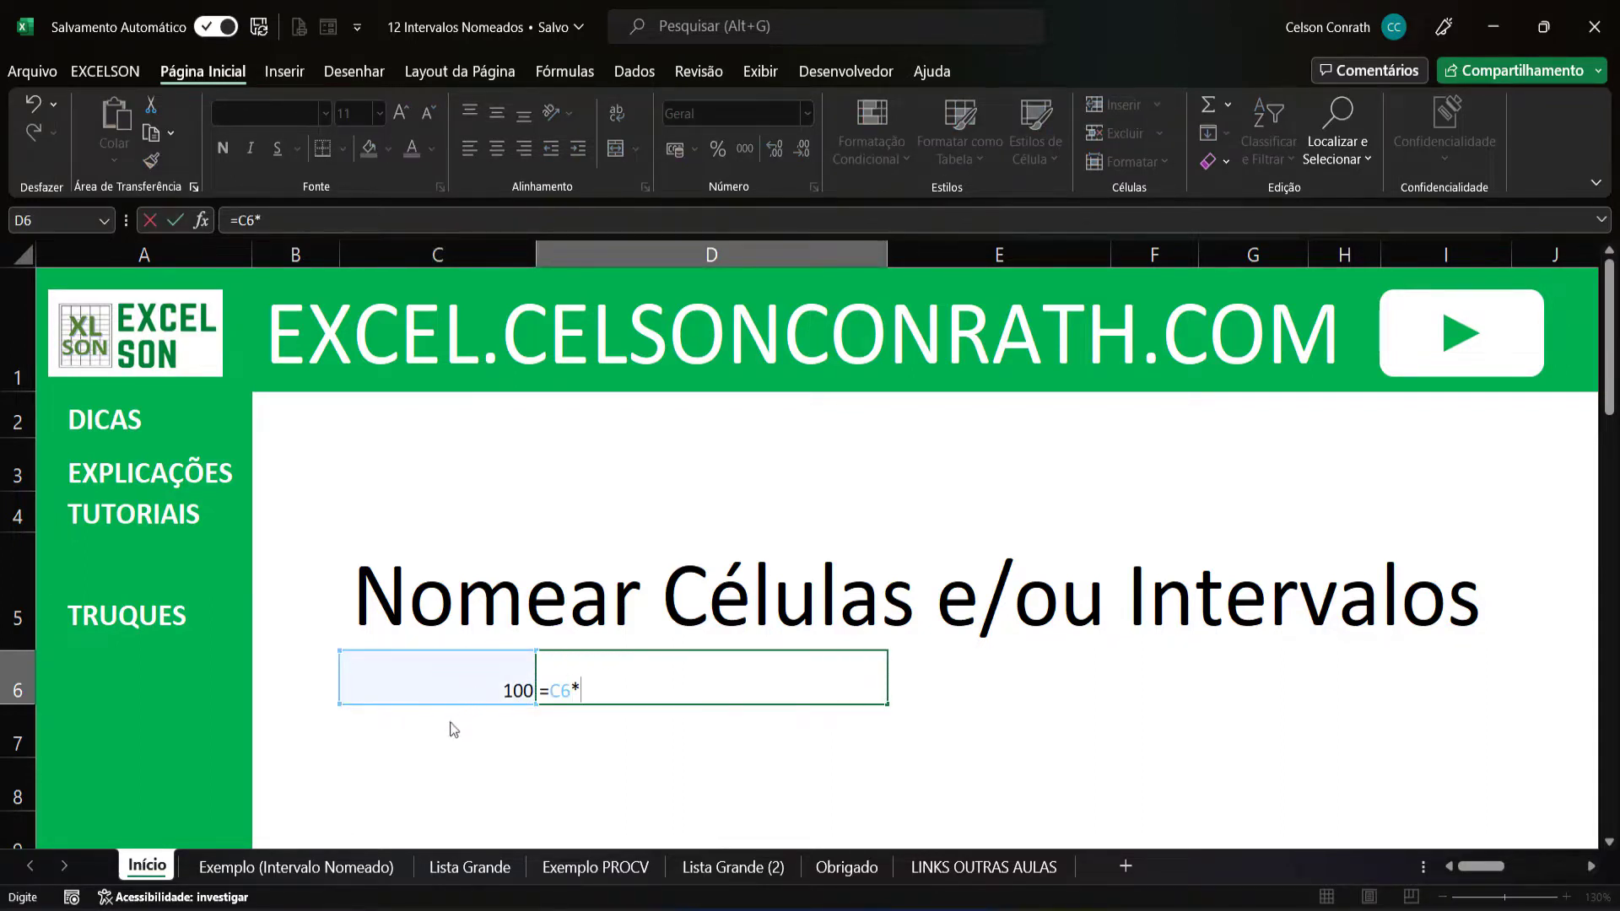
pyautogui.click(341, 873)
pyautogui.click(1342, 459)
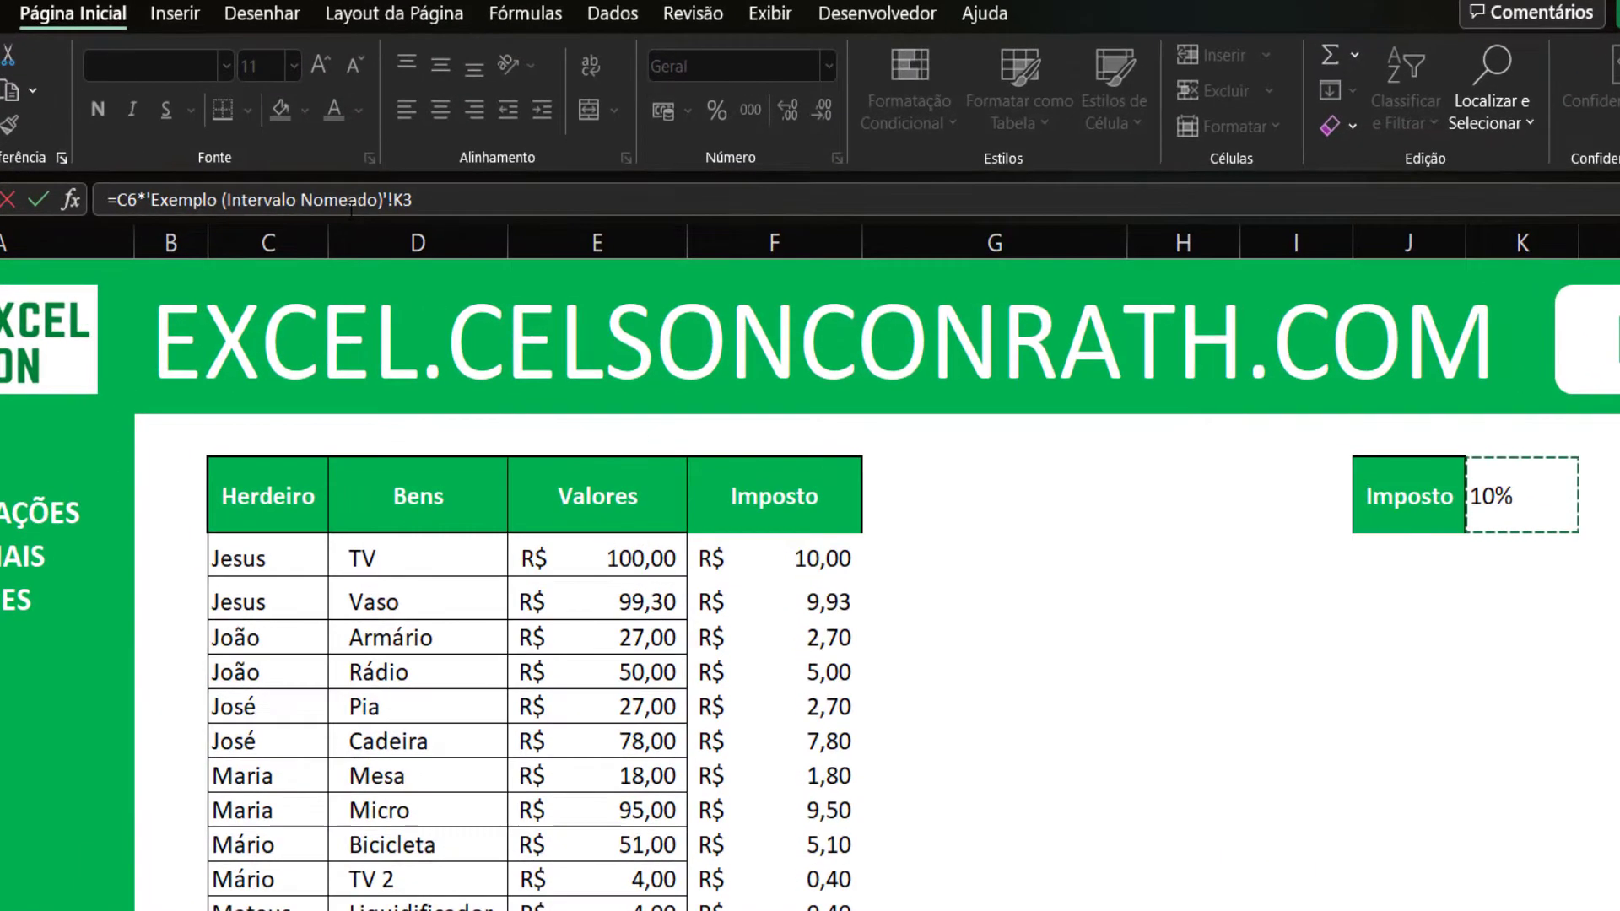
pyautogui.press('Return')
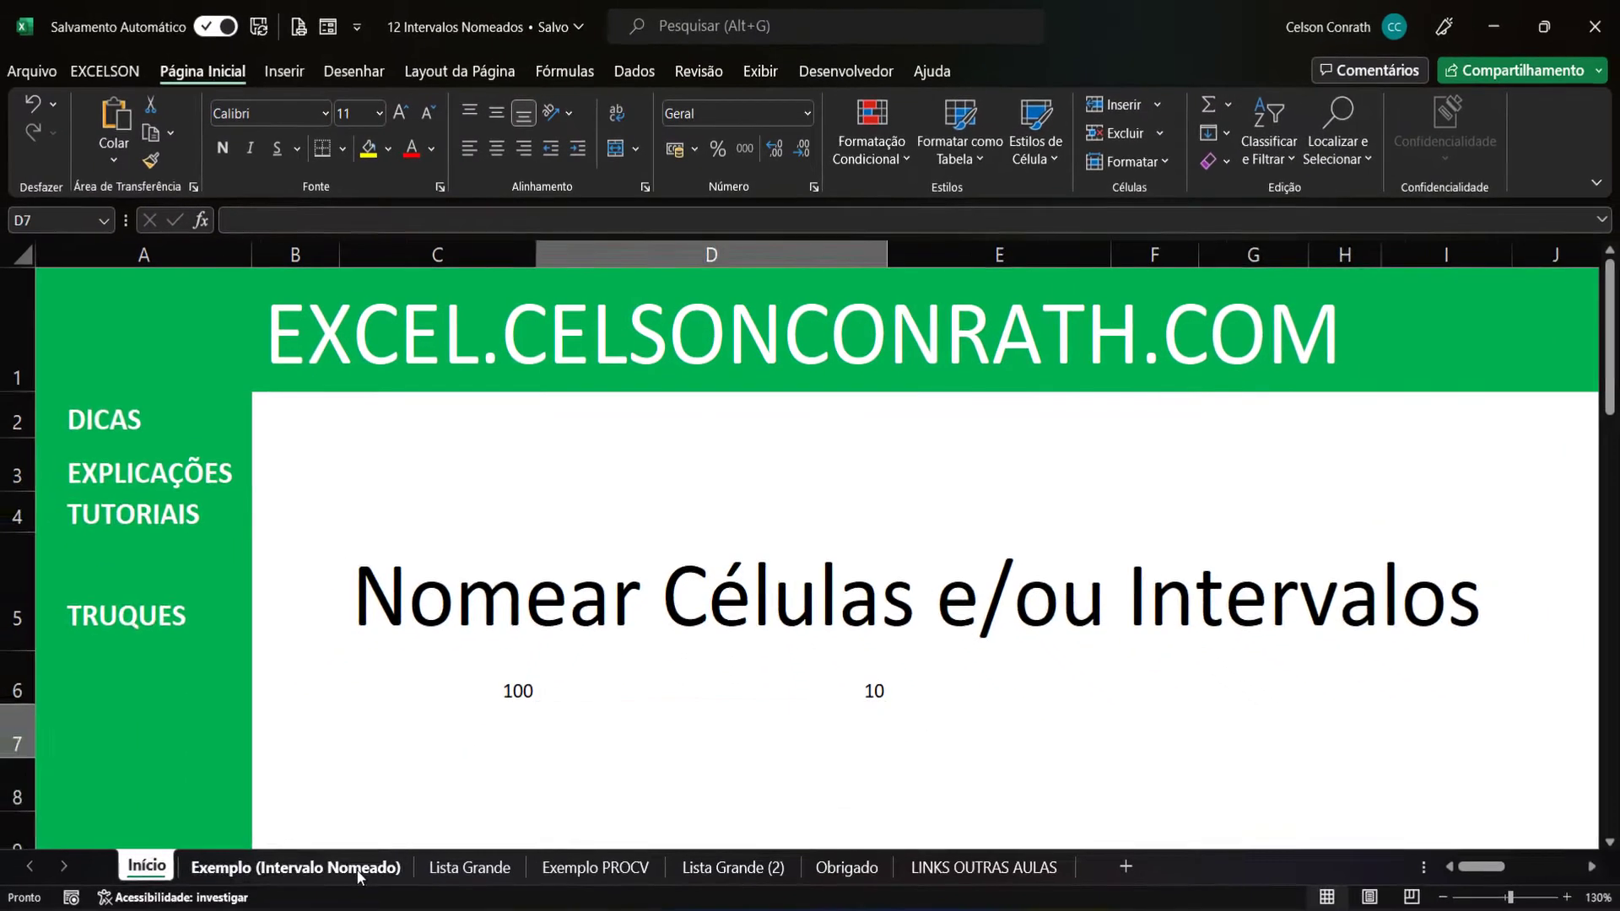
# - Name the tax rate cell K3 on the Exemplo (Intervalo Nomeado) sheet Imposto and check its name against cells F4 and F5
pyautogui.click(362, 869)
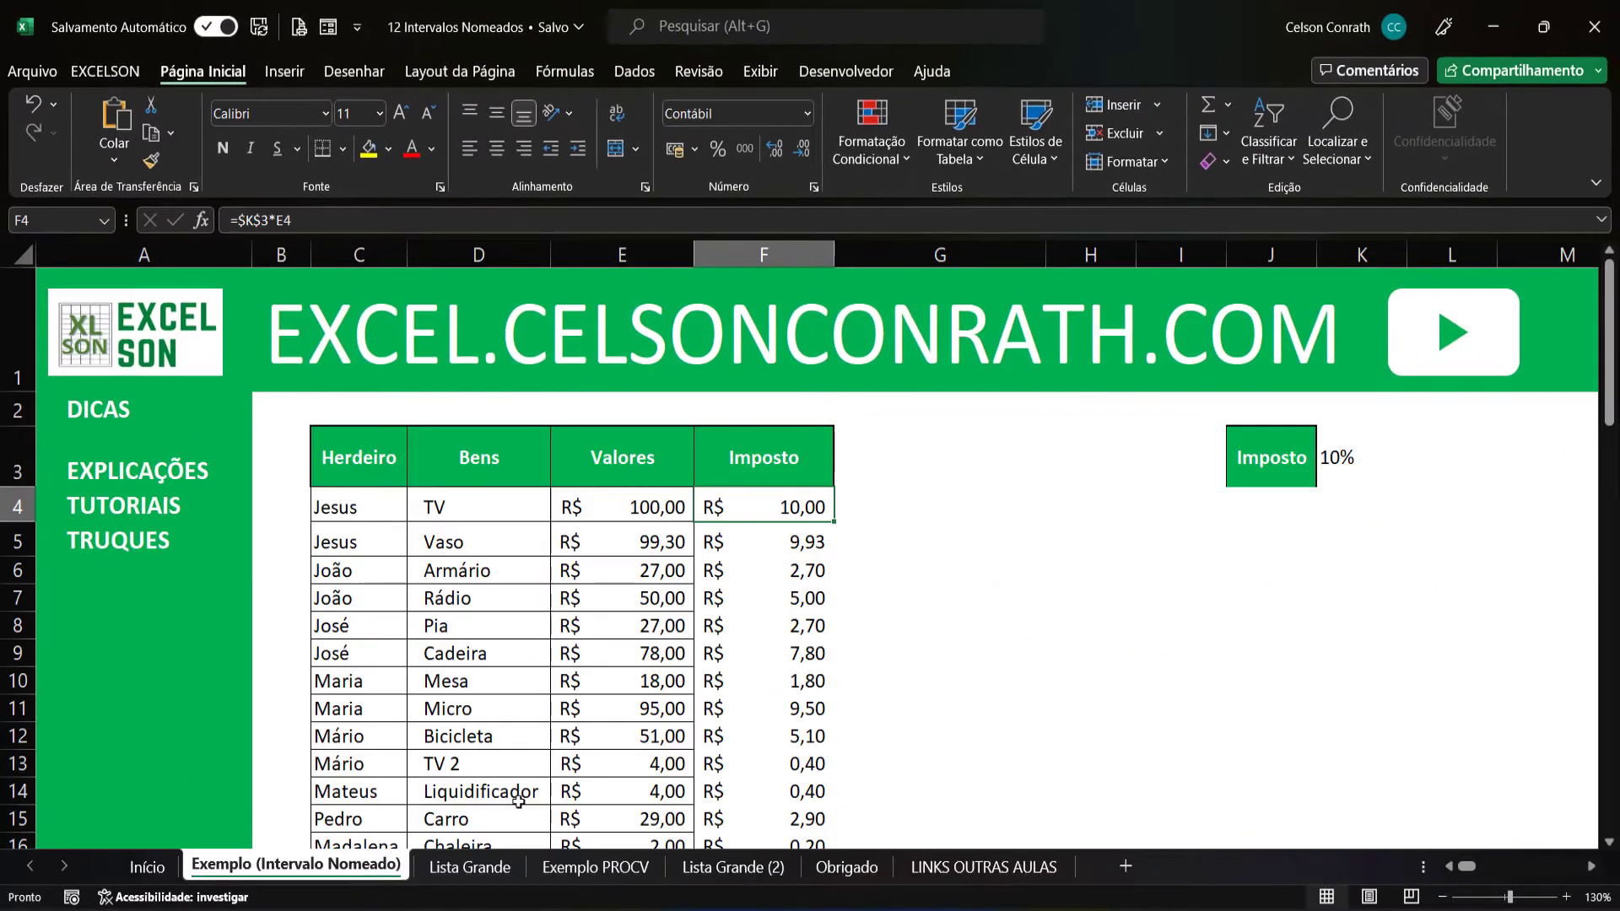
pyautogui.click(1343, 456)
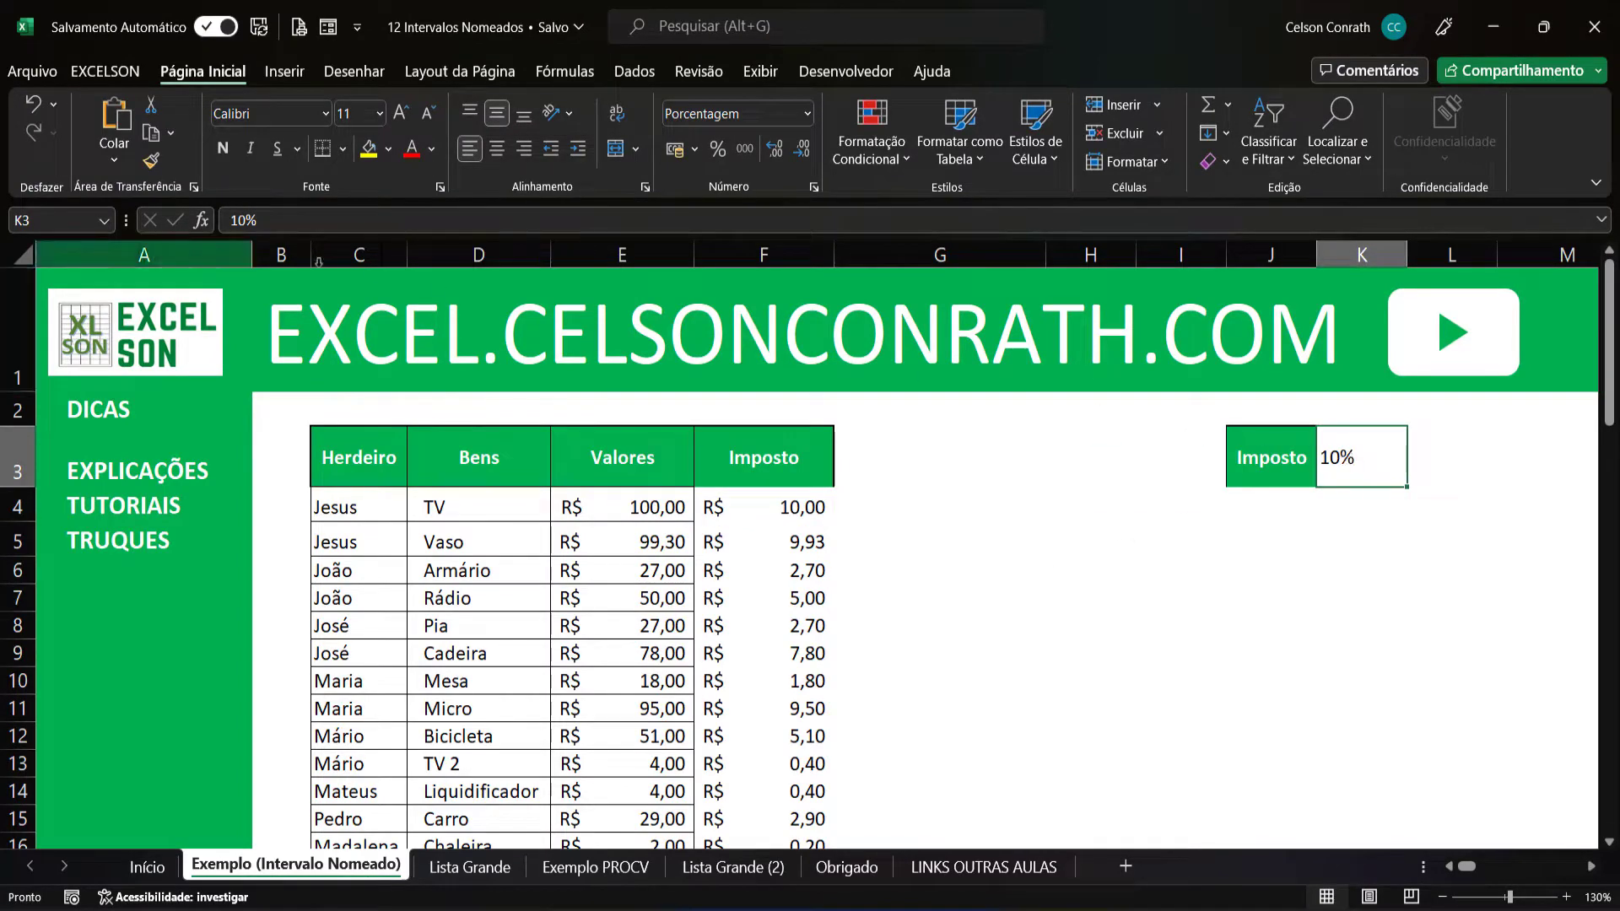
pyautogui.click(76, 221)
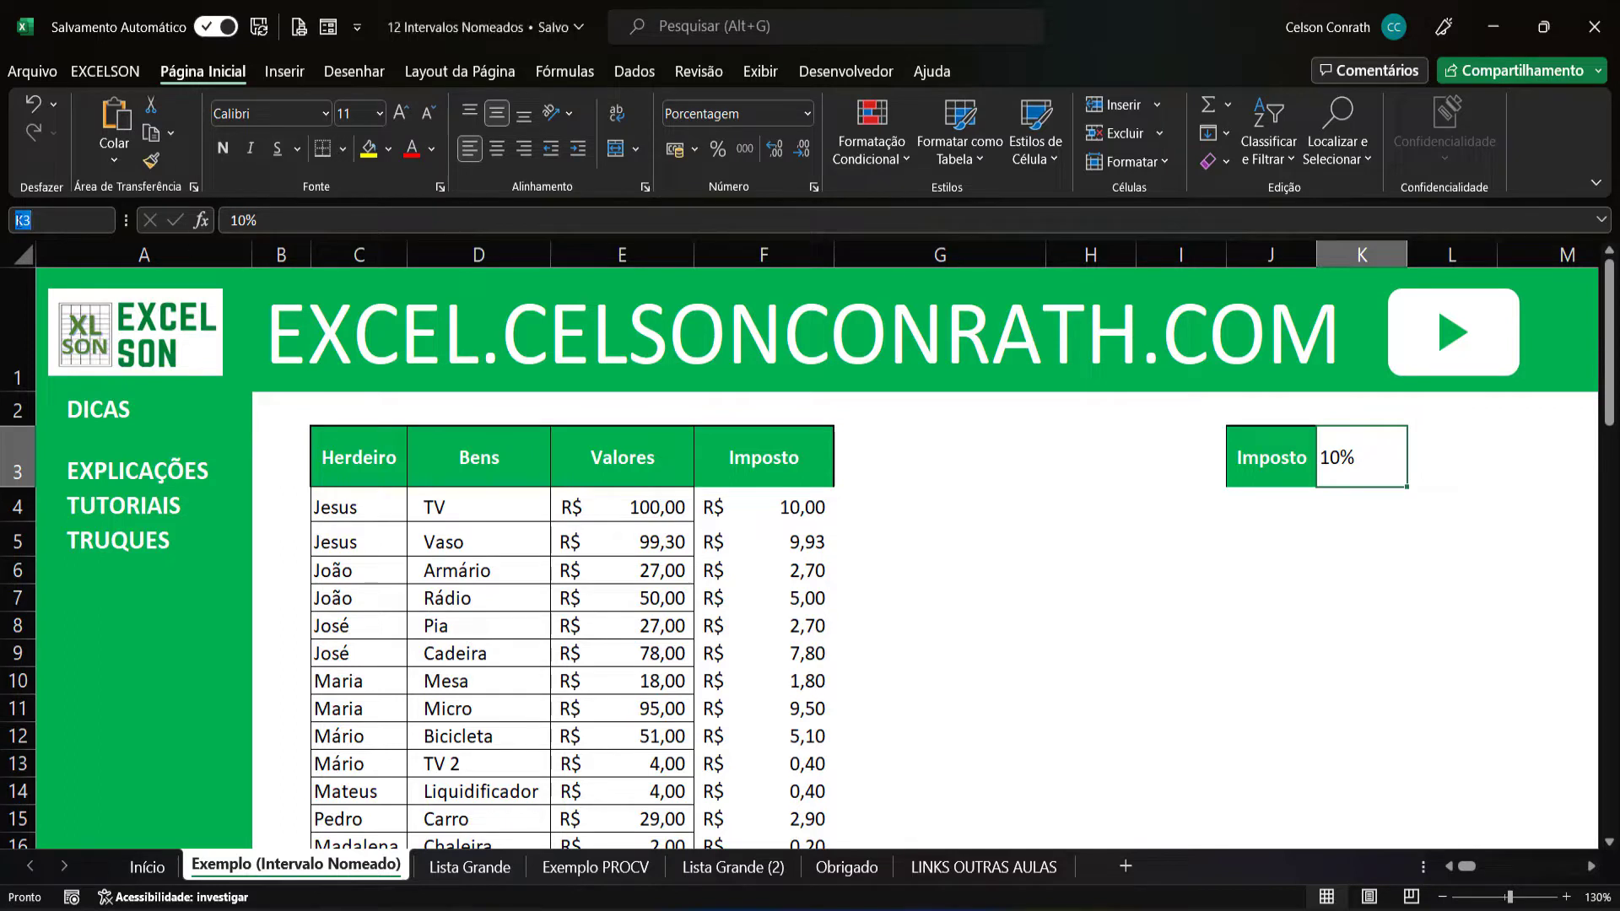
pyautogui.write('Im')
pyautogui.press('BackSpace')
pyautogui.press('BackSpace')
pyautogui.write('Imposto')
pyautogui.press('Return')
pyautogui.click(1306, 653)
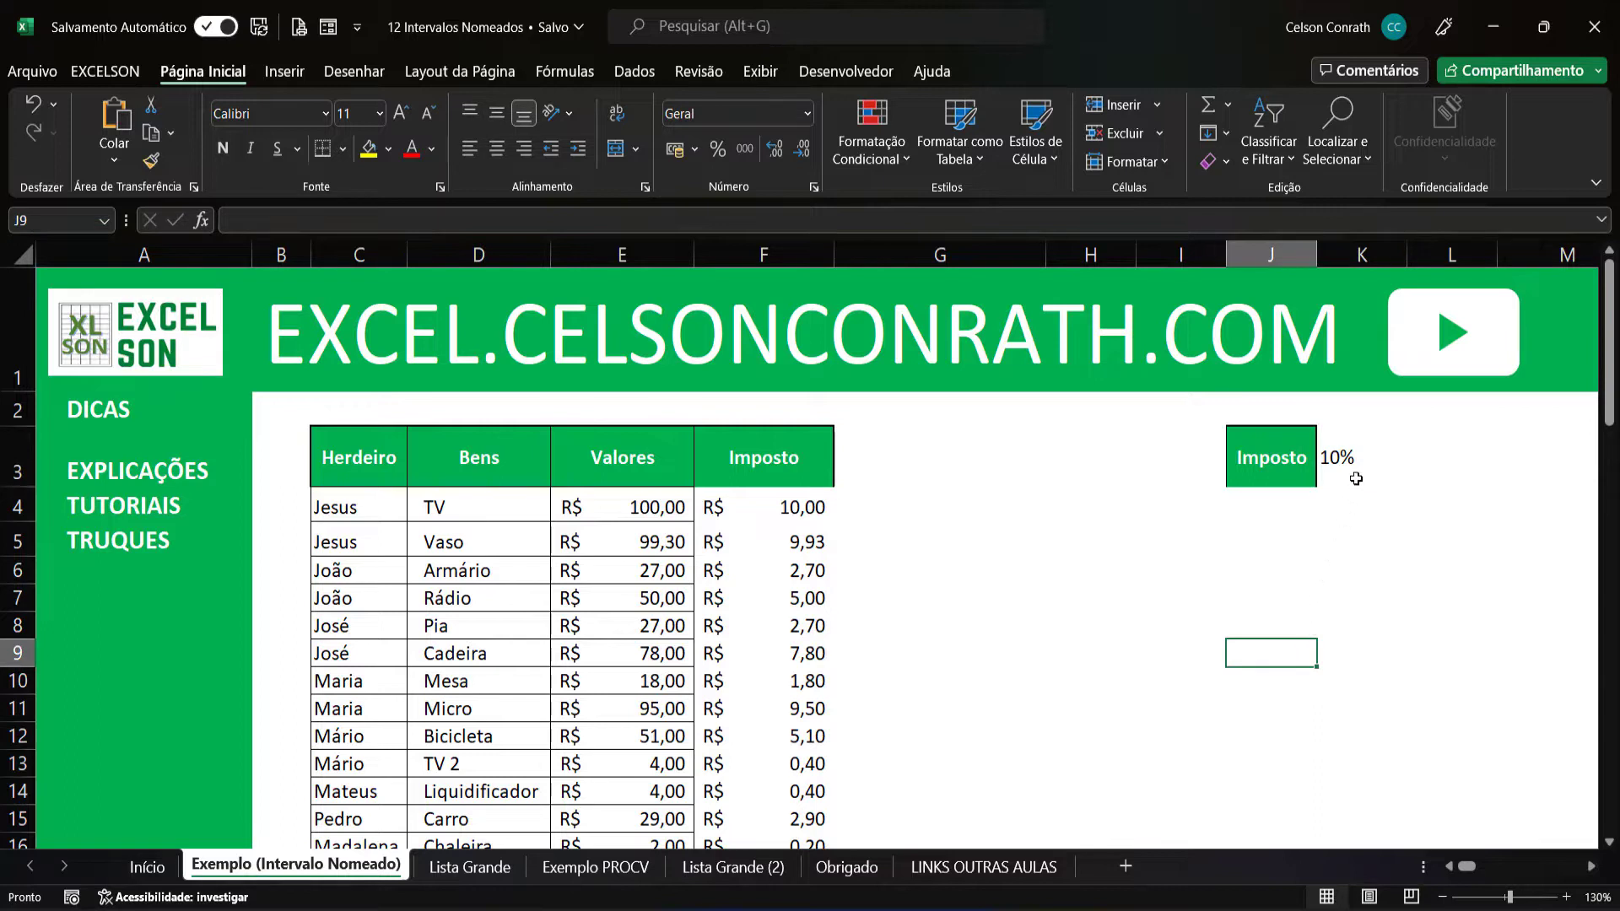
pyautogui.click(1356, 478)
pyautogui.click(798, 508)
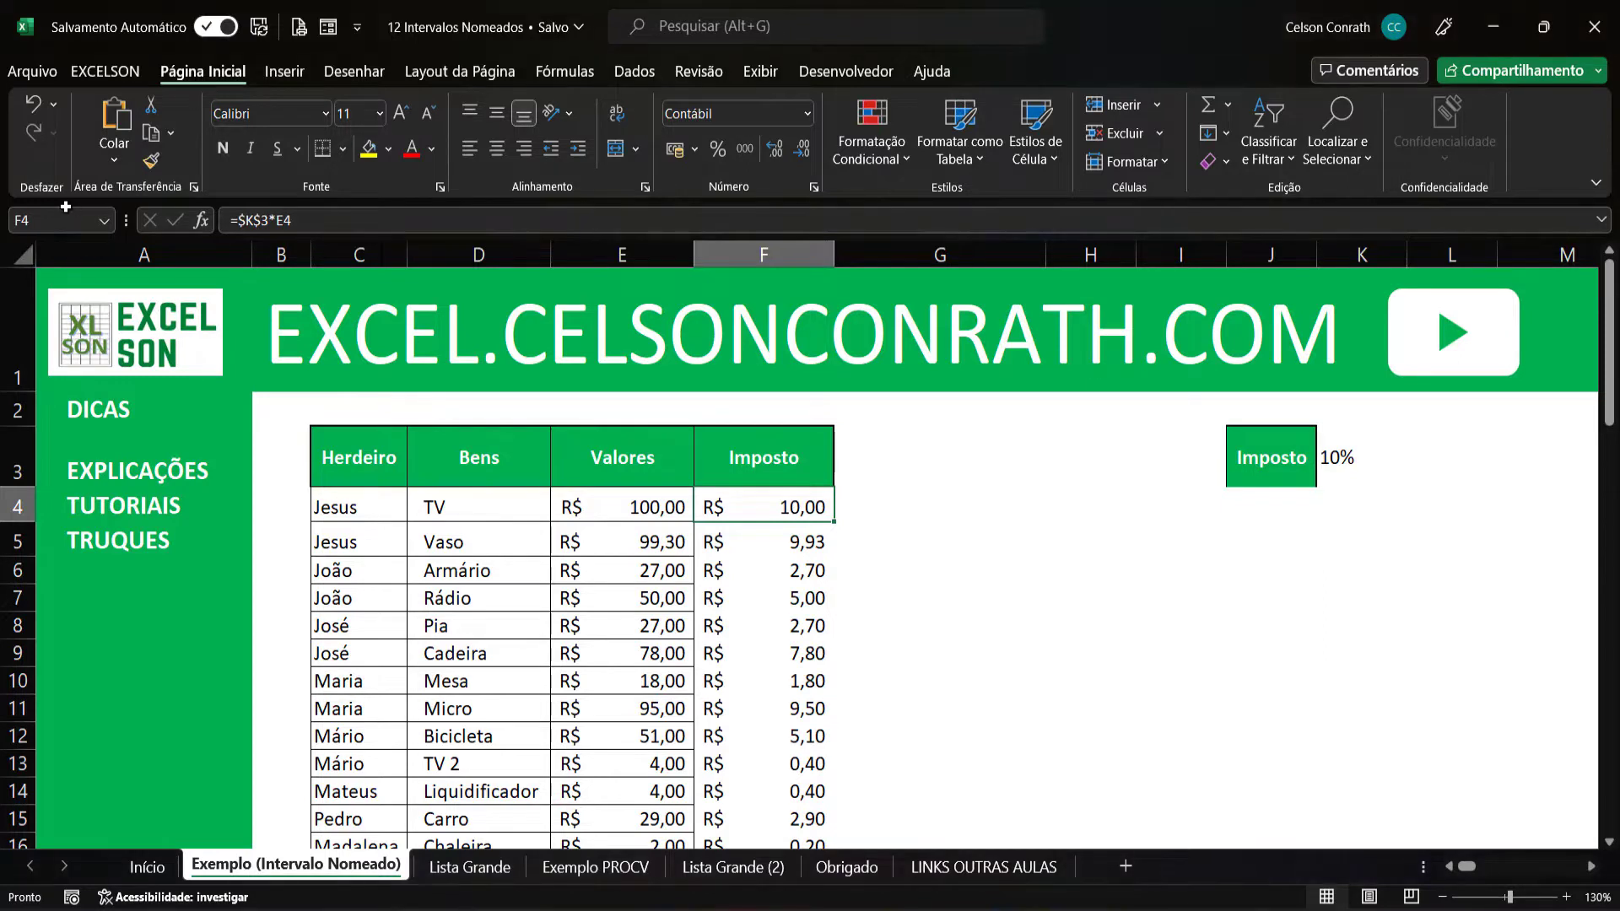
pyautogui.click(767, 552)
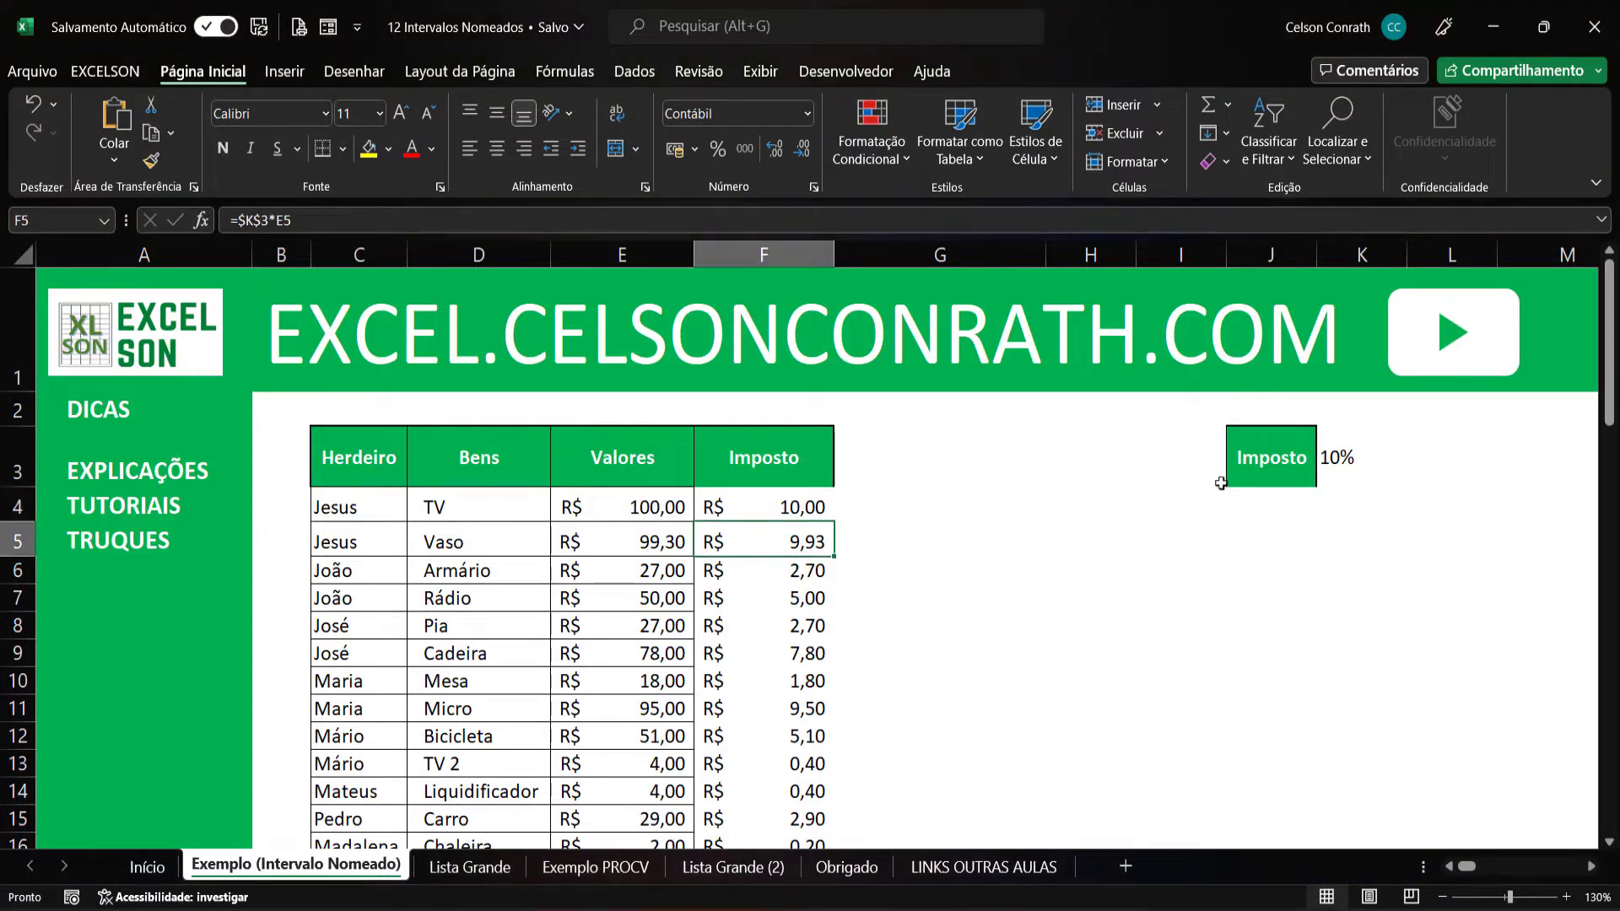
pyautogui.click(1350, 462)
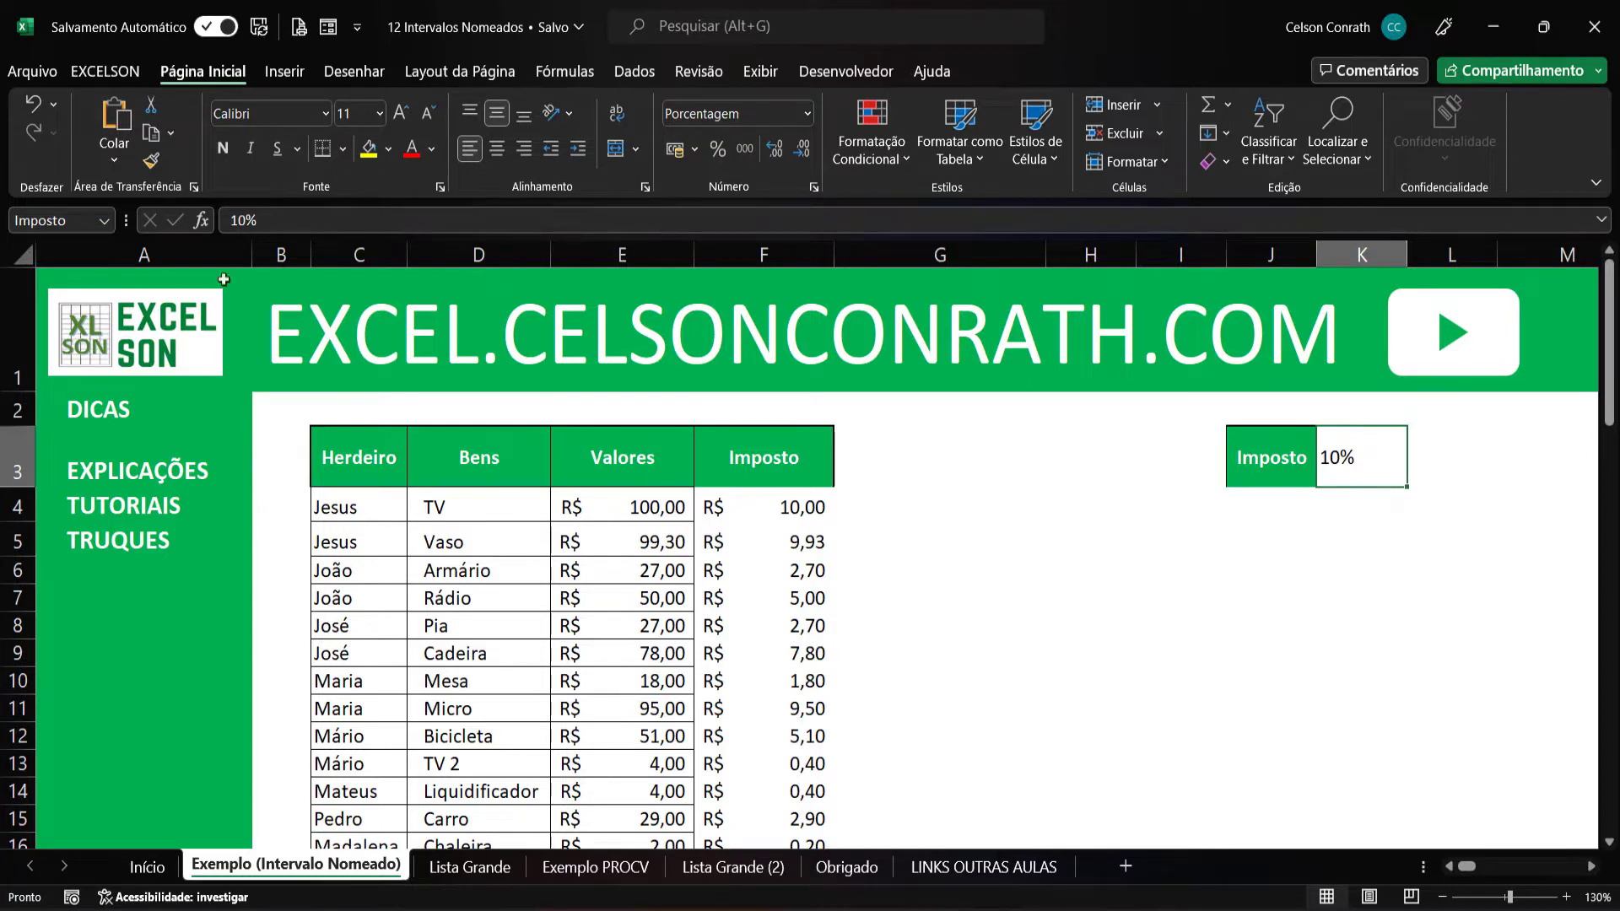
# - Replace the formula in F4 with =E4*Imposto, using the named cell
pyautogui.click(798, 507)
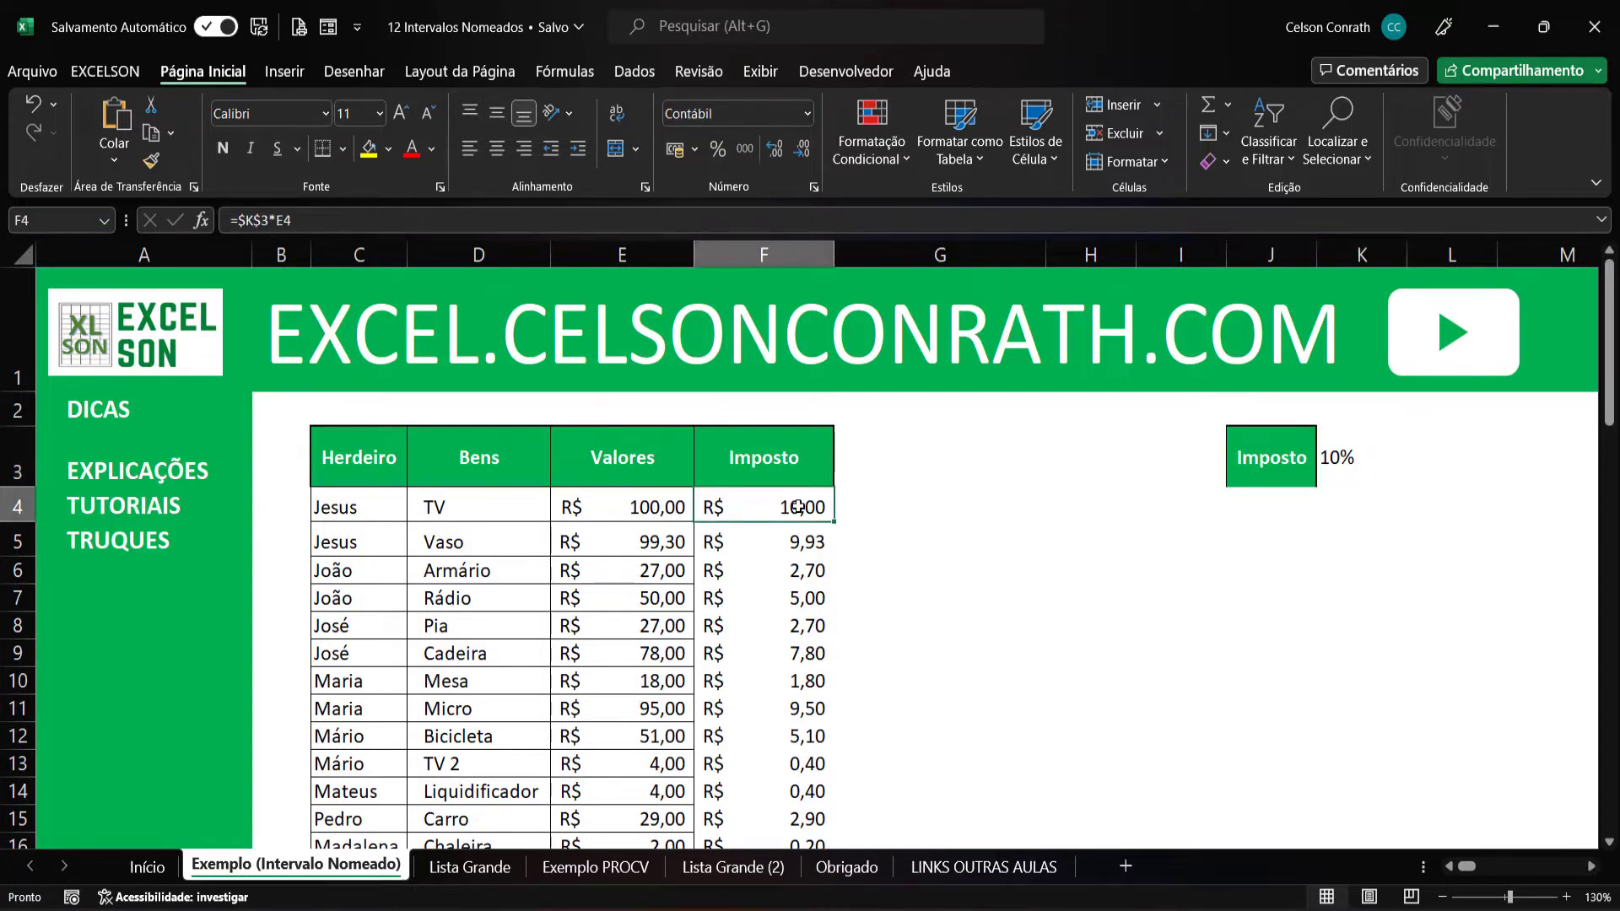
pyautogui.write('=')
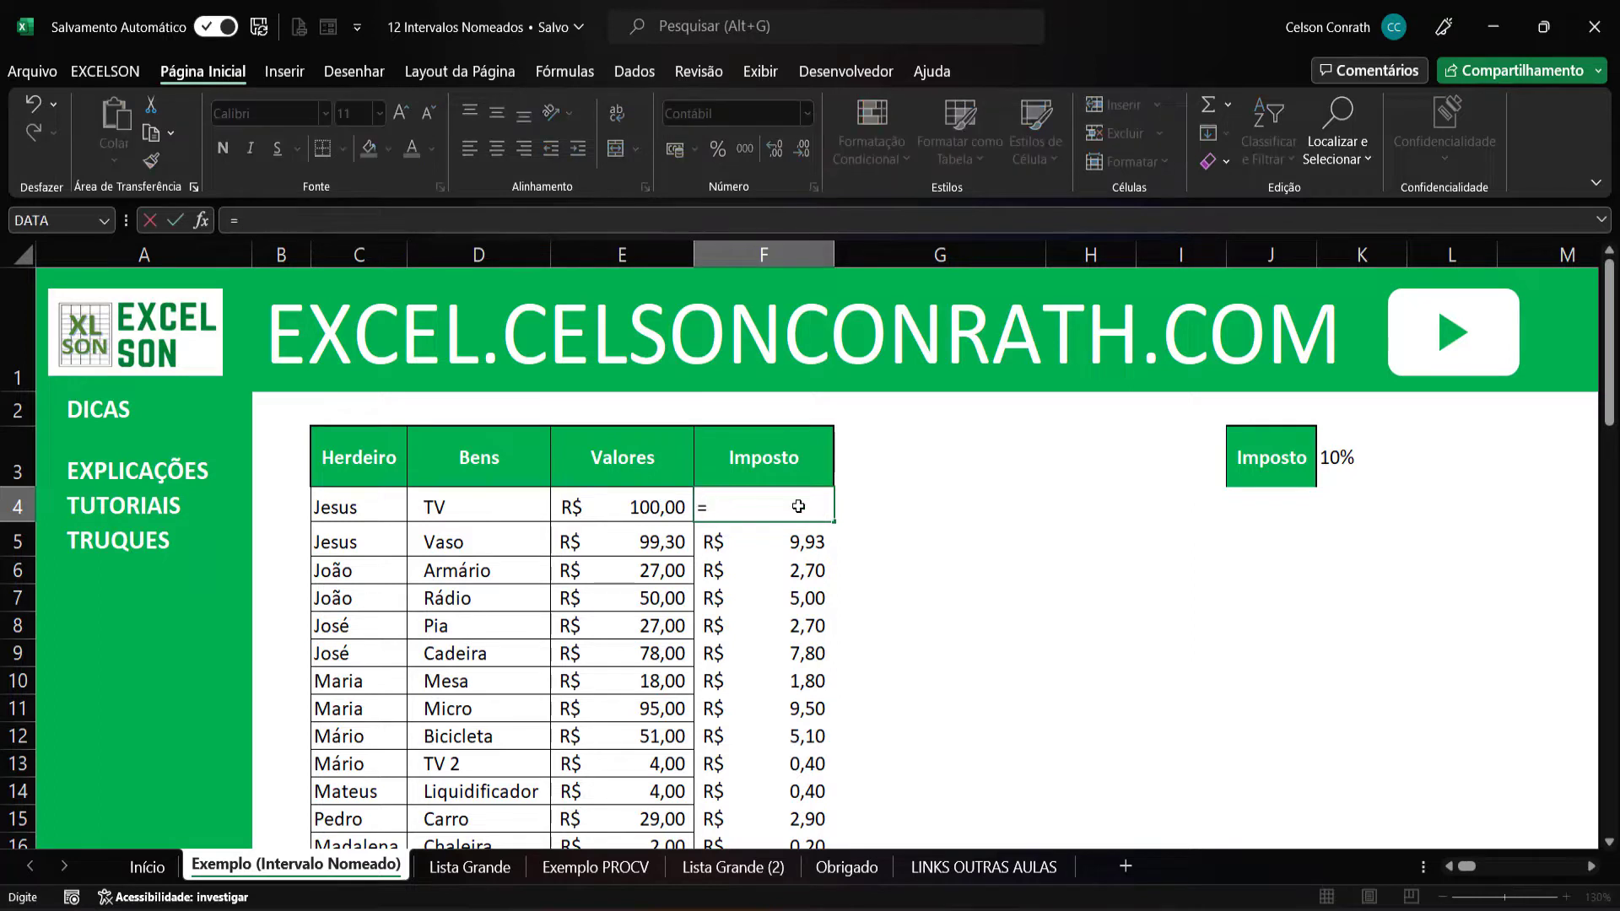
pyautogui.click(642, 507)
pyautogui.write('*')
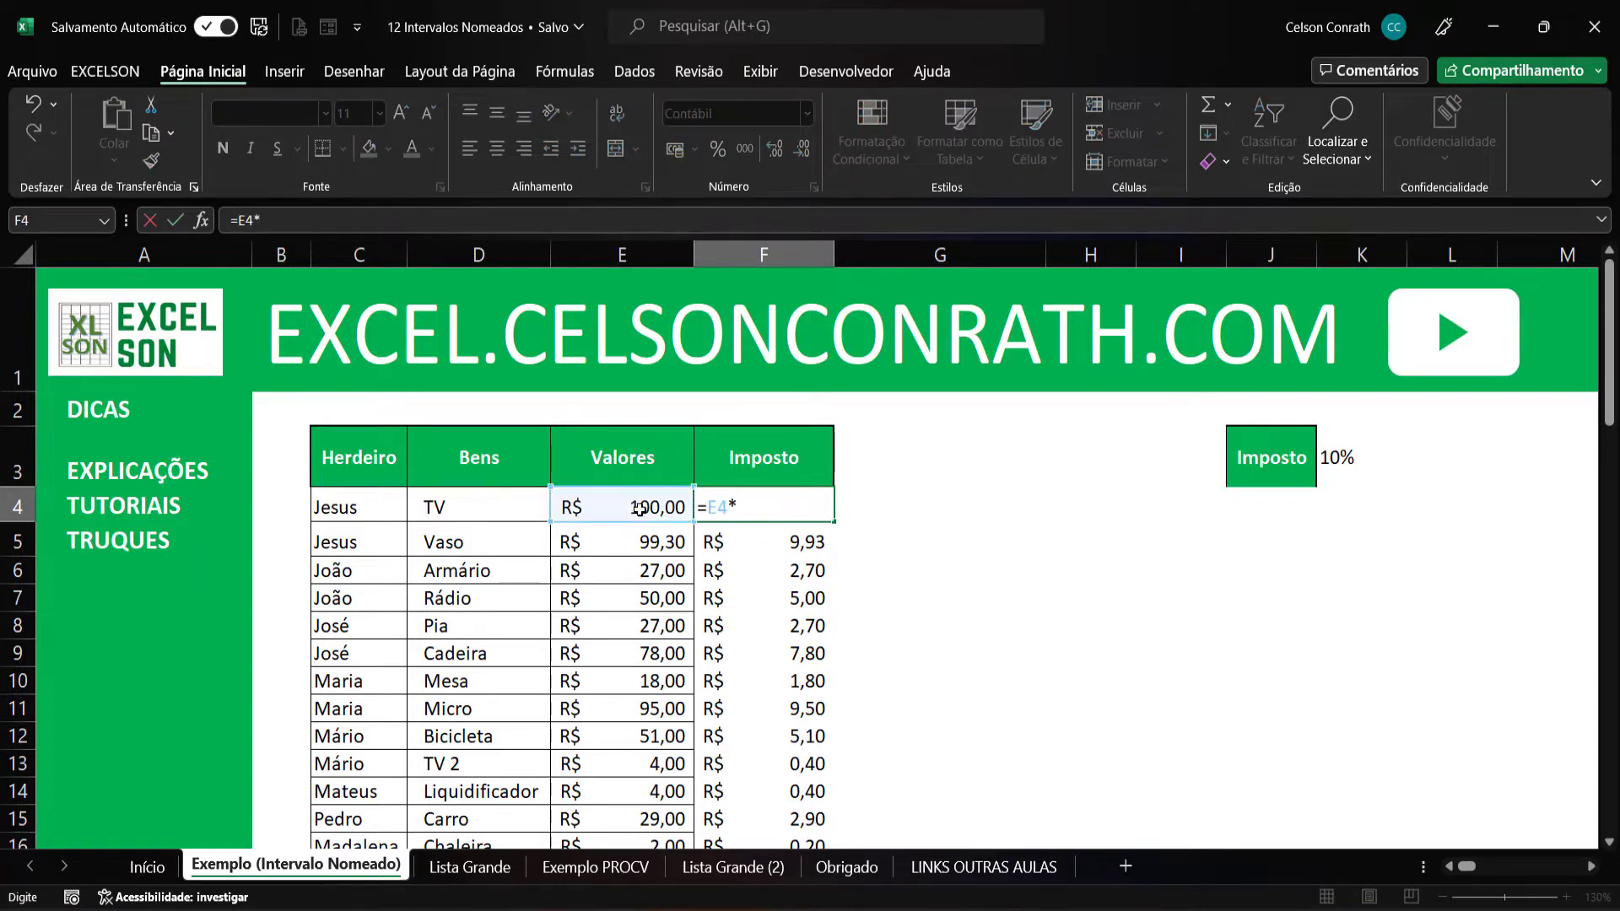
pyautogui.write('Im')
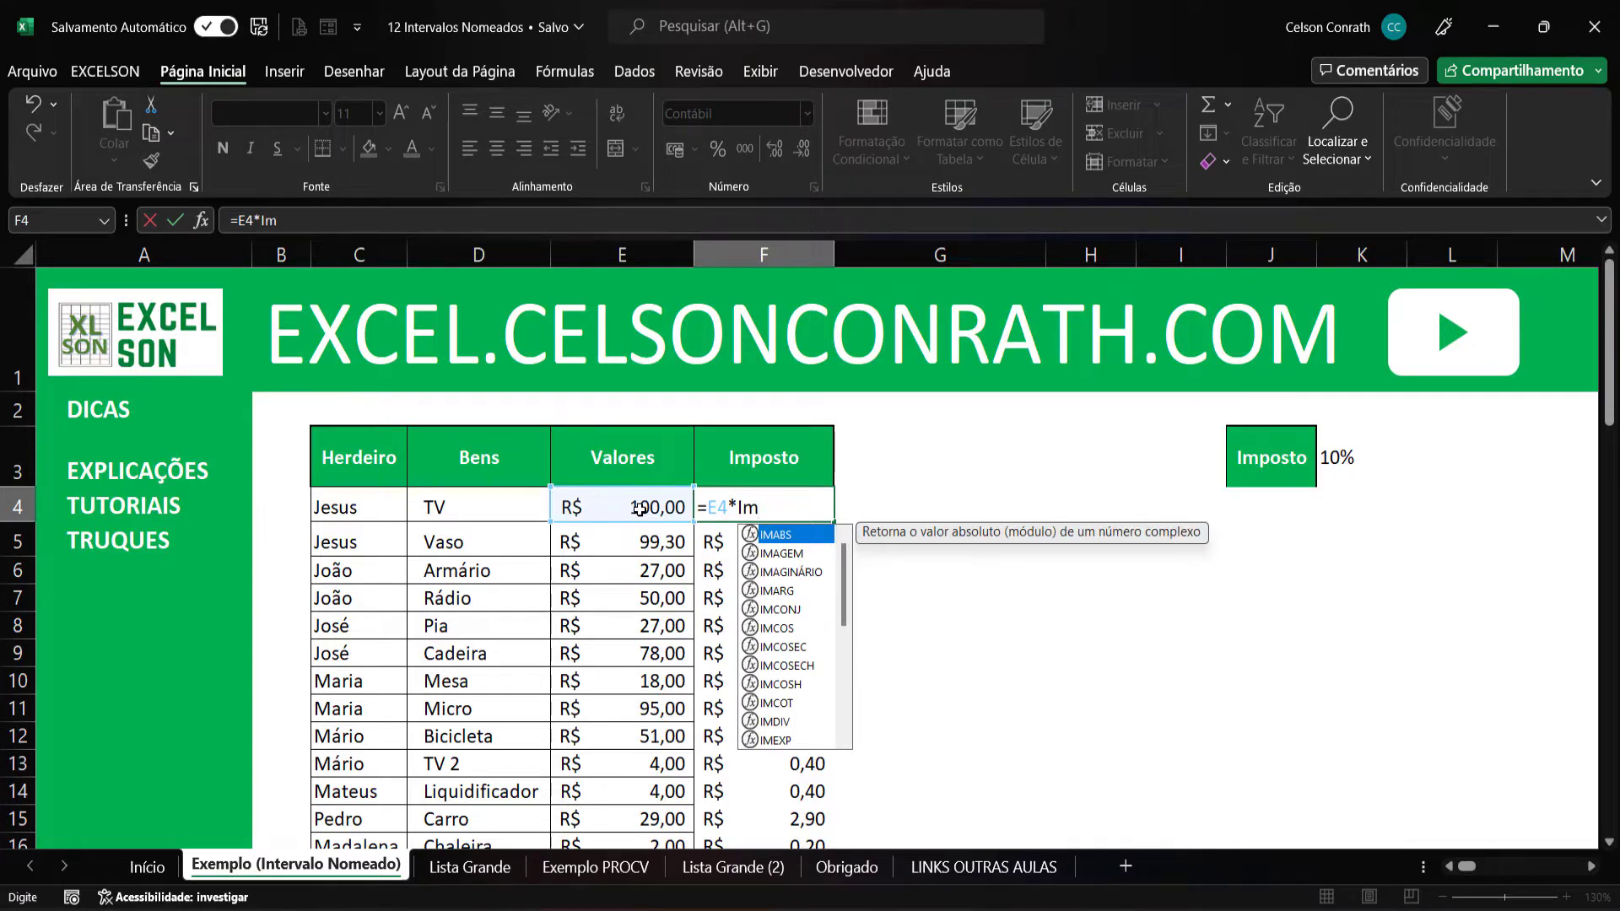
pyautogui.write('pos')
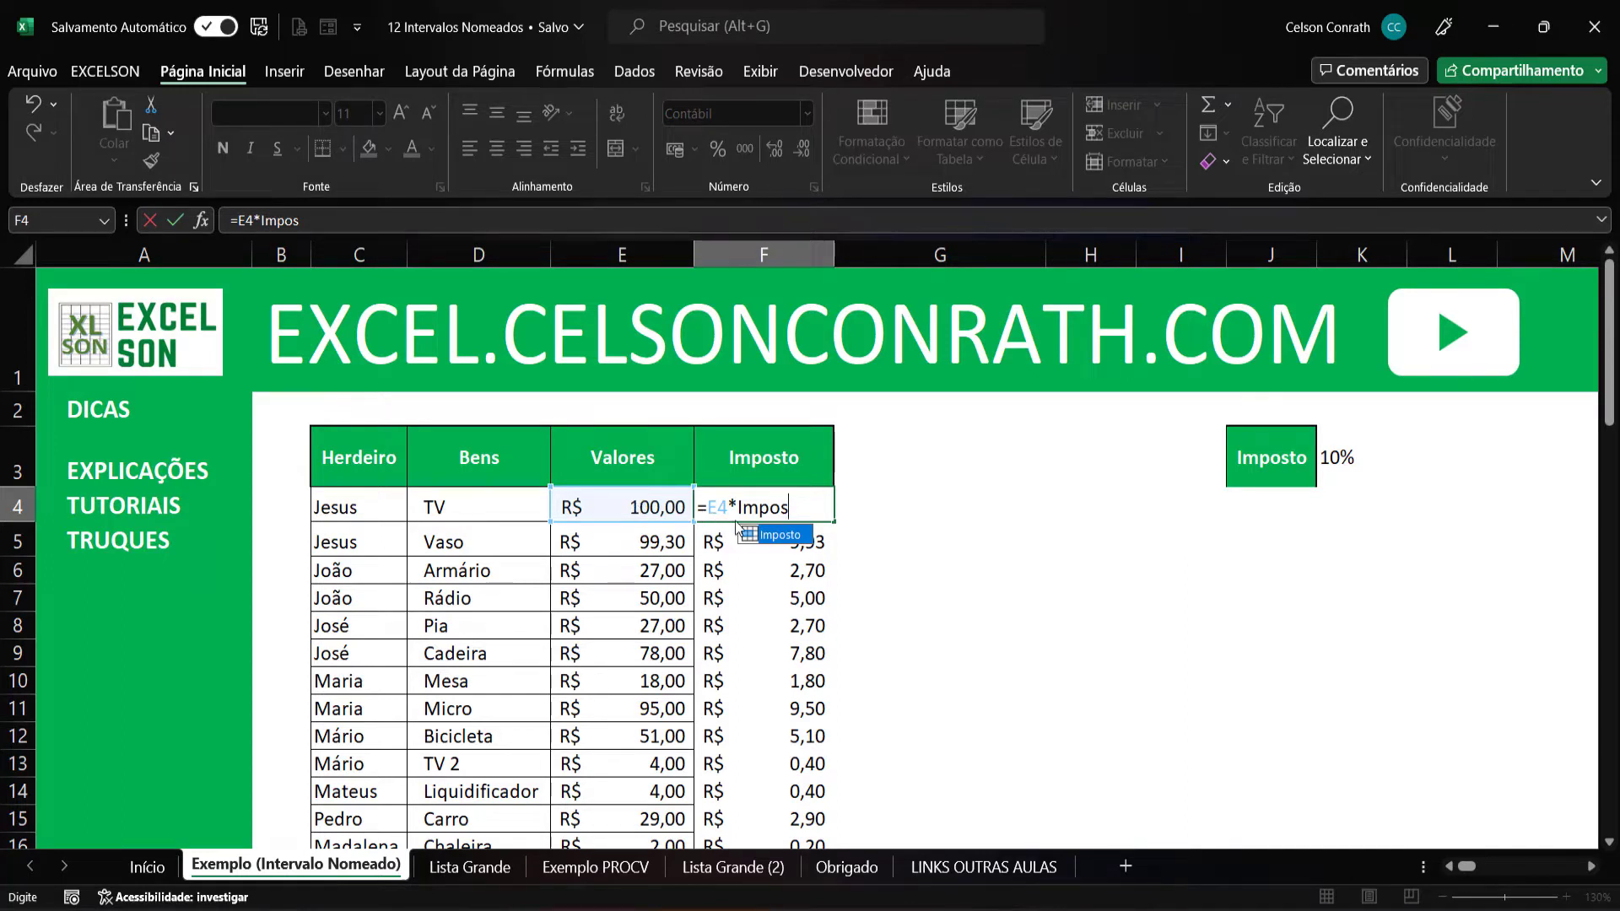
pyautogui.doubleClick(739, 530)
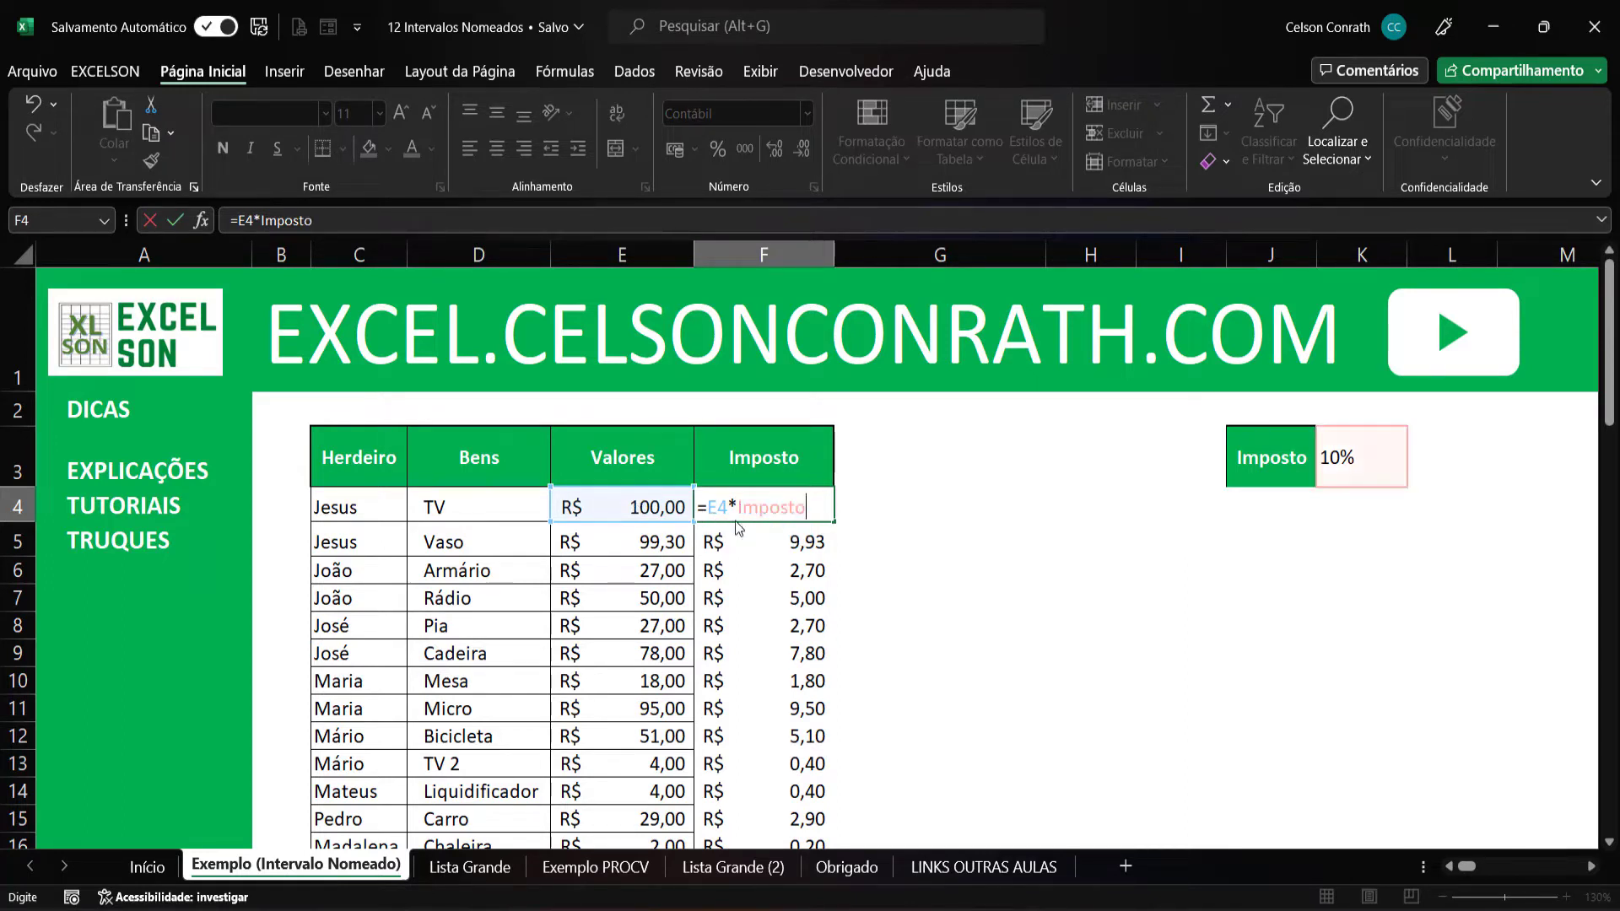
pyautogui.press('Return')
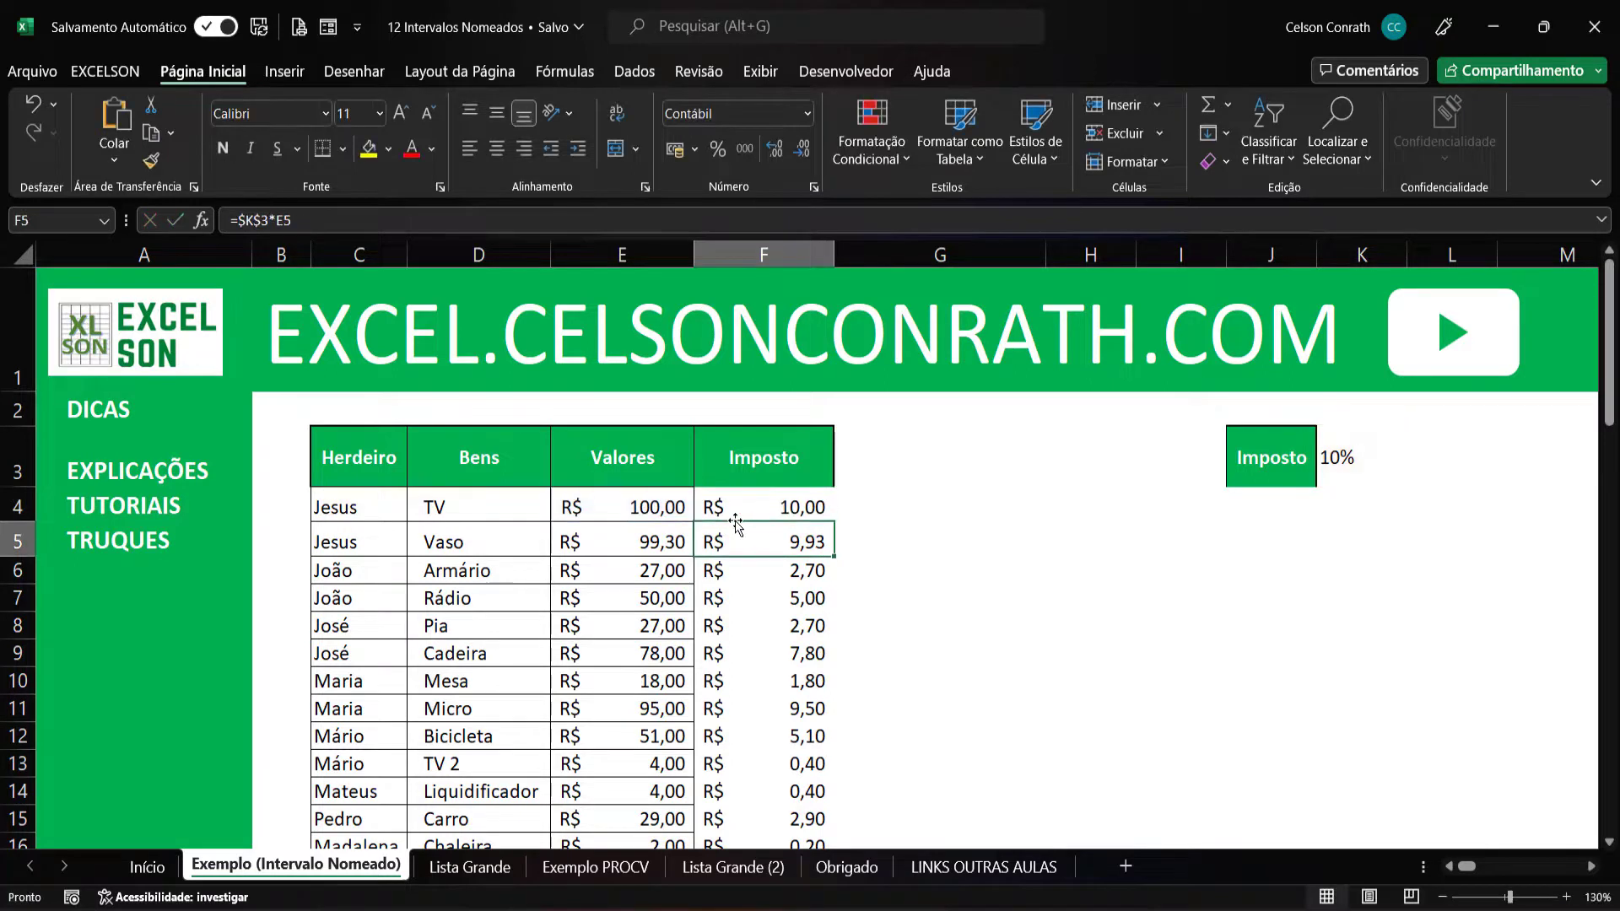
# - Fill the F4 formula down the Imposto column and check the formulas in F4, F5 and F6
pyautogui.click(773, 499)
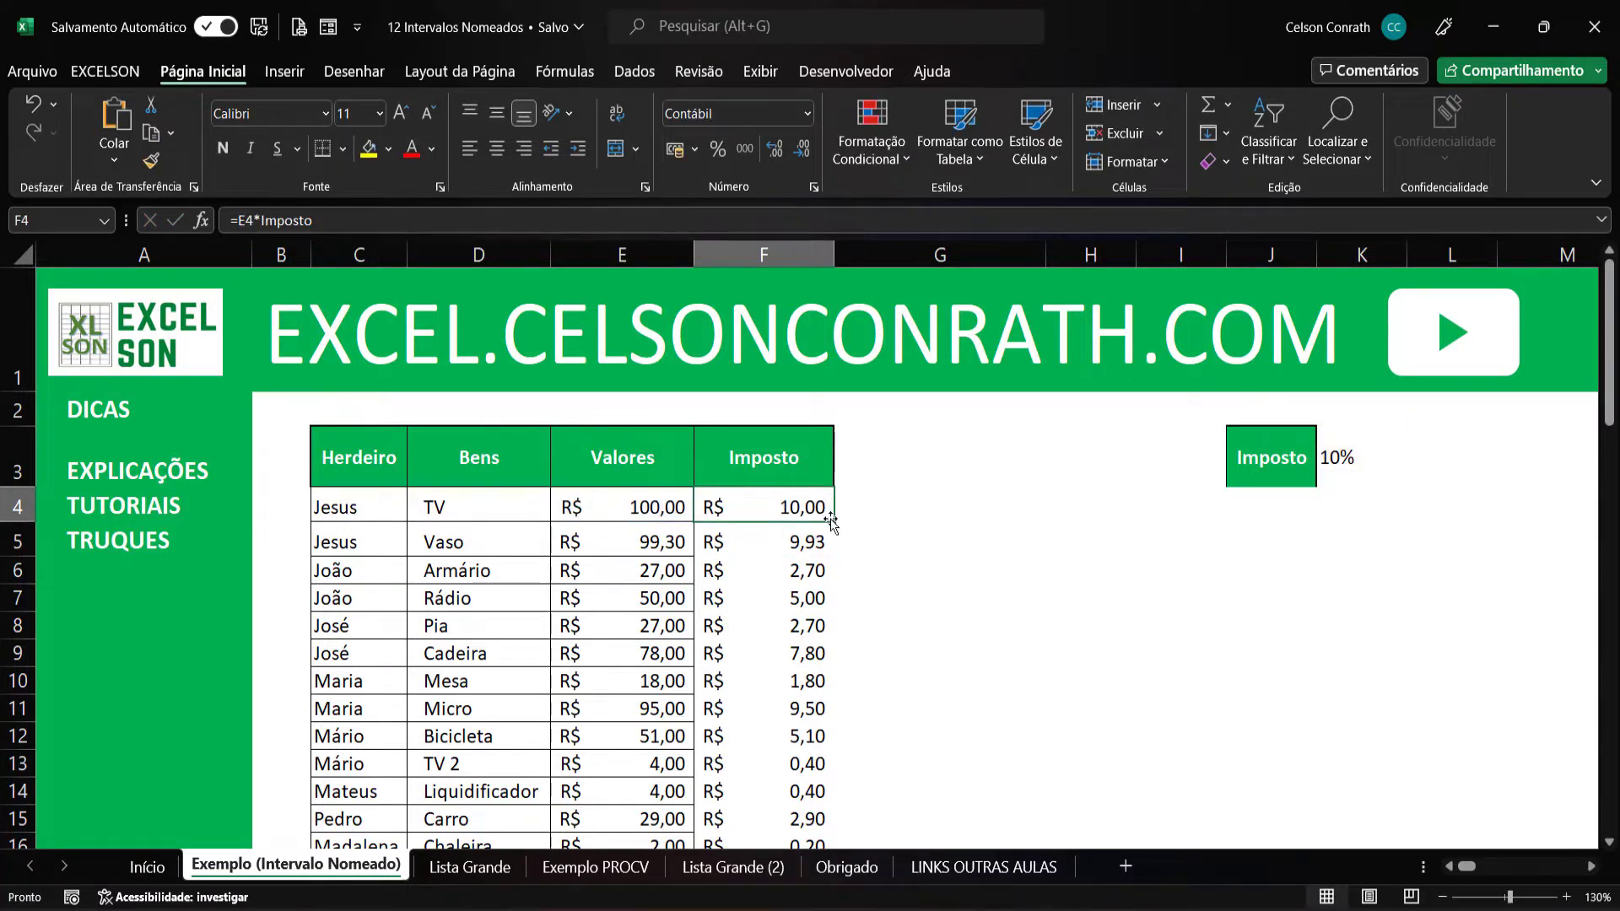
pyautogui.doubleClick(832, 521)
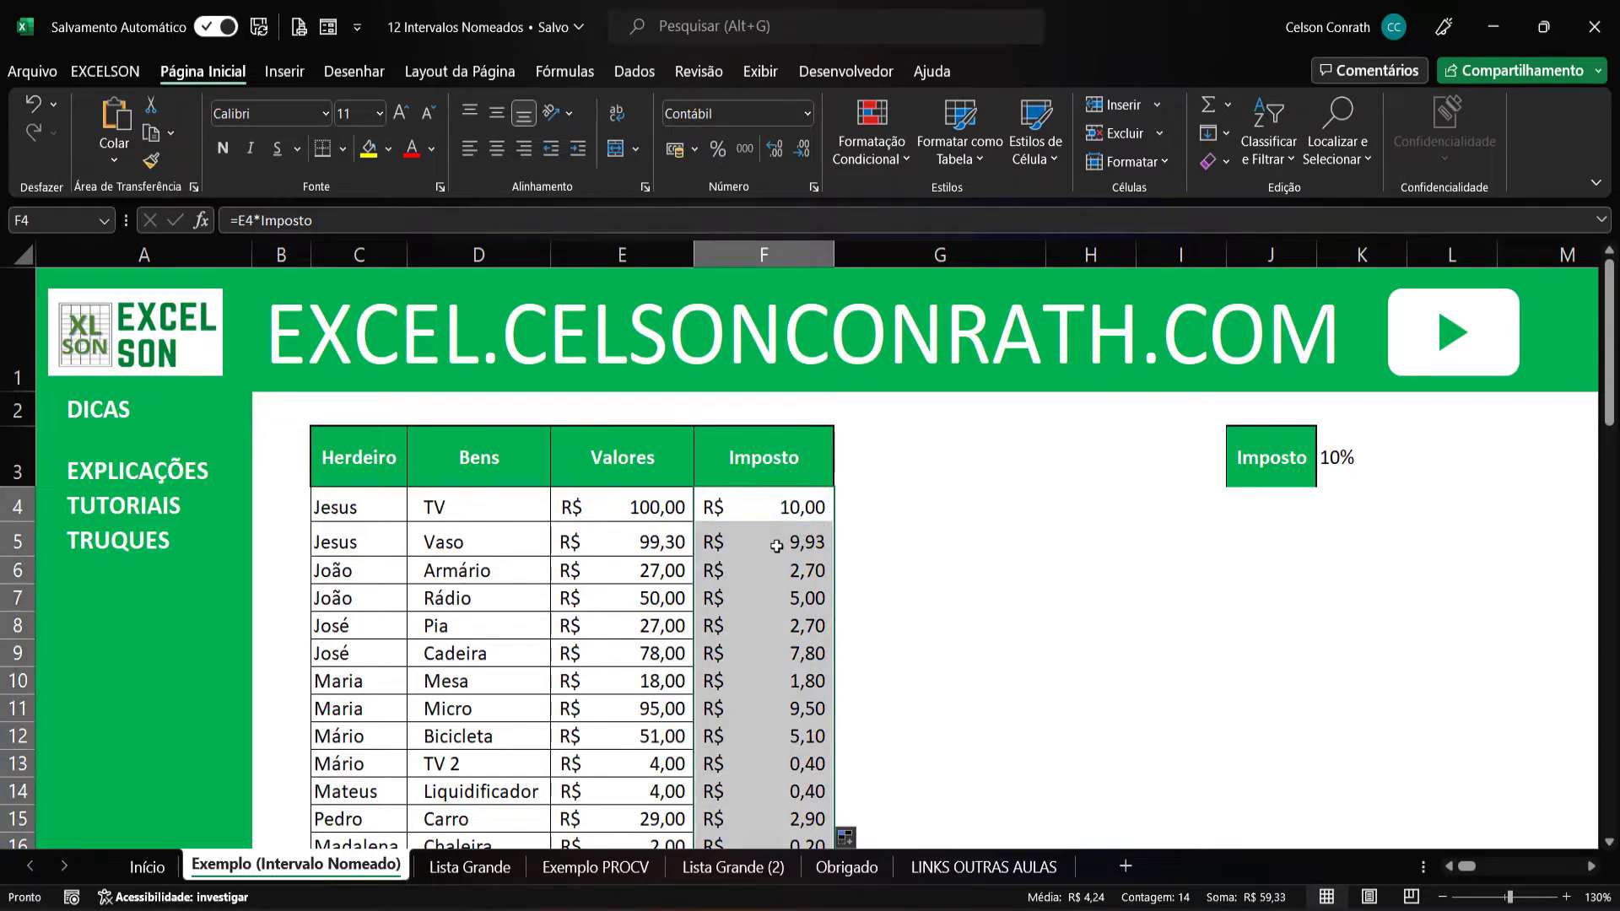
pyautogui.click(815, 538)
pyautogui.click(781, 510)
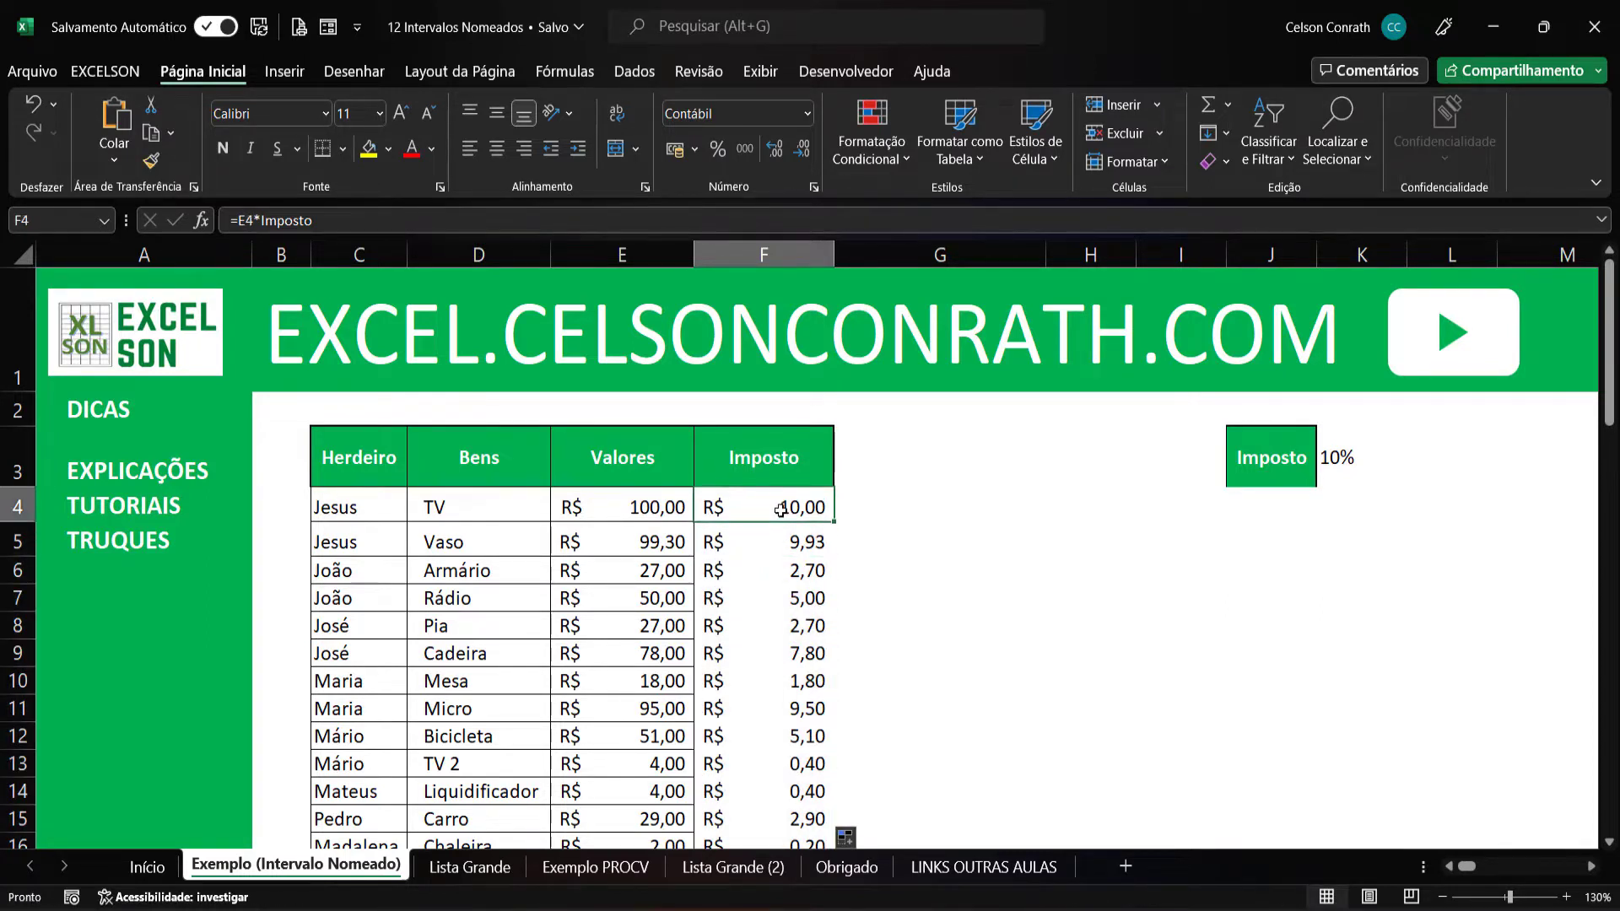
pyautogui.click(780, 541)
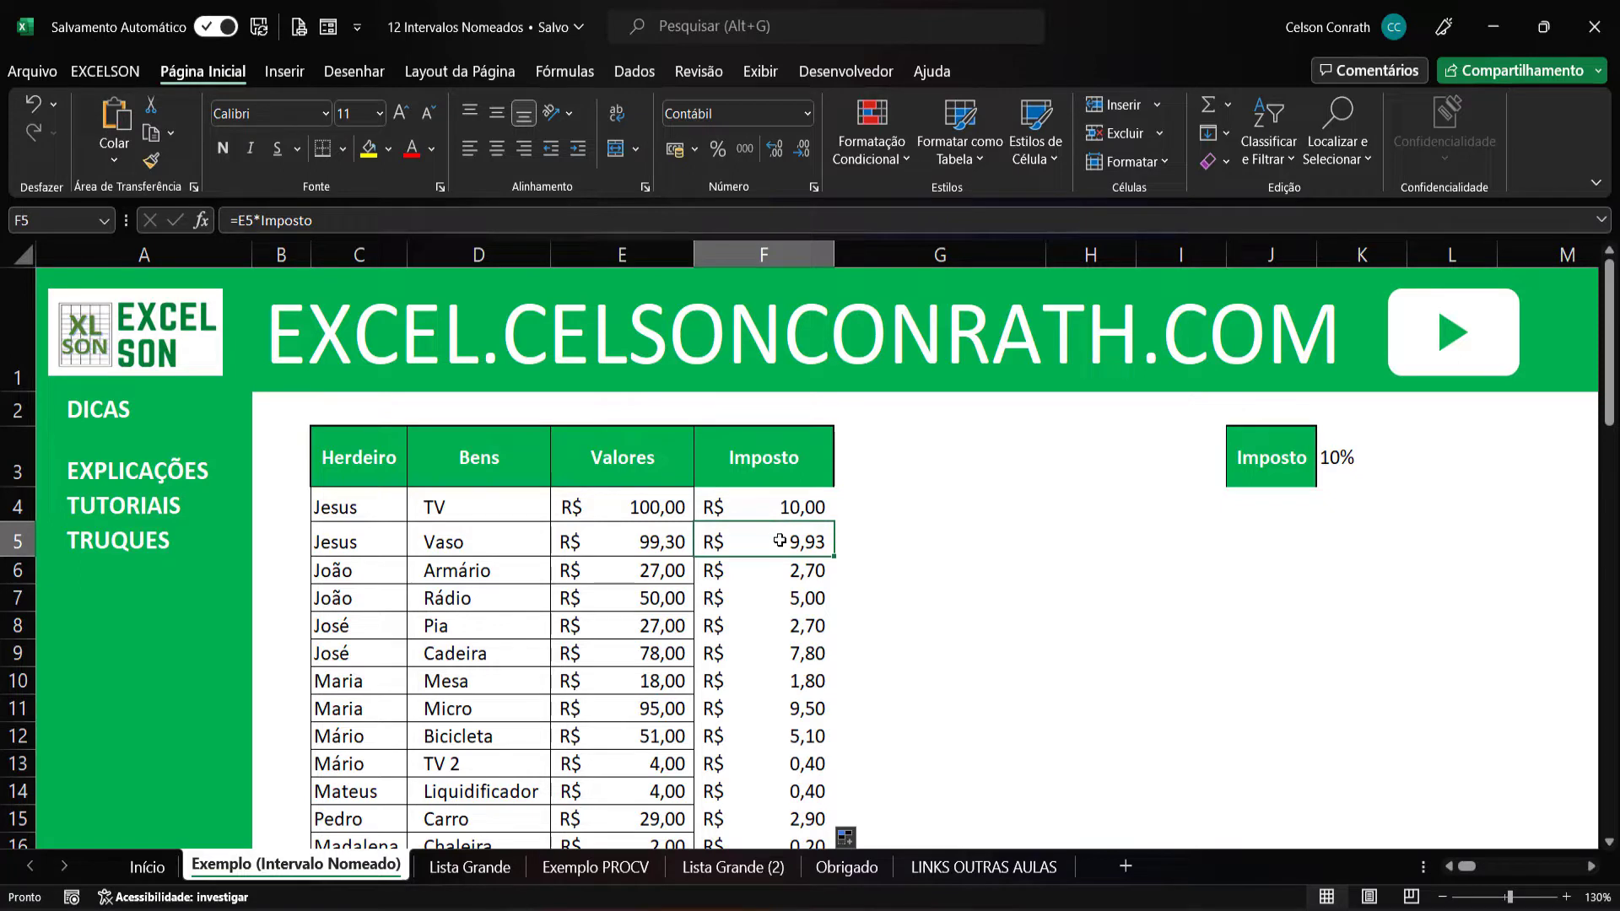
pyautogui.click(774, 569)
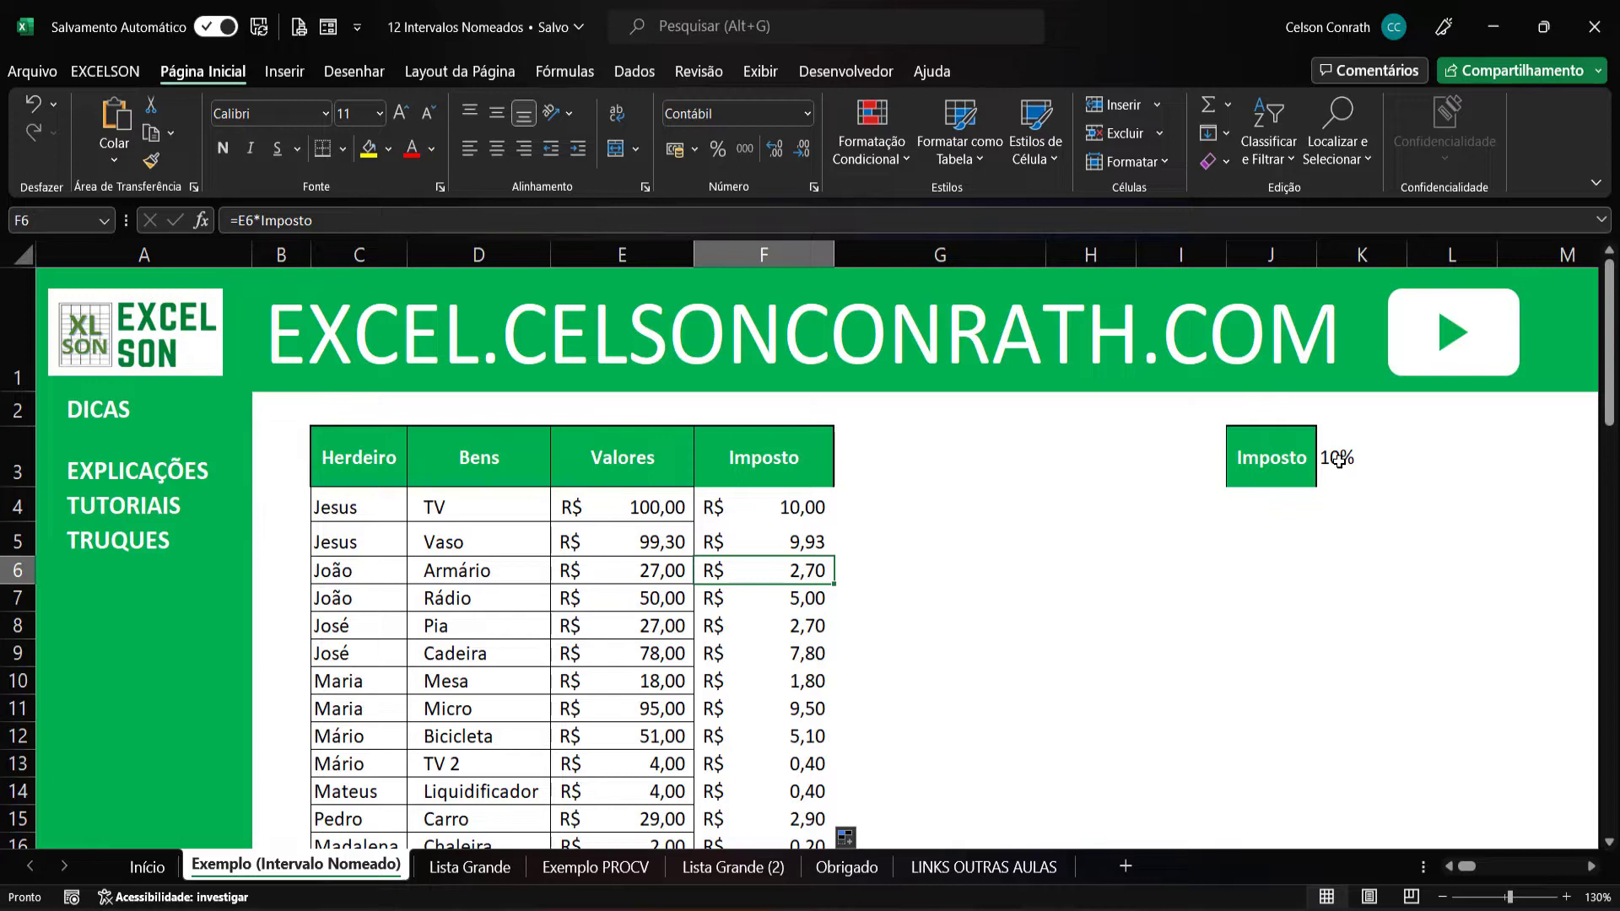
# - Inspect the cross-sheet tax formula in D6 of the Início sheet, leaving it as it is
pyautogui.click(148, 866)
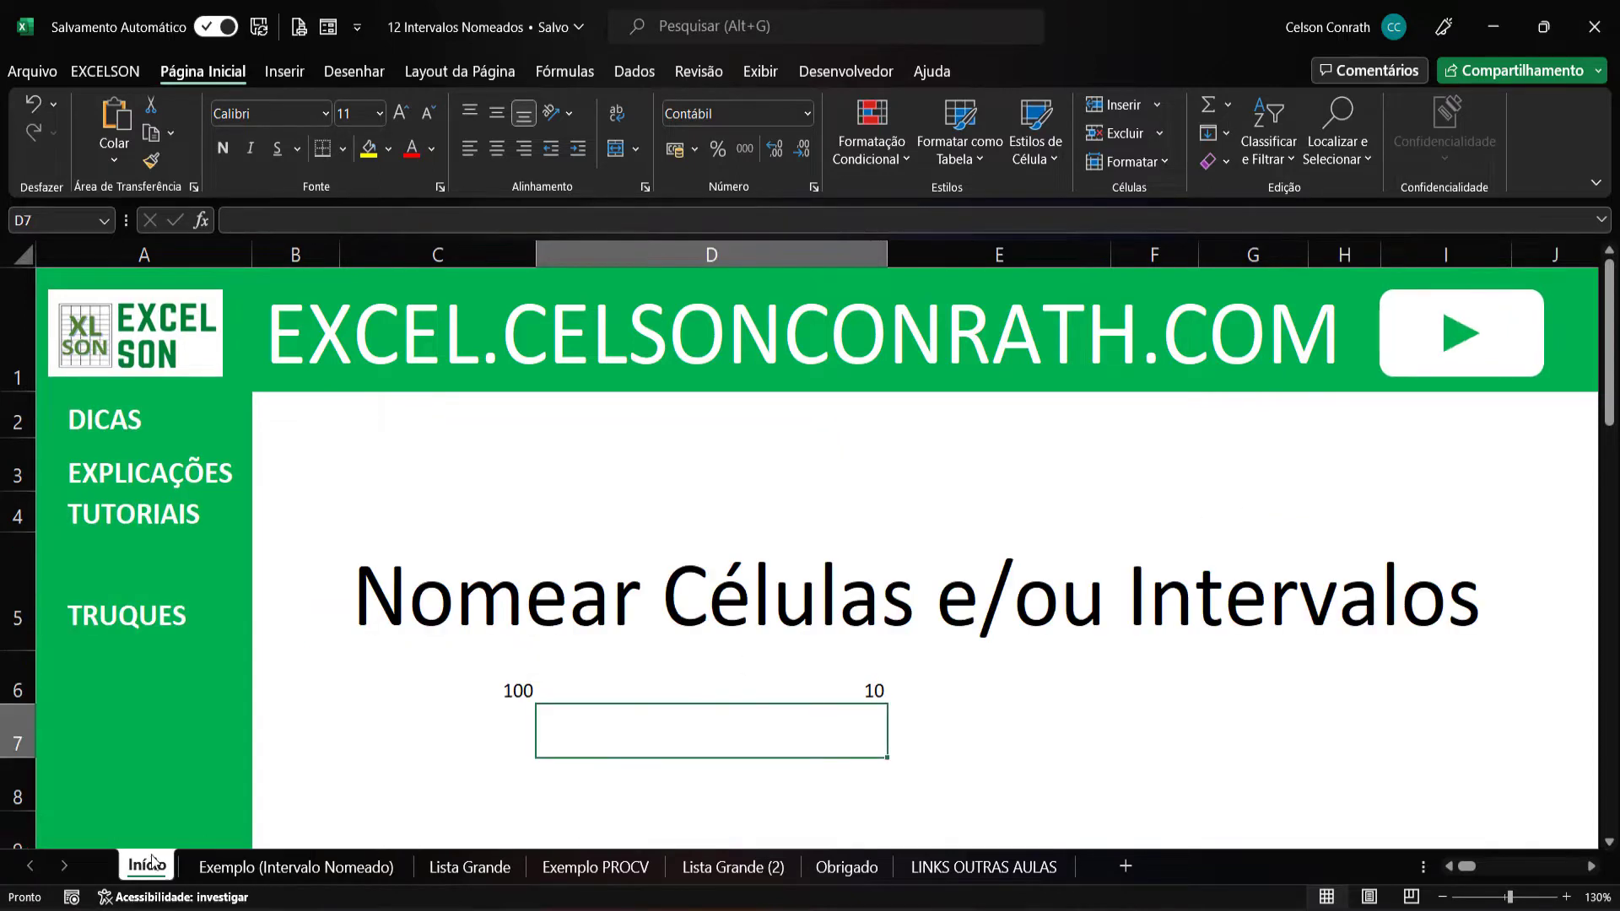
pyautogui.click(680, 685)
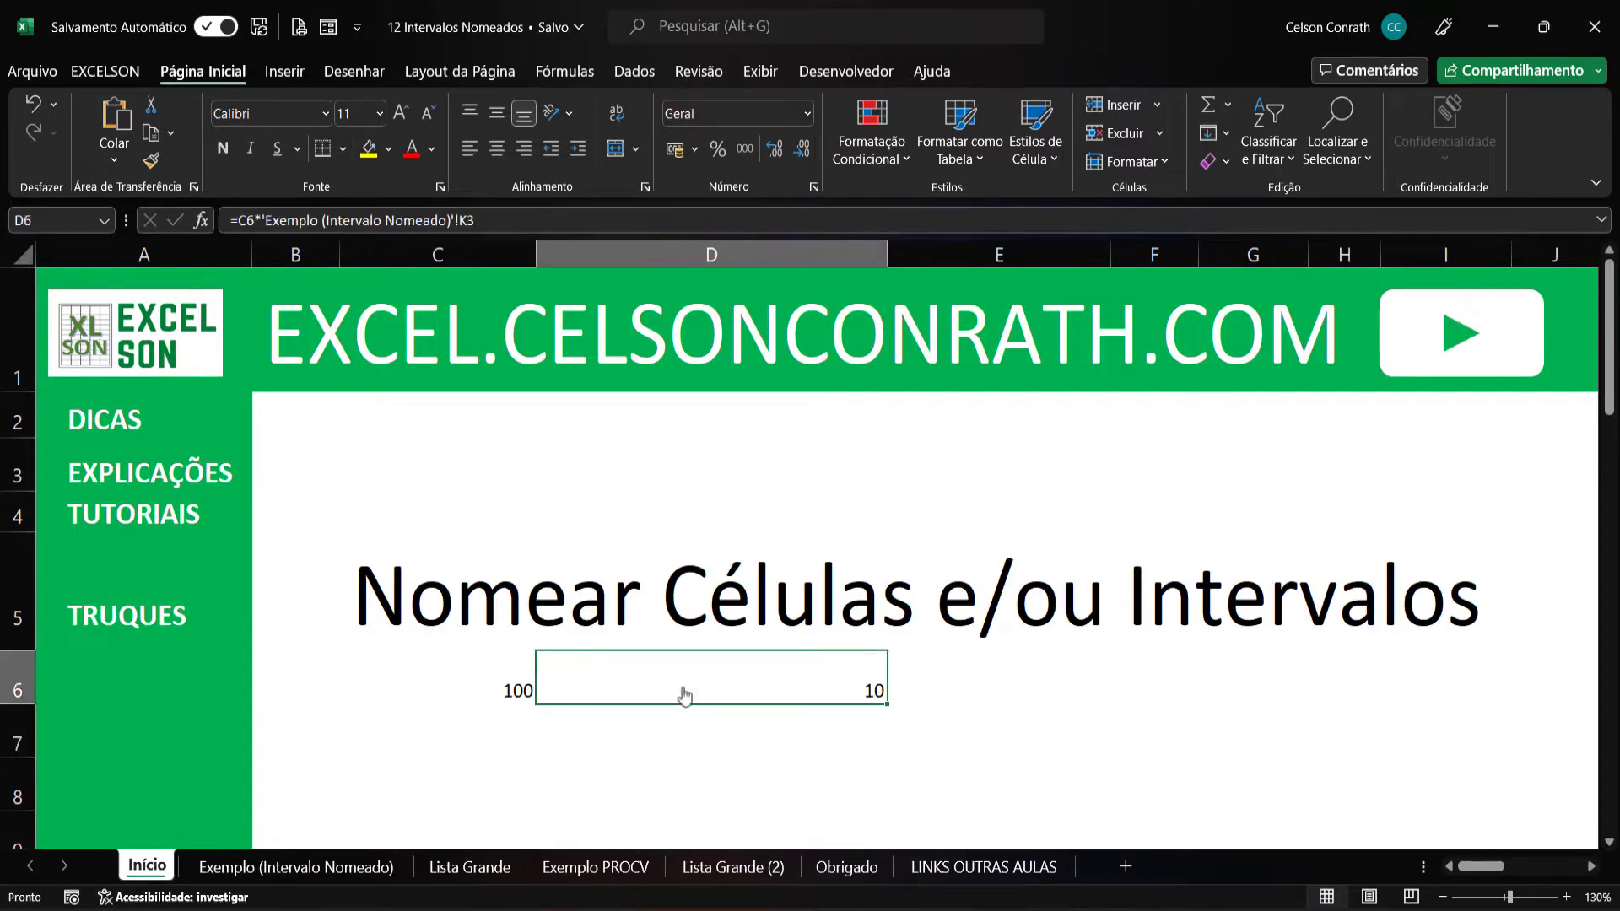
pyautogui.doubleClick(745, 674)
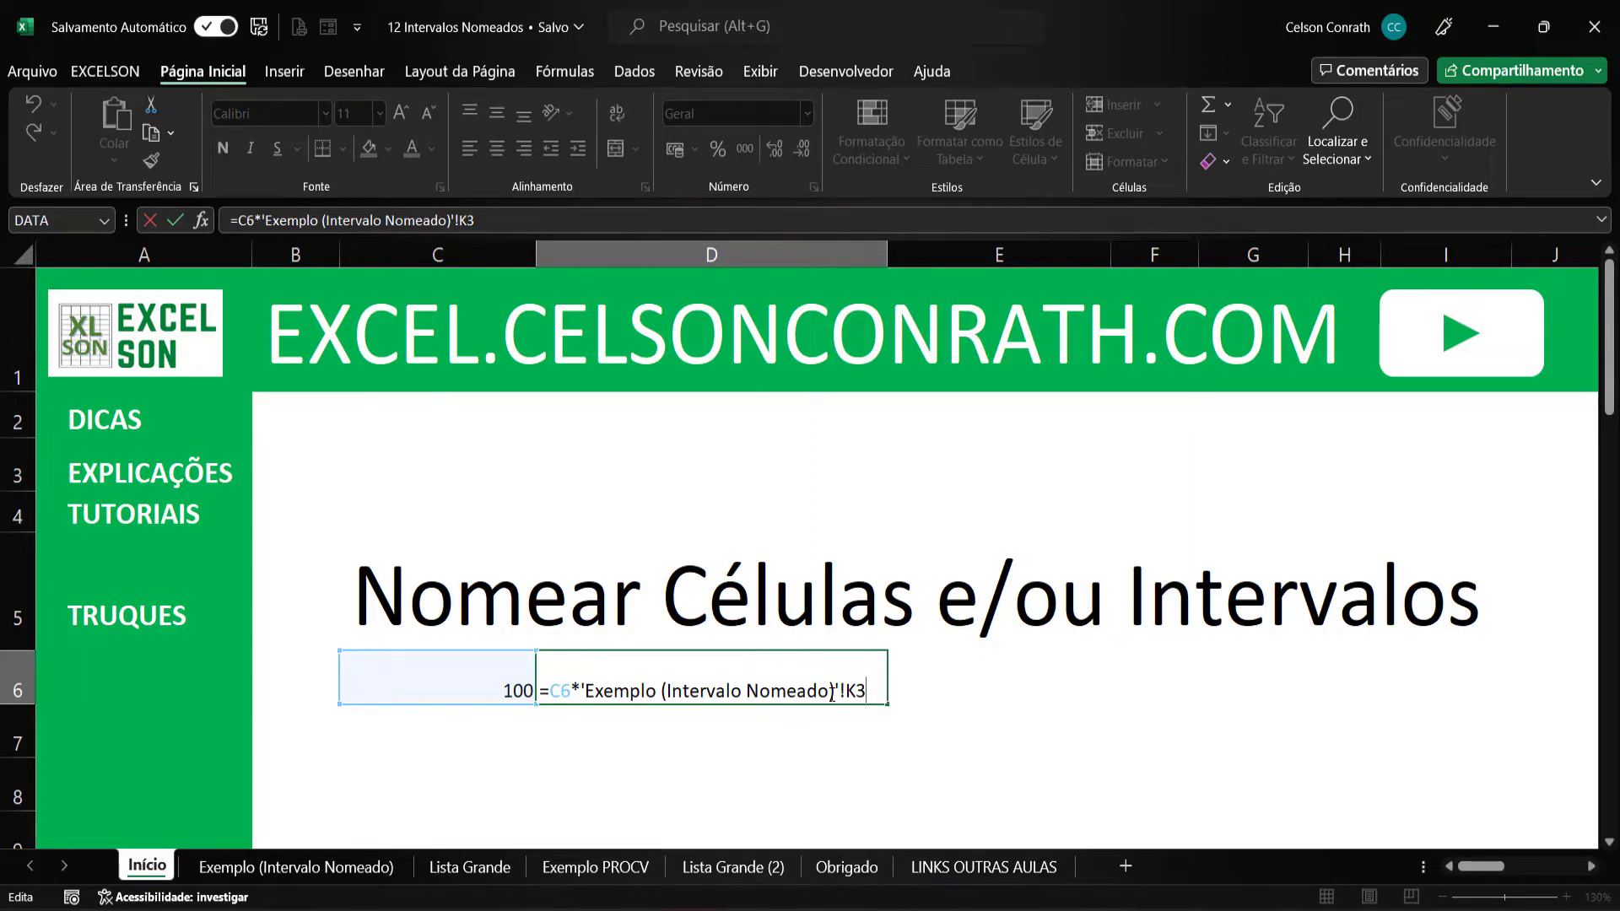
pyautogui.hotkey('ctrl', 'Return')
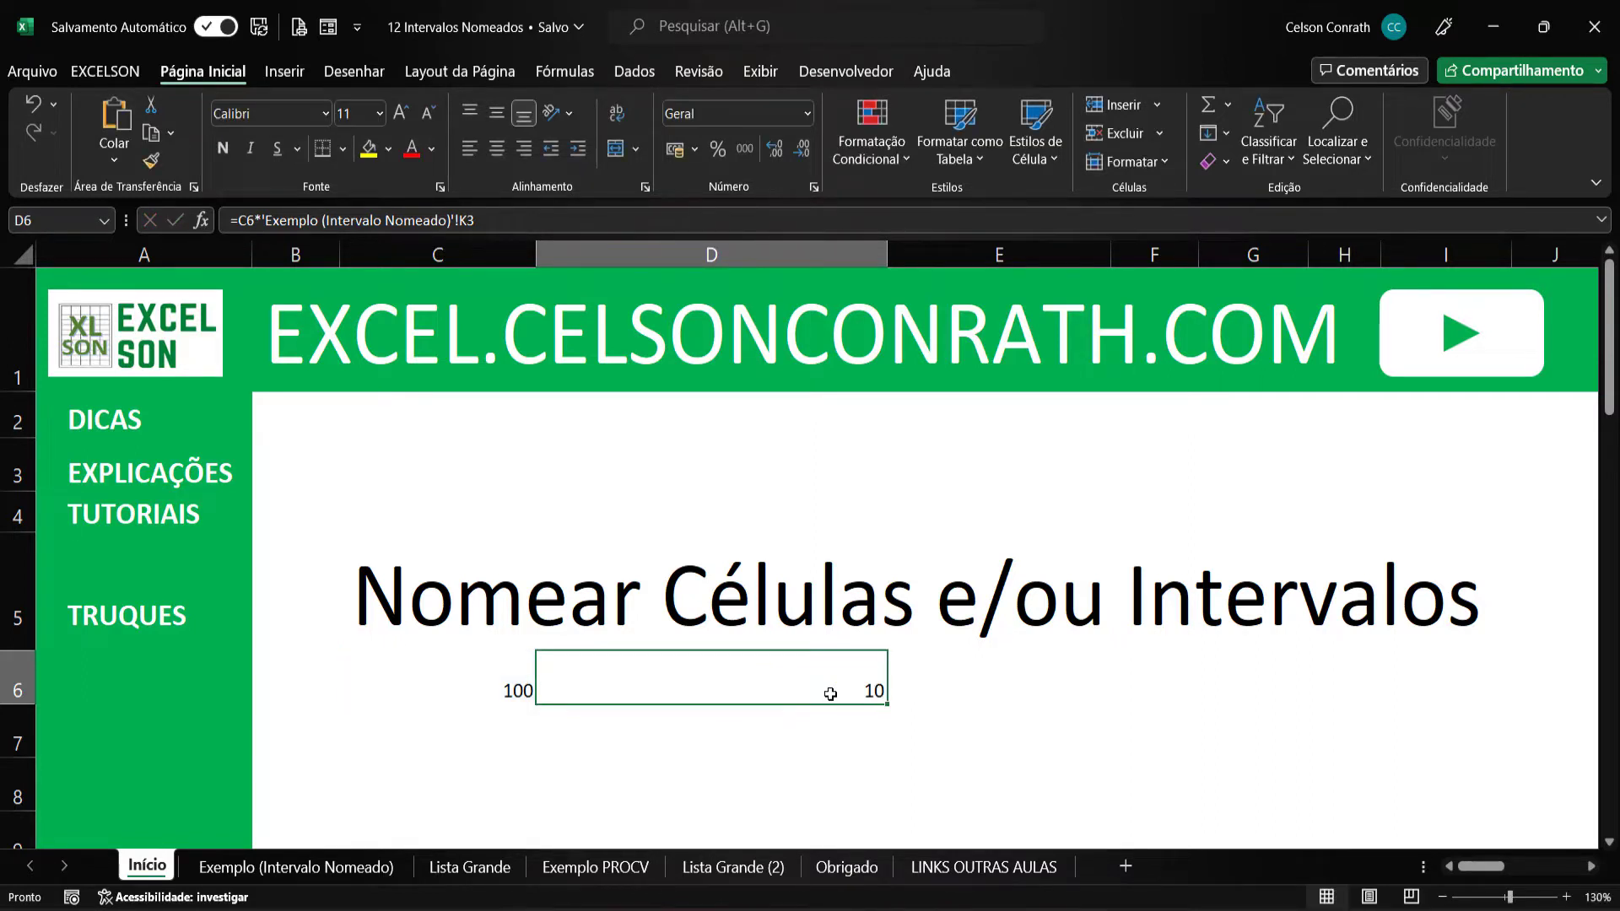
# - Replace the formula in D6 of the Início sheet with =C6*Imposto and check it
pyautogui.write('=')
pyautogui.press('Left')
pyautogui.write('*')
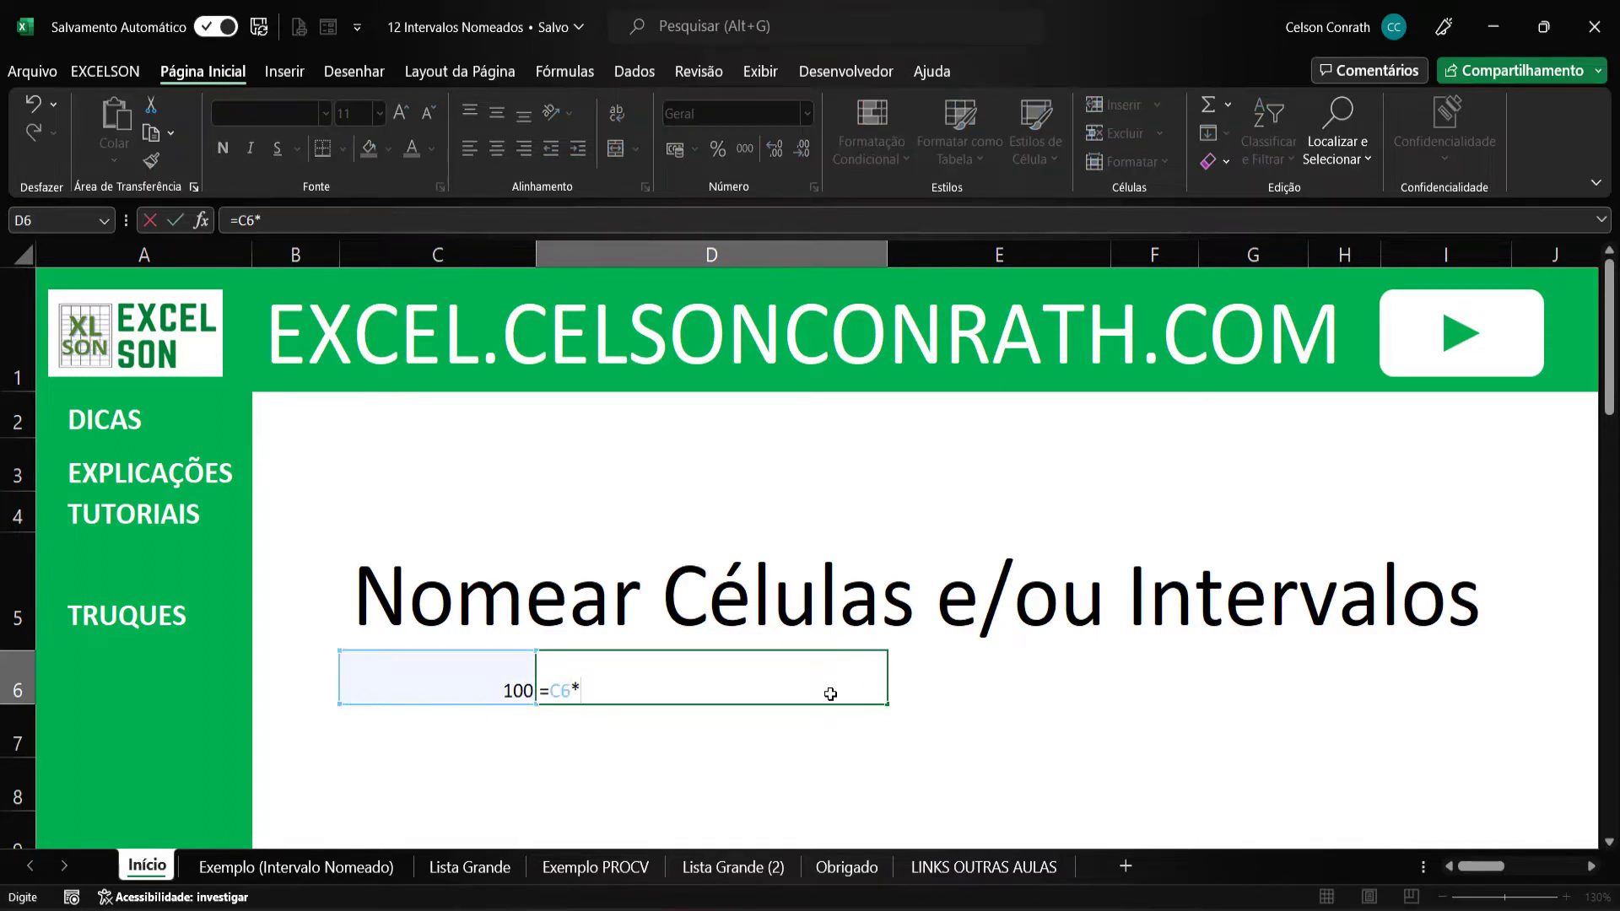
pyautogui.write('Imp')
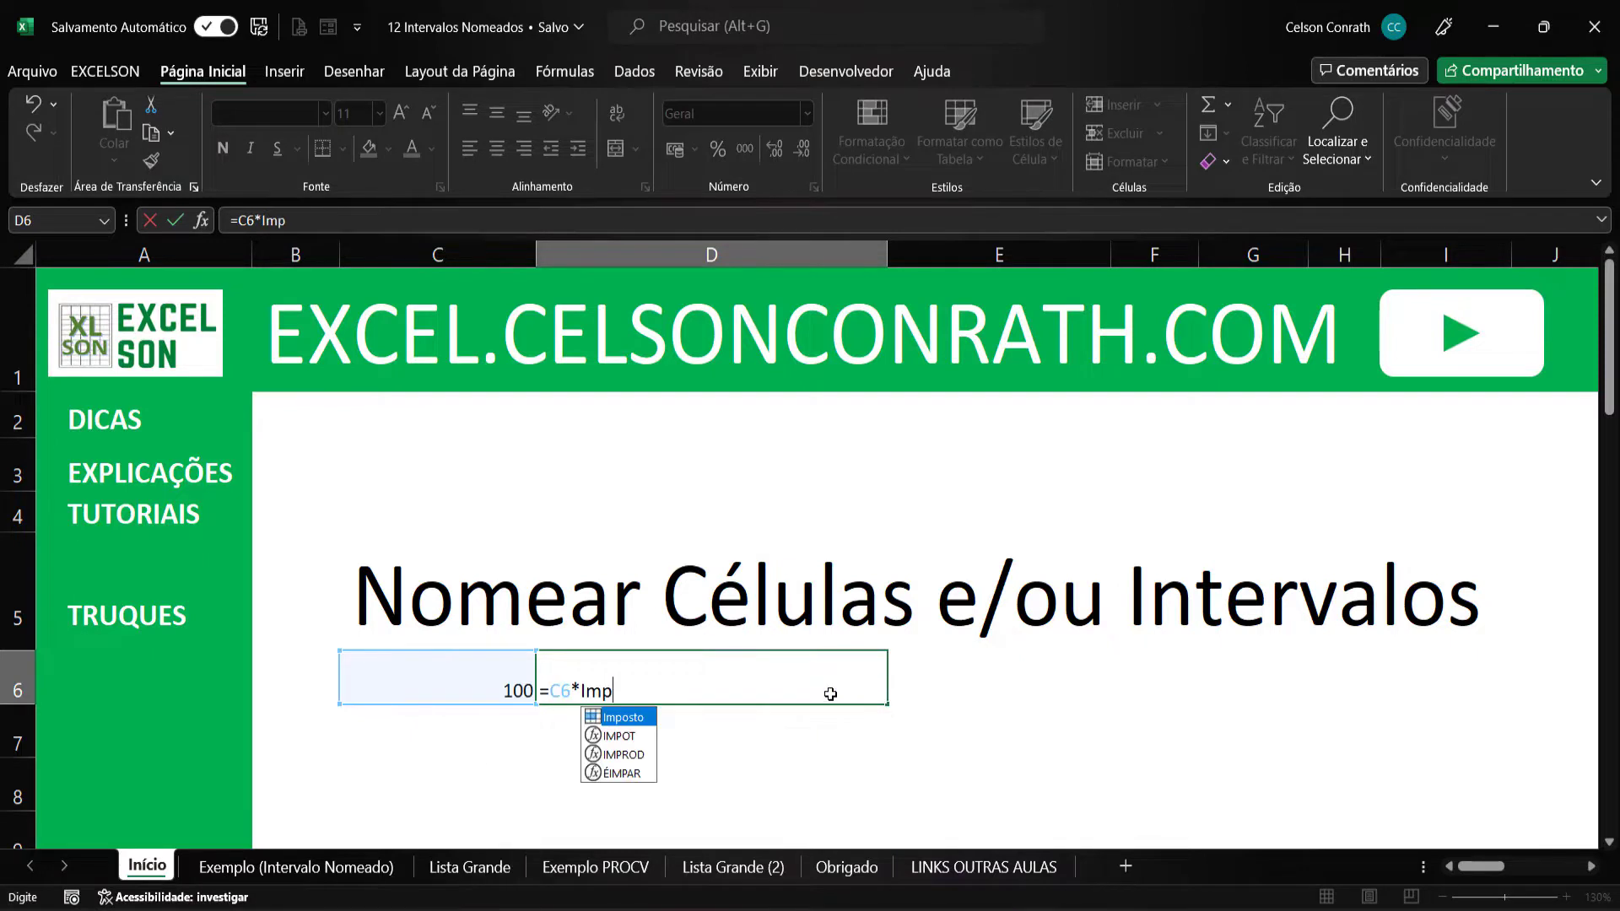
pyautogui.press('Tab')
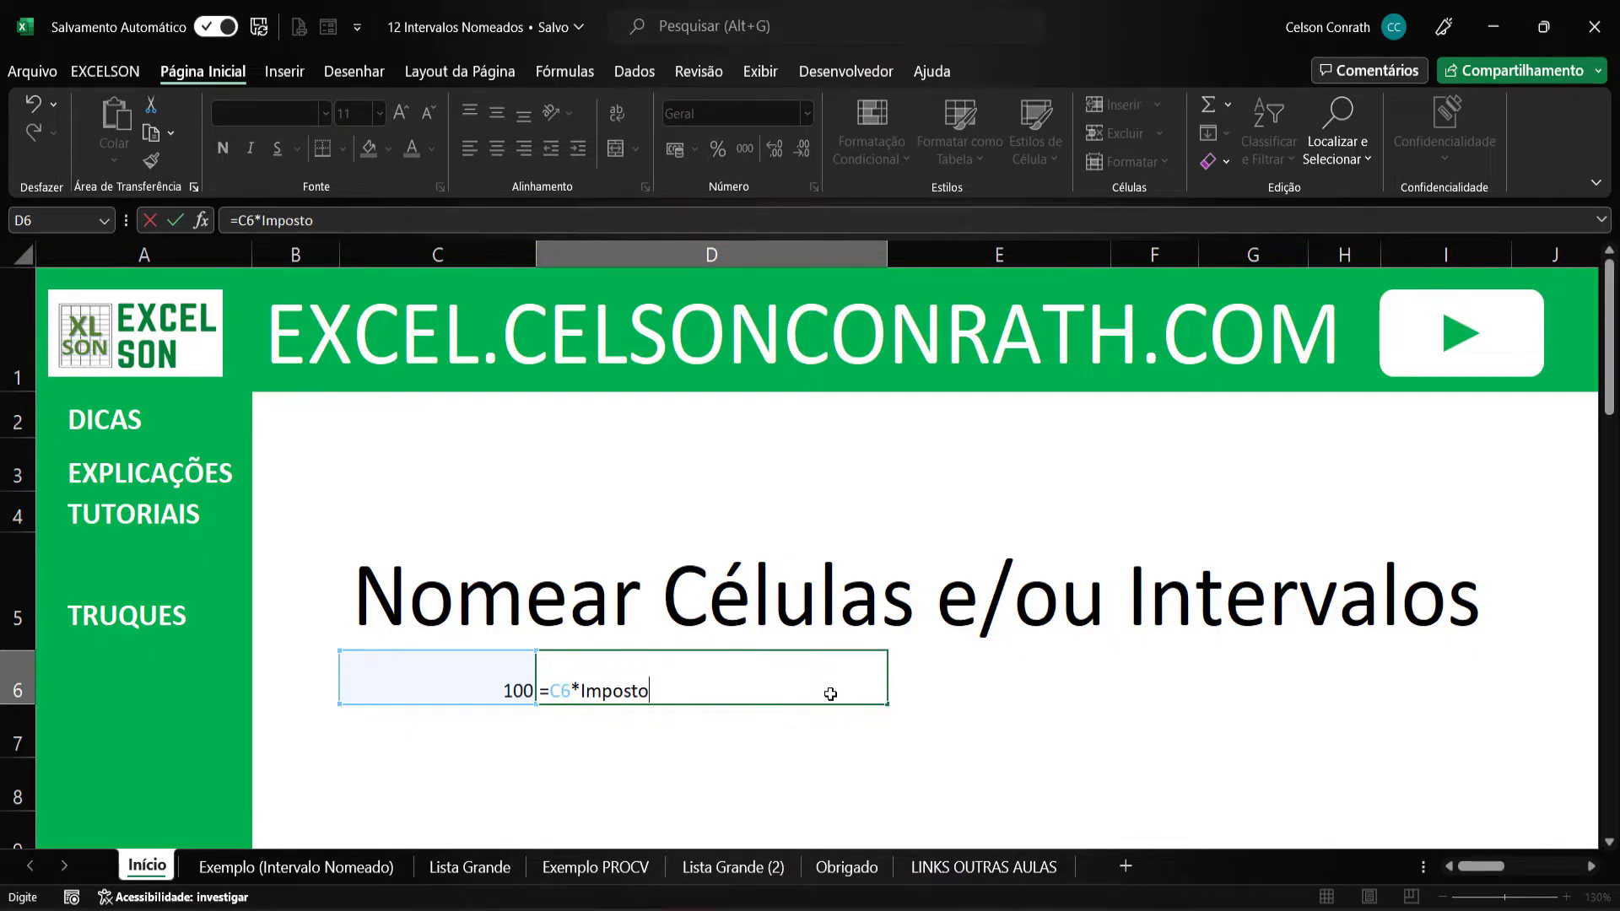
pyautogui.press('Return')
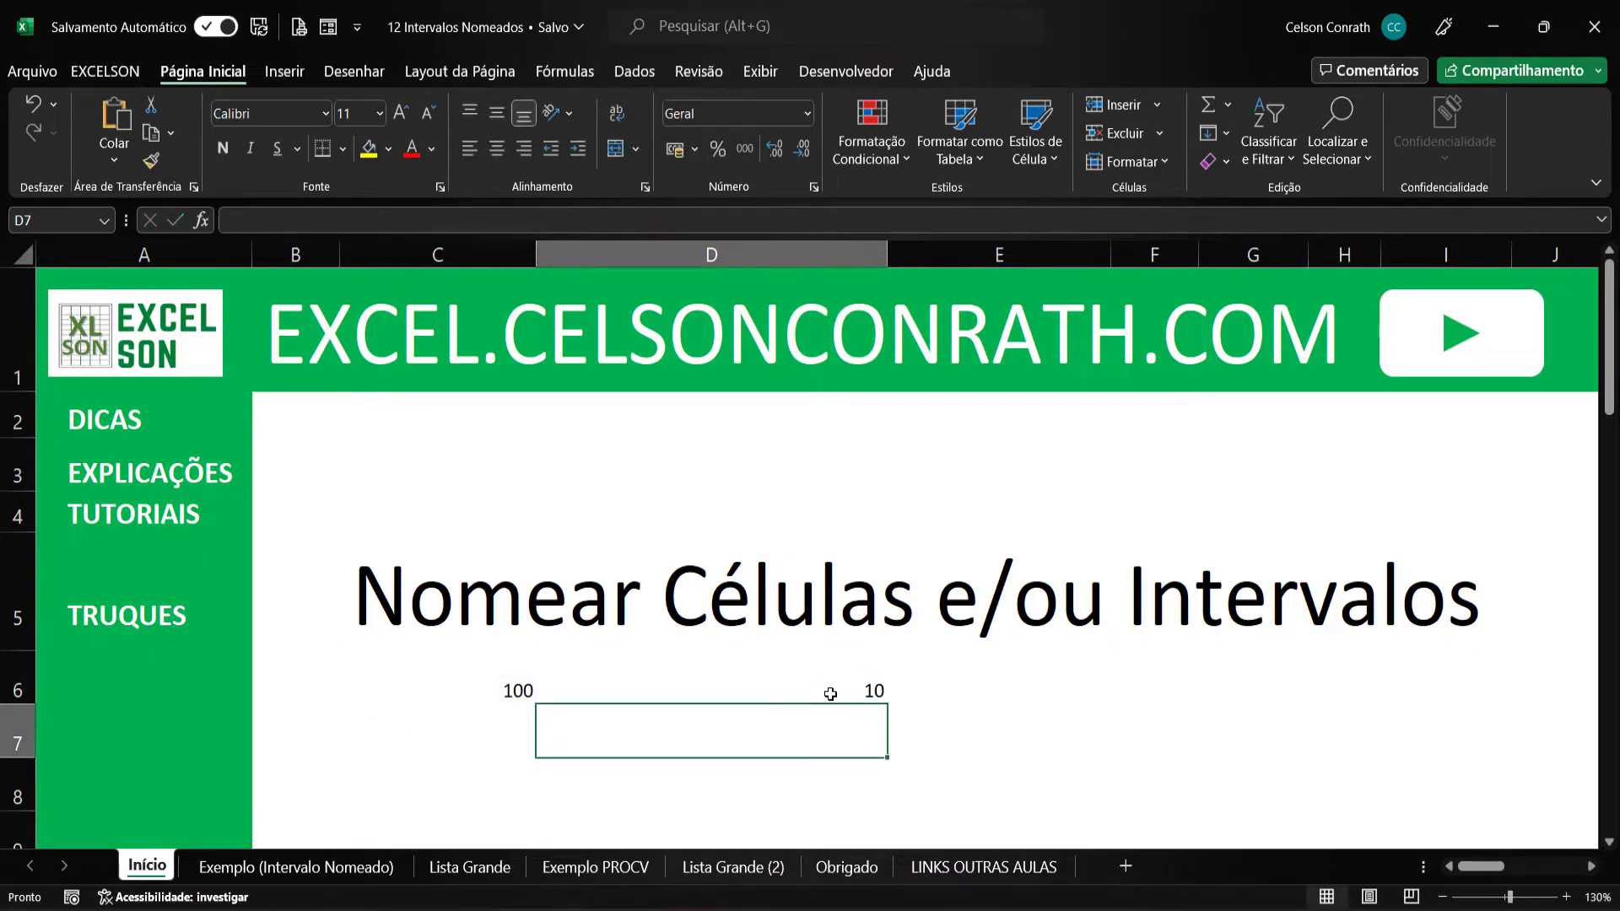
pyautogui.click(835, 697)
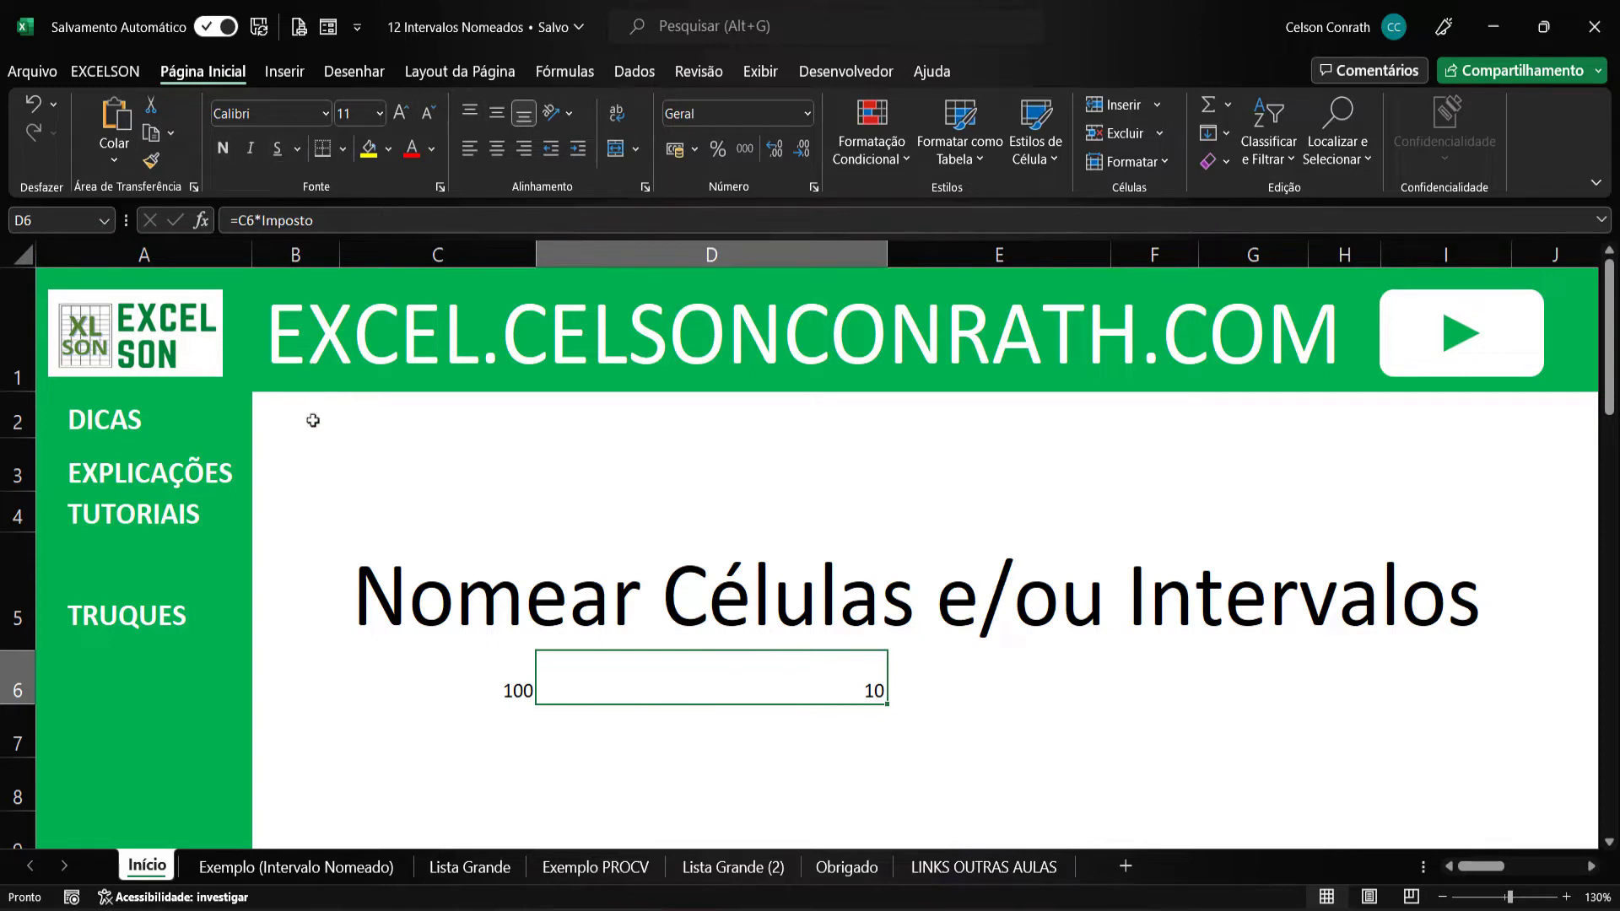
# - Look up the name of tax rate cell K3 on Exemplo (Intervalo Nomeado) in the Name Manager, including its reference and scope
pyautogui.click(359, 869)
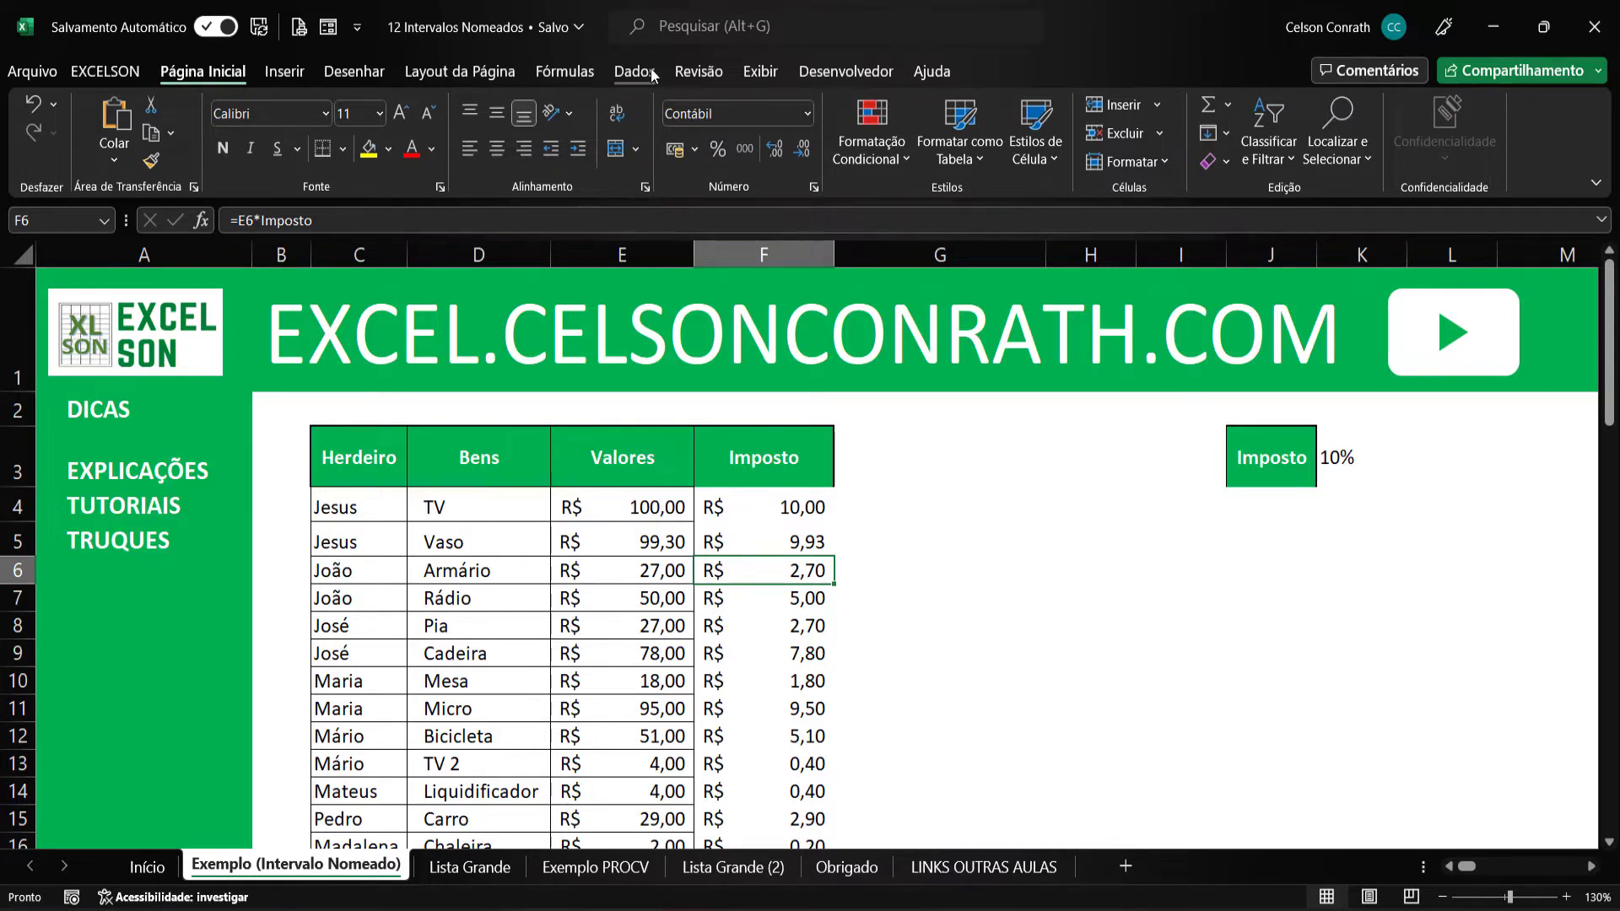
pyautogui.click(1339, 467)
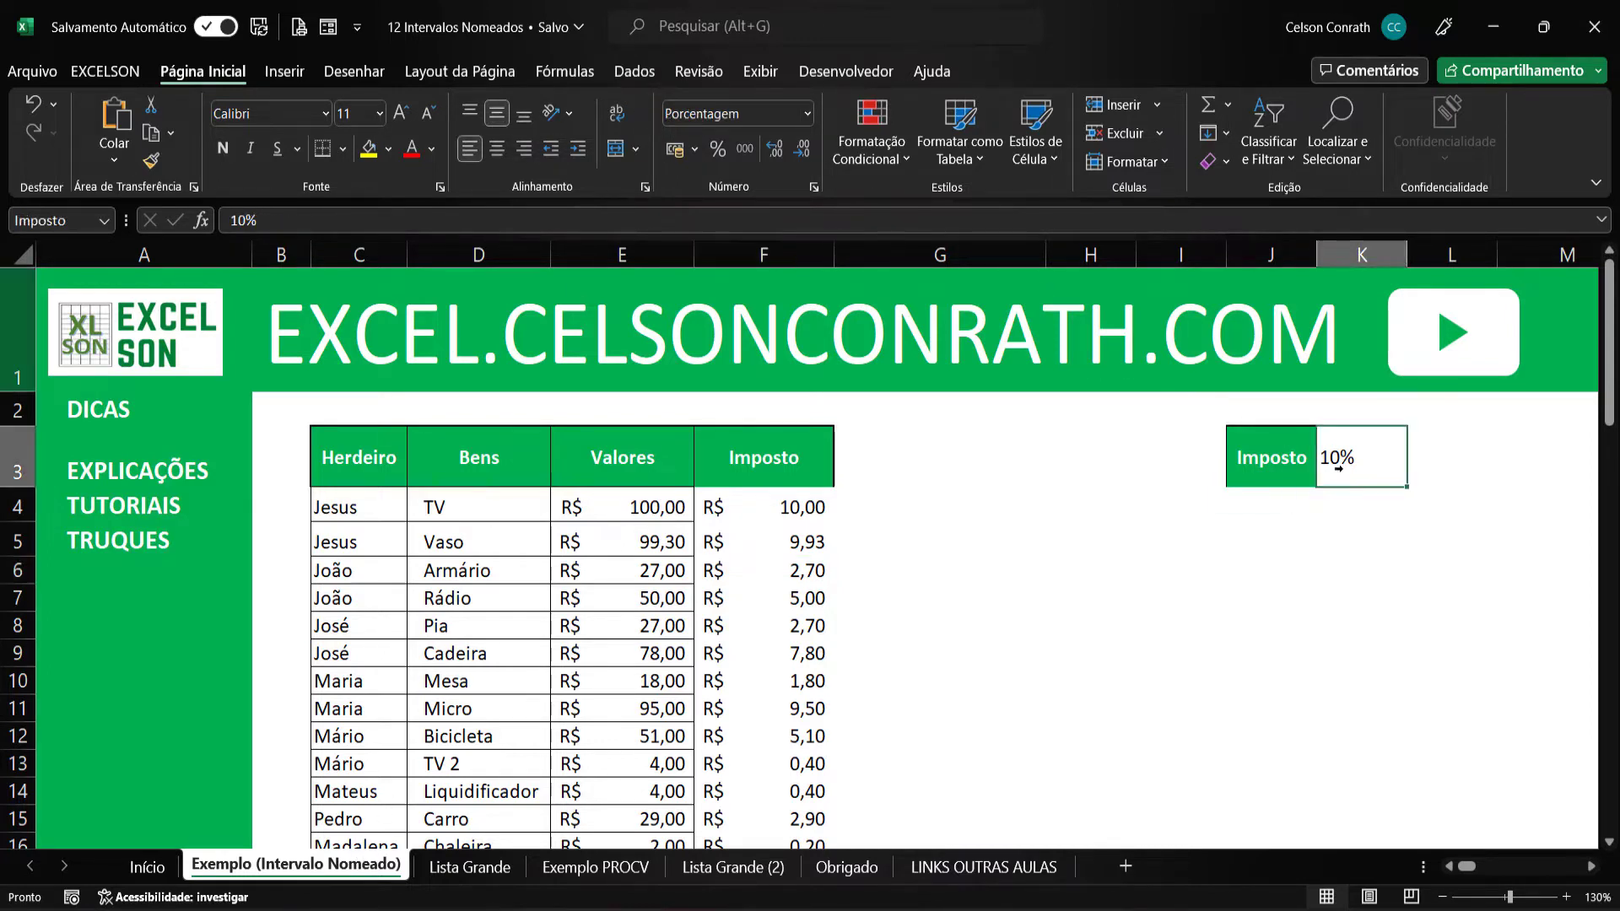
pyautogui.click(570, 76)
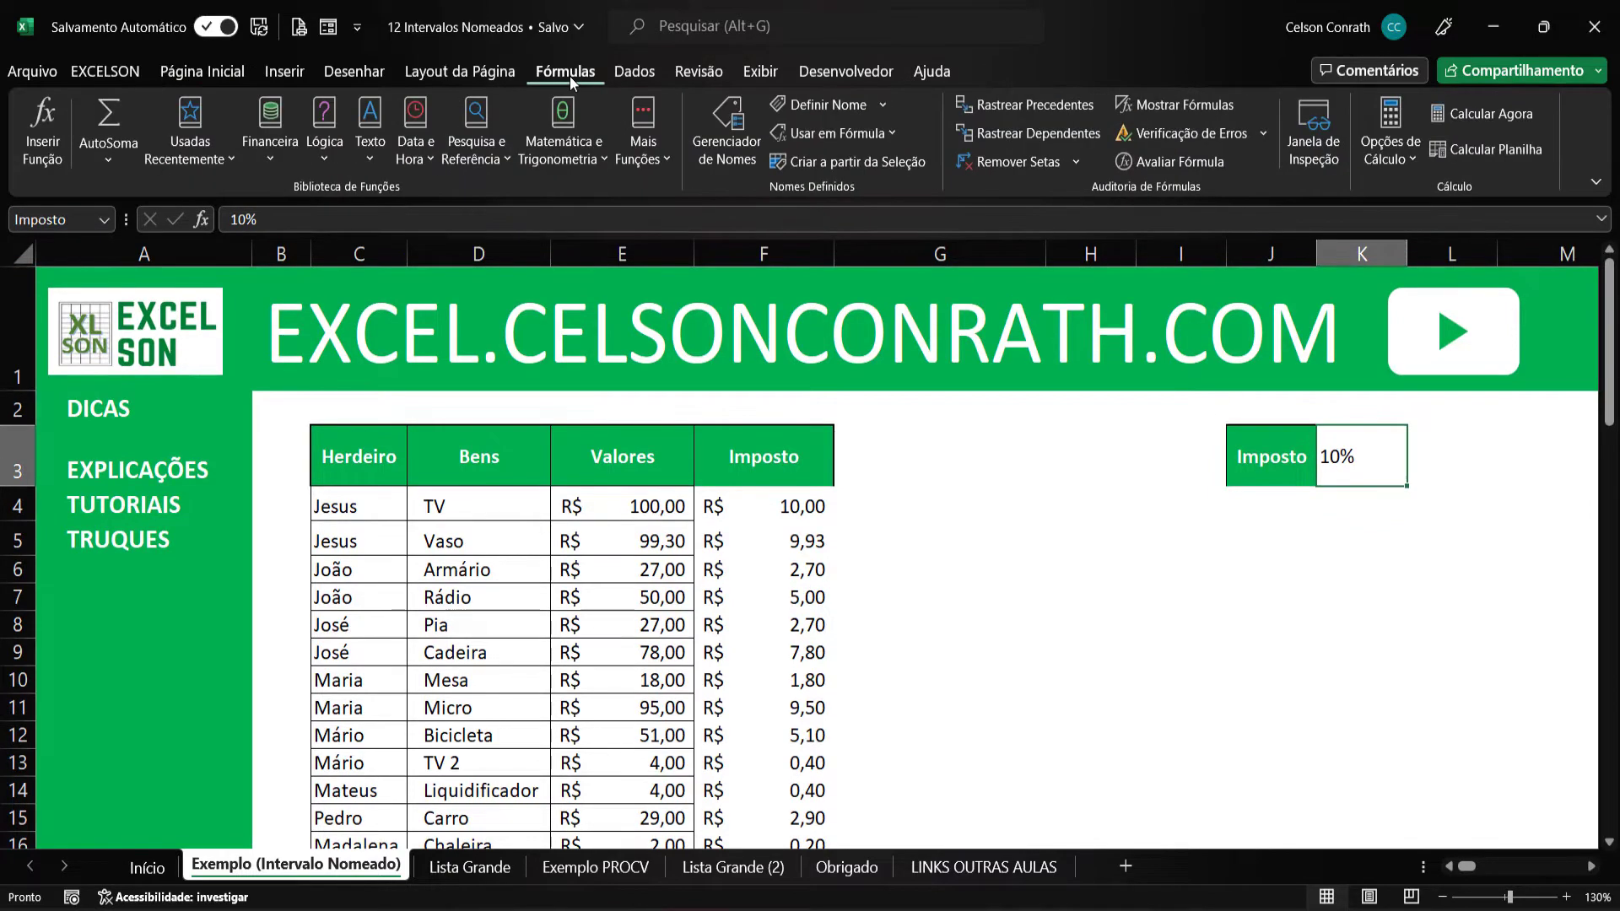
pyautogui.click(725, 135)
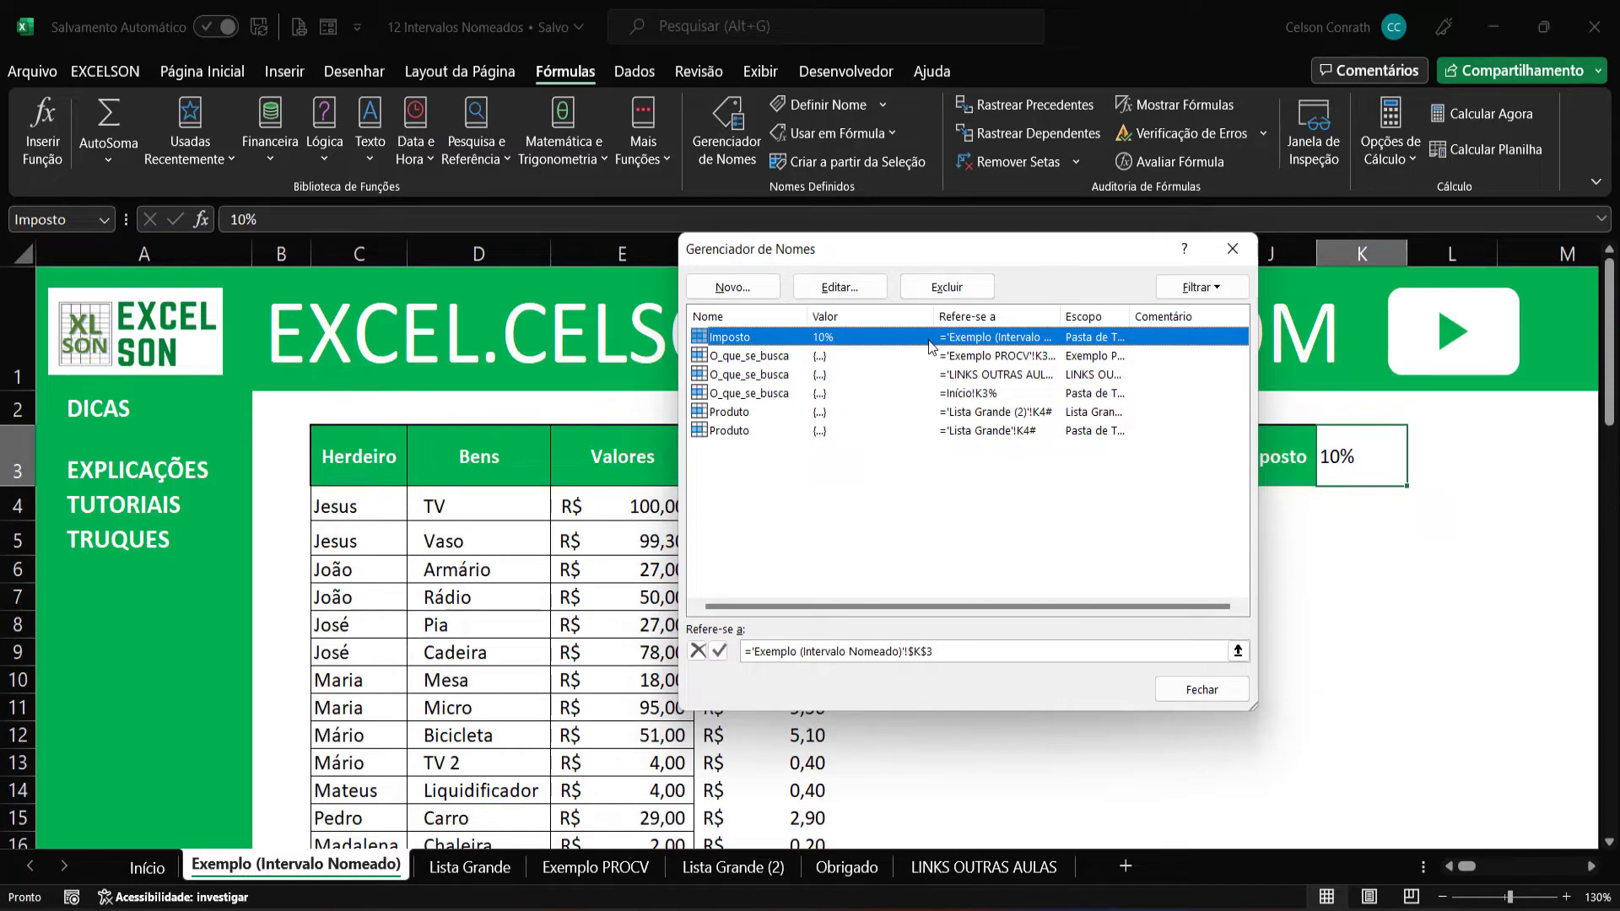
pyautogui.click(1232, 249)
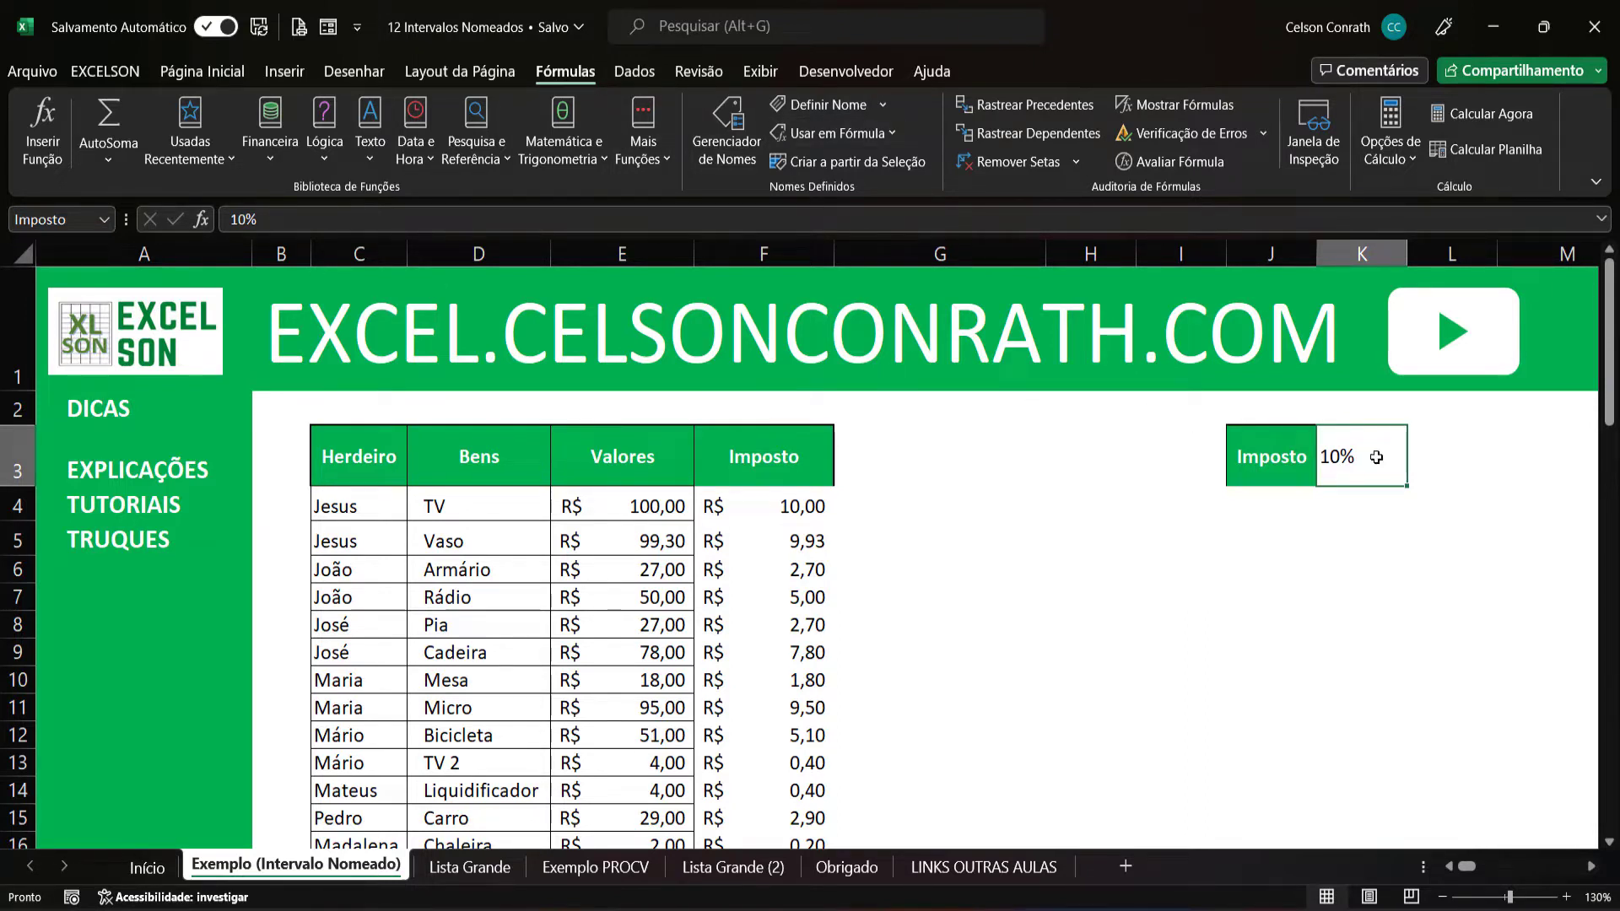
# - View the editable properties of the name Imposto in the Name Manager and close them without changes
pyautogui.click(711, 133)
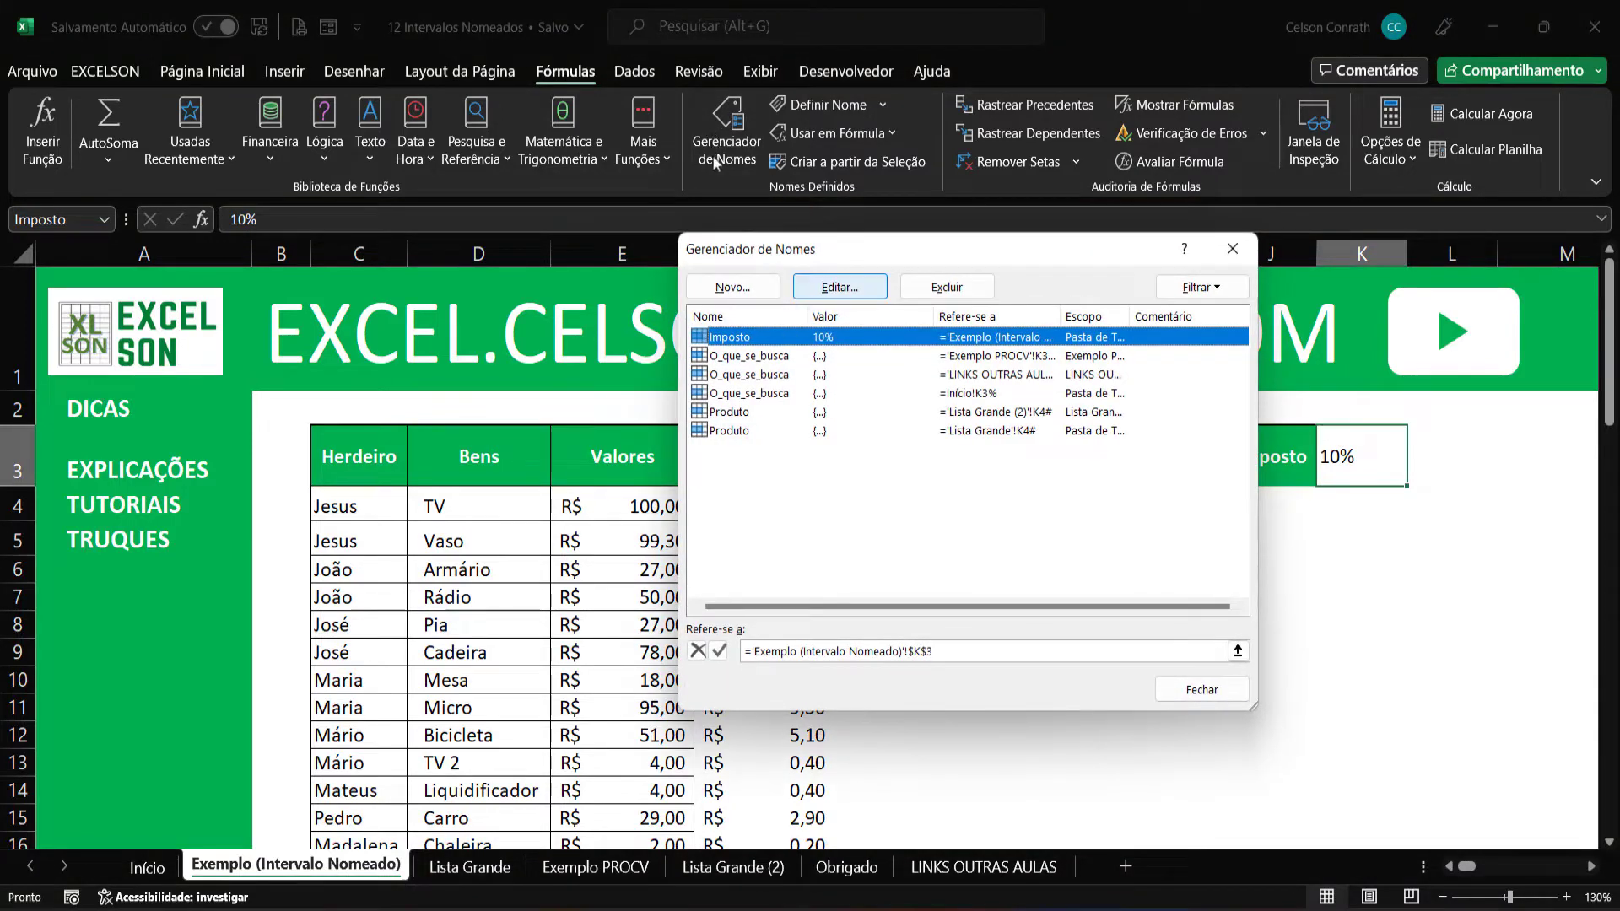
pyautogui.click(861, 289)
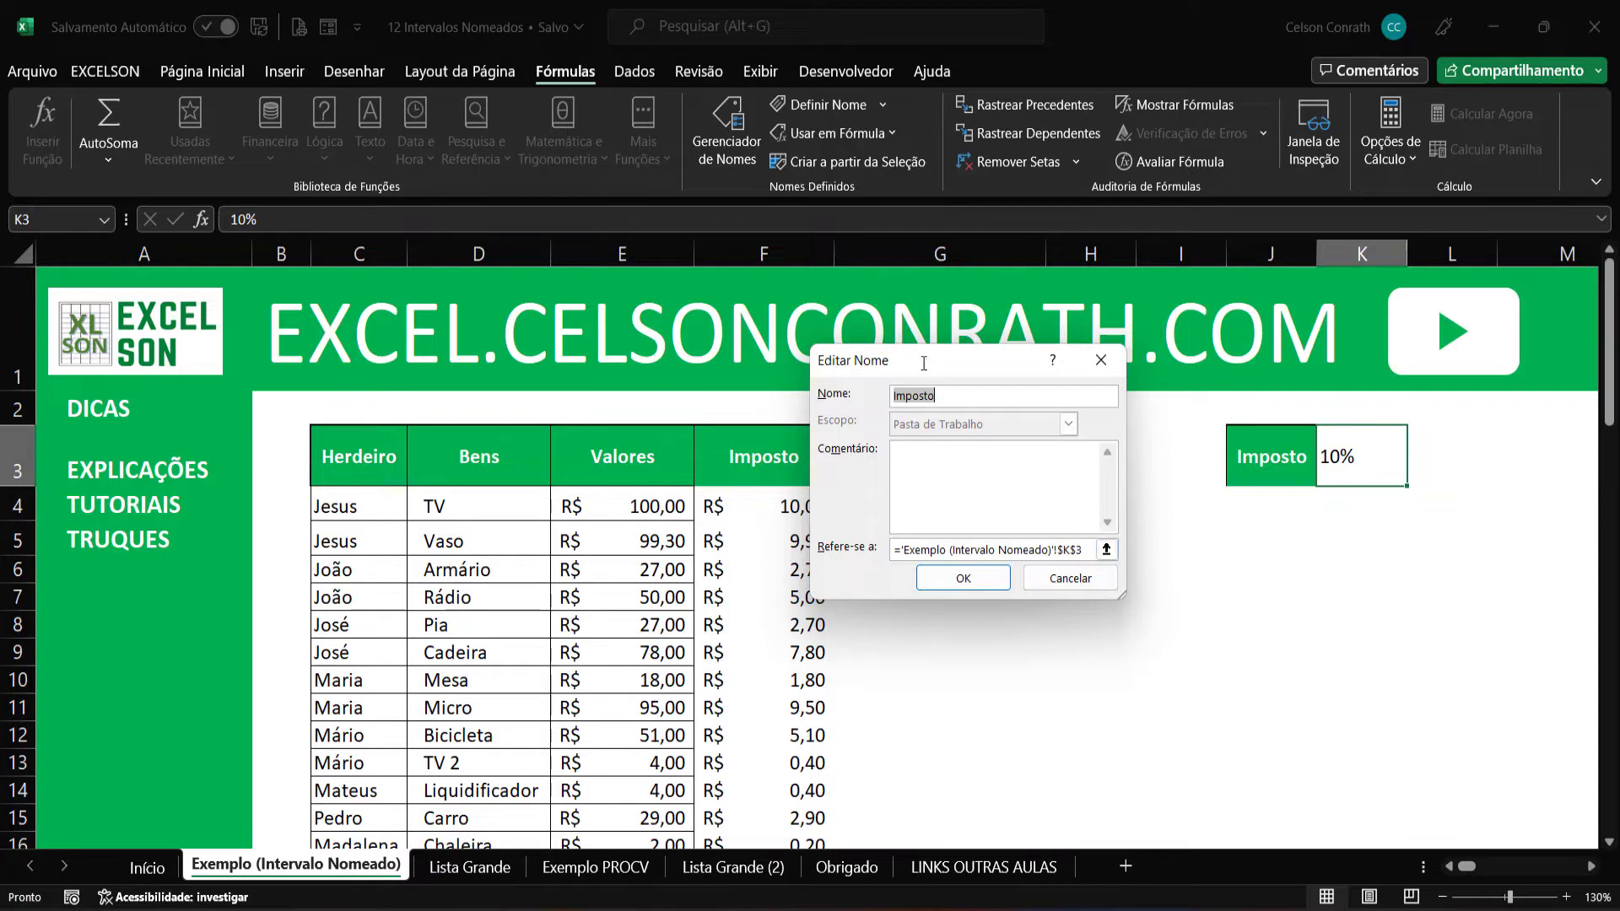
pyautogui.click(945, 392)
pyautogui.press('Return')
pyautogui.press('Escape')
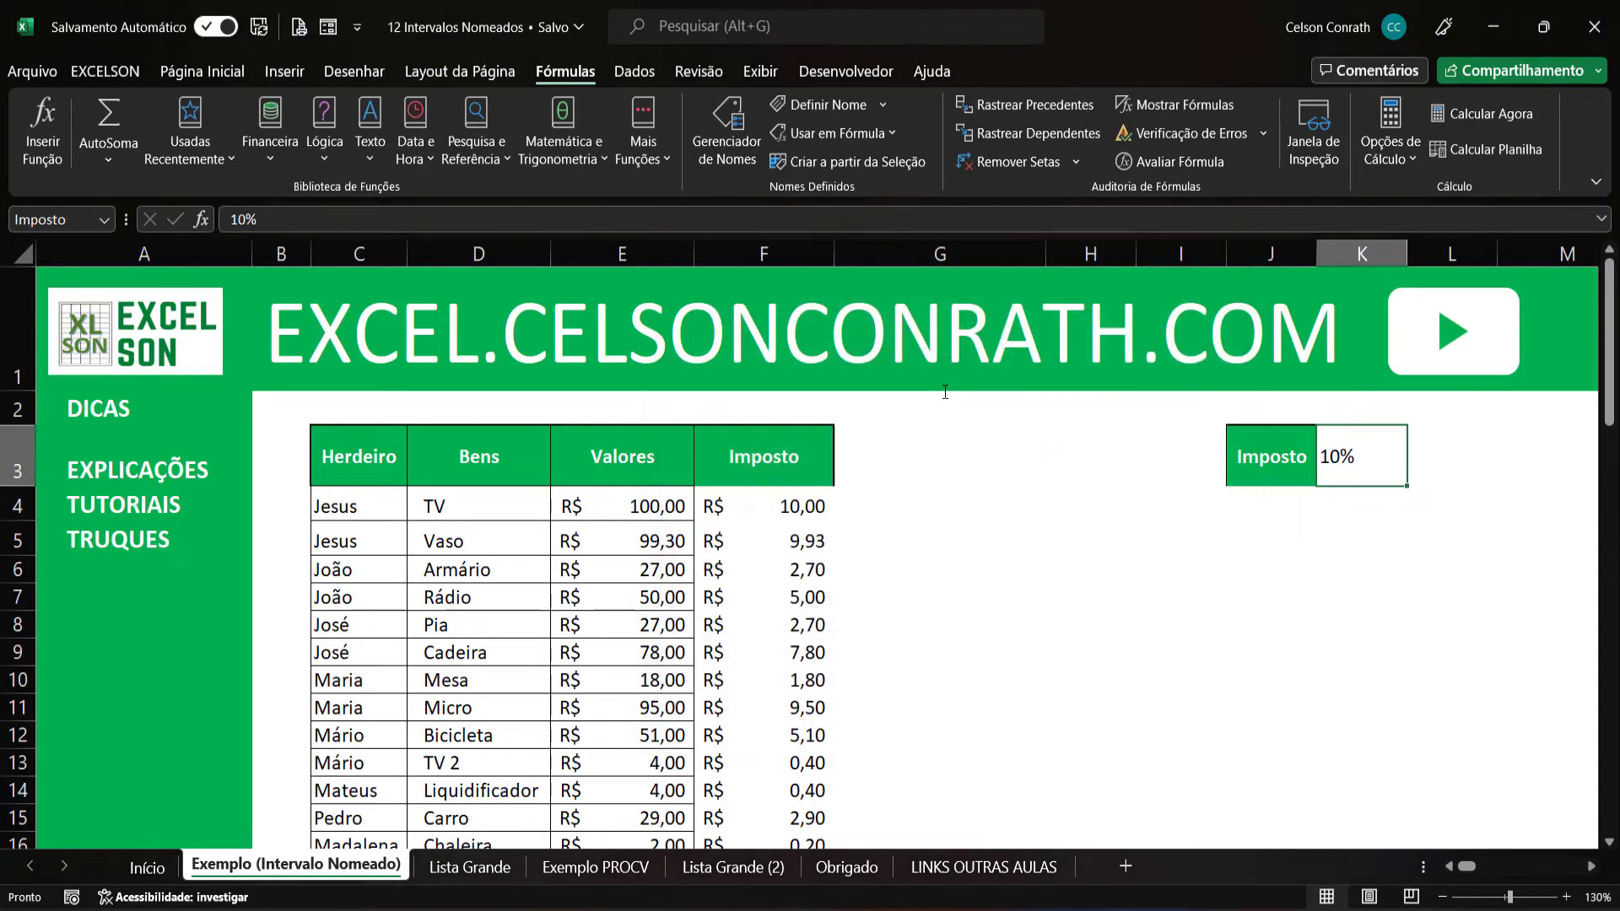
pyautogui.click(1164, 709)
pyautogui.scroll(-1, 1140, 698)
pyautogui.scroll(-2, 1140, 697)
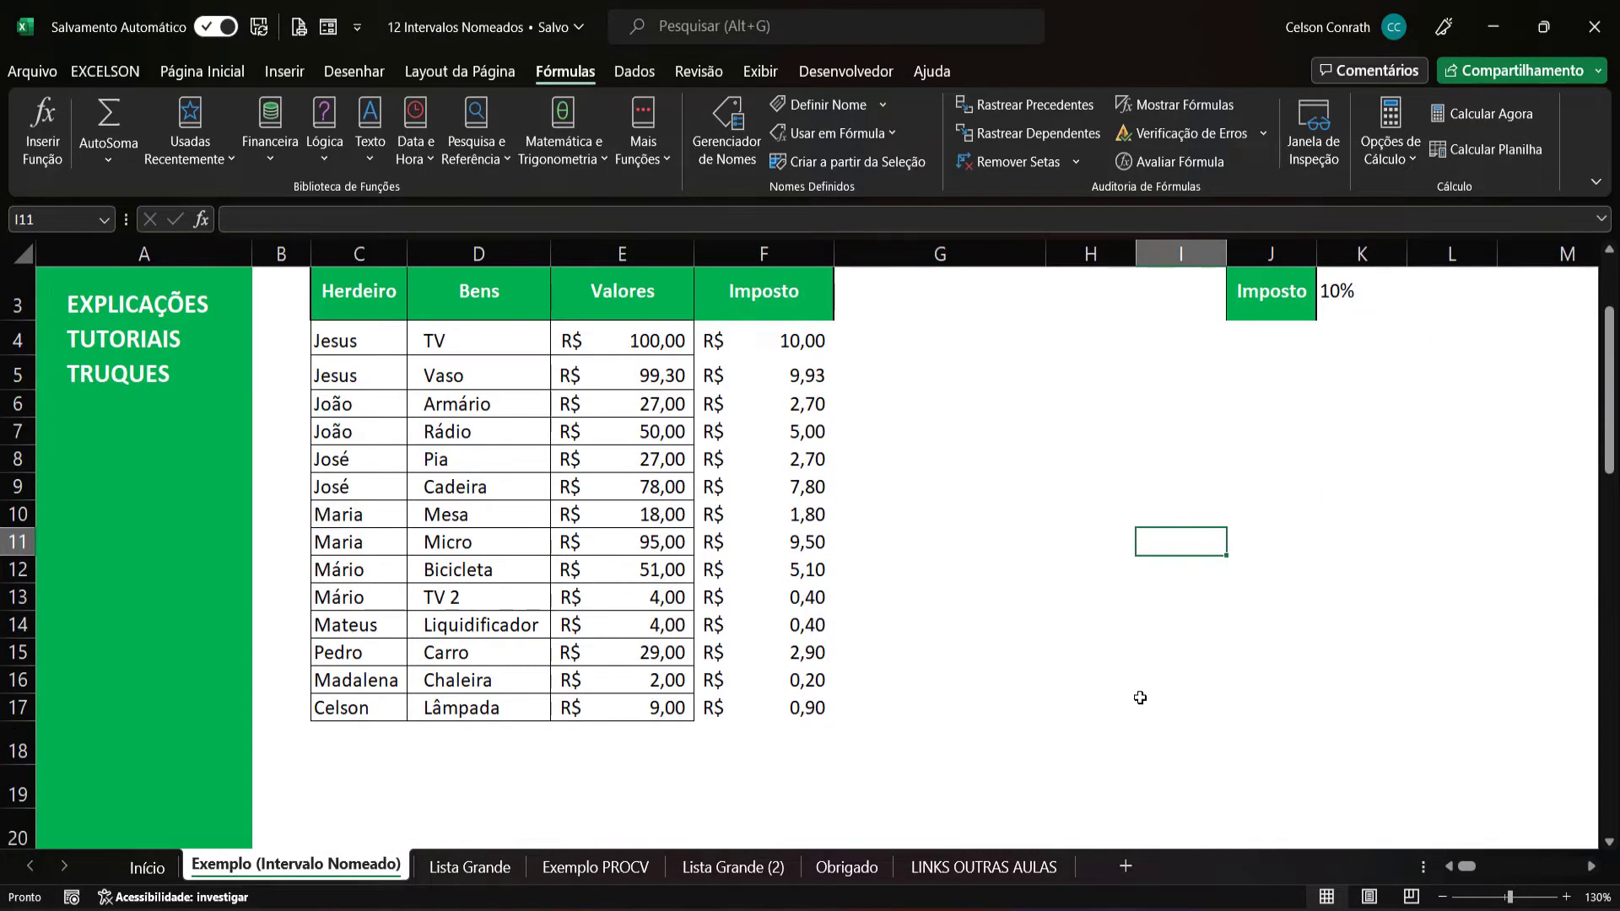
pyautogui.scroll(1, 1140, 698)
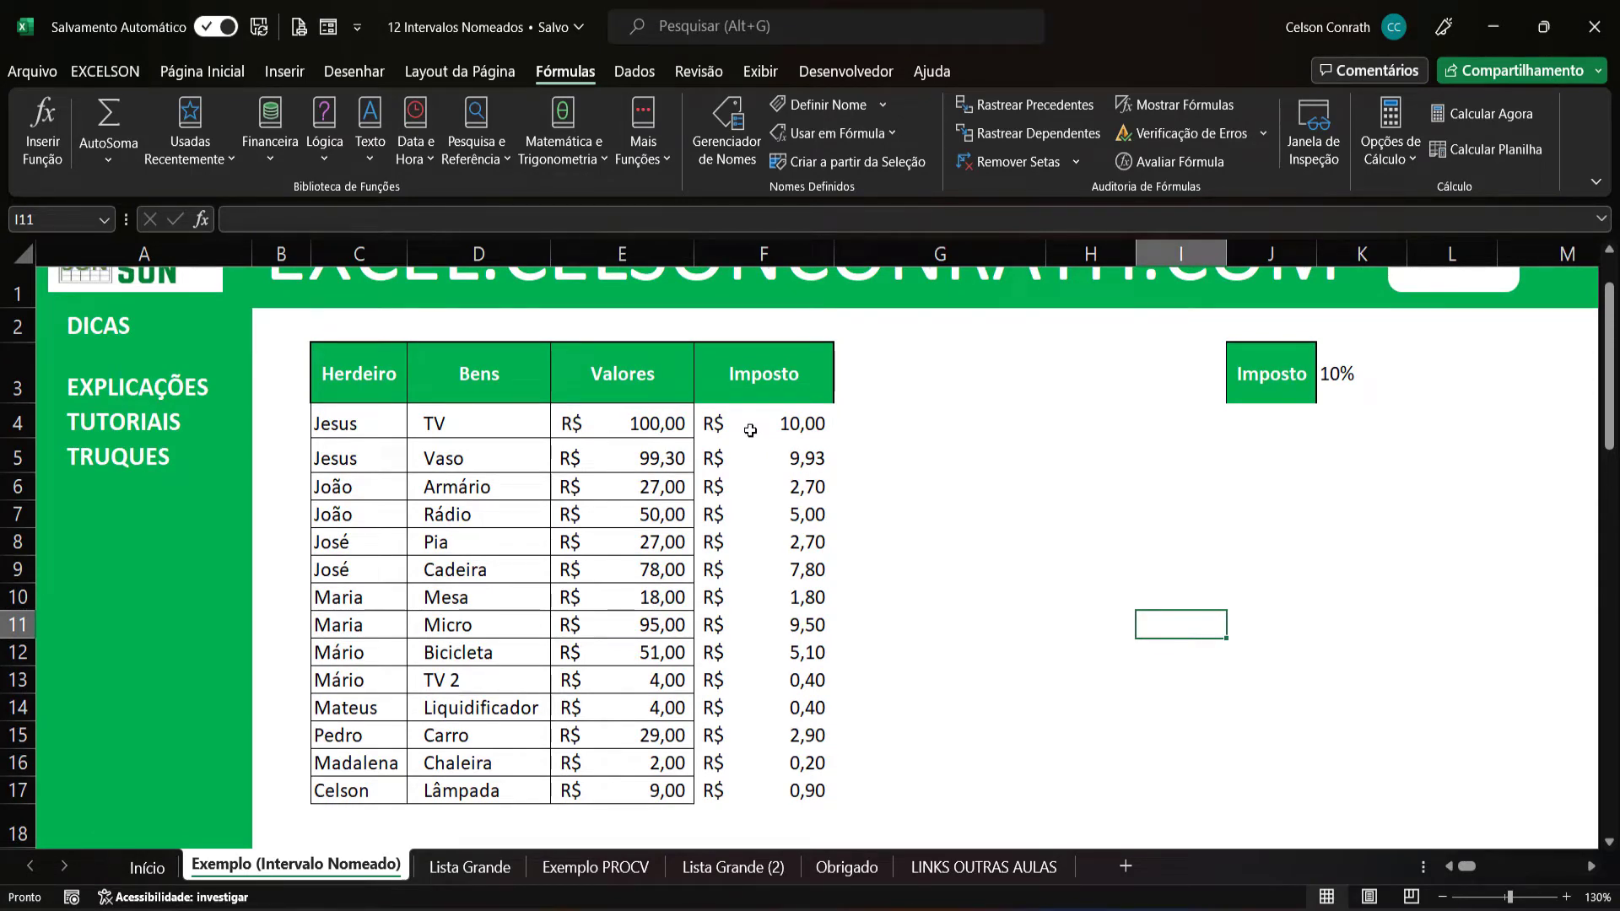
# - Examine the product table on the Lista Grande sheet from its header row down to its last filled row
pyautogui.click(470, 866)
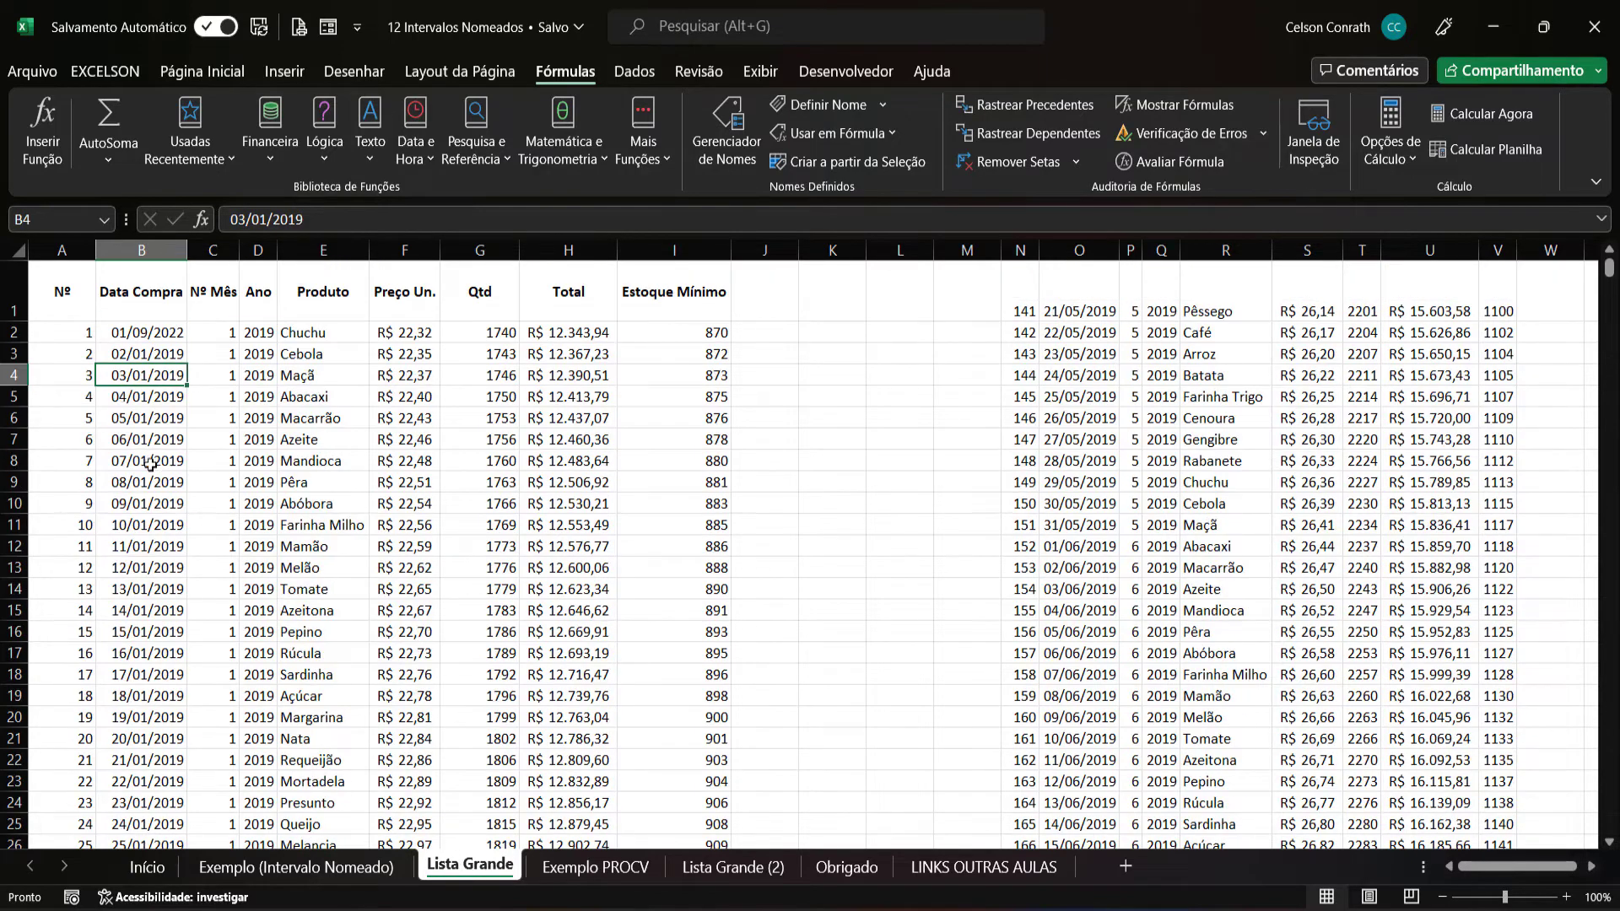
pyautogui.click(98, 398)
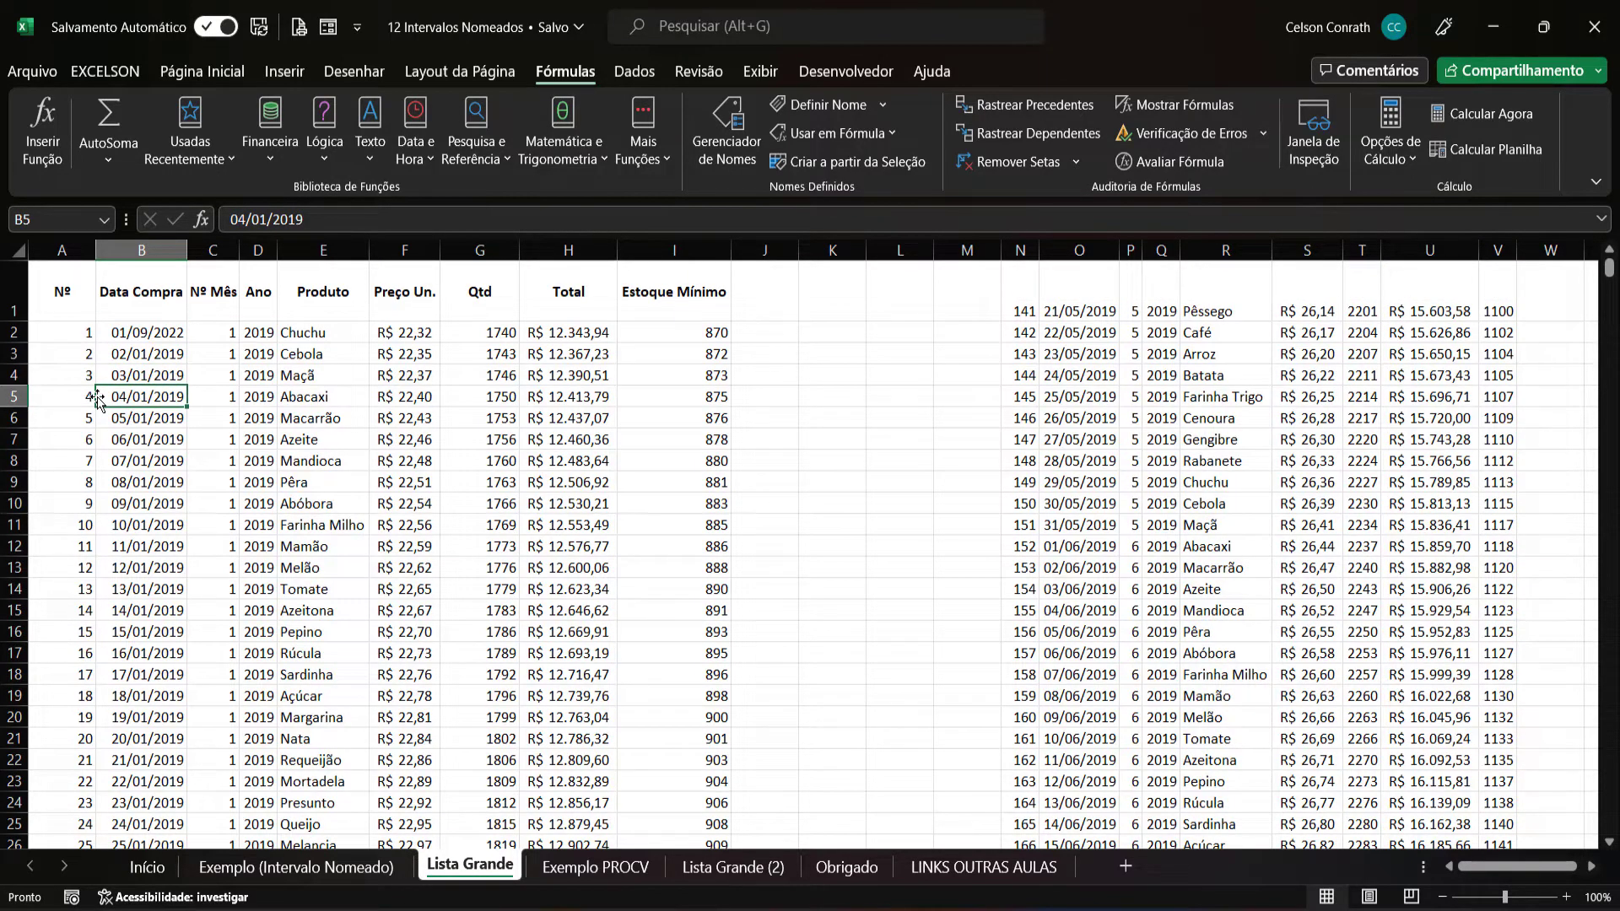
pyautogui.click(57, 379)
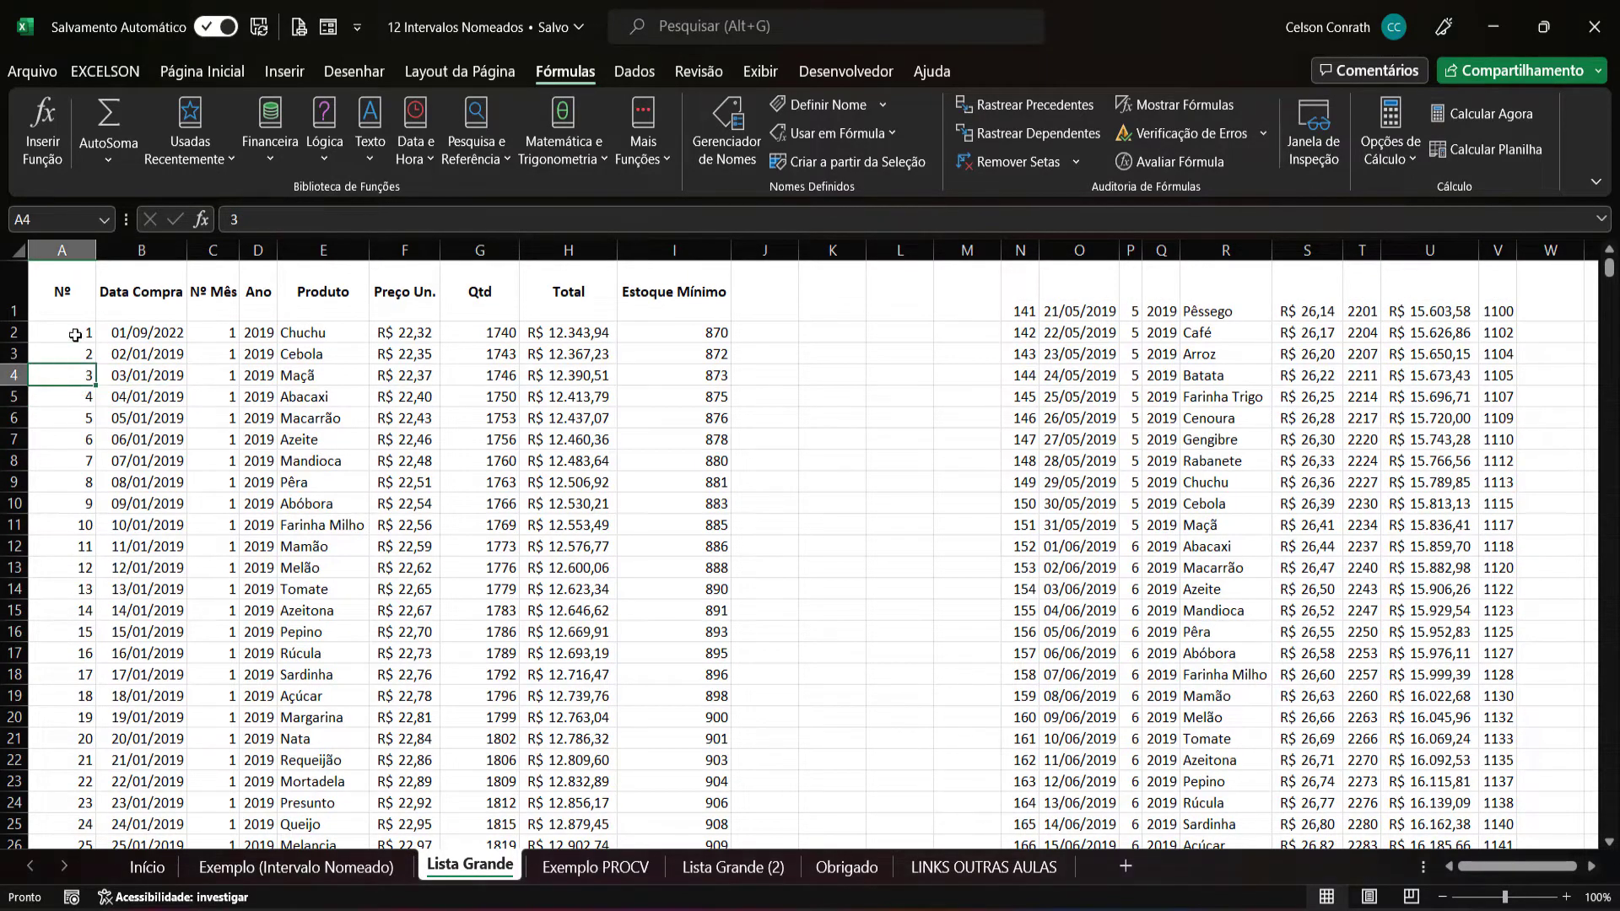
pyautogui.hotkey('ctrl', 'Down')
pyautogui.press('Right')
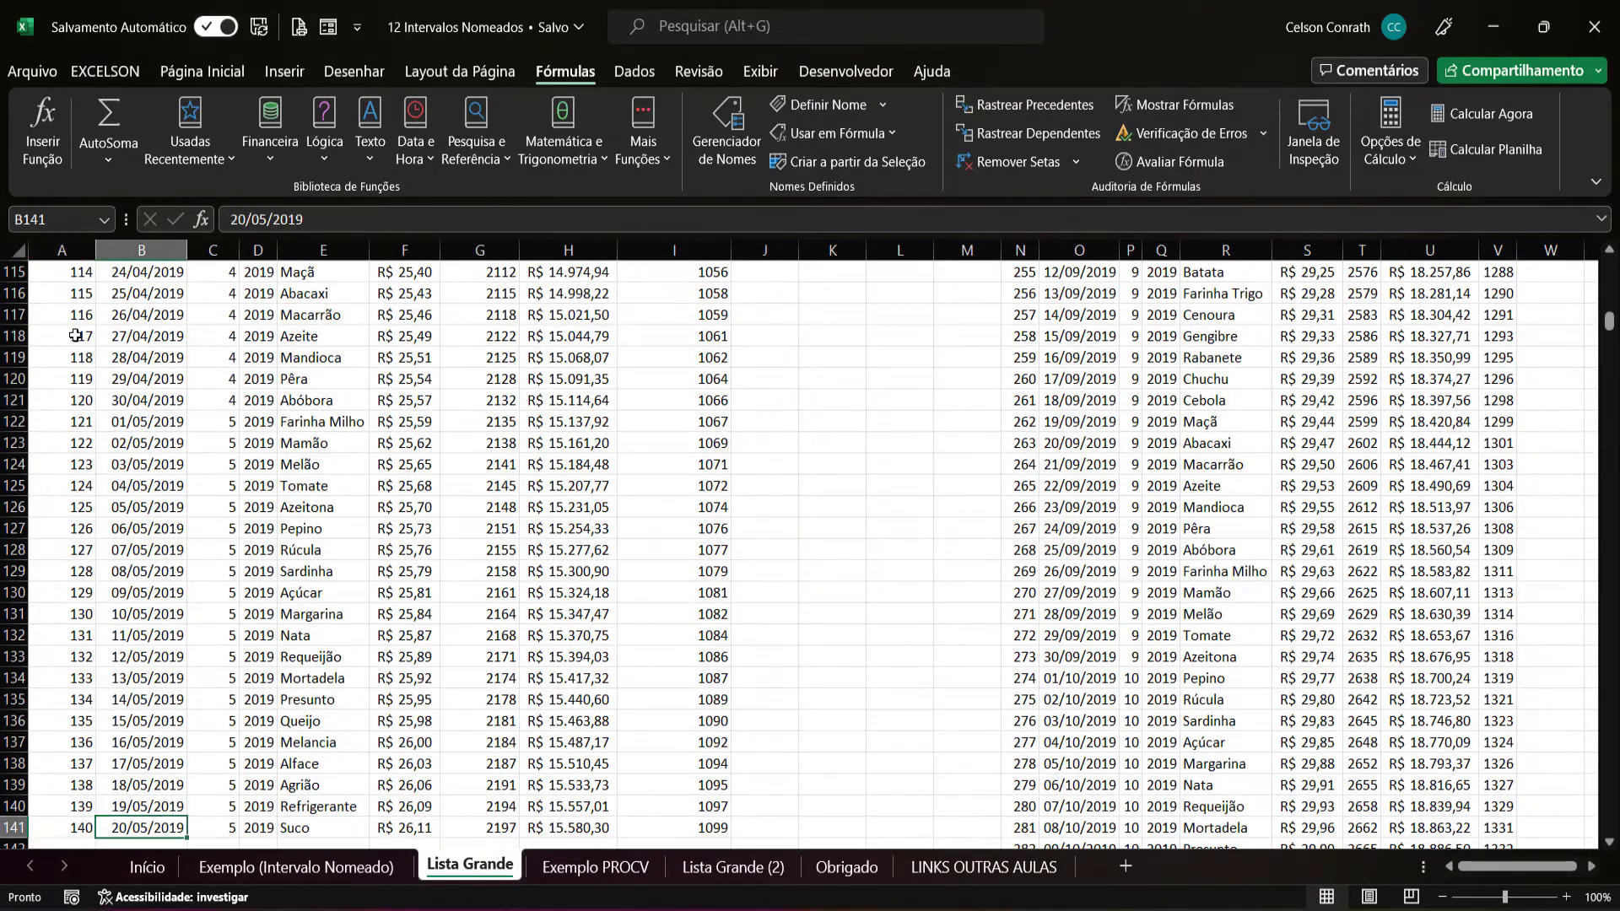
pyautogui.press('Down')
pyautogui.press('Down')
pyautogui.press('Down')
pyautogui.press('Down')
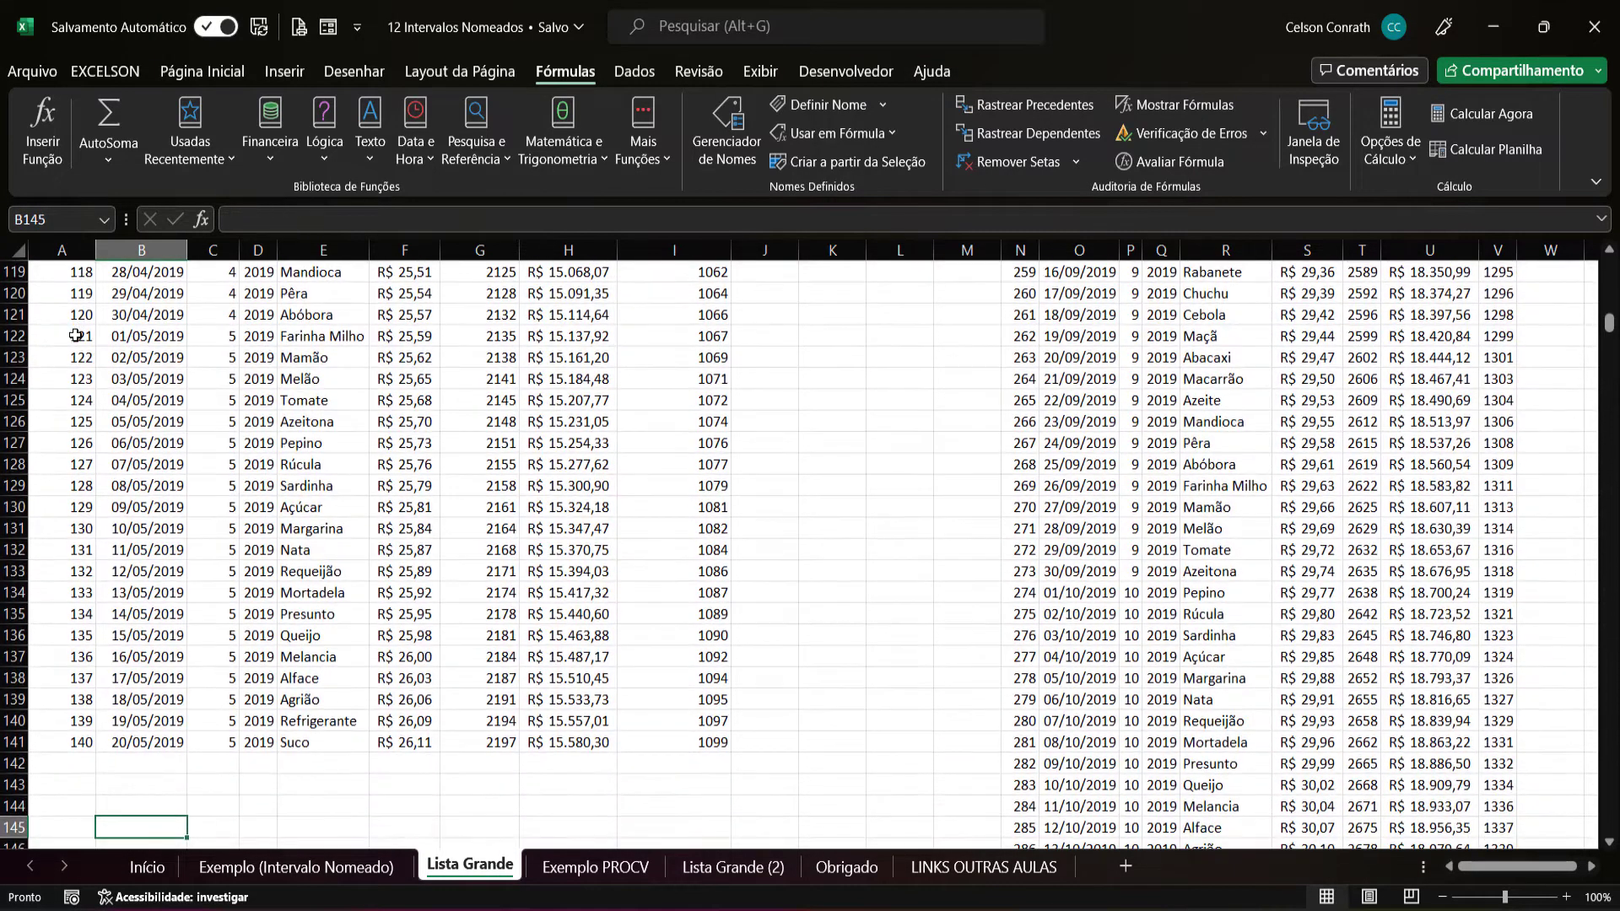
pyautogui.scroll(9, 75, 336)
pyautogui.scroll(20, 75, 335)
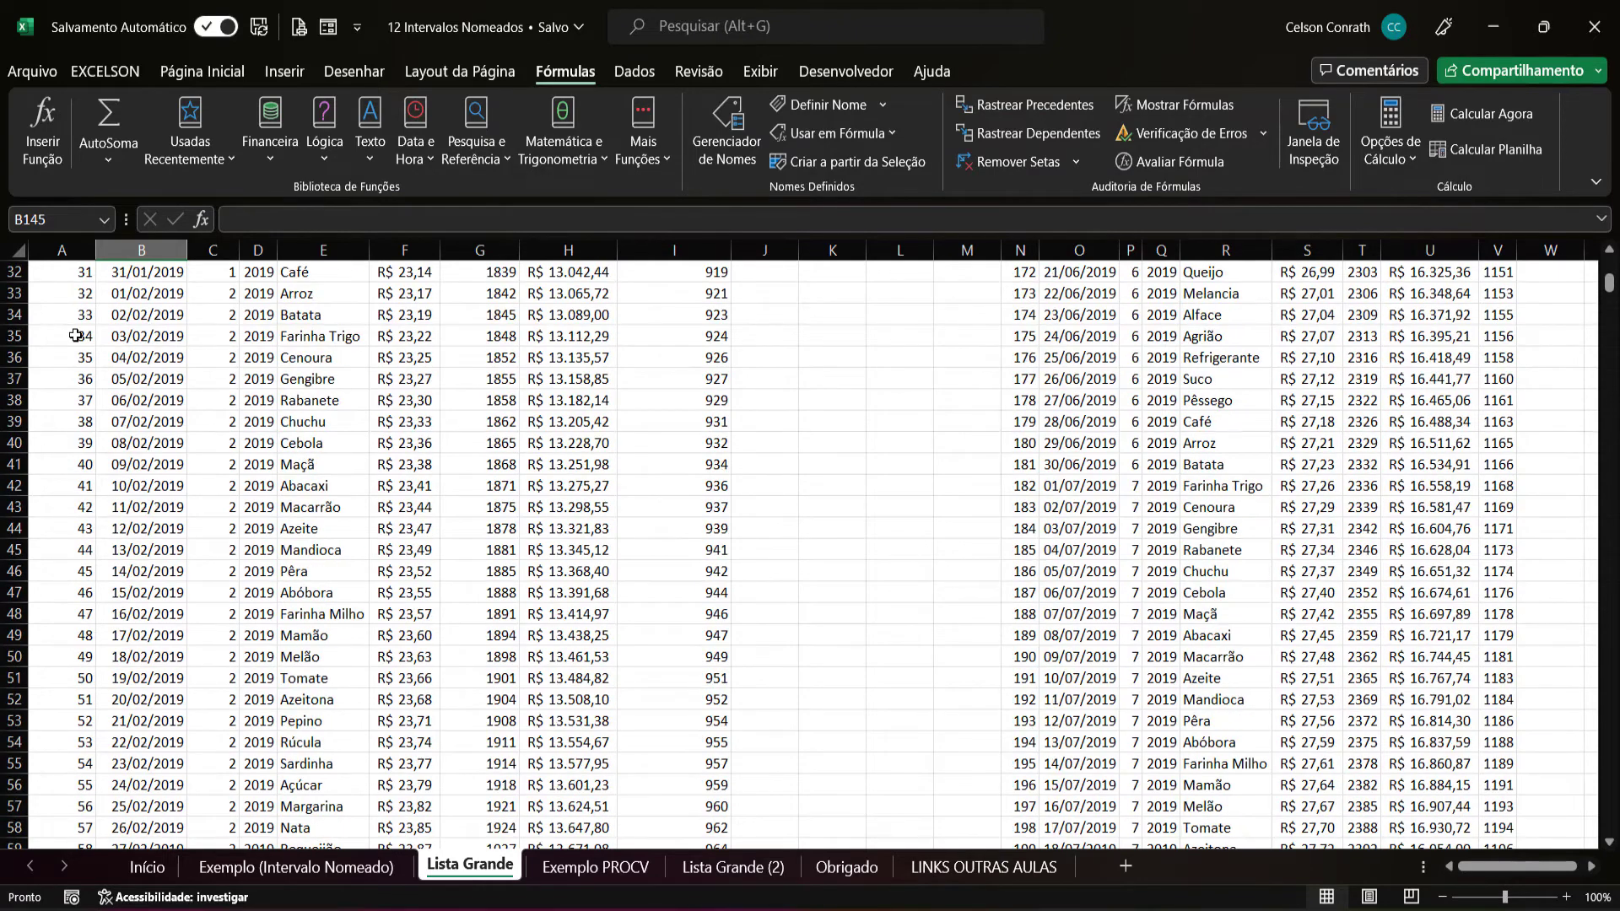
# - Select the whole product table on the Lista Grande sheet, from header cell A1 to I141
pyautogui.click(60, 302)
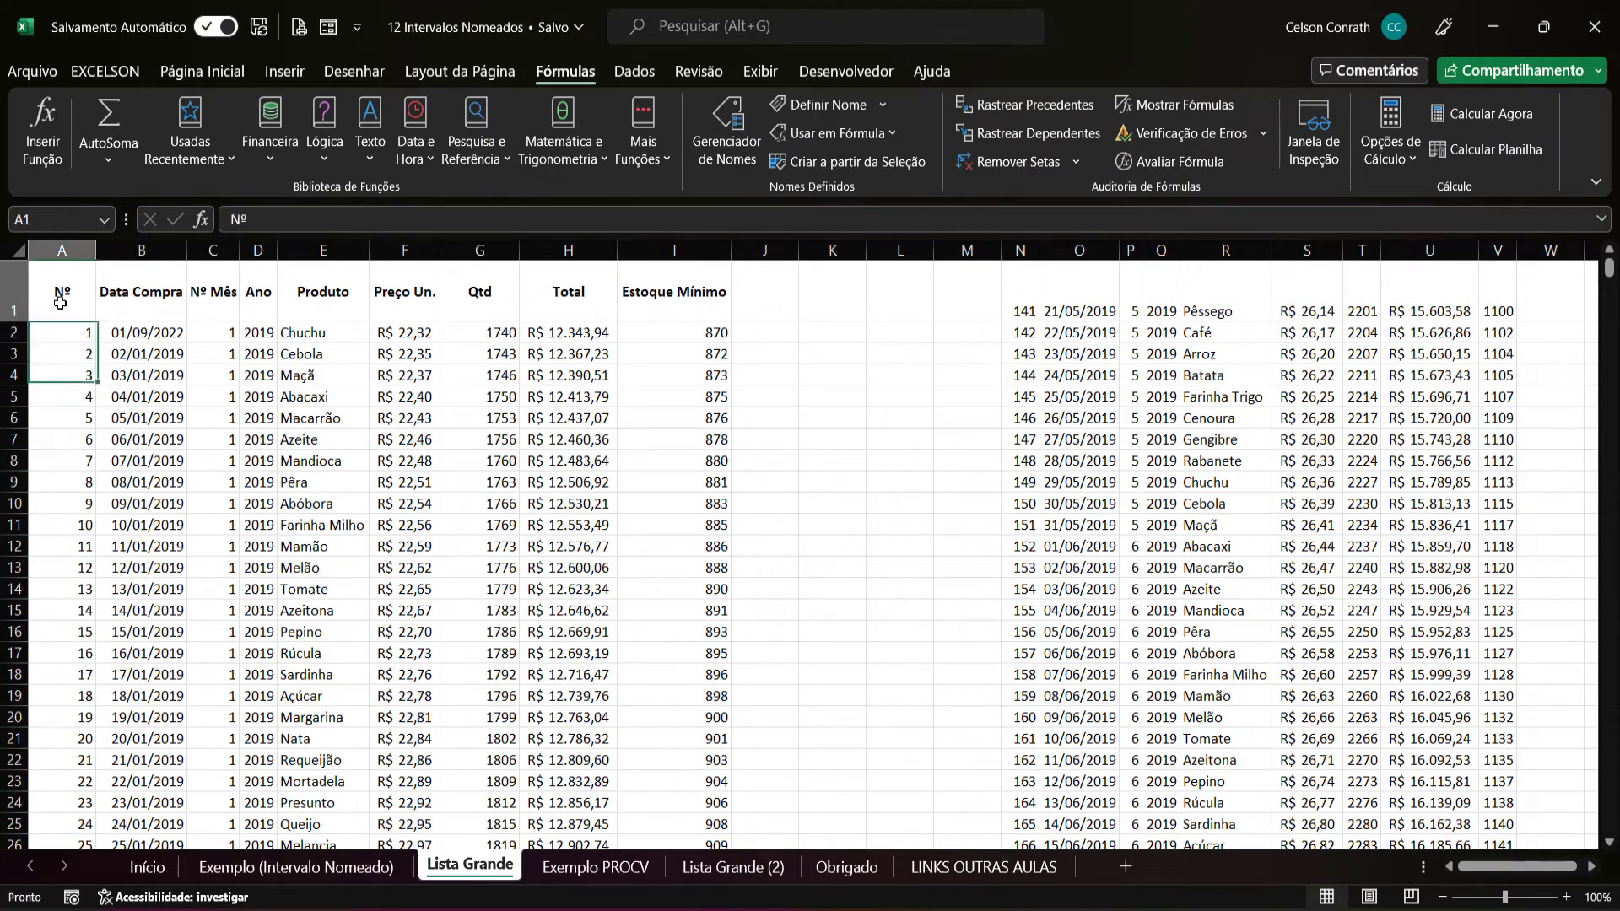
pyautogui.hotkey('shift', 'Right')
pyautogui.hotkey('shift', 'Right')
pyautogui.hotkey('shift', 'Right')
pyautogui.hotkey('shift', 'Right')
pyautogui.hotkey('shift', 'Right')
pyautogui.hotkey('shift', 'Right')
pyautogui.hotkey('shift', 'Right')
pyautogui.hotkey('shift', 'Right')
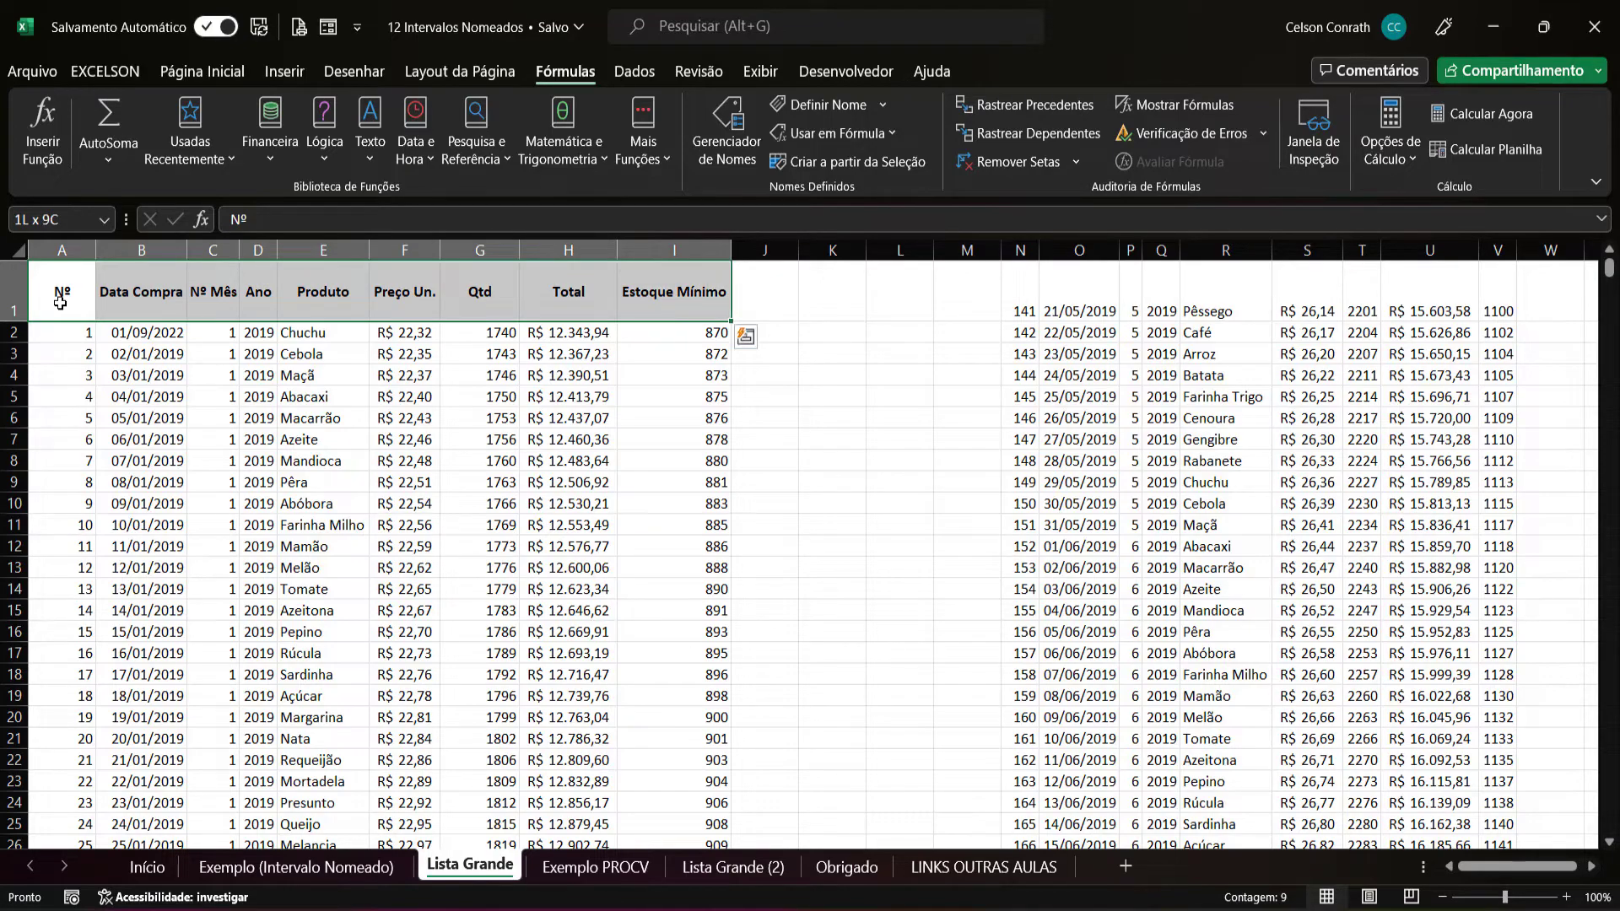
pyautogui.hotkey('ctrl', '*')
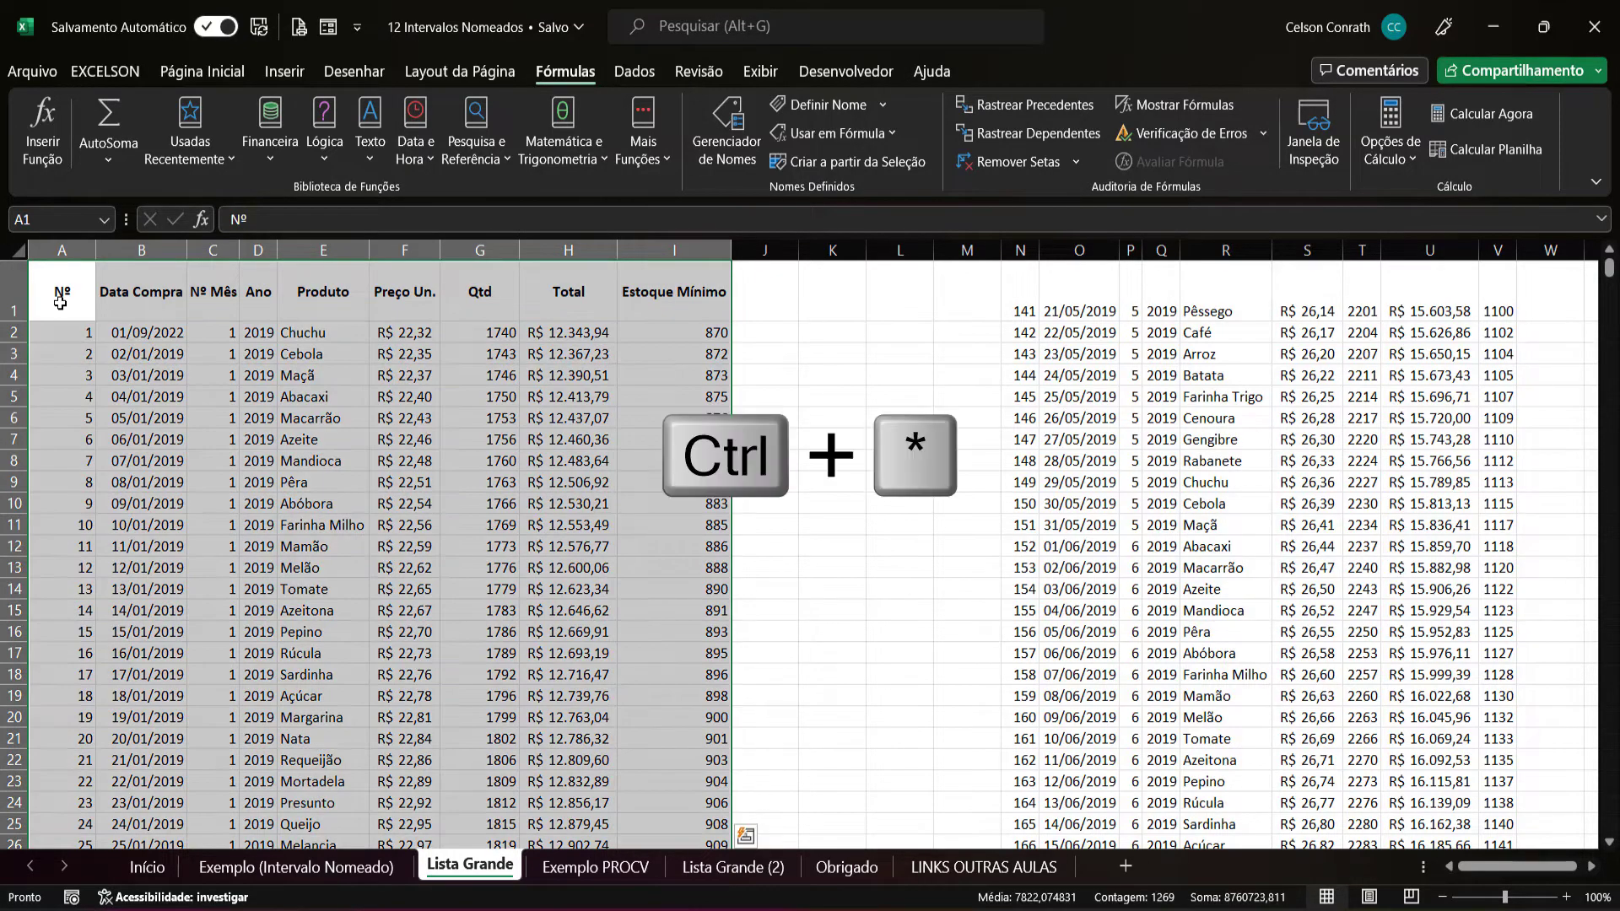
# - Check the selected product table on the Lista Grande sheet by reviewing its rows down past row 98 and back to the header
pyautogui.scroll(-20, 60, 302)
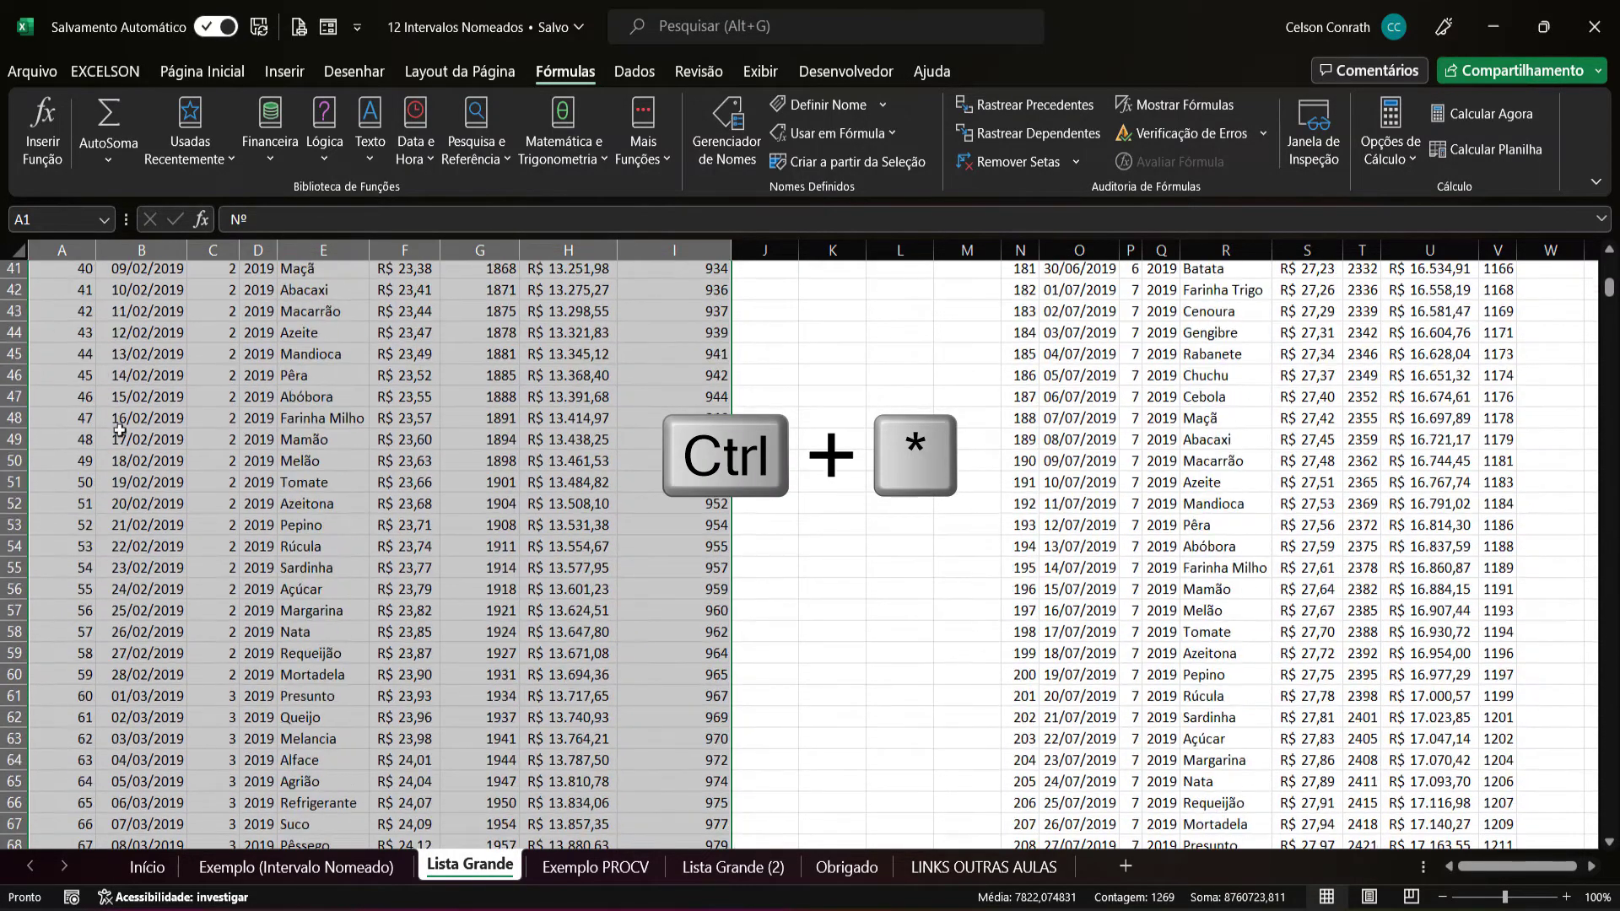
pyautogui.scroll(-9, 246, 699)
pyautogui.scroll(12, 246, 699)
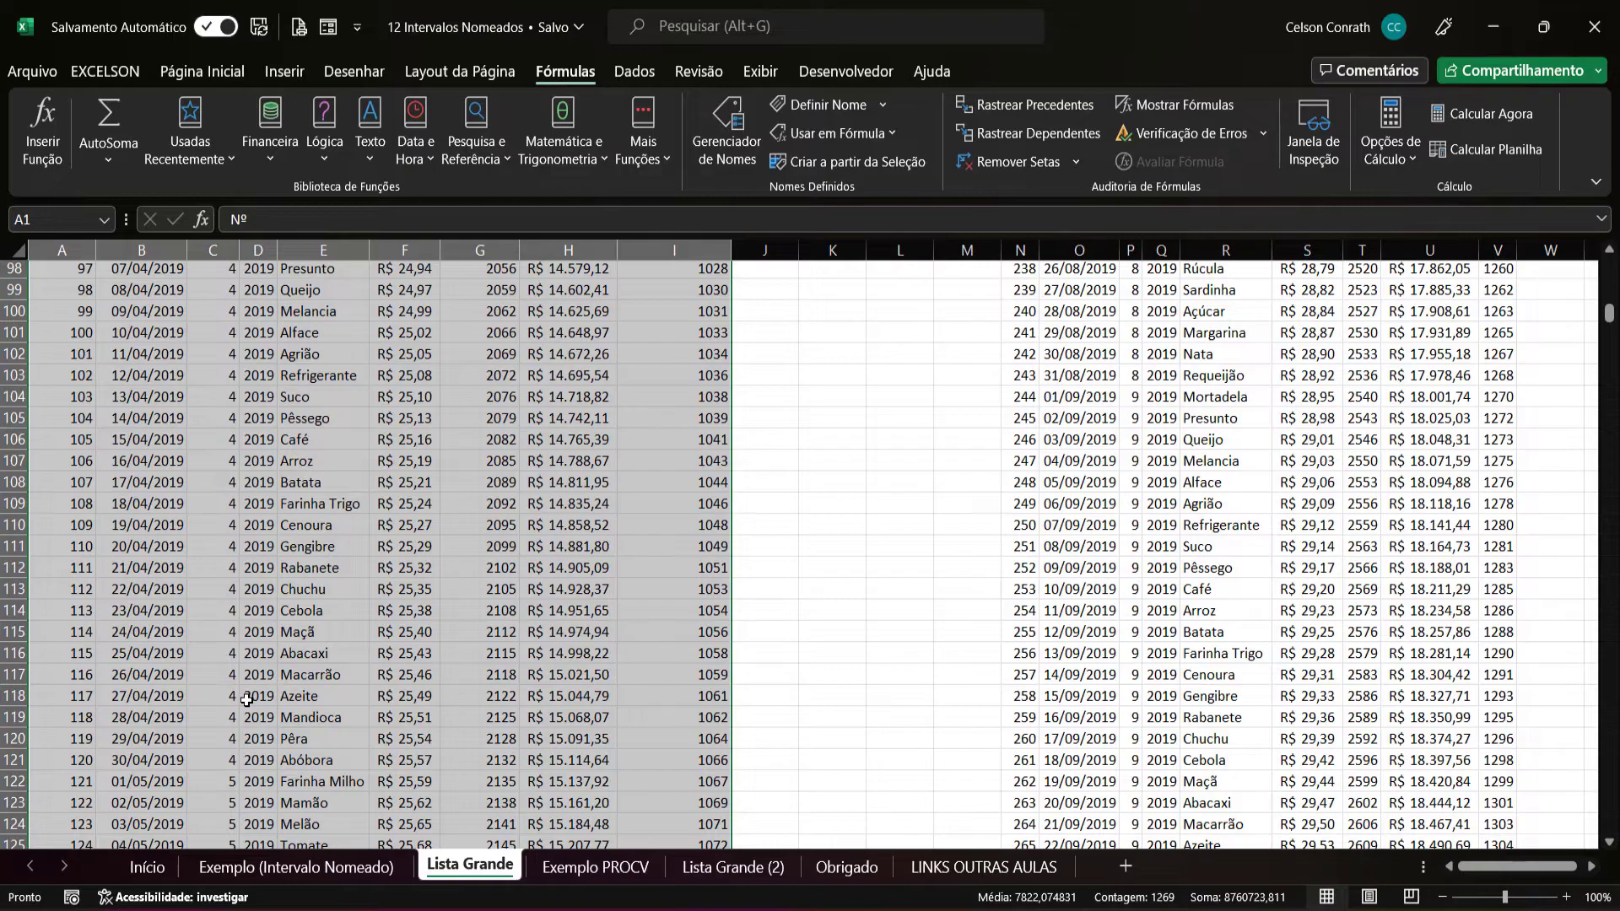
pyautogui.scroll(20, 246, 699)
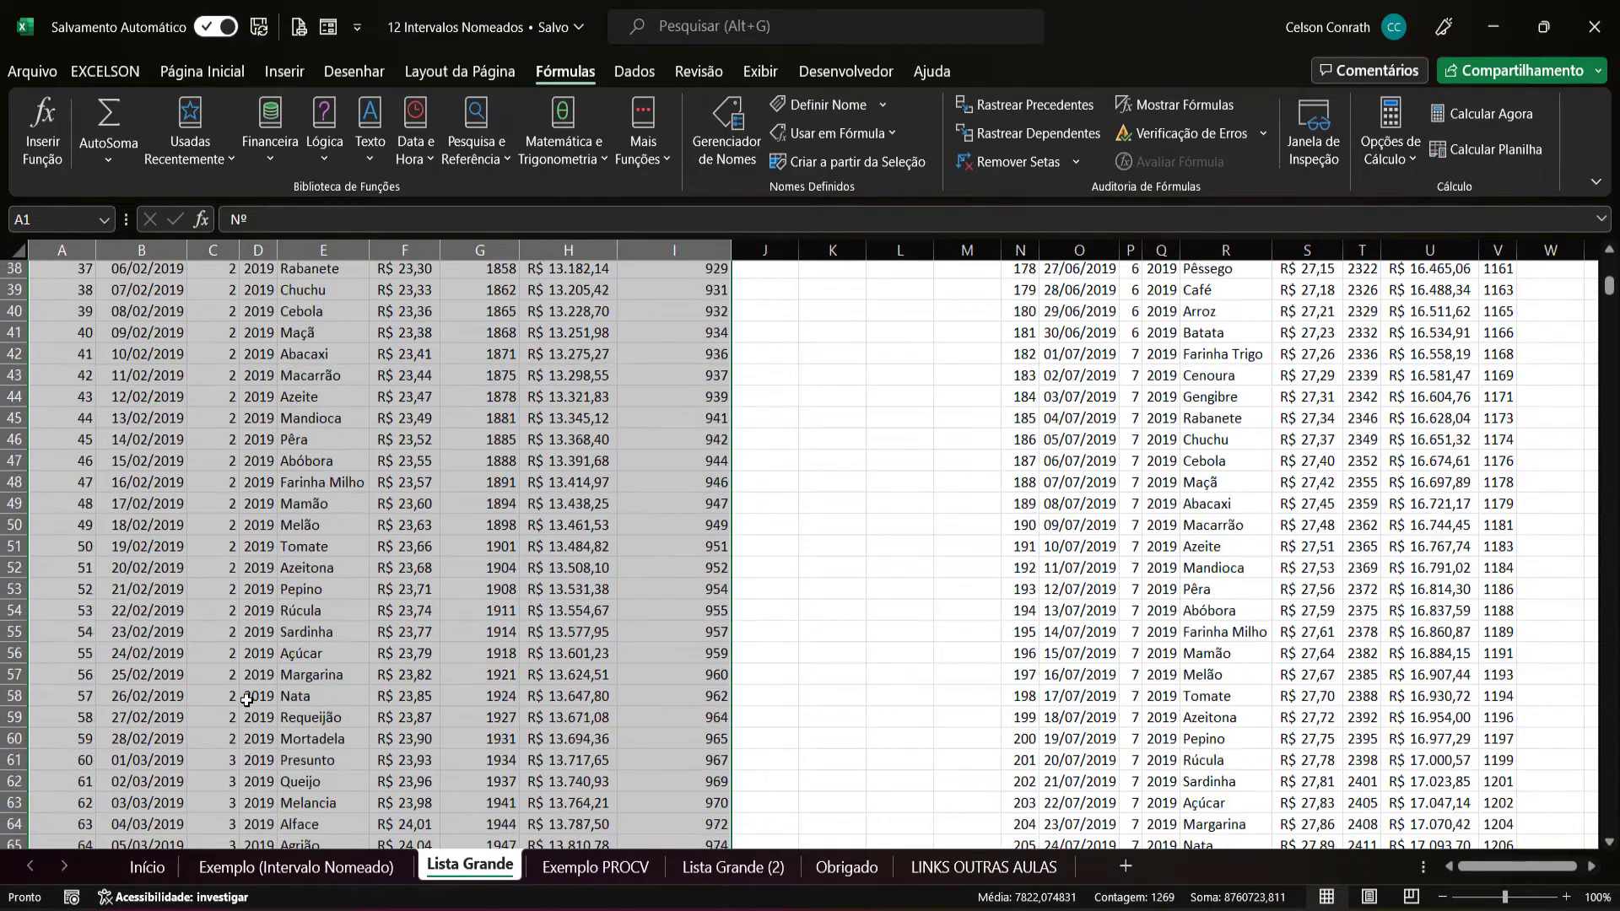
pyautogui.scroll(10, 247, 699)
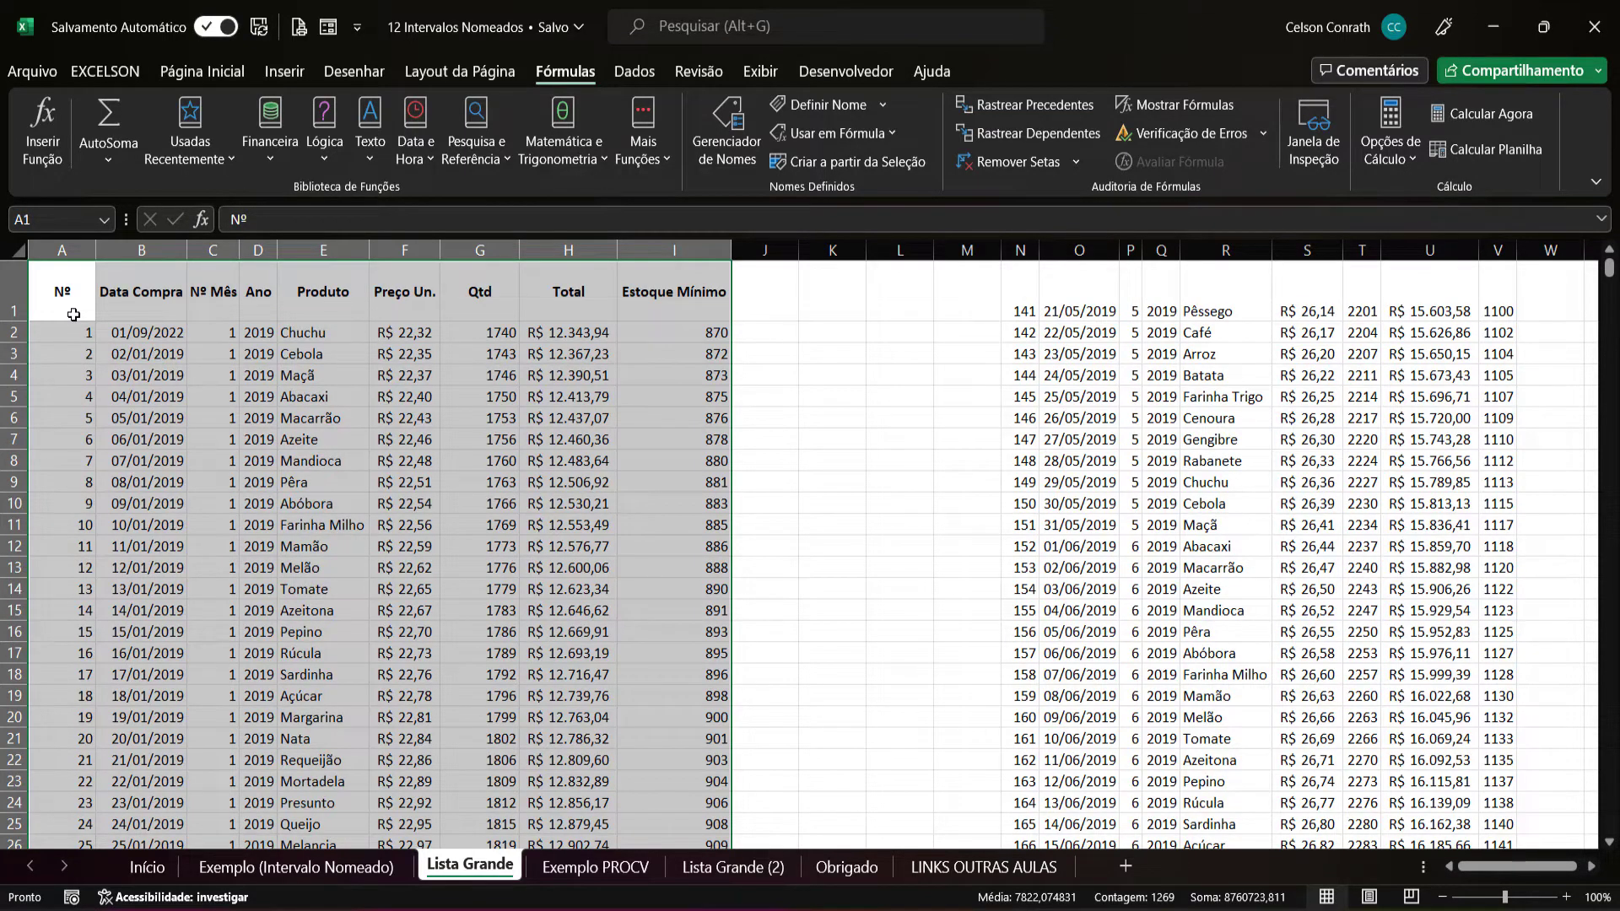
pyautogui.scroll(-20, 221, 483)
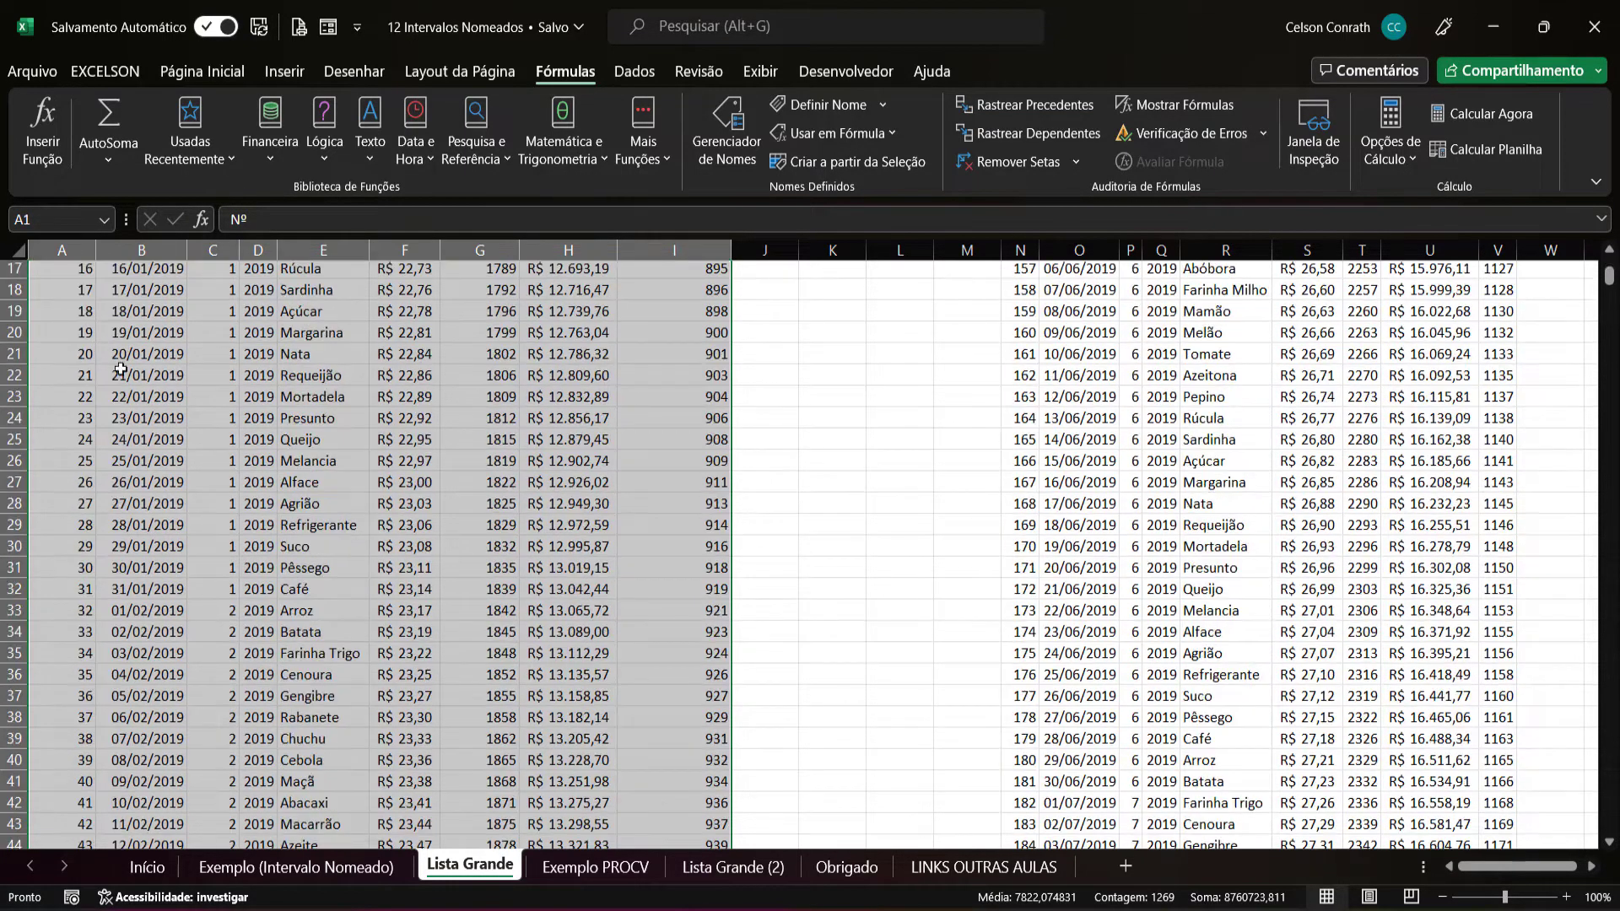
pyautogui.scroll(20, 221, 483)
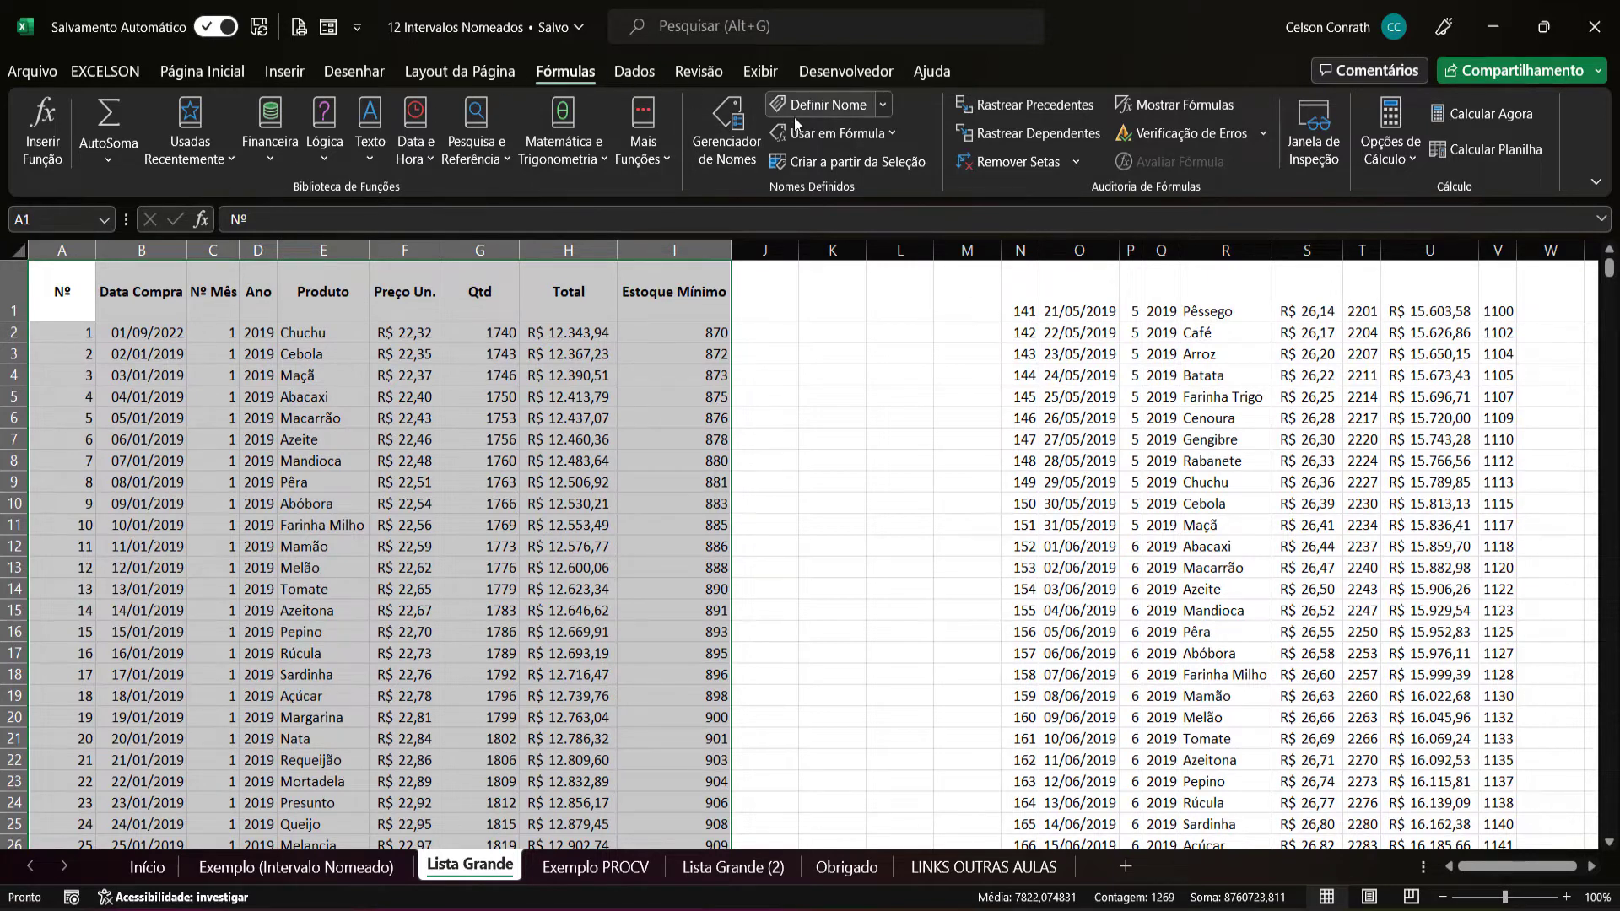
# - Define the name BaseDados for the selected table 'Lista Grande'!$A$1:$I$141, with the whole workbook as its scope
pyautogui.click(819, 105)
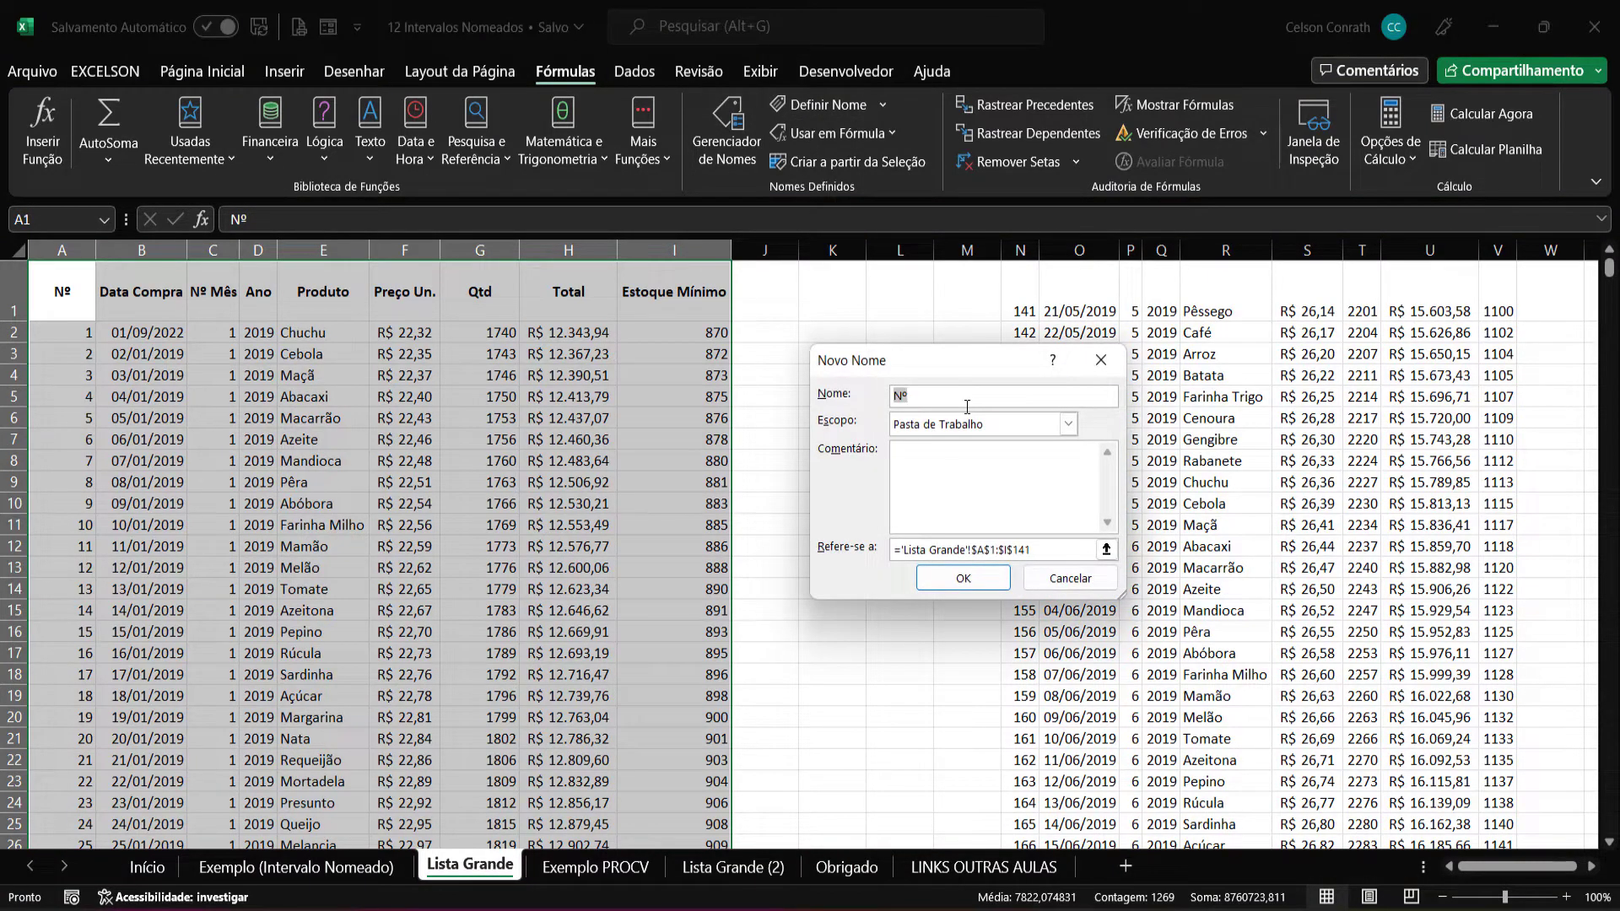
pyautogui.write('BaseDados')
pyautogui.click(961, 578)
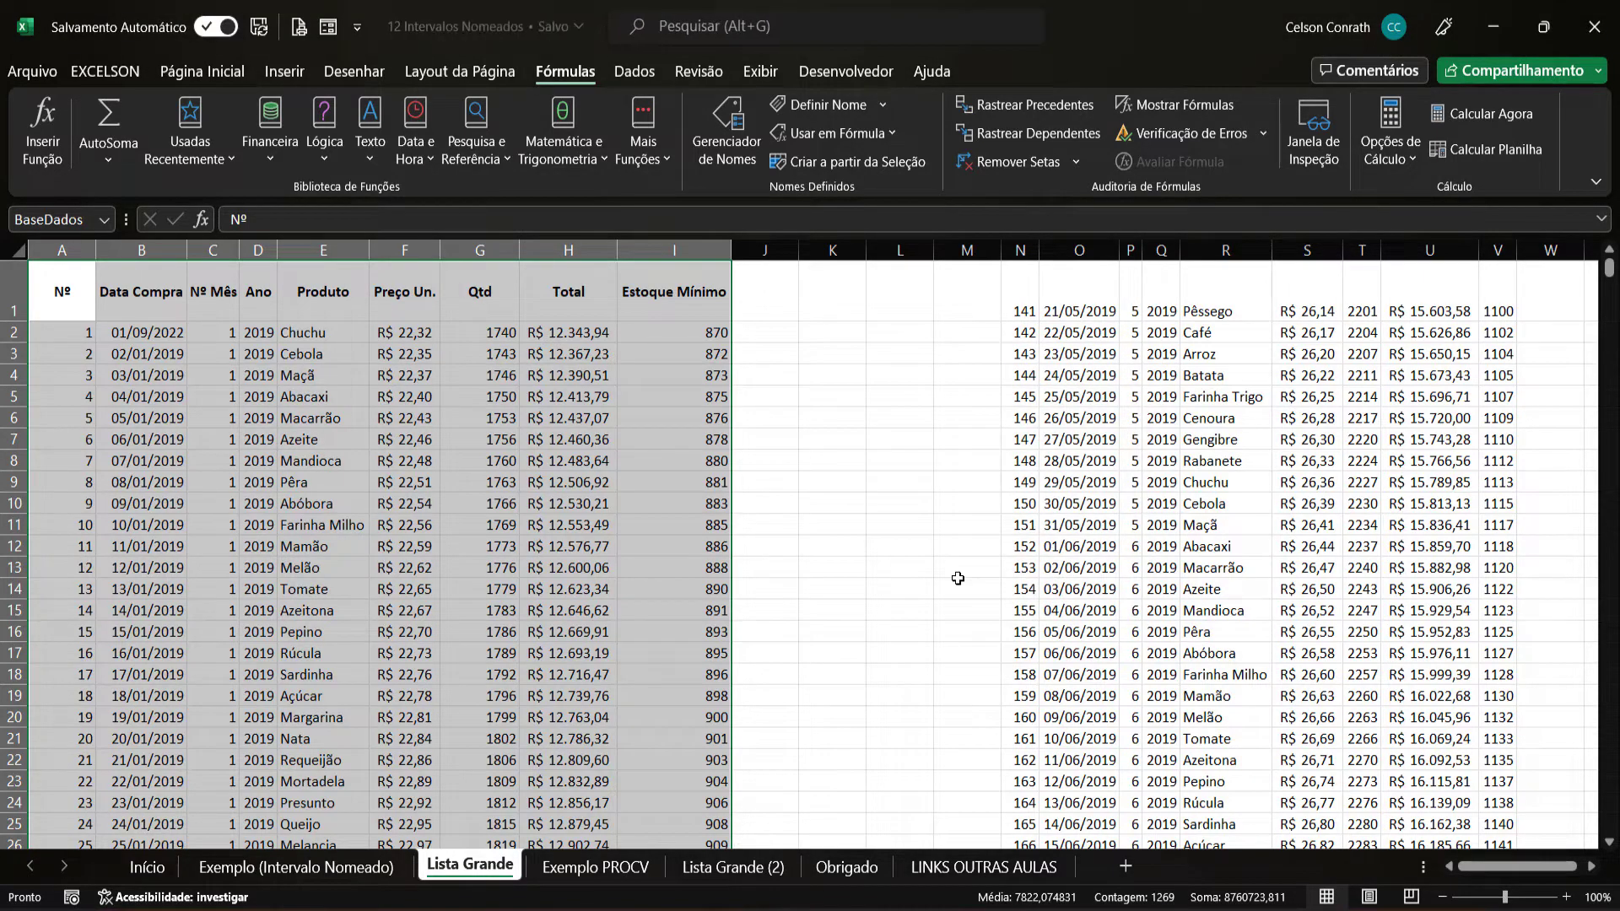
# - Compare the empty lookup table on the Exemplo PROCV sheet with the source table on the Lista Grande sheet
pyautogui.click(593, 867)
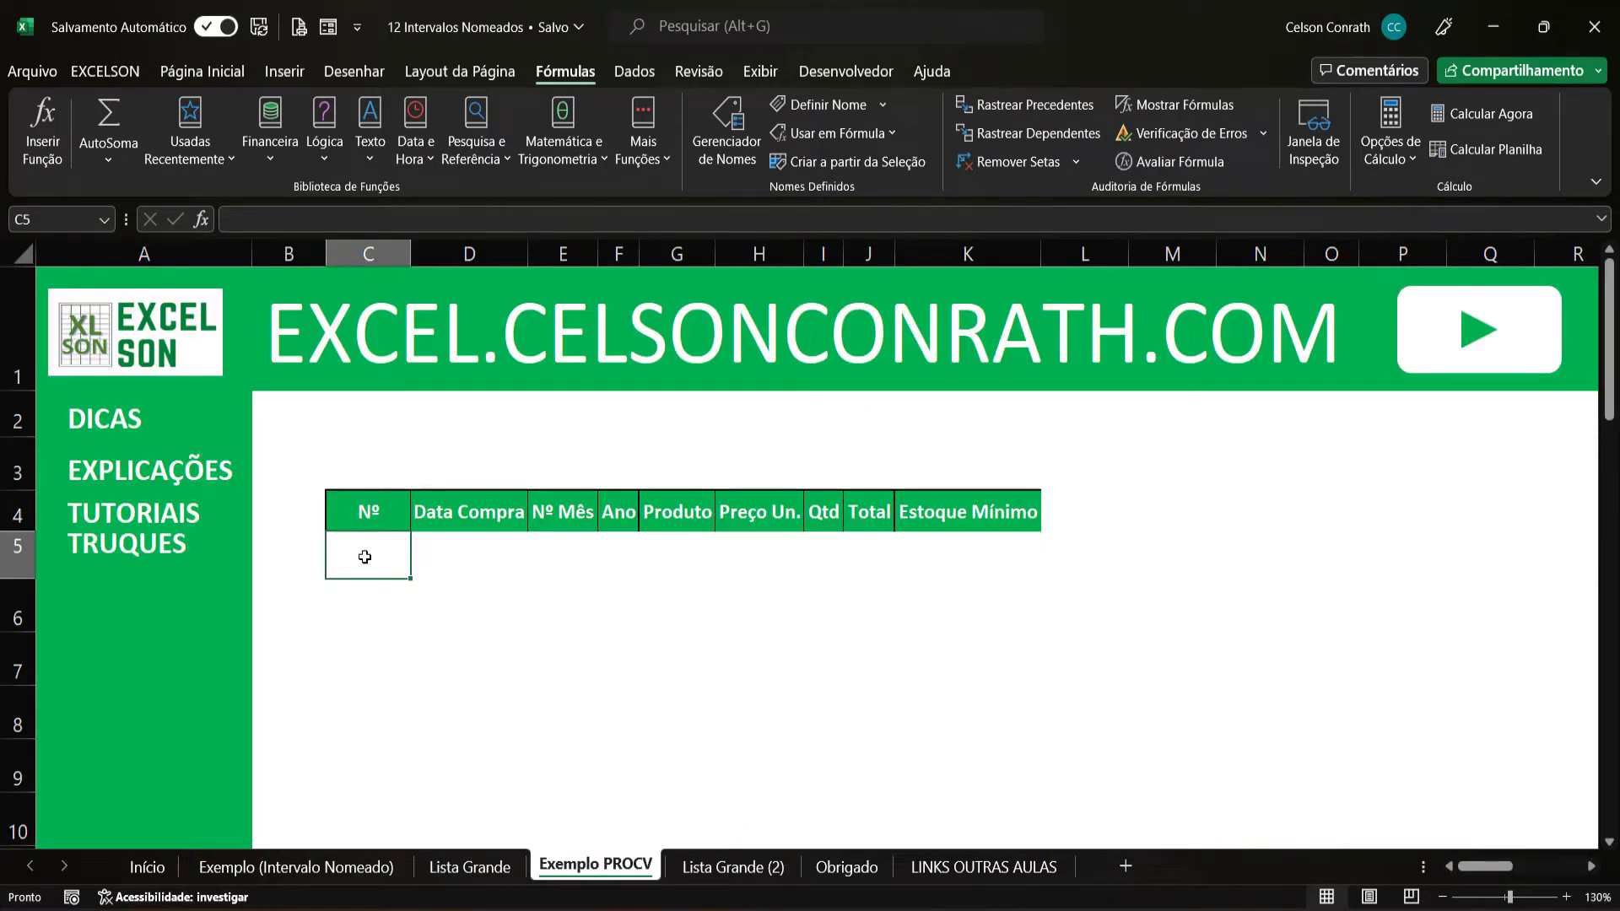
pyautogui.click(475, 864)
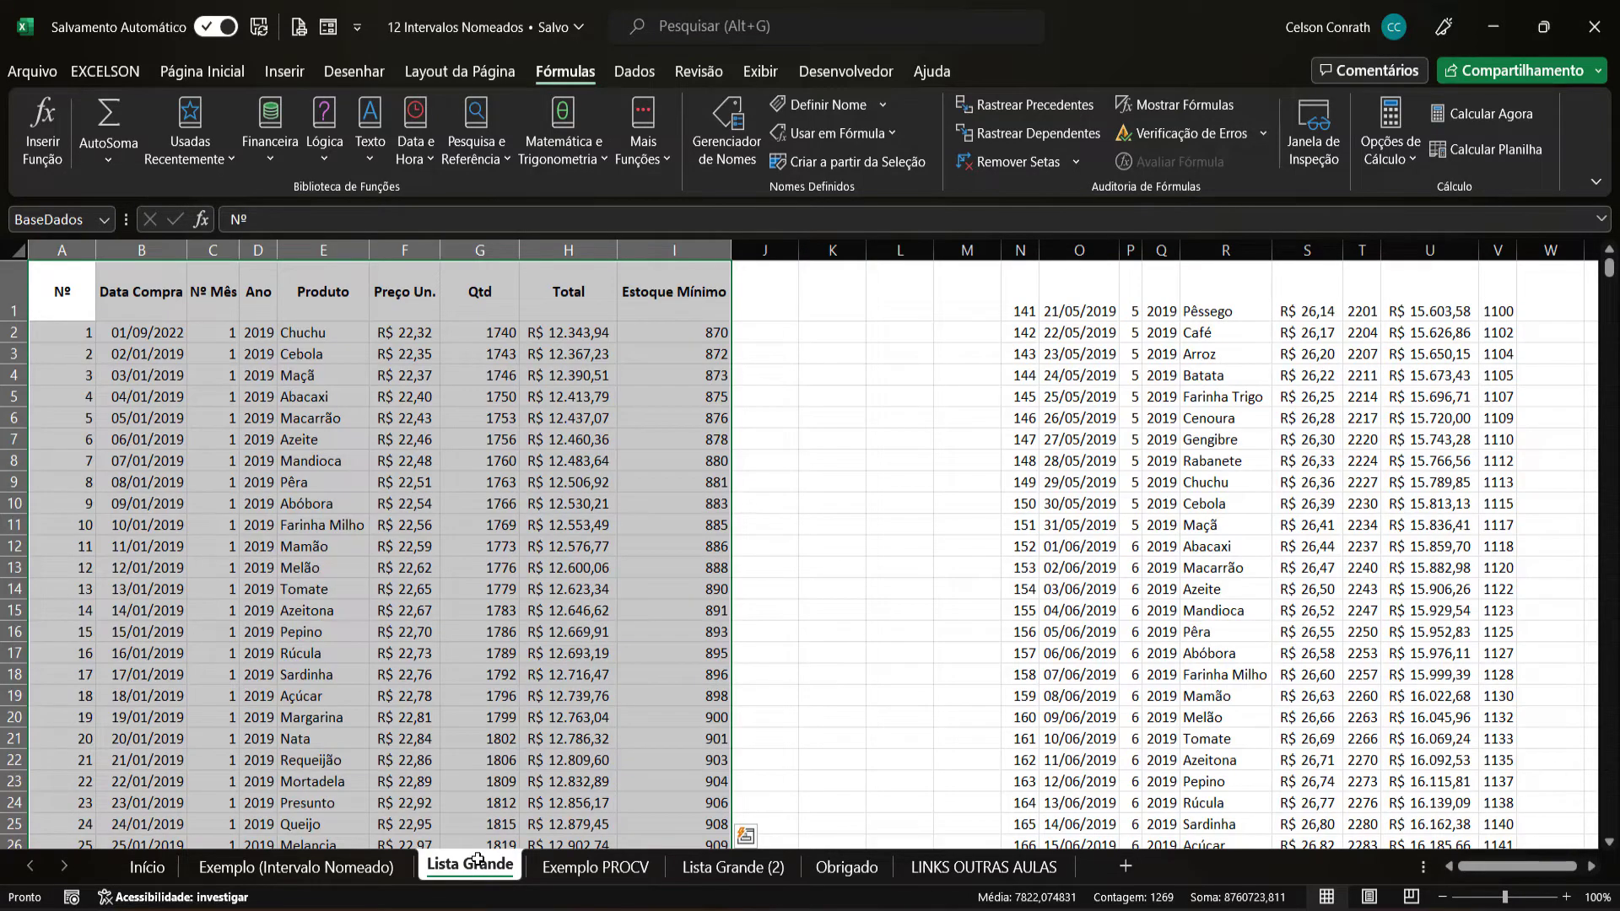
pyautogui.click(581, 869)
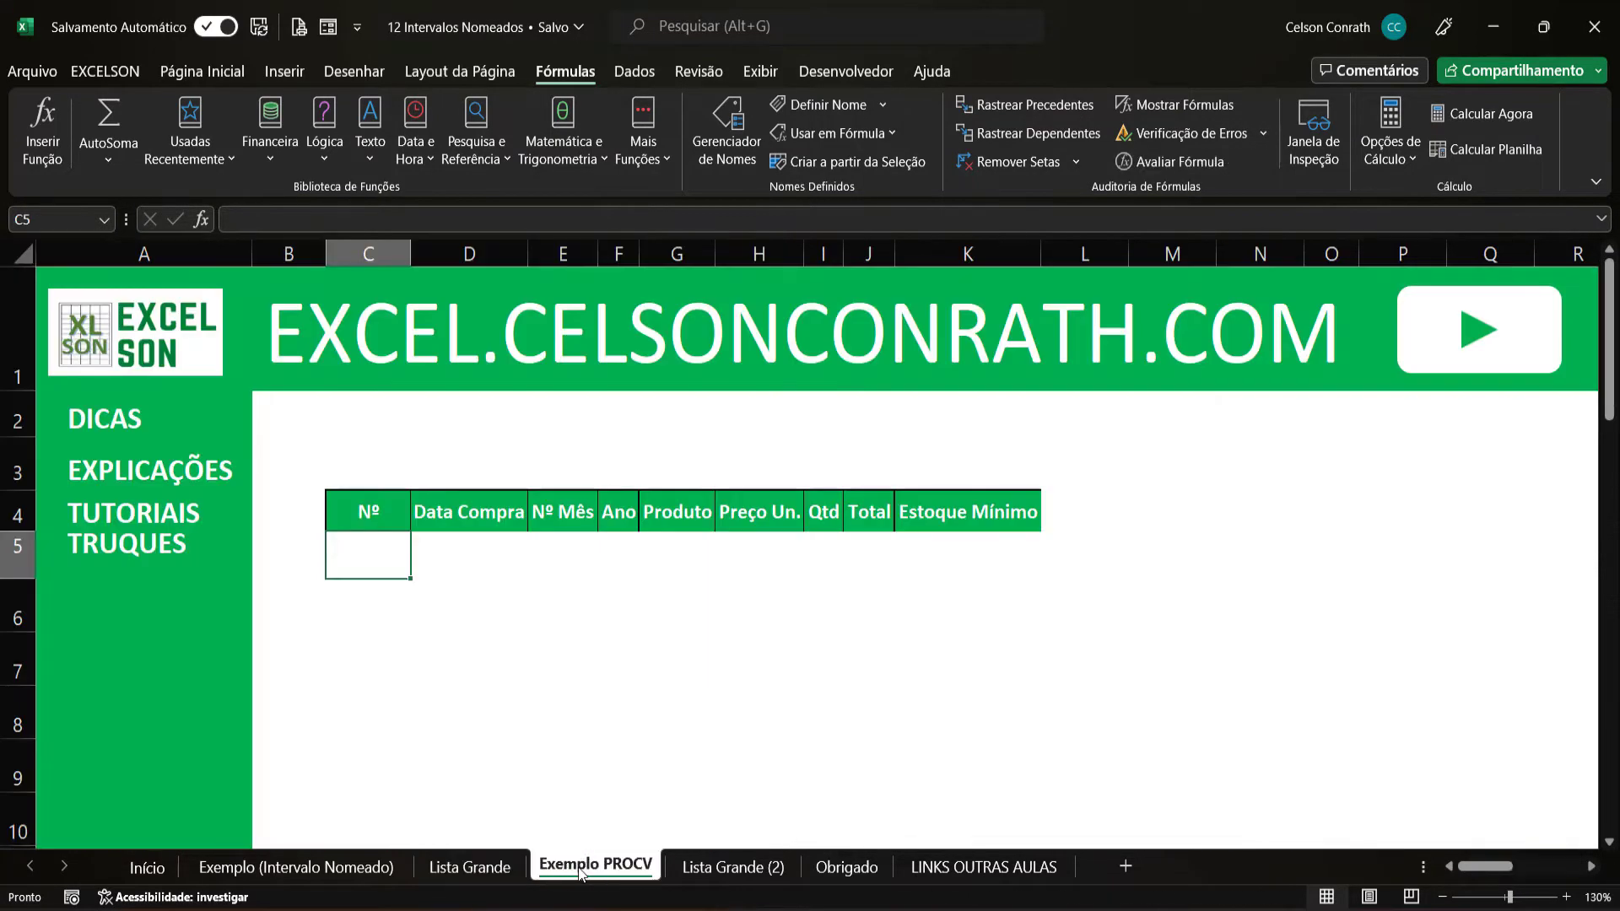
pyautogui.click(498, 871)
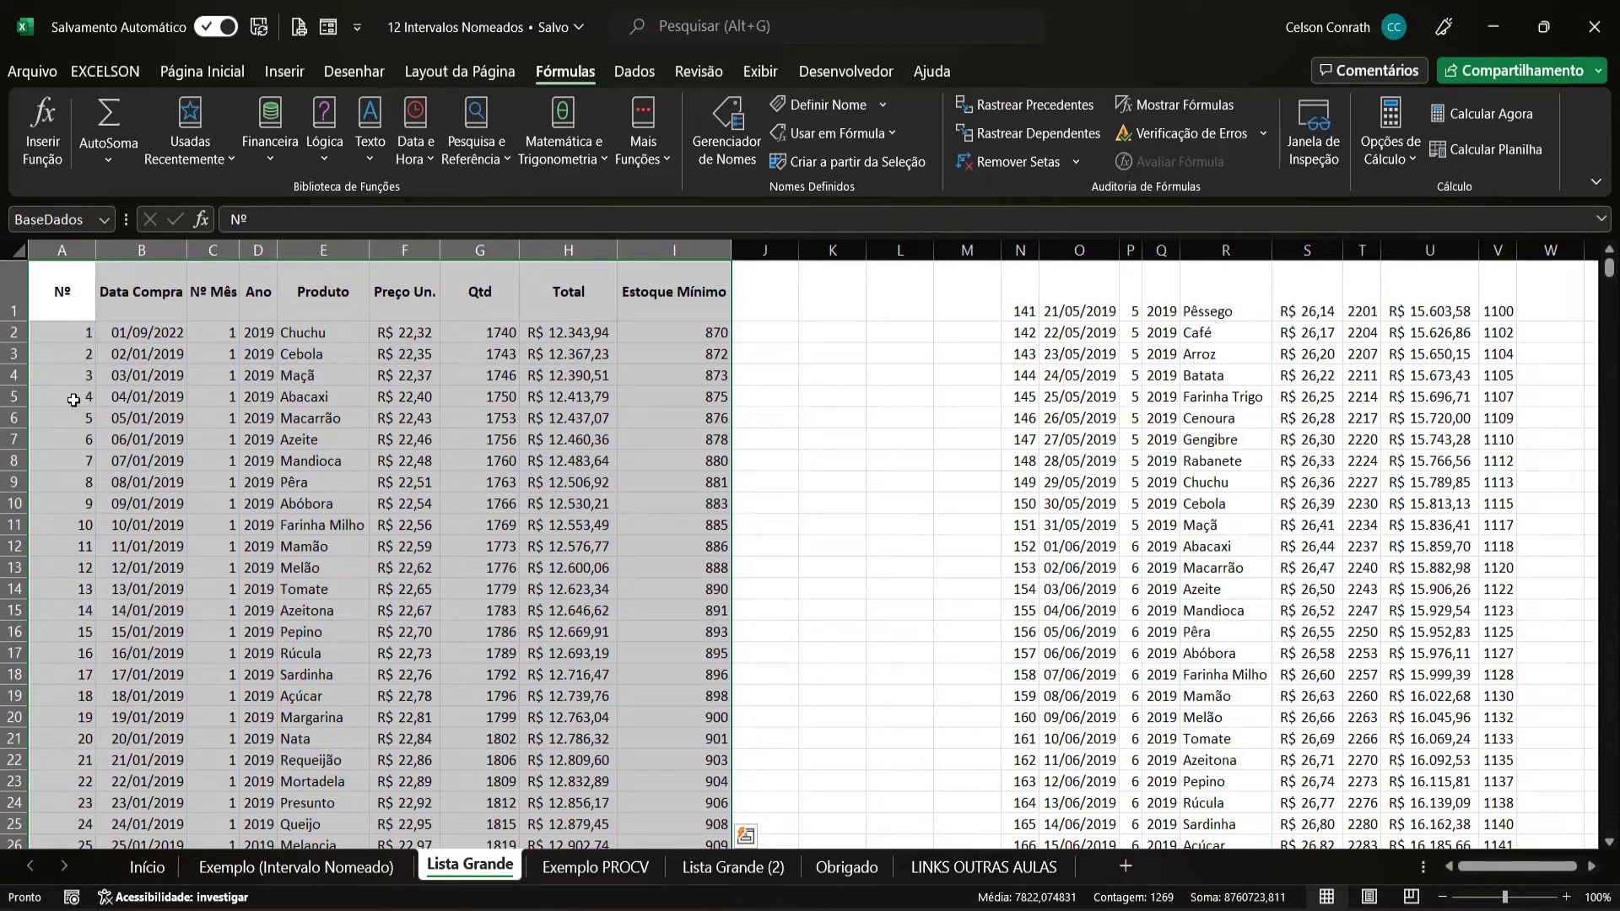
pyautogui.click(591, 871)
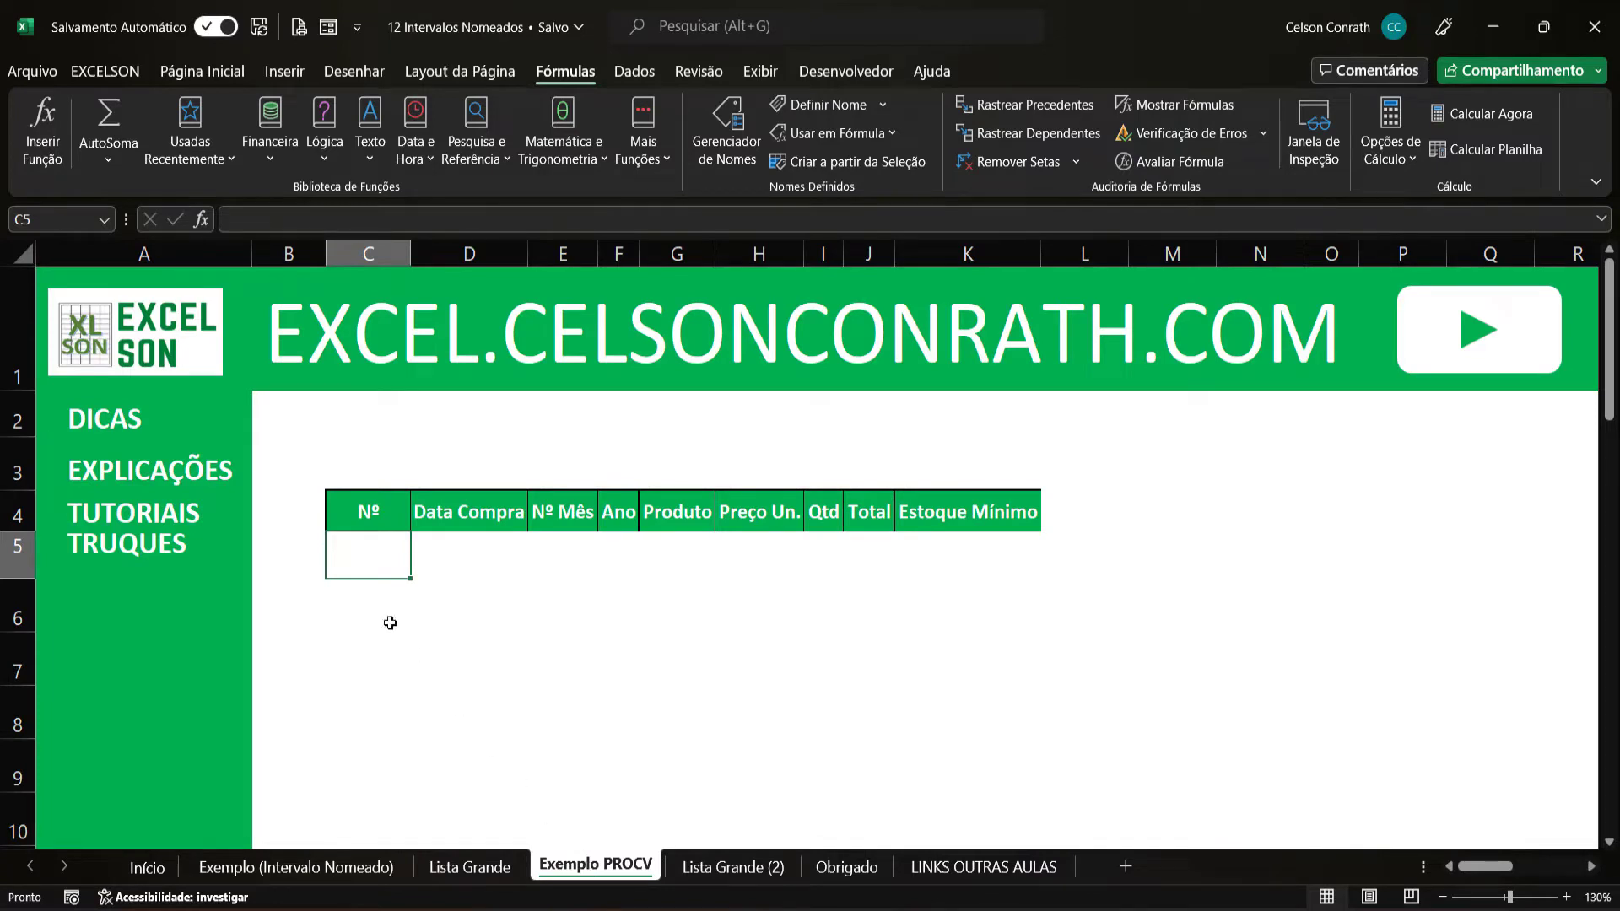
# - Start a PROCV formula in D5 under Data Compra on the Exemplo PROCV sheet, with C5 as the lookup value
pyautogui.press('Tab')
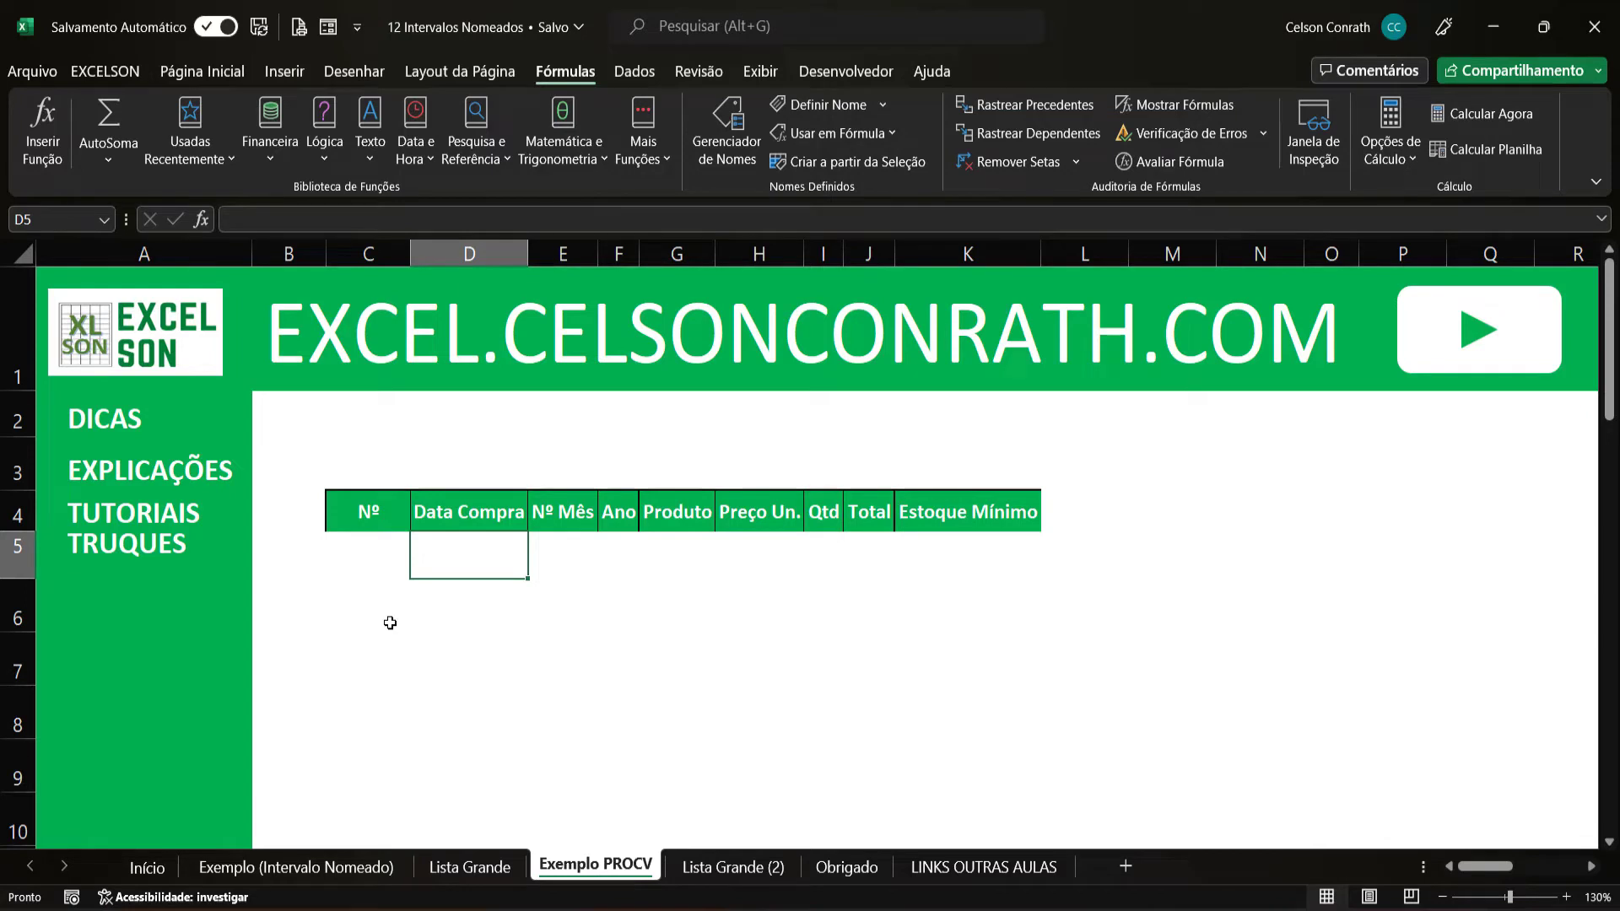
pyautogui.press('Left')
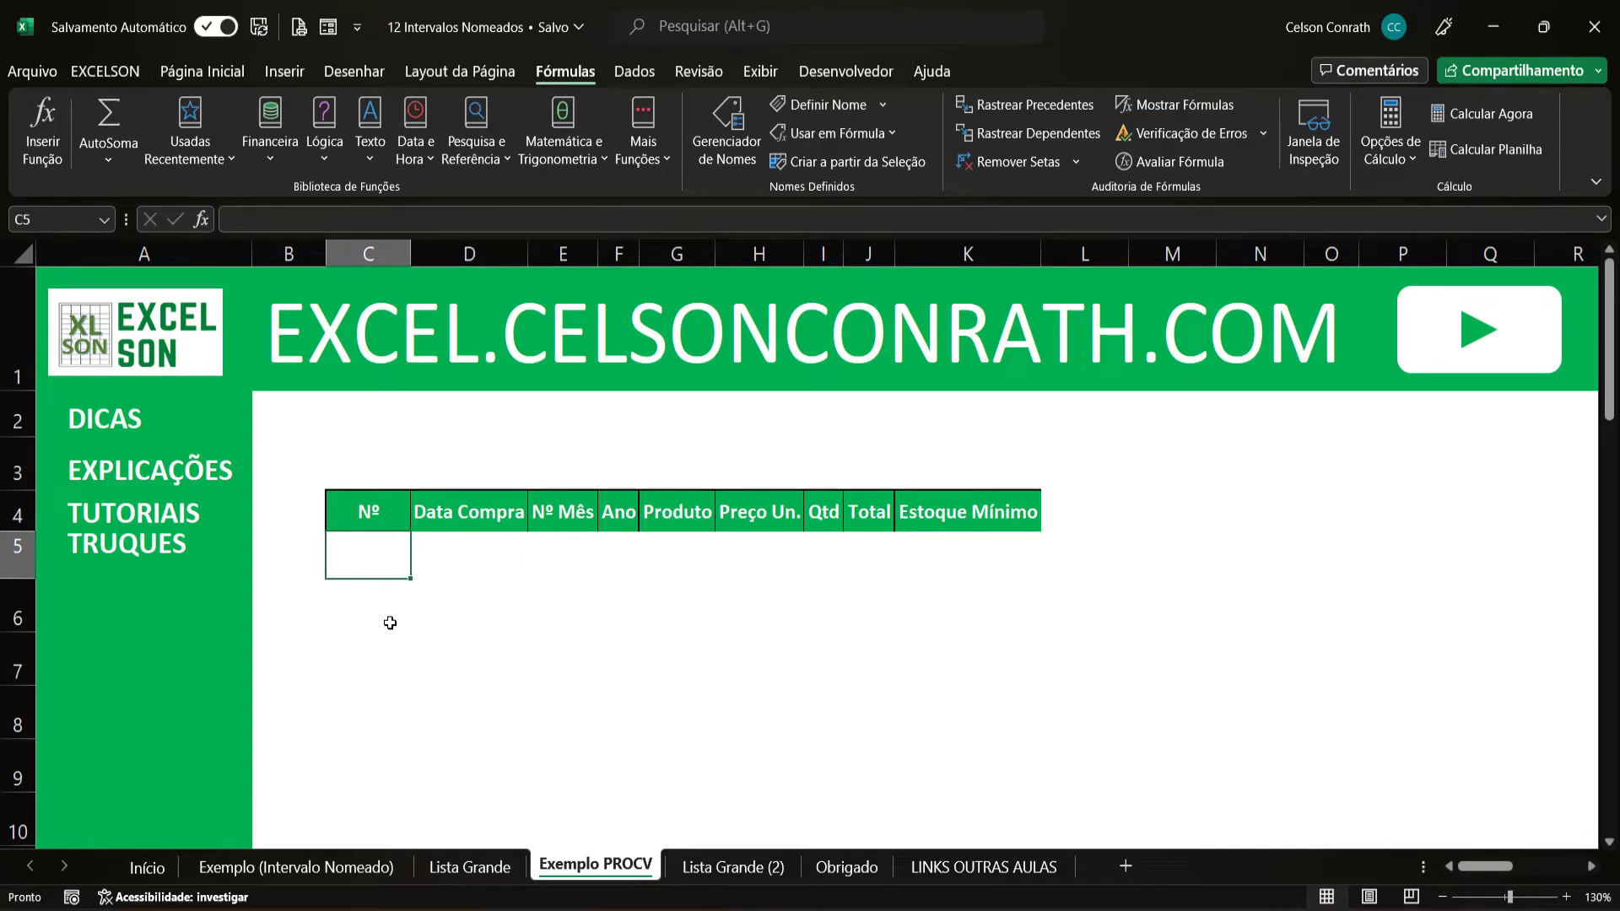
pyautogui.press('Tab')
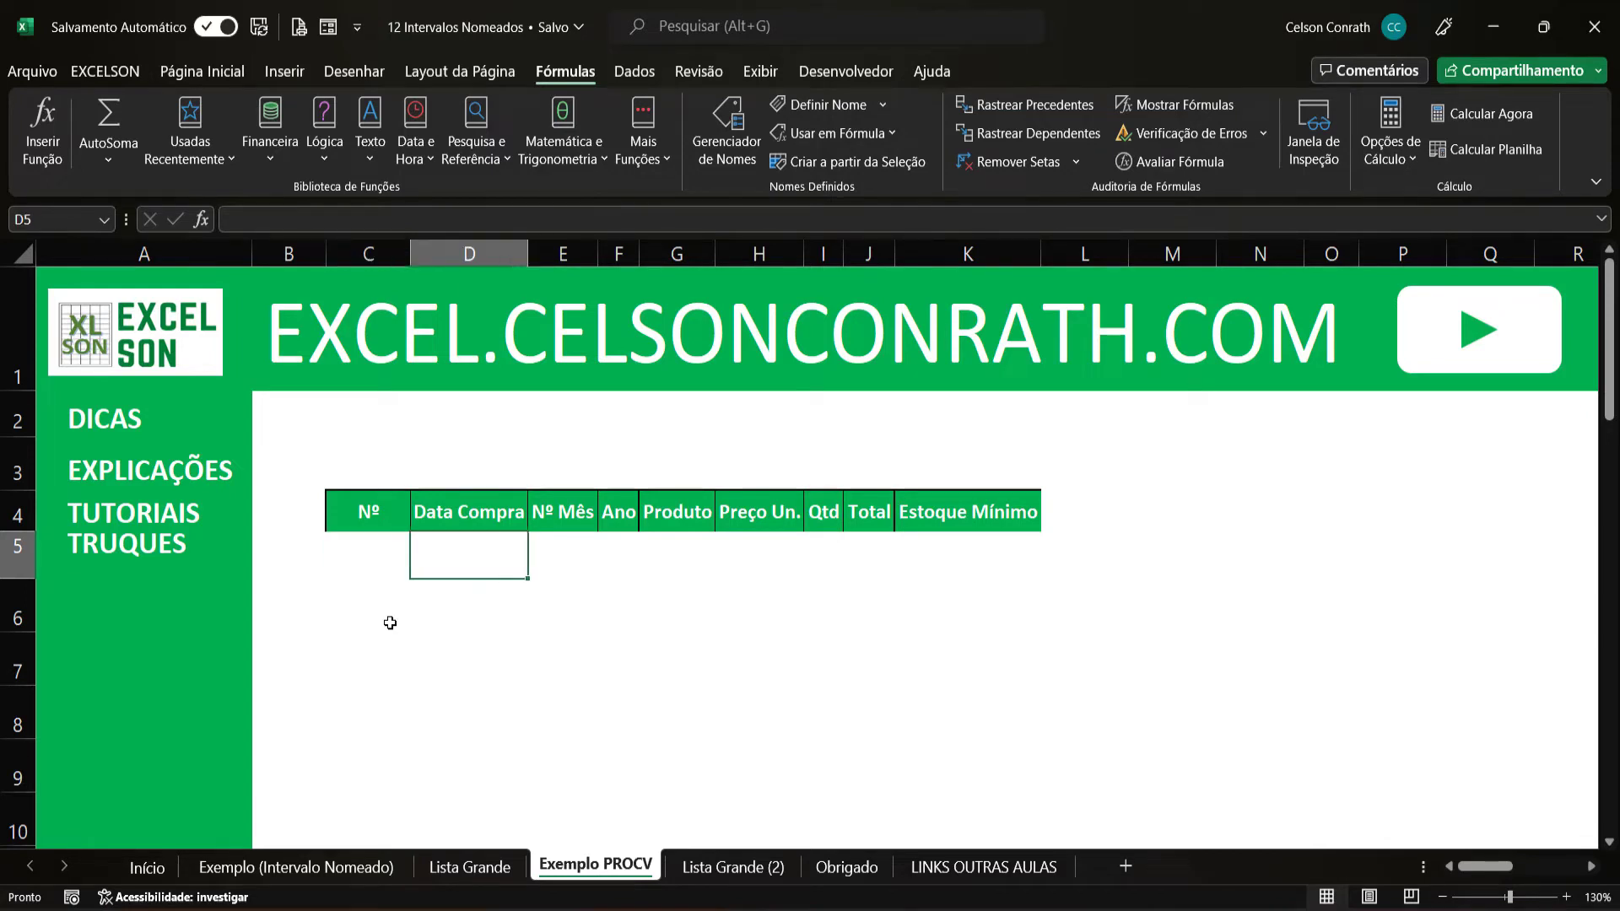
pyautogui.write('=procv')
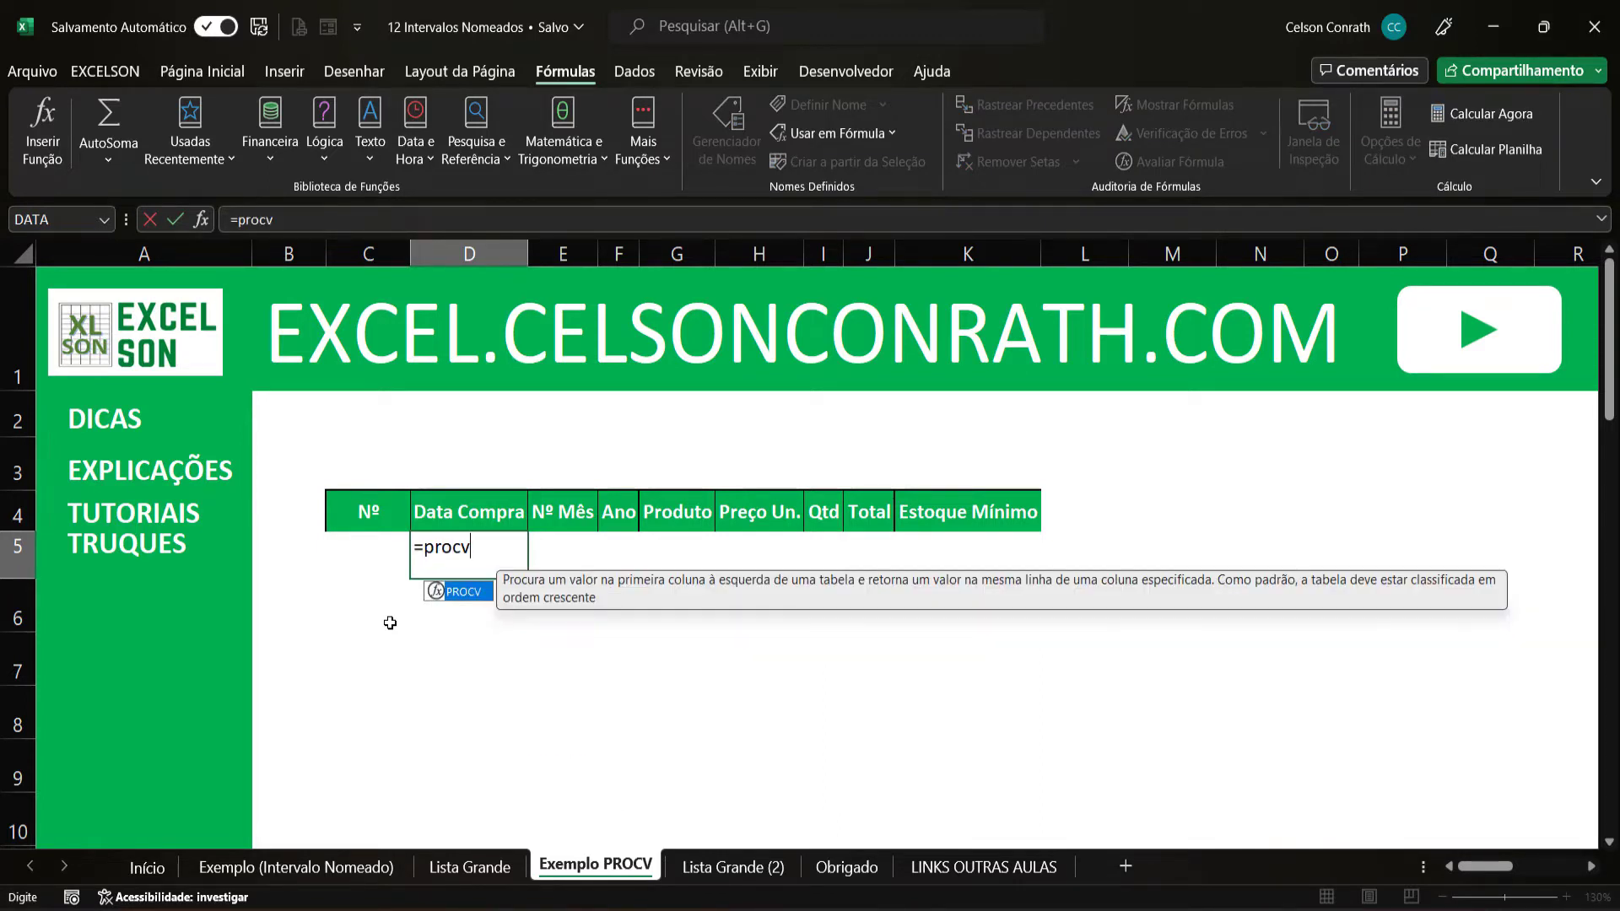
pyautogui.write('(')
pyautogui.click(351, 546)
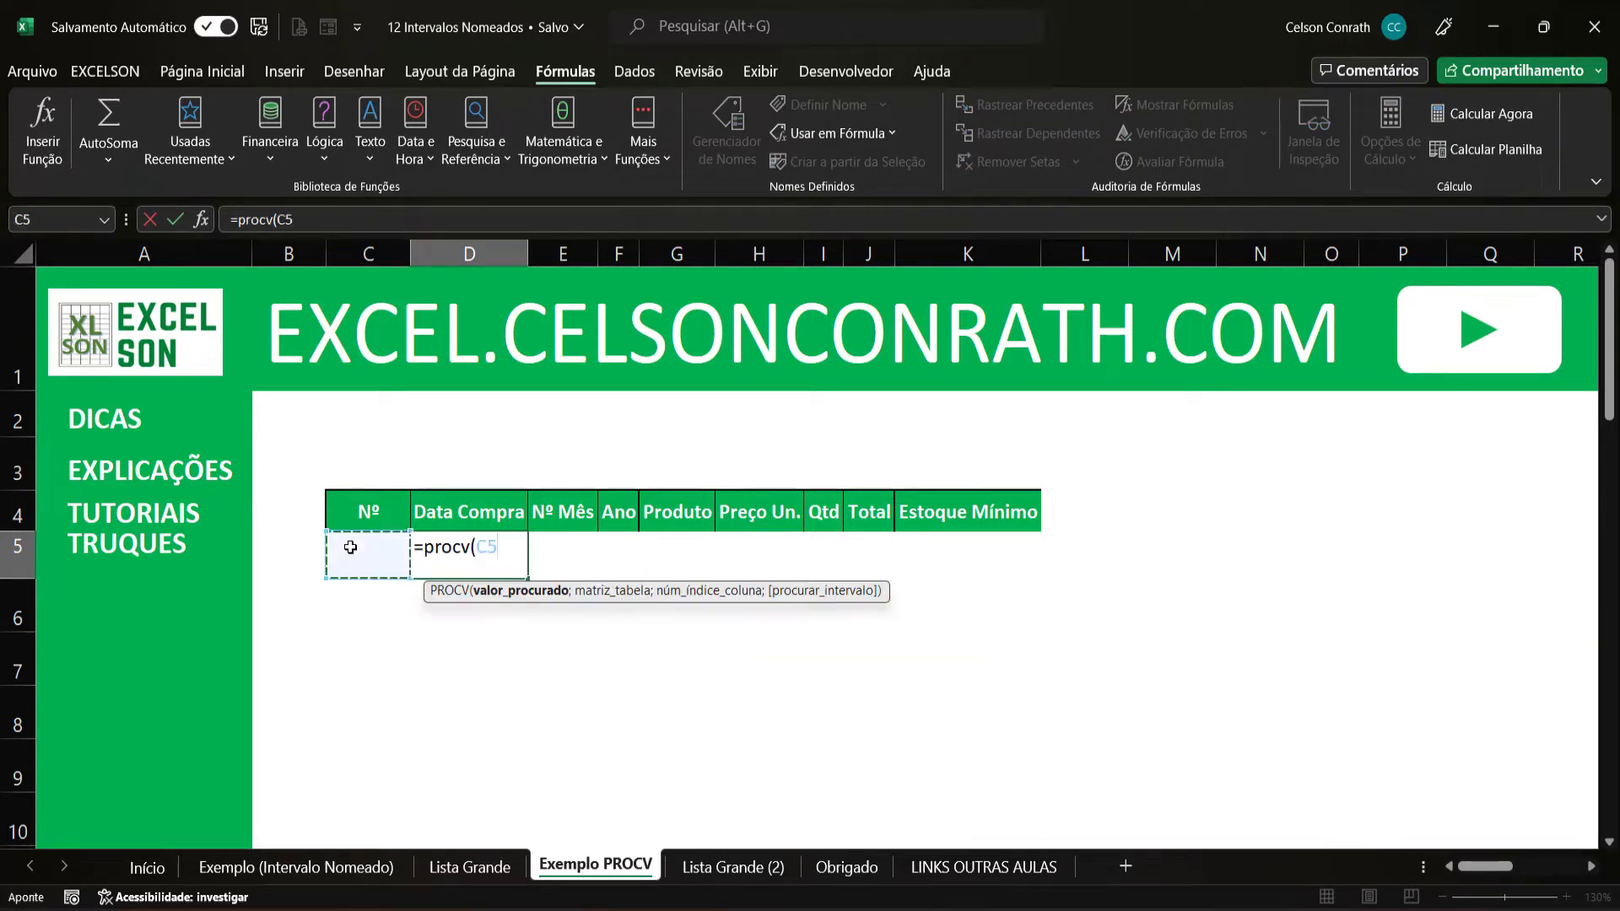
pyautogui.write(';')
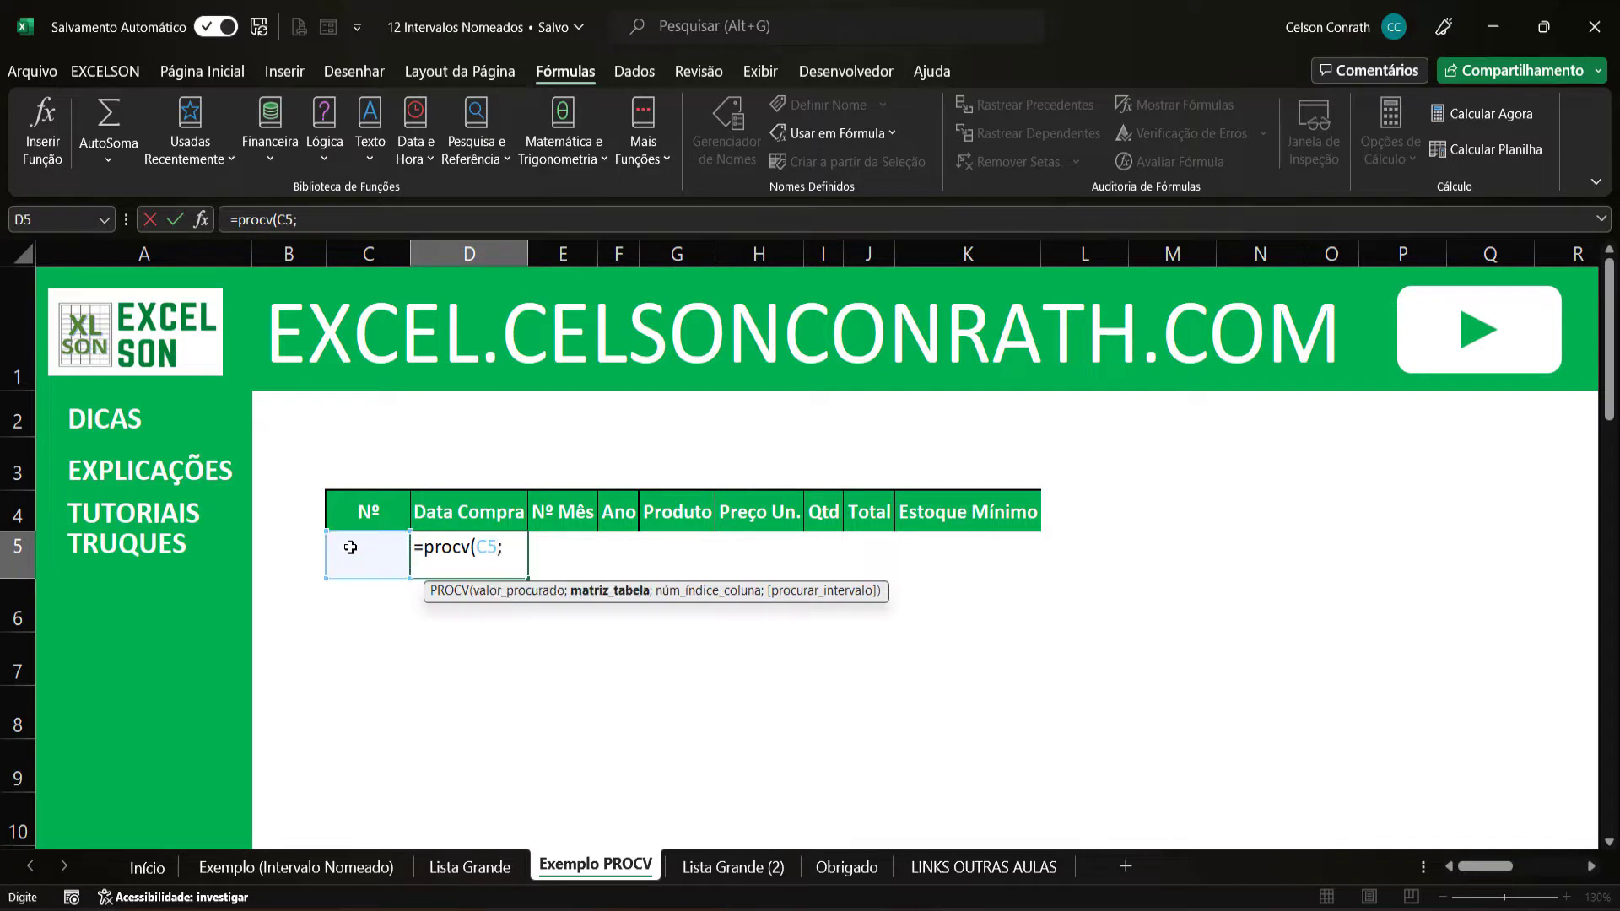
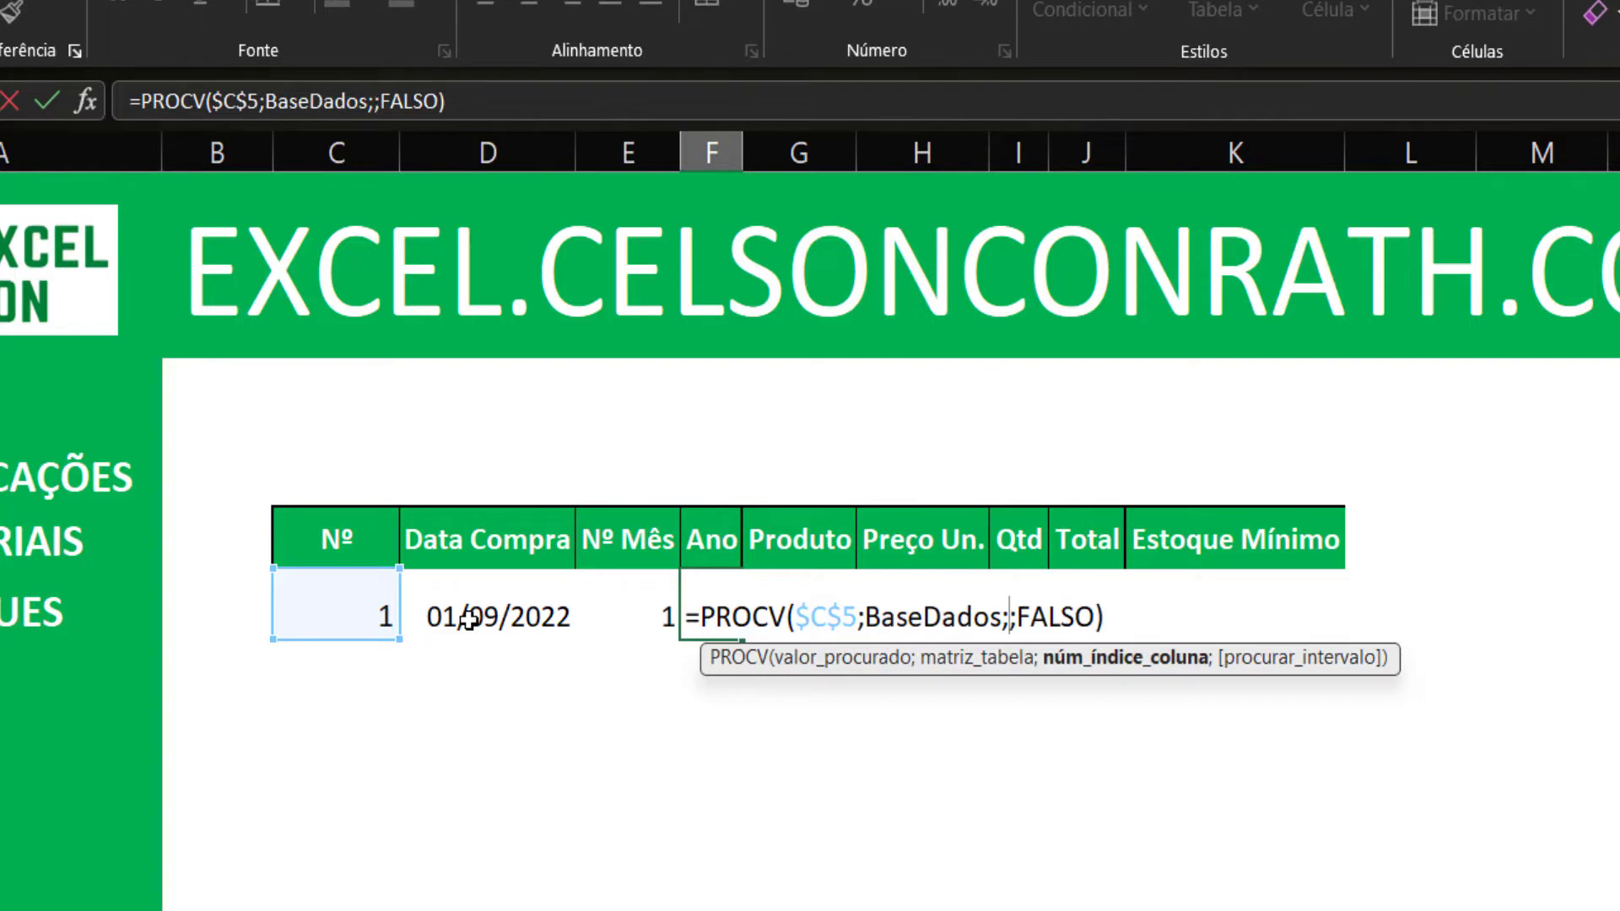
# - Complete the PROCV formula in F5 under Ano with column index 4
pyautogui.write('4')
pyautogui.press('Tab')
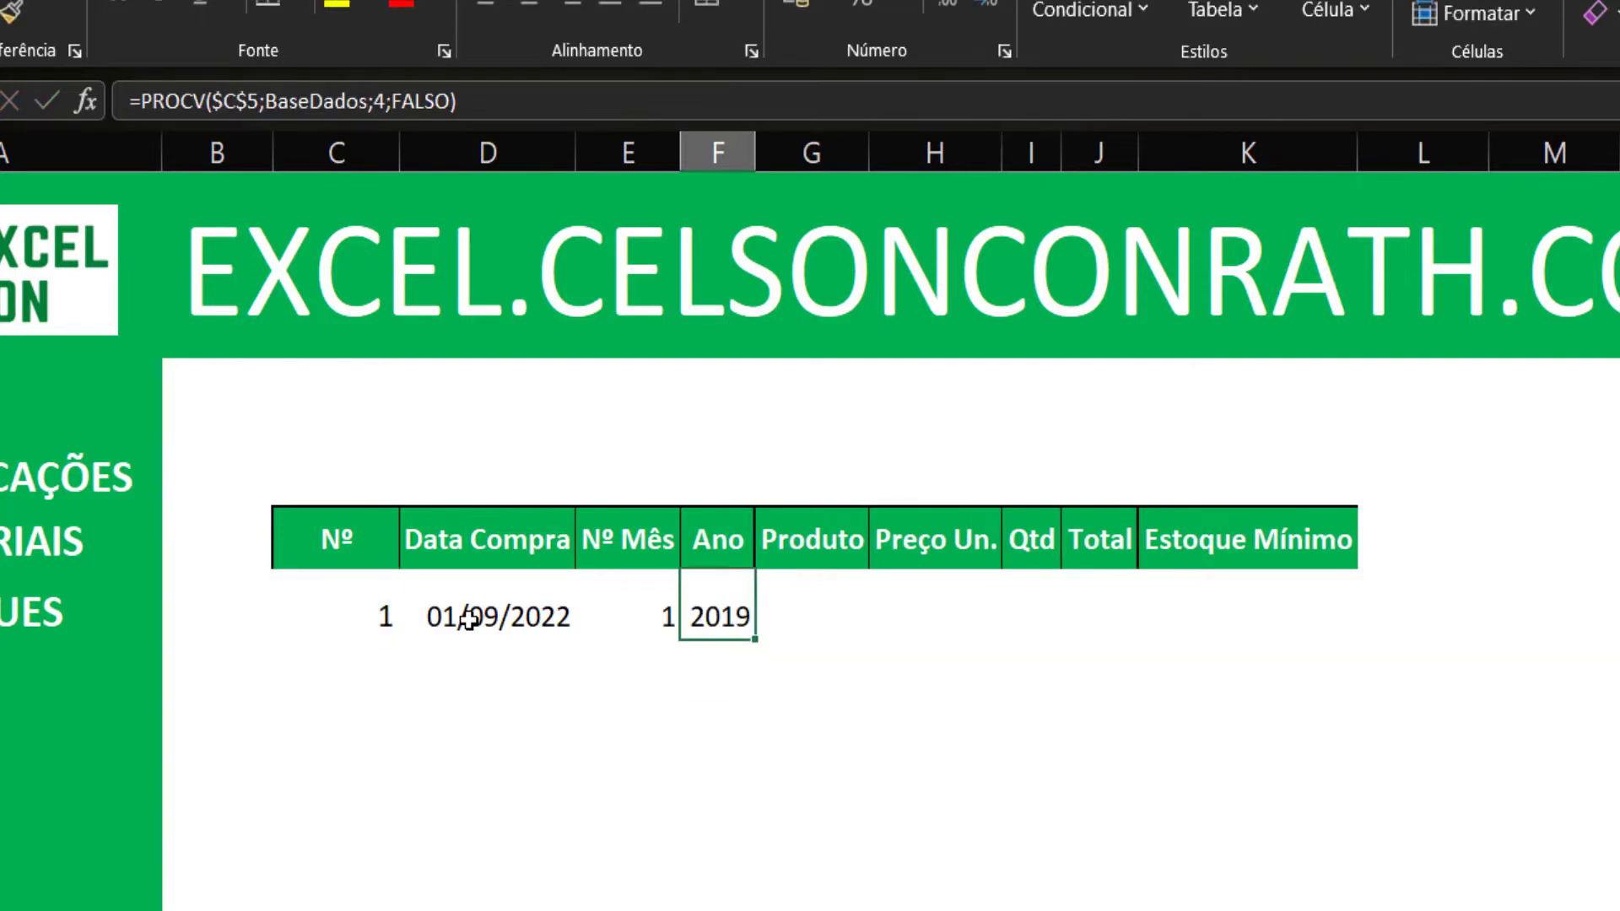
# - Enter =PROCV($C$5;BaseDados;5;FALSO) in G5 under Produto, adapting the Data Compra lookup formula
pyautogui.press('F2')
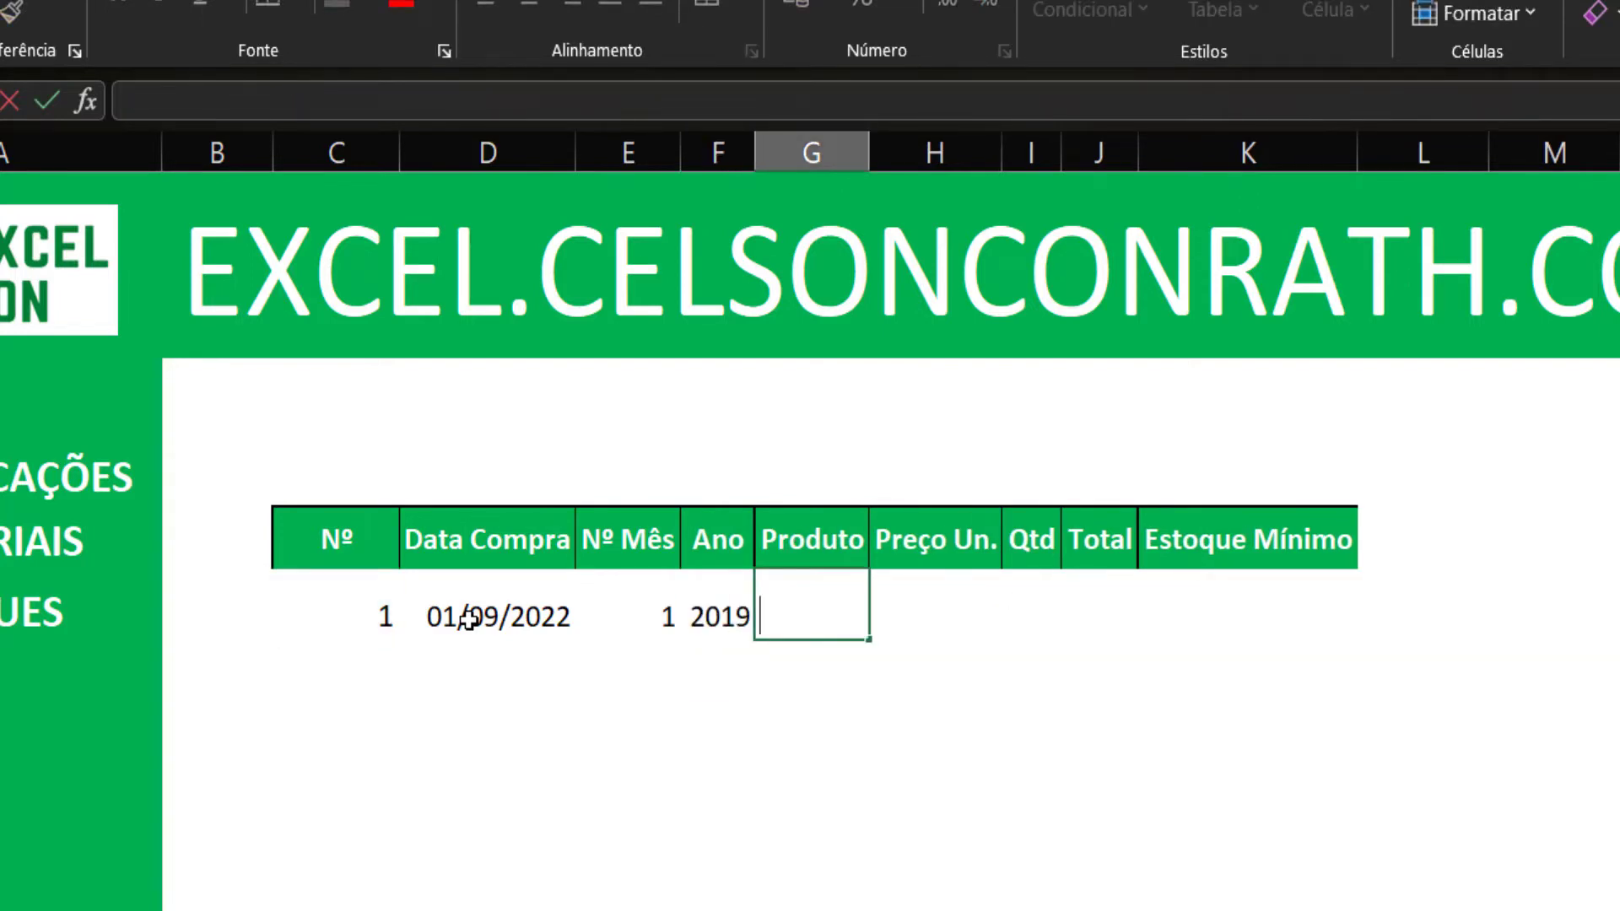
pyautogui.write('=PROCV($C$5;BaseDados;2;FALSO)')
pyautogui.press('Left')
pyautogui.press('Left')
pyautogui.press('Left')
pyautogui.press('Left')
pyautogui.press('Left')
pyautogui.press('Left')
pyautogui.press('Left')
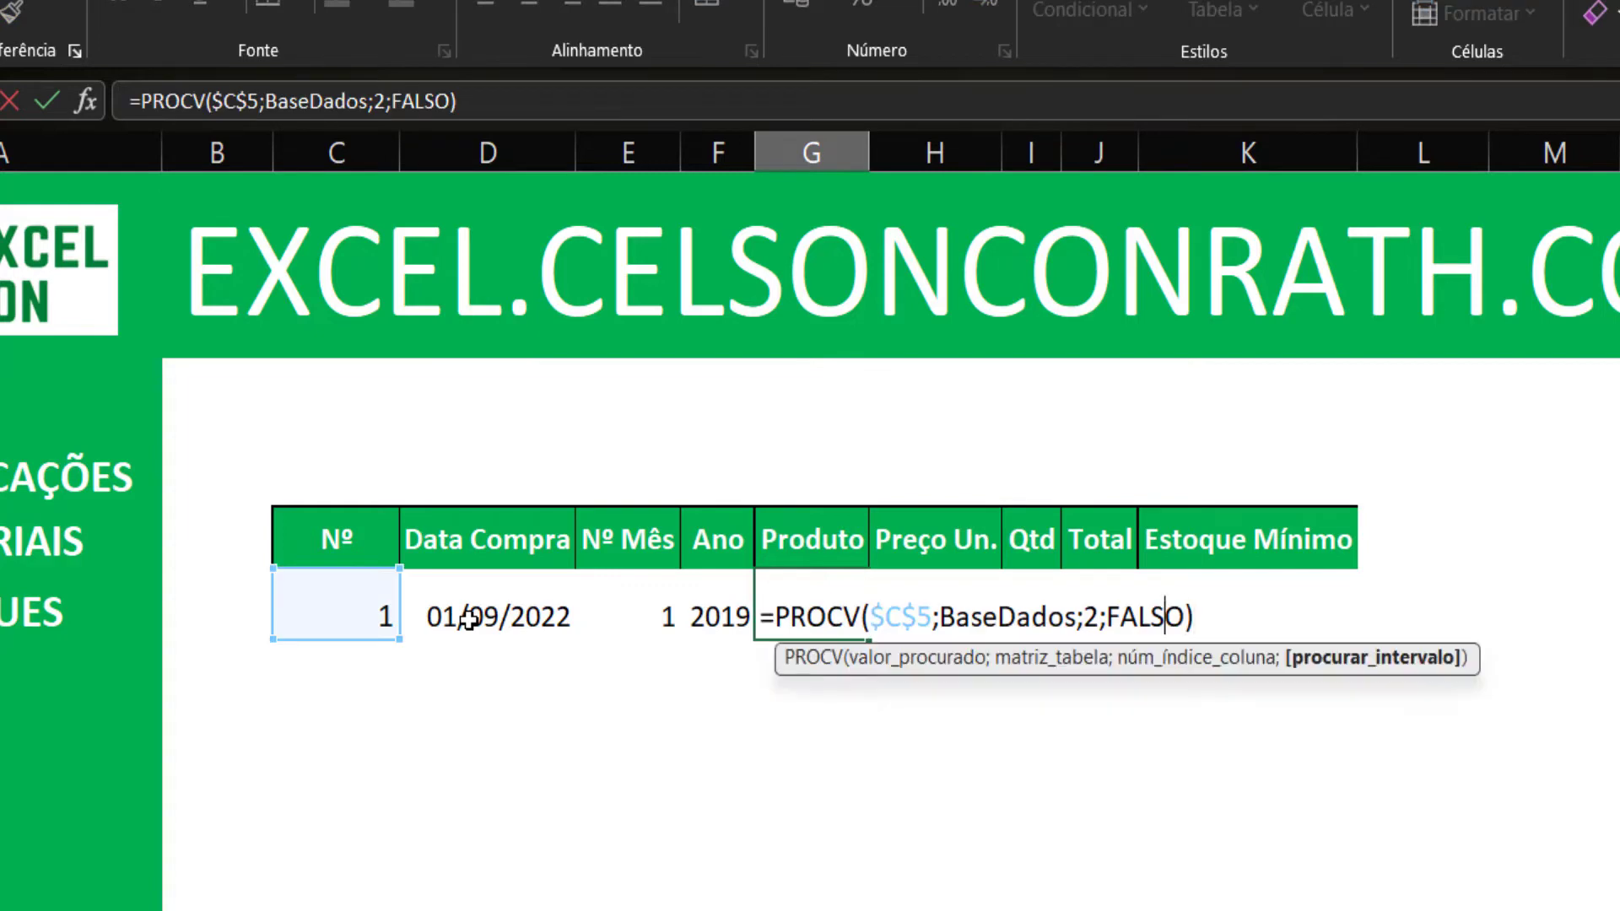
pyautogui.press('BackSpace')
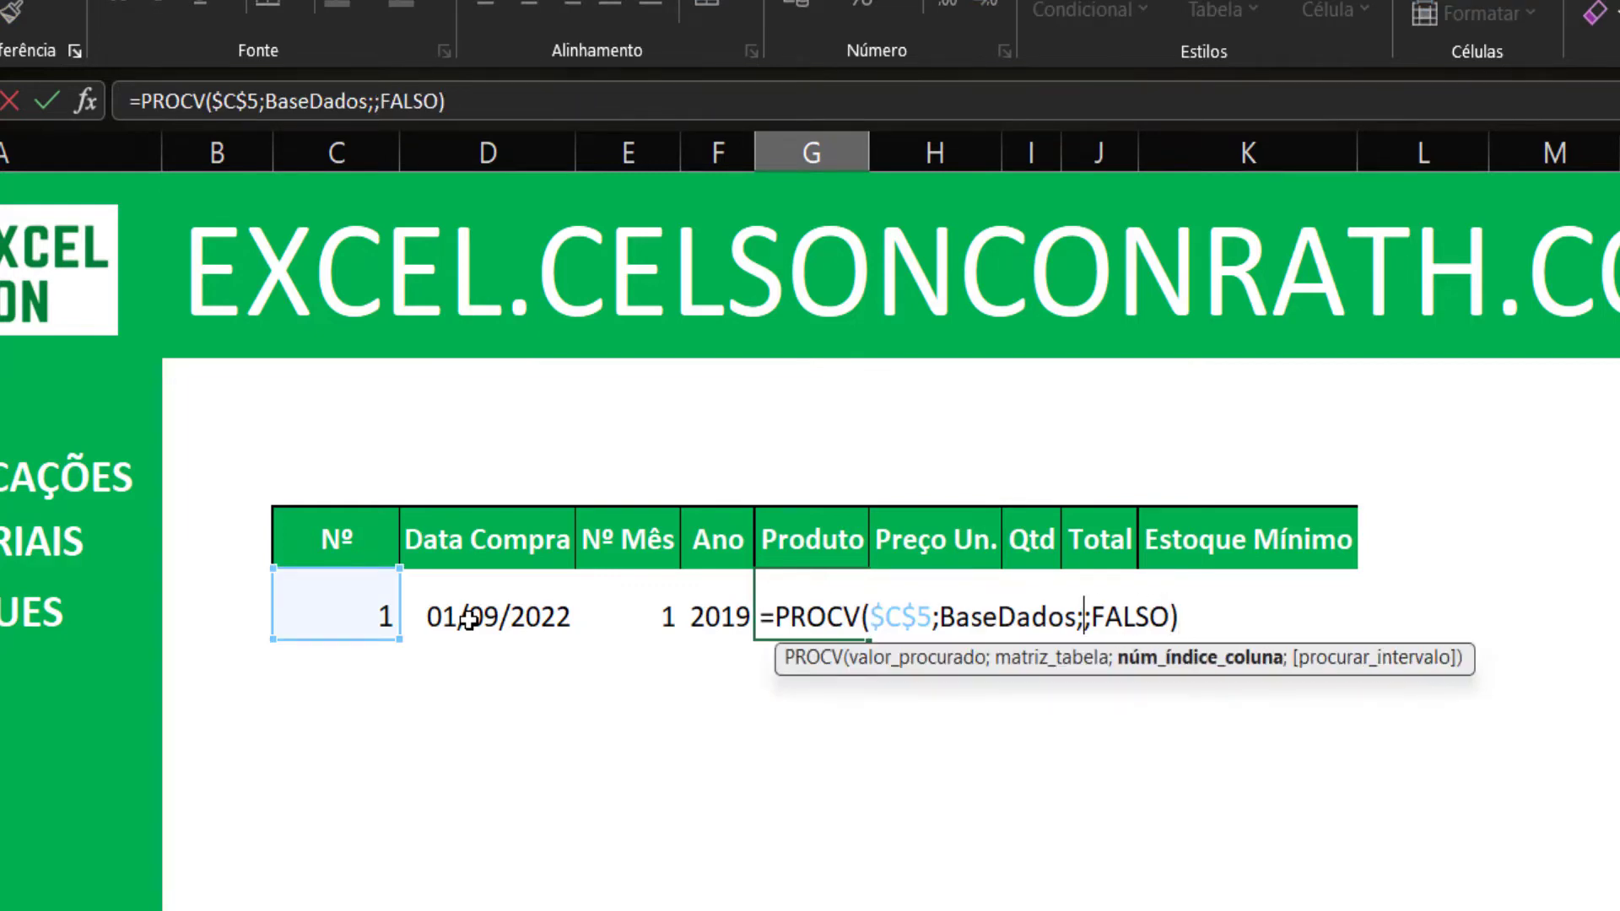
pyautogui.write('5')
pyautogui.press('Tab')
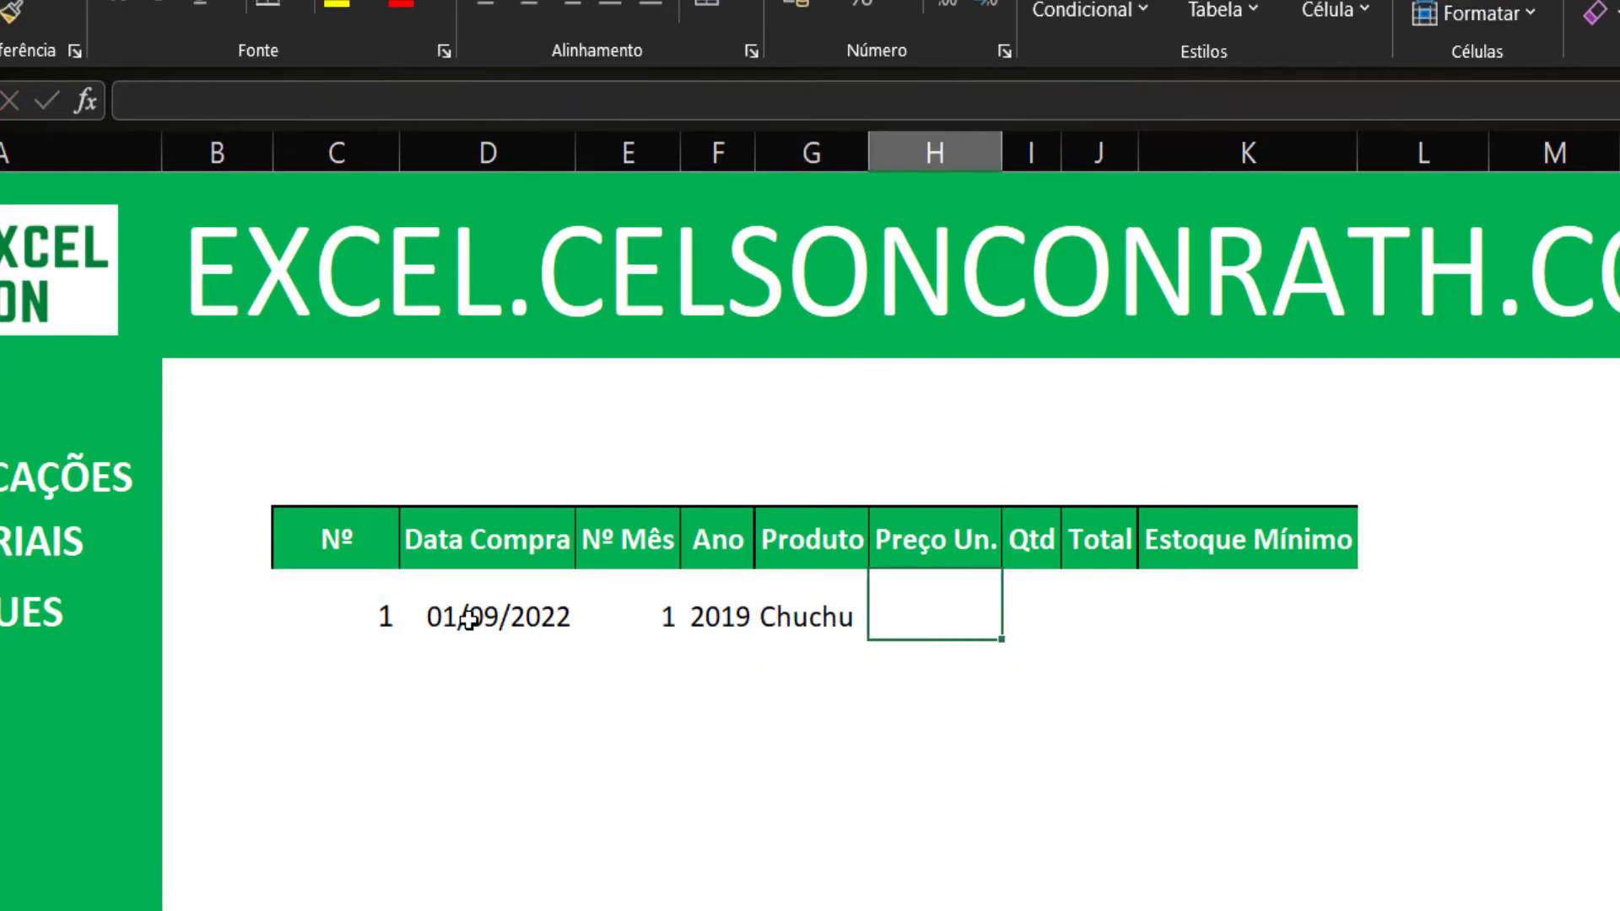
# - Enter =PROCV($C$5;BaseDados;6;FALSO) in H5 under Preço Un., adapting the same lookup formula
pyautogui.press('F2')
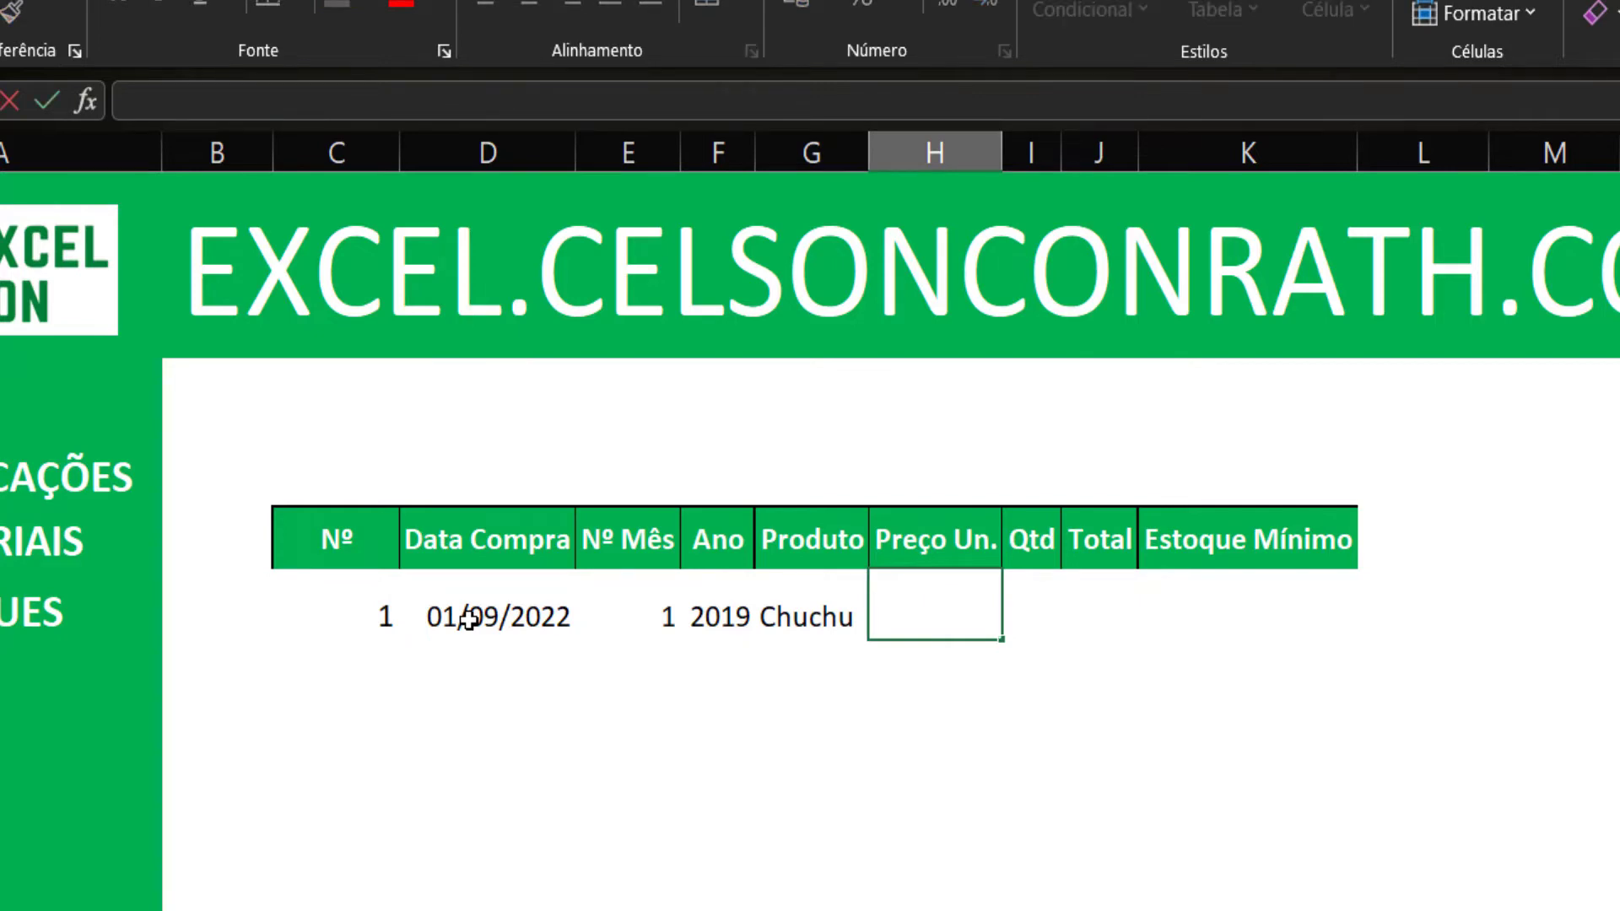
pyautogui.write('=PROCV($C$5;BaseDados;2;FALSO)')
pyautogui.press('Left')
pyautogui.press('Left')
pyautogui.press('Left')
pyautogui.press('Left')
pyautogui.press('Left')
pyautogui.press('Left')
pyautogui.press('Left')
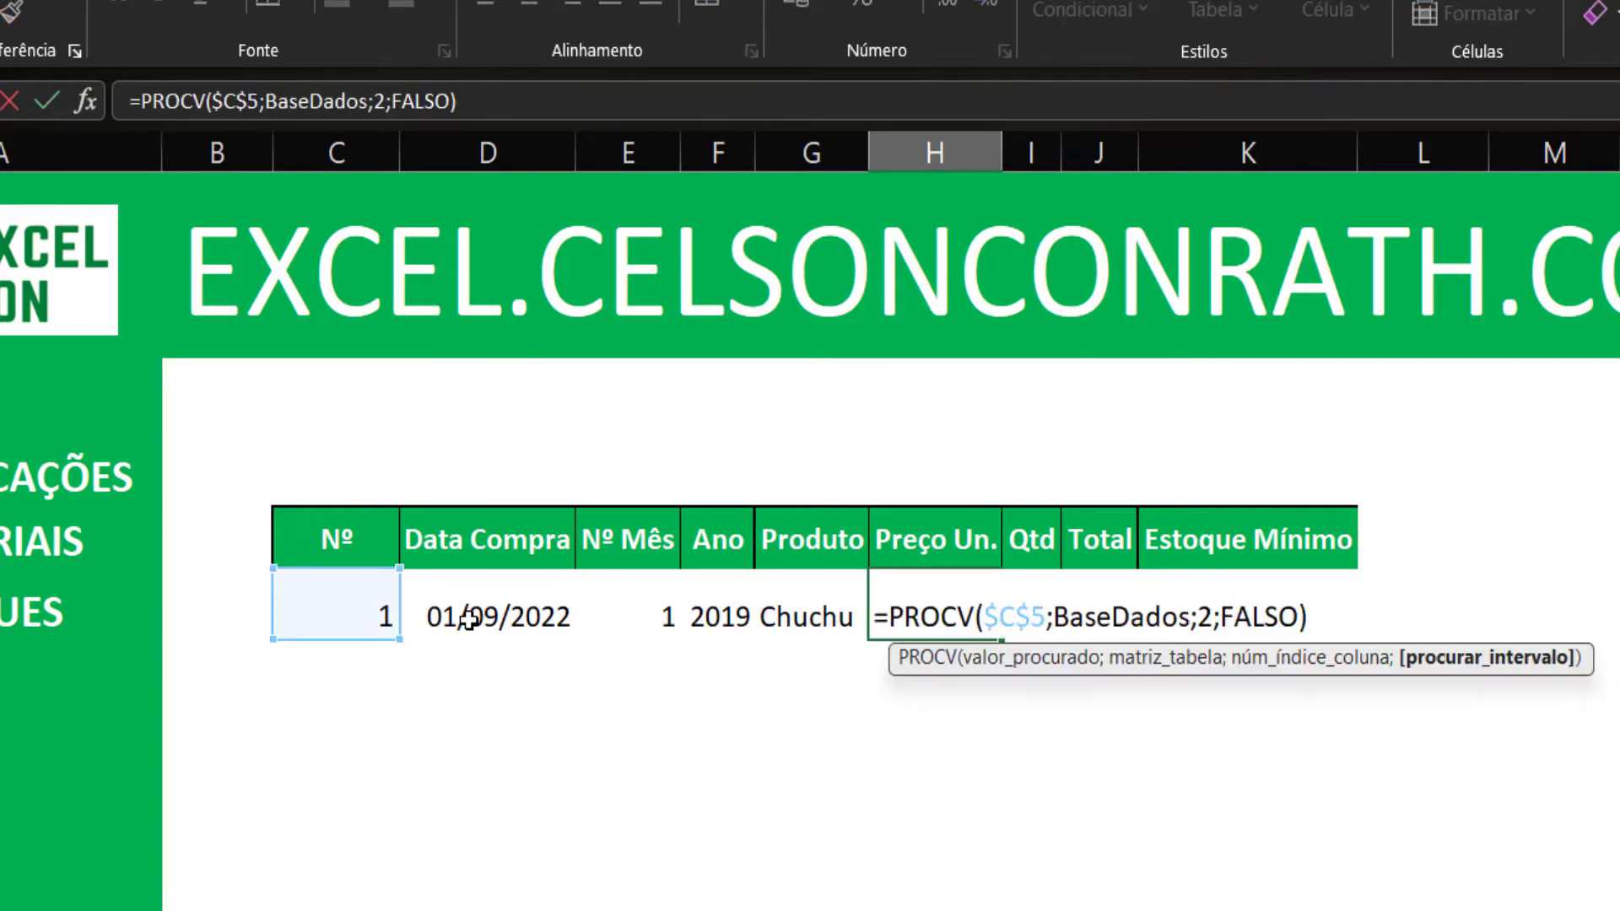
pyautogui.press('BackSpace')
pyautogui.write('6')
pyautogui.press('Return')
# - Enter =PROCV($C$5;BaseDados;7;FALSO) in I5 under Qtd, adapting the same lookup formula
pyautogui.press('Left')
pyautogui.press('Up')
pyautogui.press('Right')
pyautogui.press('Right')
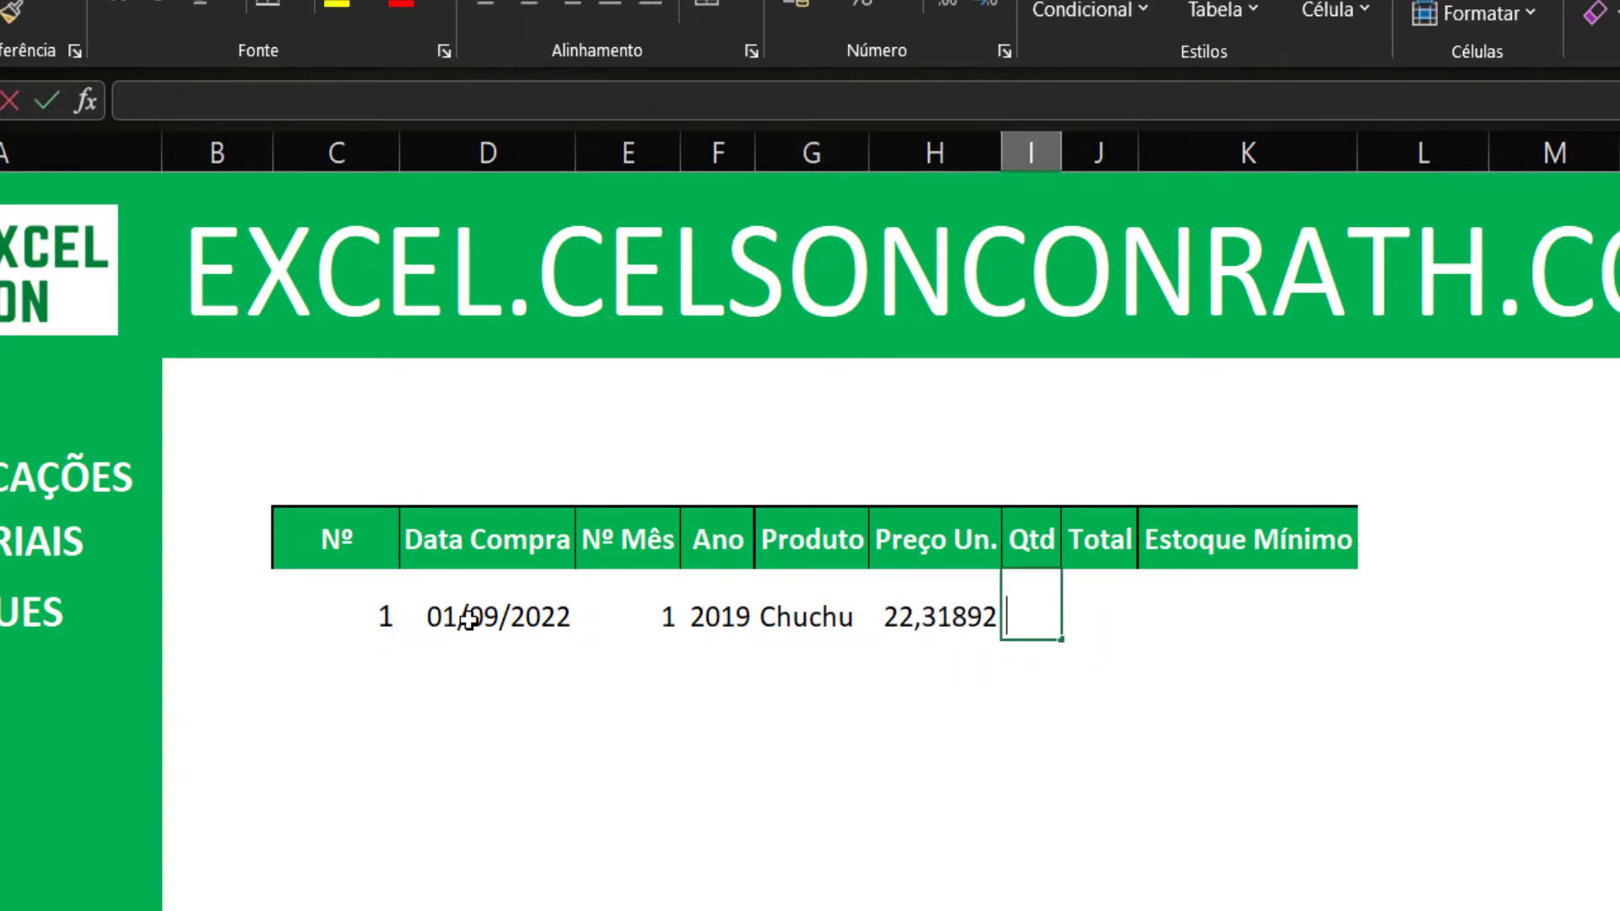
pyautogui.press('F2')
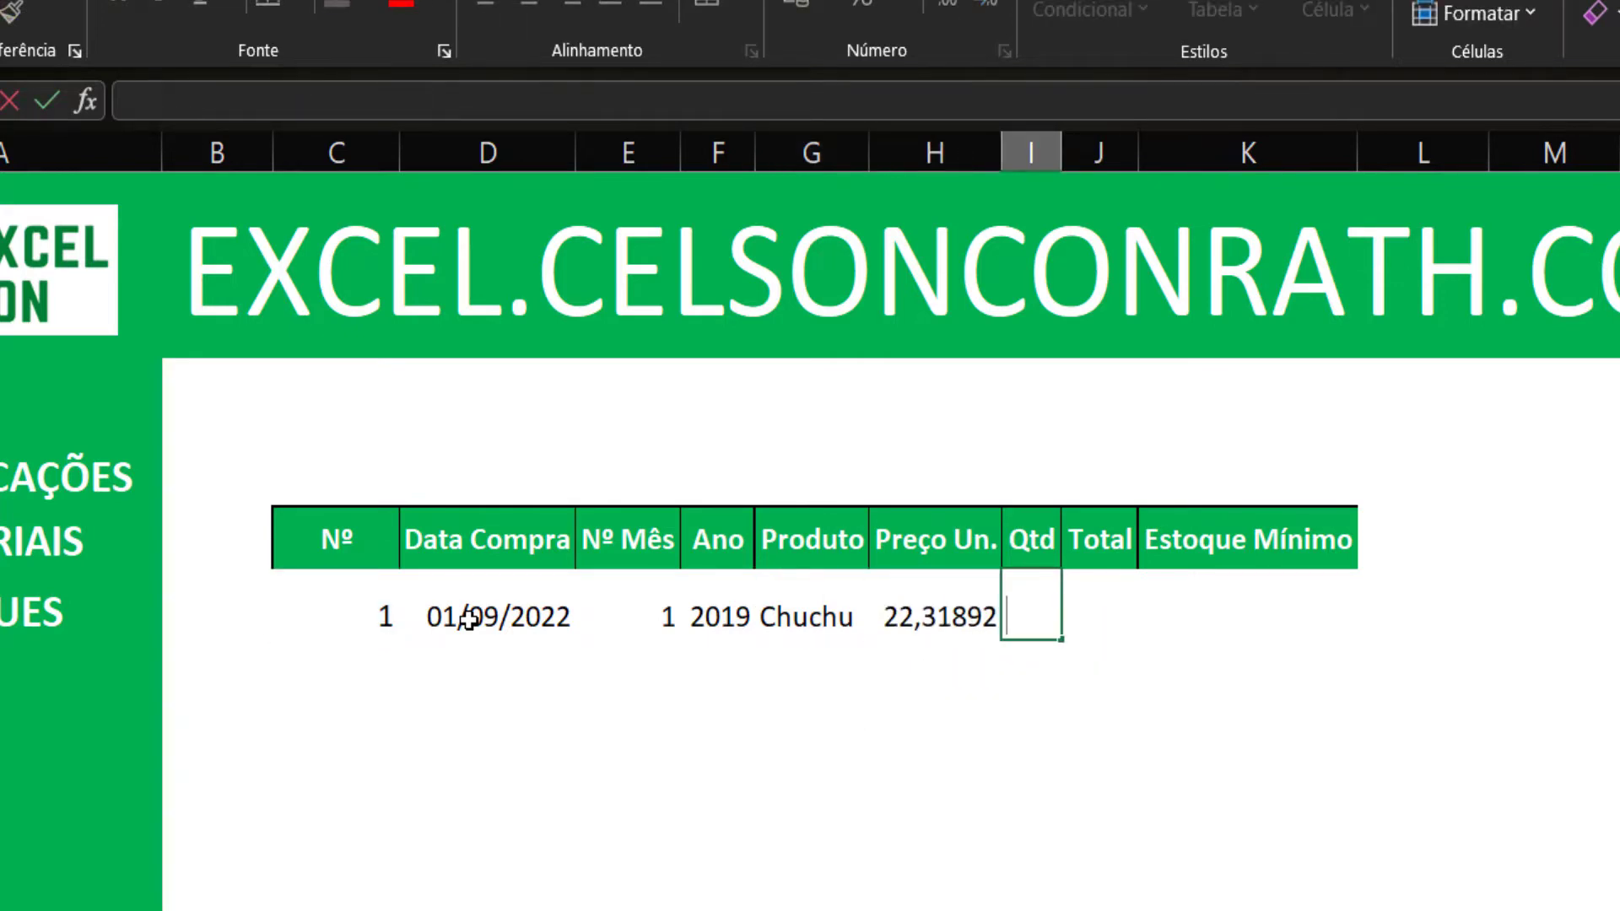
pyautogui.write('=PROCV($C$5;BaseDados;2;FALSO)')
pyautogui.press('Left')
pyautogui.press('Left')
pyautogui.press('Left')
pyautogui.press('Left')
pyautogui.press('Left')
pyautogui.press('Left')
pyautogui.press('Left')
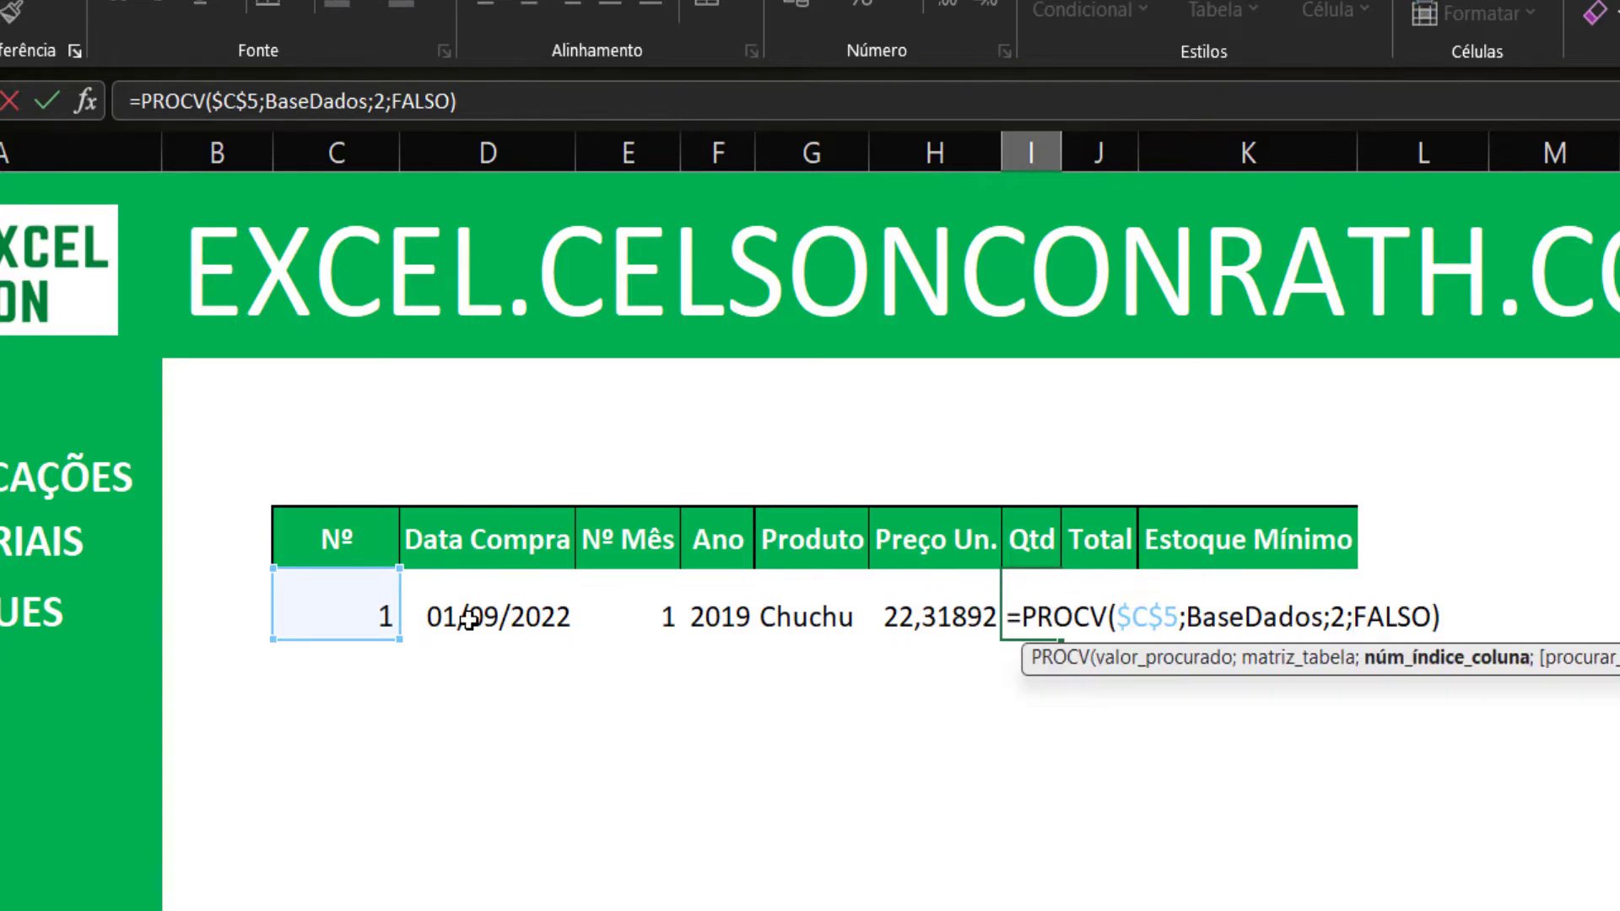
pyautogui.press('Delete')
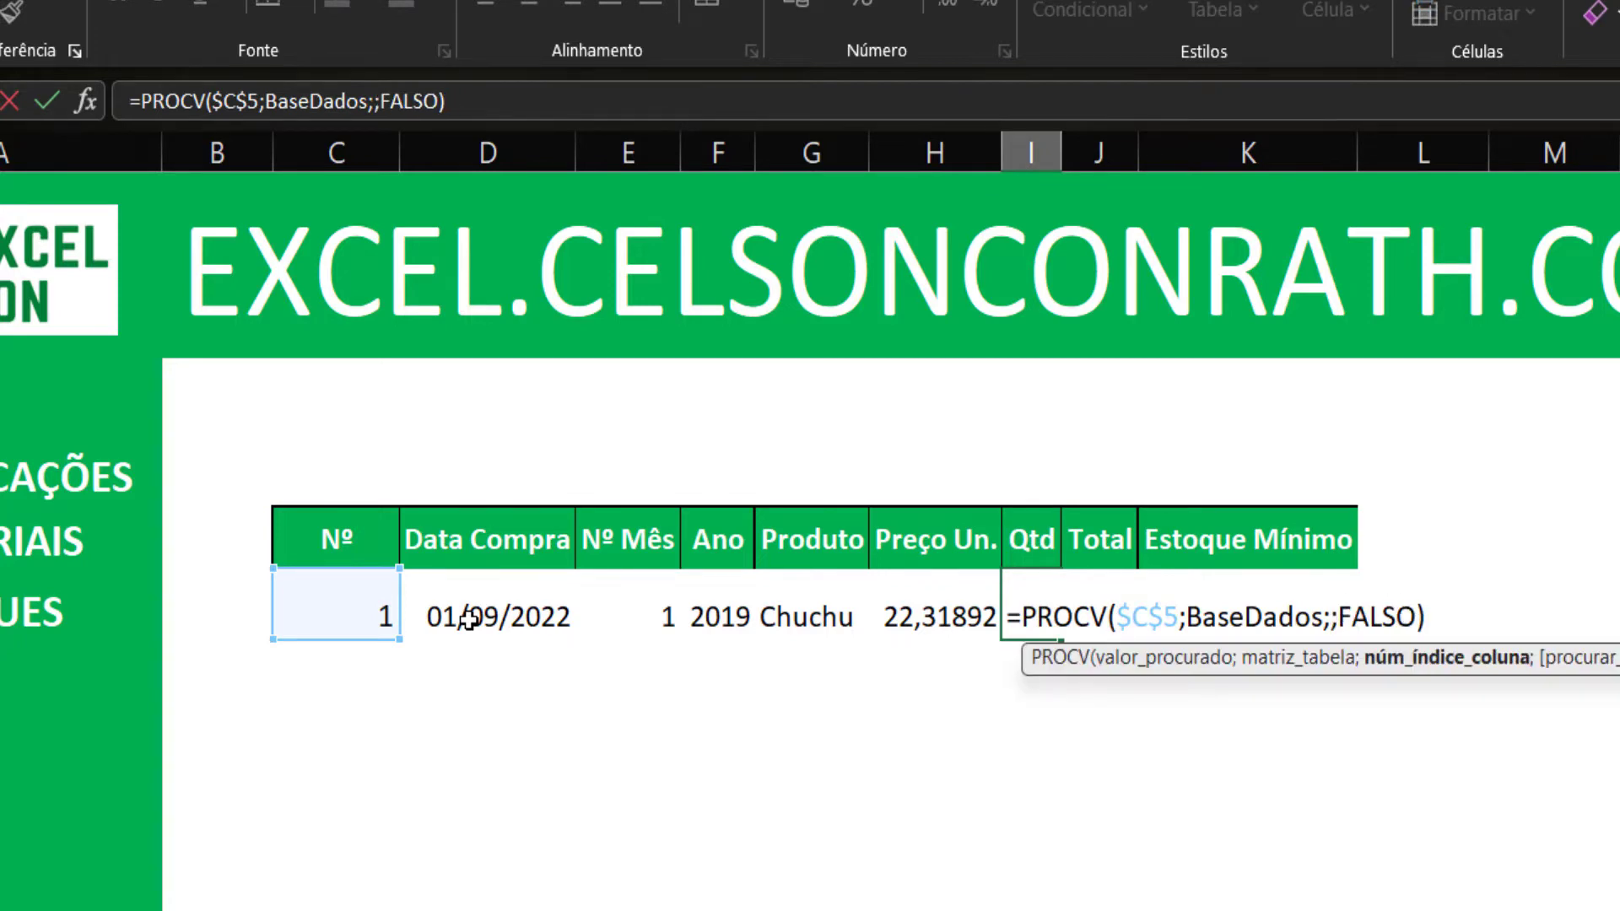
pyautogui.write('7')
pyautogui.press('Return')
# - Enter =PROCV($C$5;BaseDados;8;FALSO) in J5 under Total and autofit the column width
pyautogui.press('Up')
pyautogui.press('Left')
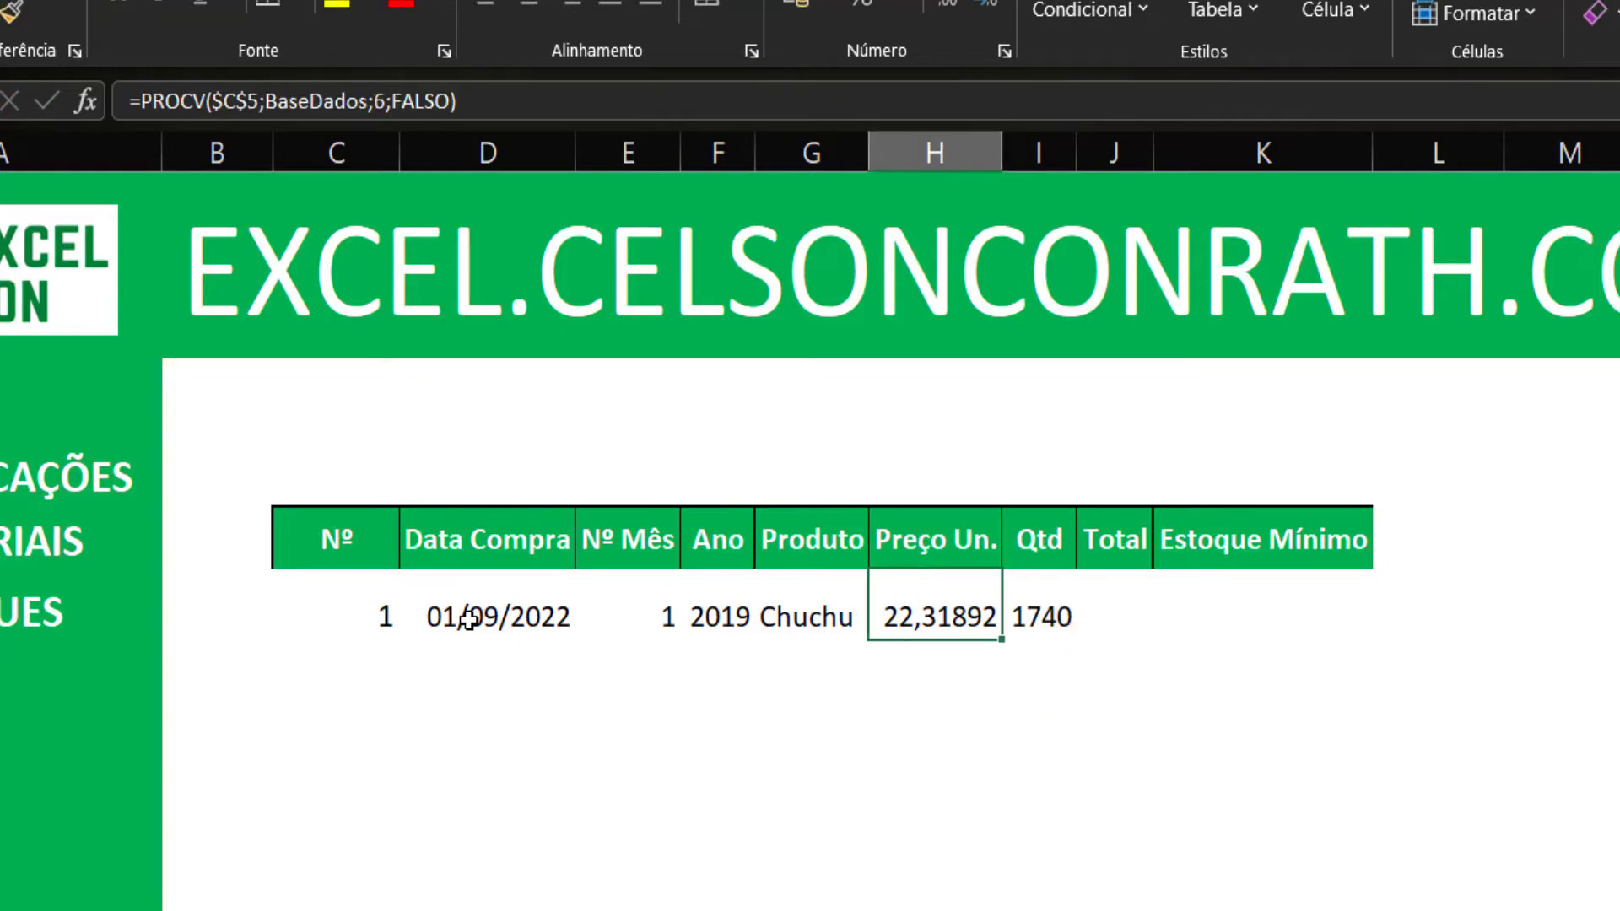
pyautogui.press('Right')
pyautogui.press('Right')
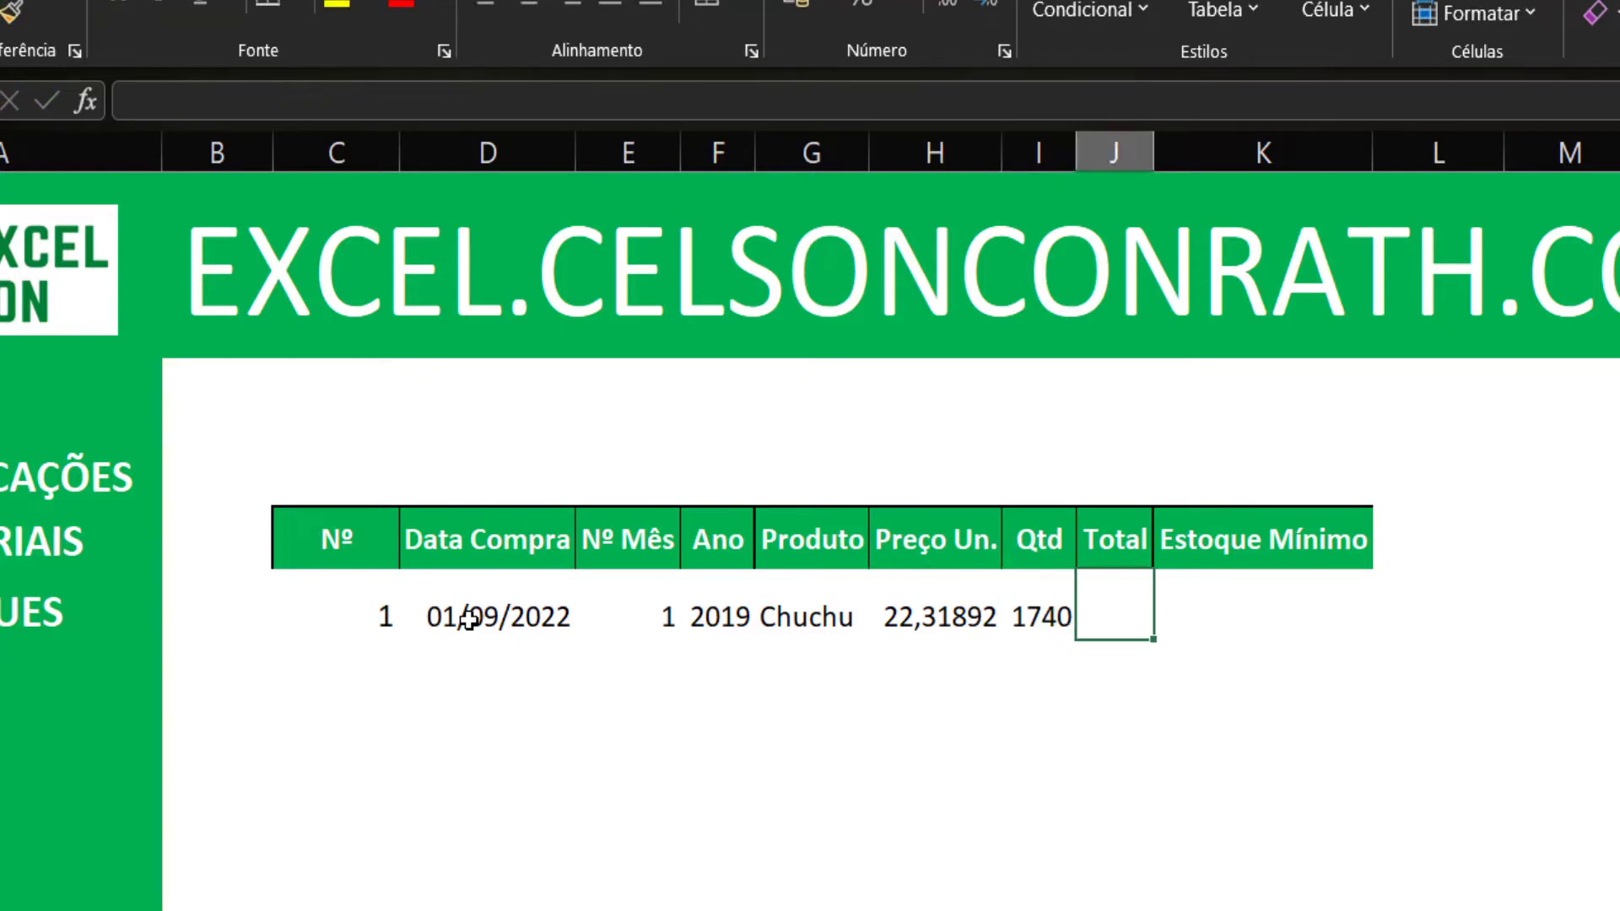
pyautogui.press('F2')
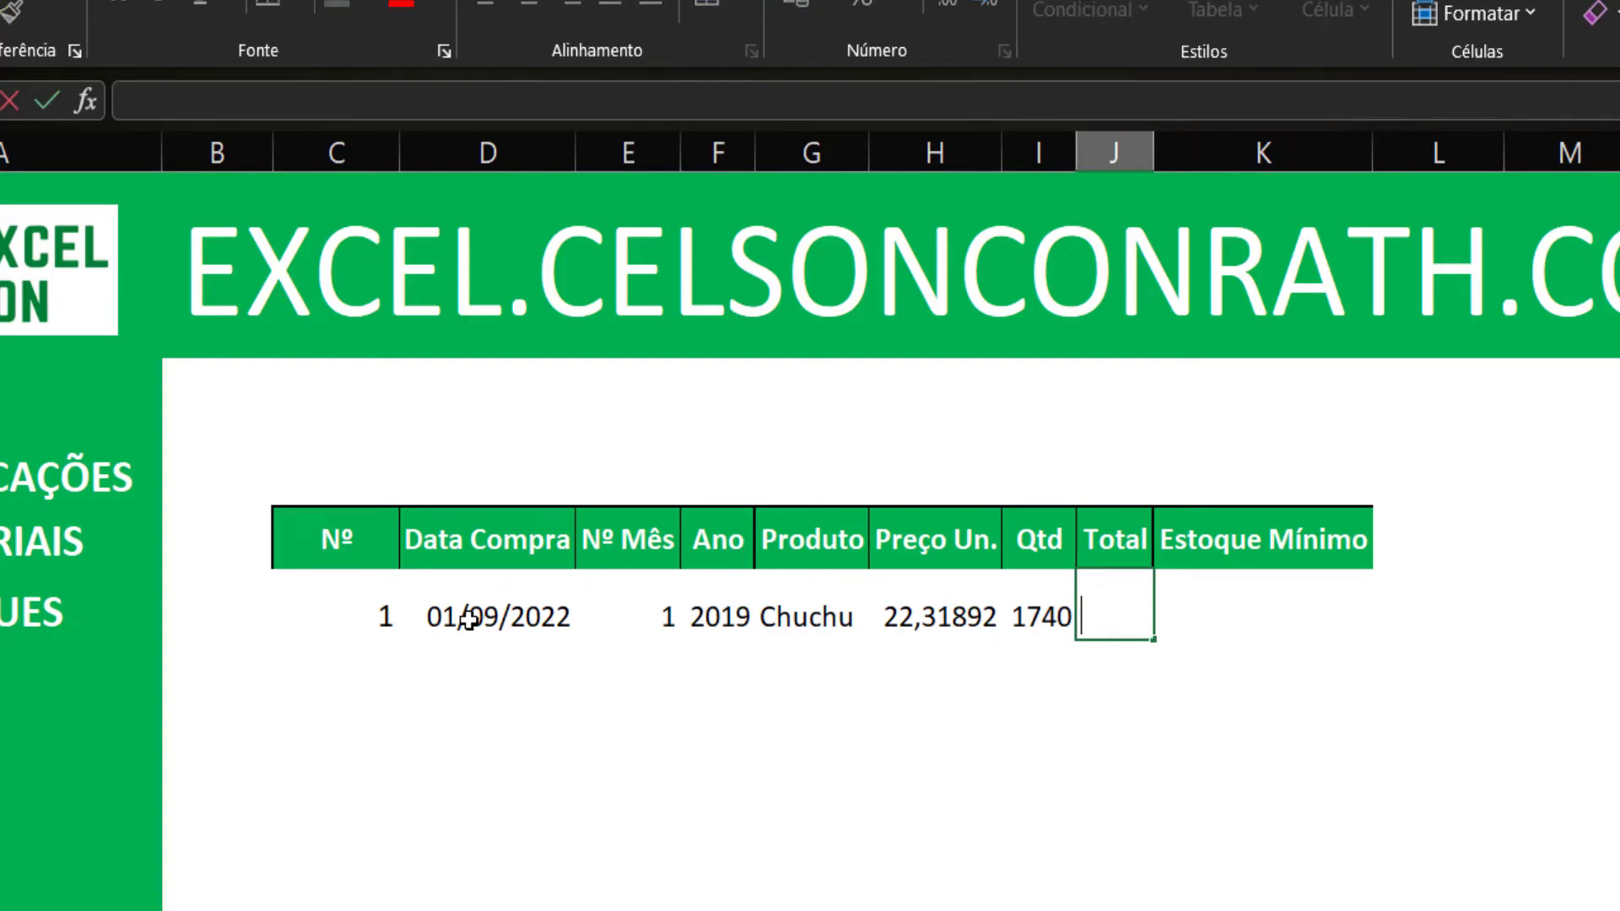
pyautogui.write('=PROCV($C$5;BaseDados;2;FALSO)')
pyautogui.press('Left')
pyautogui.press('Left')
pyautogui.press('Left')
pyautogui.press('Left')
pyautogui.press('Left')
pyautogui.press('Left')
pyautogui.press('Left')
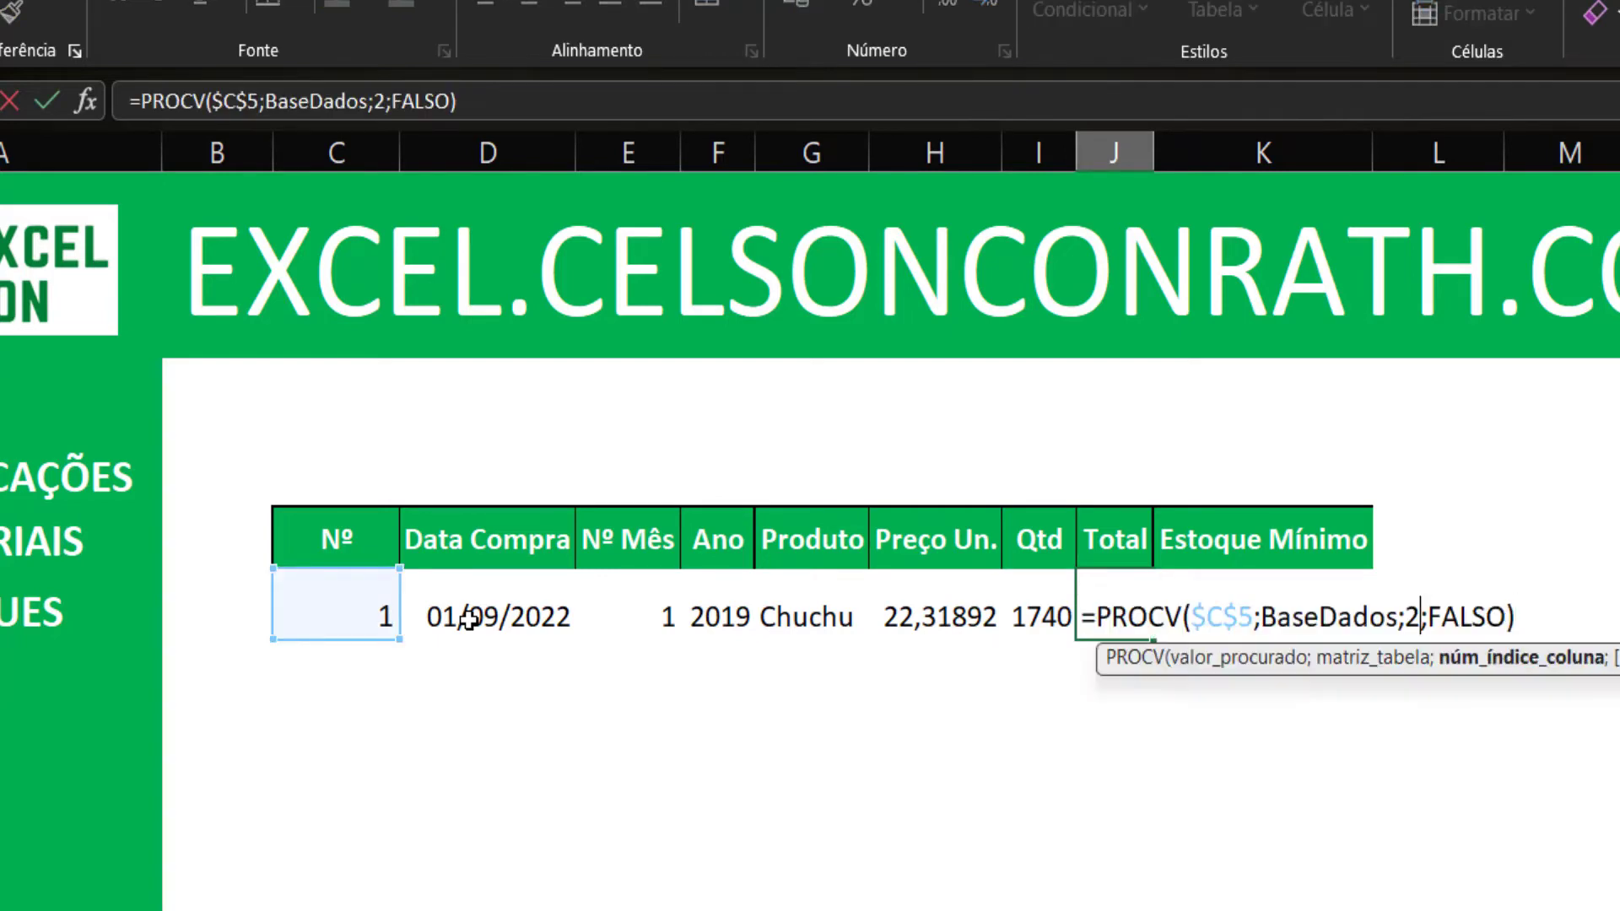
pyautogui.press('BackSpace')
pyautogui.write('8')
pyautogui.press('Return')
pyautogui.press('Up')
pyautogui.hotkey('alt', 'h')
pyautogui.press('o')
pyautogui.press('i')
# - Enter =PROCV($C$5;BaseDados;9;FALSO) in K5 under Estoque Mínimo, adapting the same lookup formula
pyautogui.press('Right')
pyautogui.press('F2')
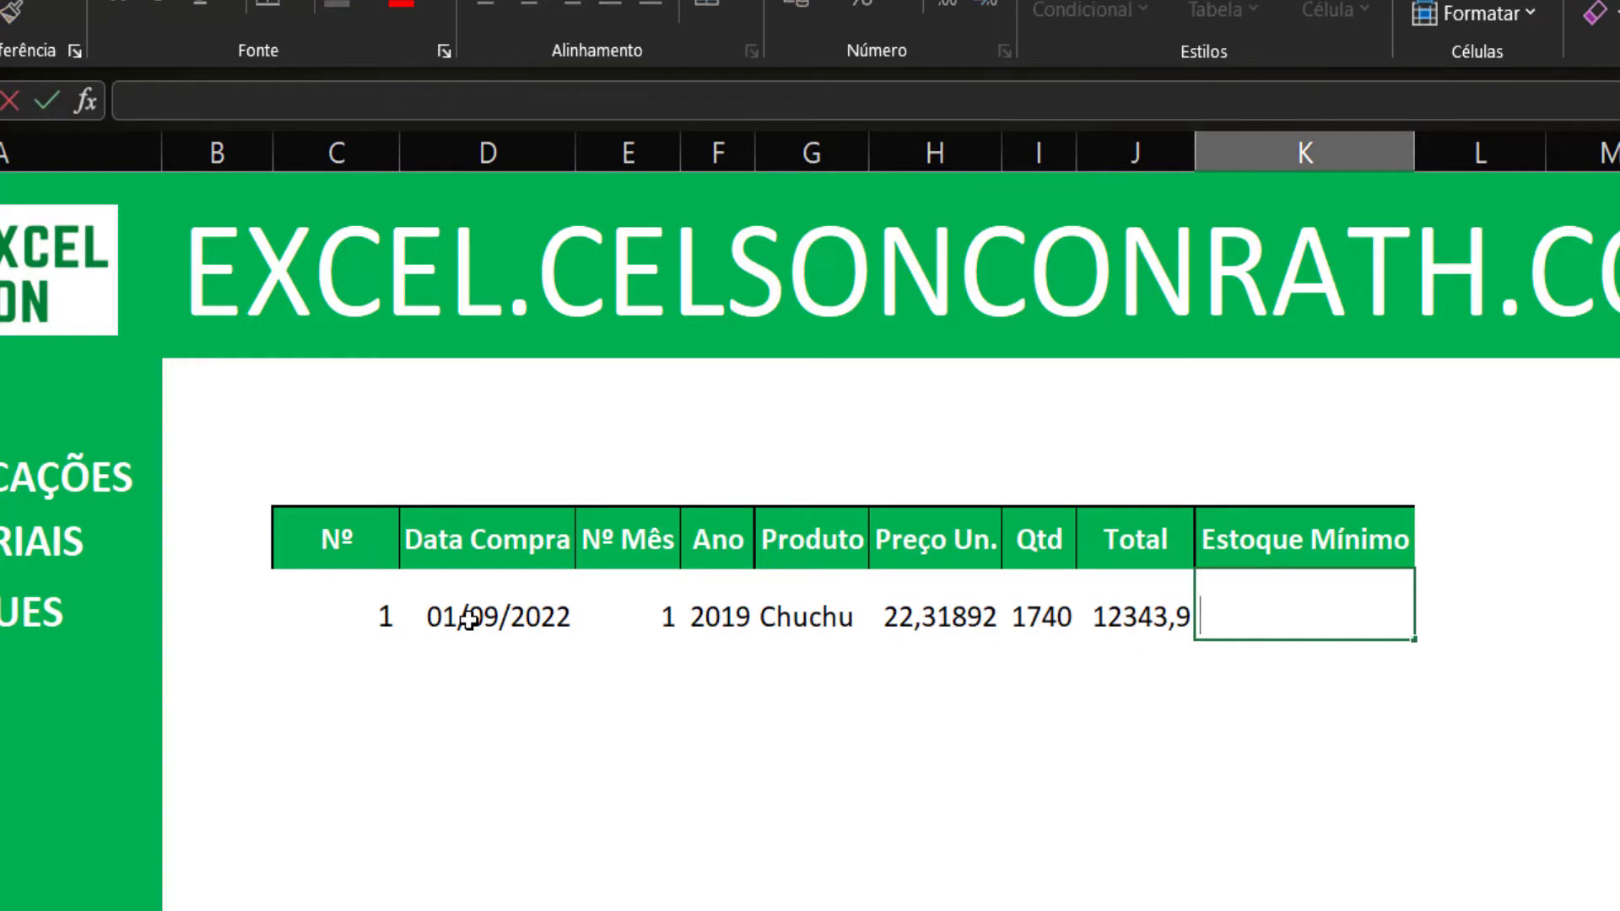
pyautogui.write('=PROCV($C$5;BaseDados;2;FALSO)')
pyautogui.press('Left')
pyautogui.press('Left')
pyautogui.press('Left')
pyautogui.press('Left')
pyautogui.press('Left')
pyautogui.press('Left')
pyautogui.press('Left')
pyautogui.press('BackSpace')
pyautogui.write('9')
pyautogui.press('Return')
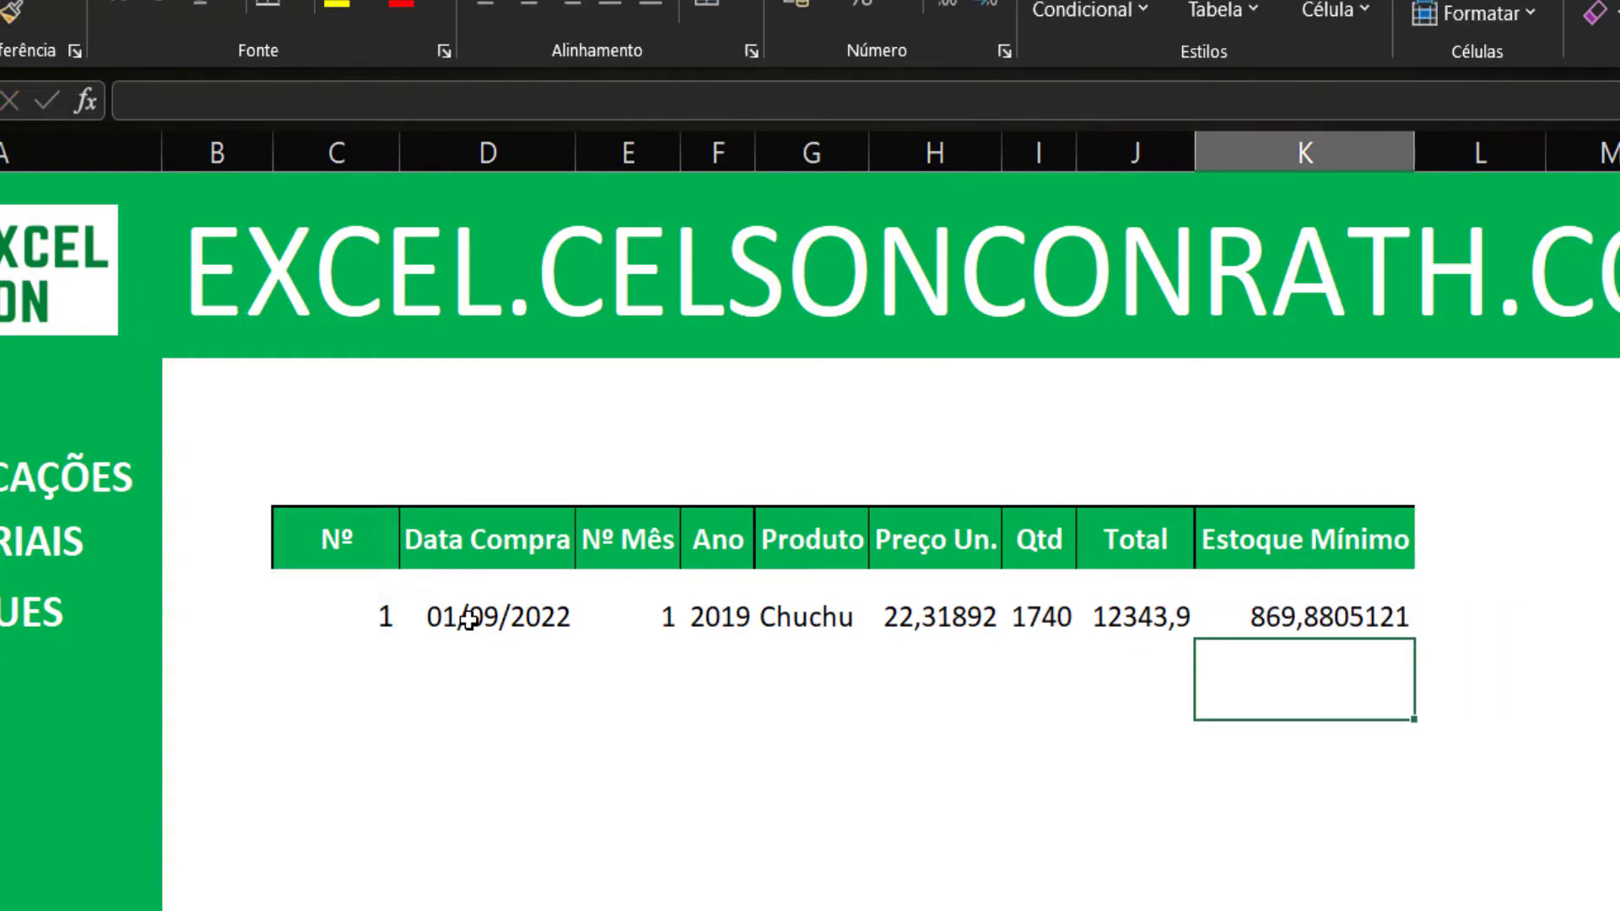
pyautogui.press('Up')
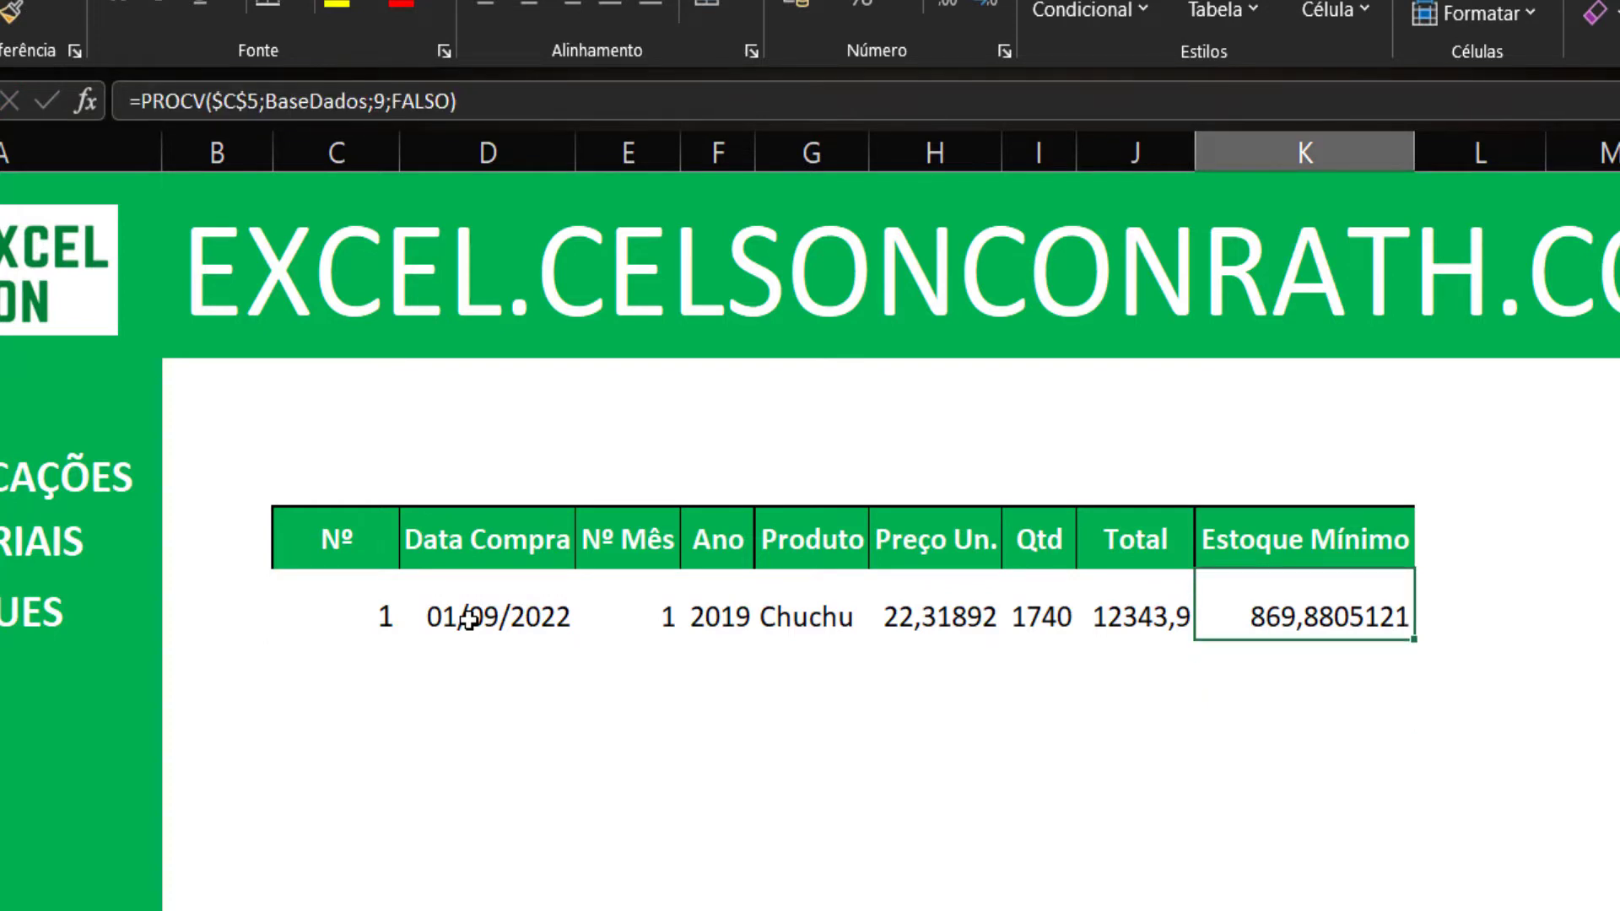
# - Apply the R$ accounting number format to the Preço Un., Total and Estoque Mínimo results in H5, J5 and K5
pyautogui.click(939, 618)
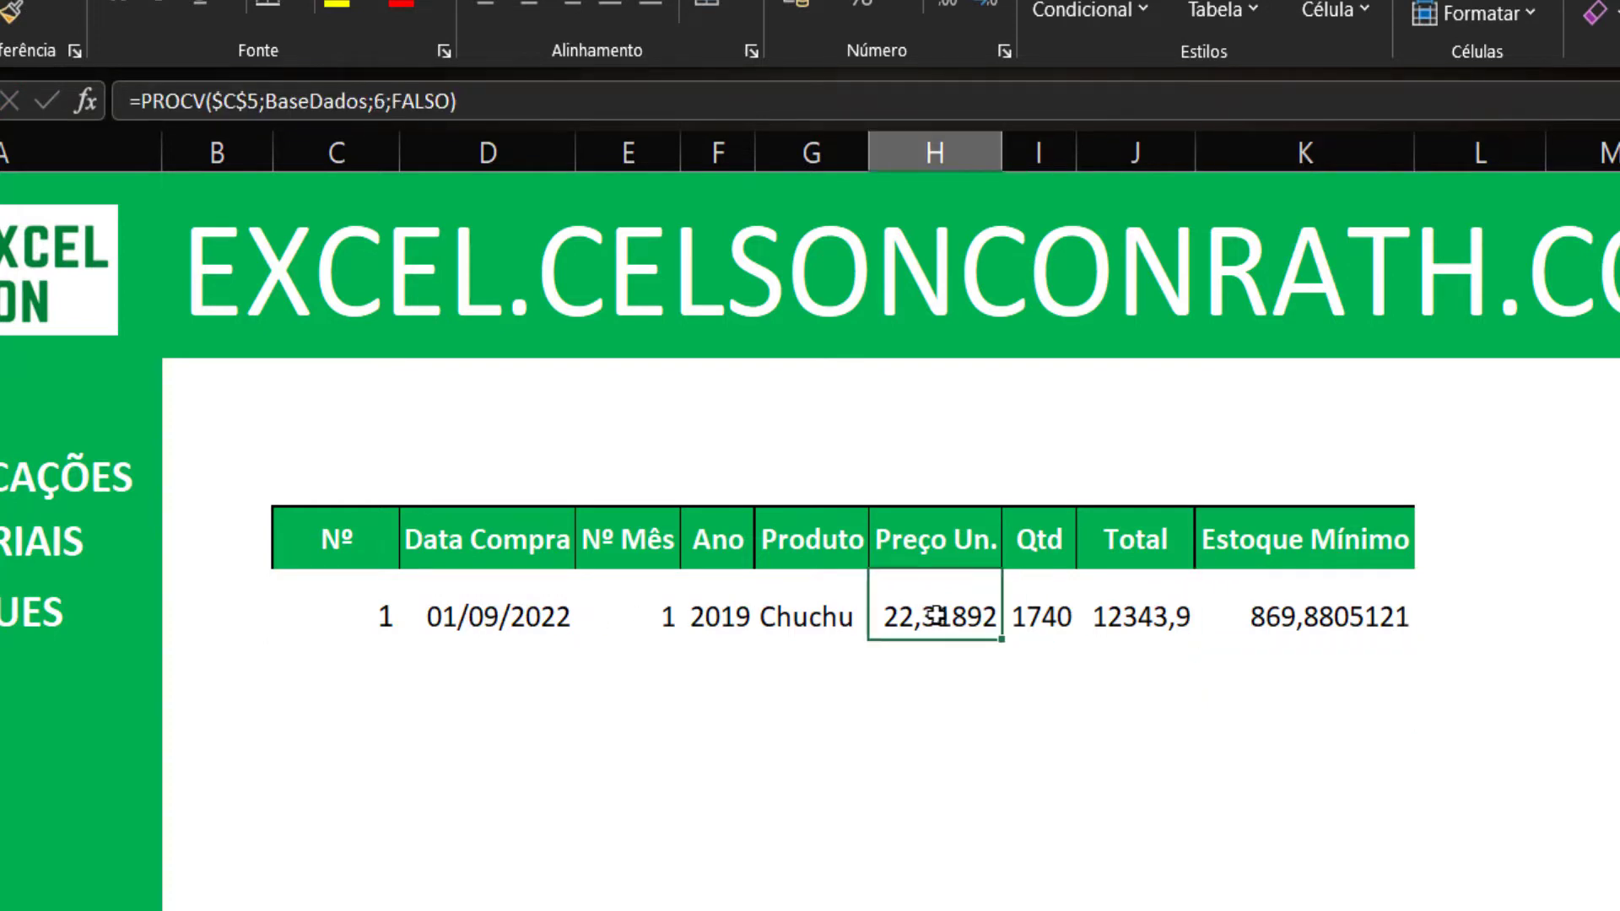
pyautogui.keyDown('ctrl'); pyautogui.click(1113, 617); pyautogui.keyUp('ctrl')
pyautogui.keyDown('ctrl'); pyautogui.click(1280, 616); pyautogui.keyUp('ctrl')
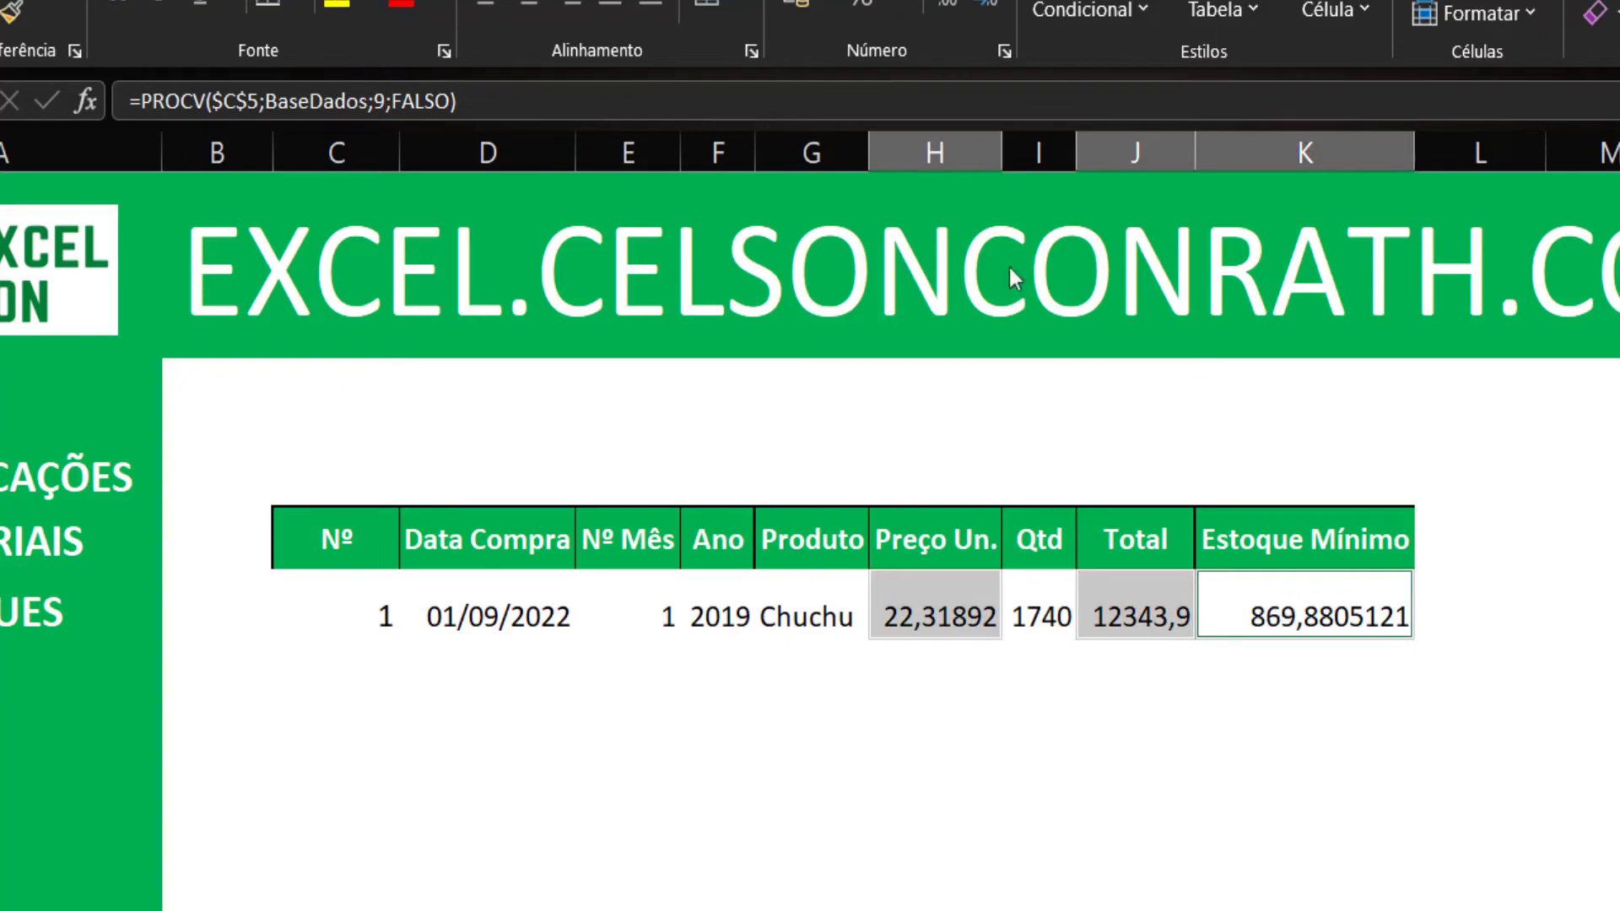
pyautogui.click(796, 2)
pyautogui.click(1275, 749)
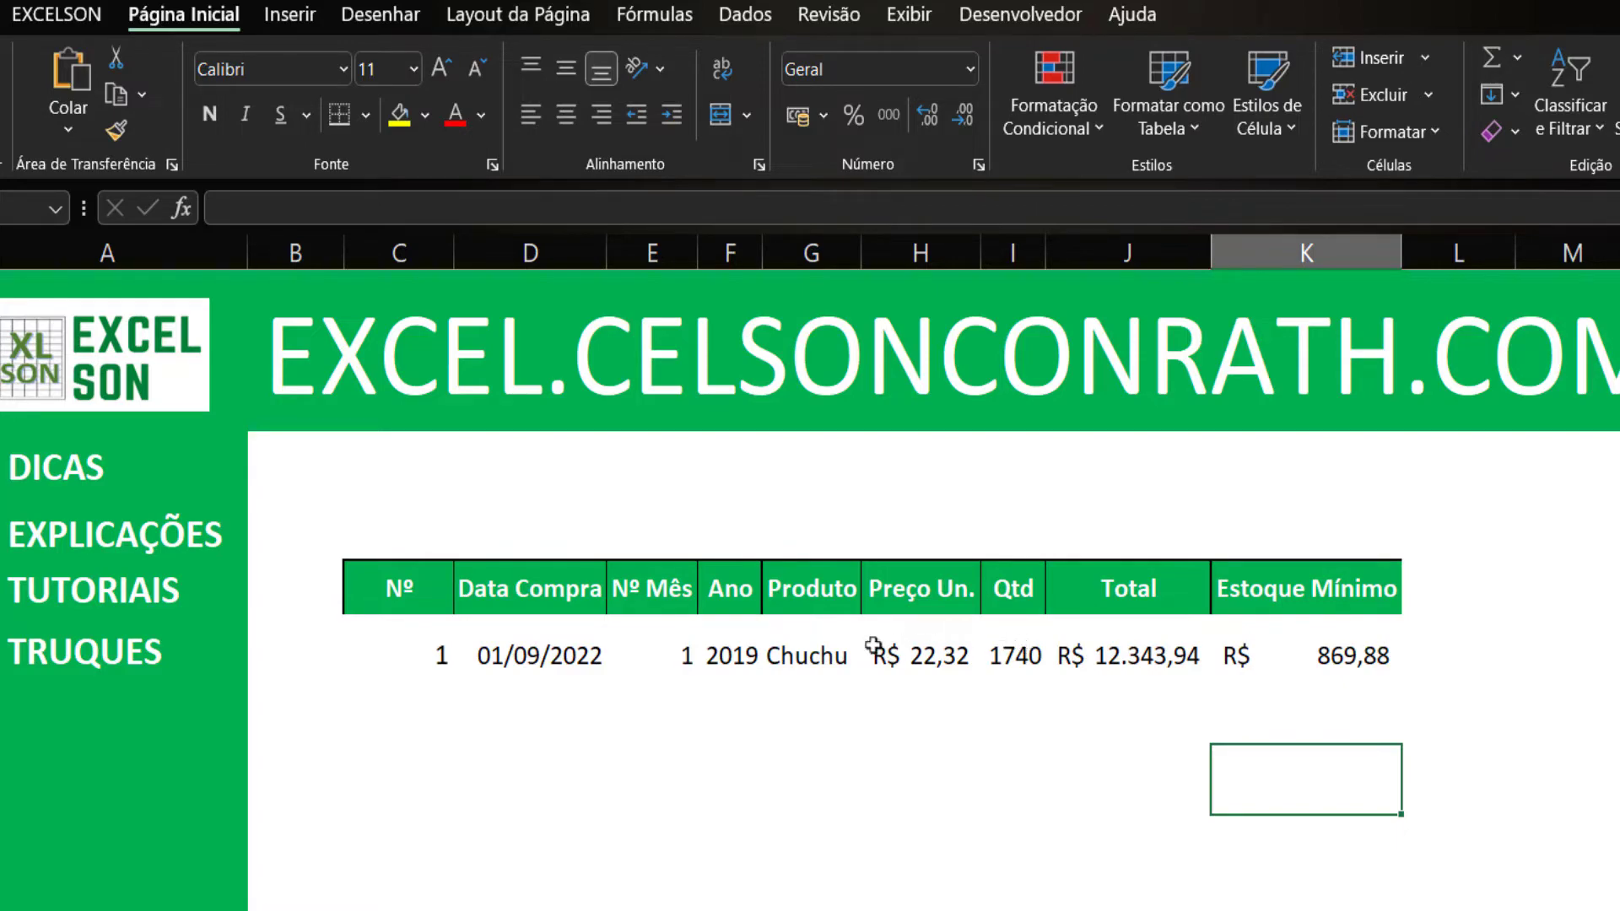
# - Compare the Data Compra lookup in D5 with the column order of the headers A1 to I1 on the Lista Grande sheet
pyautogui.click(553, 645)
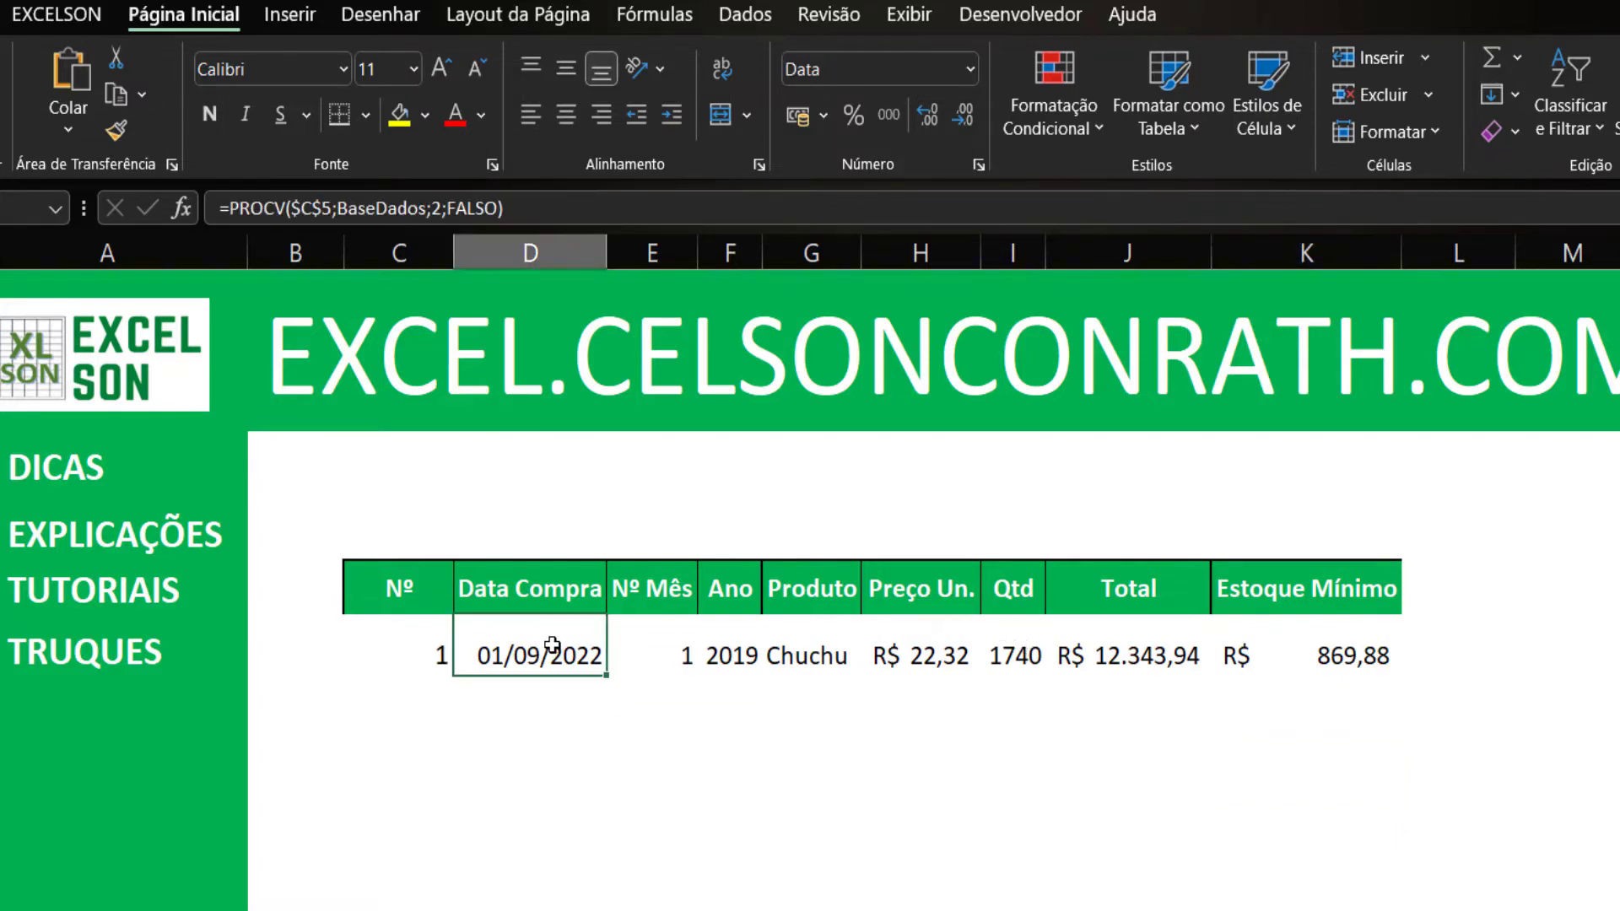
pyautogui.click(466, 867)
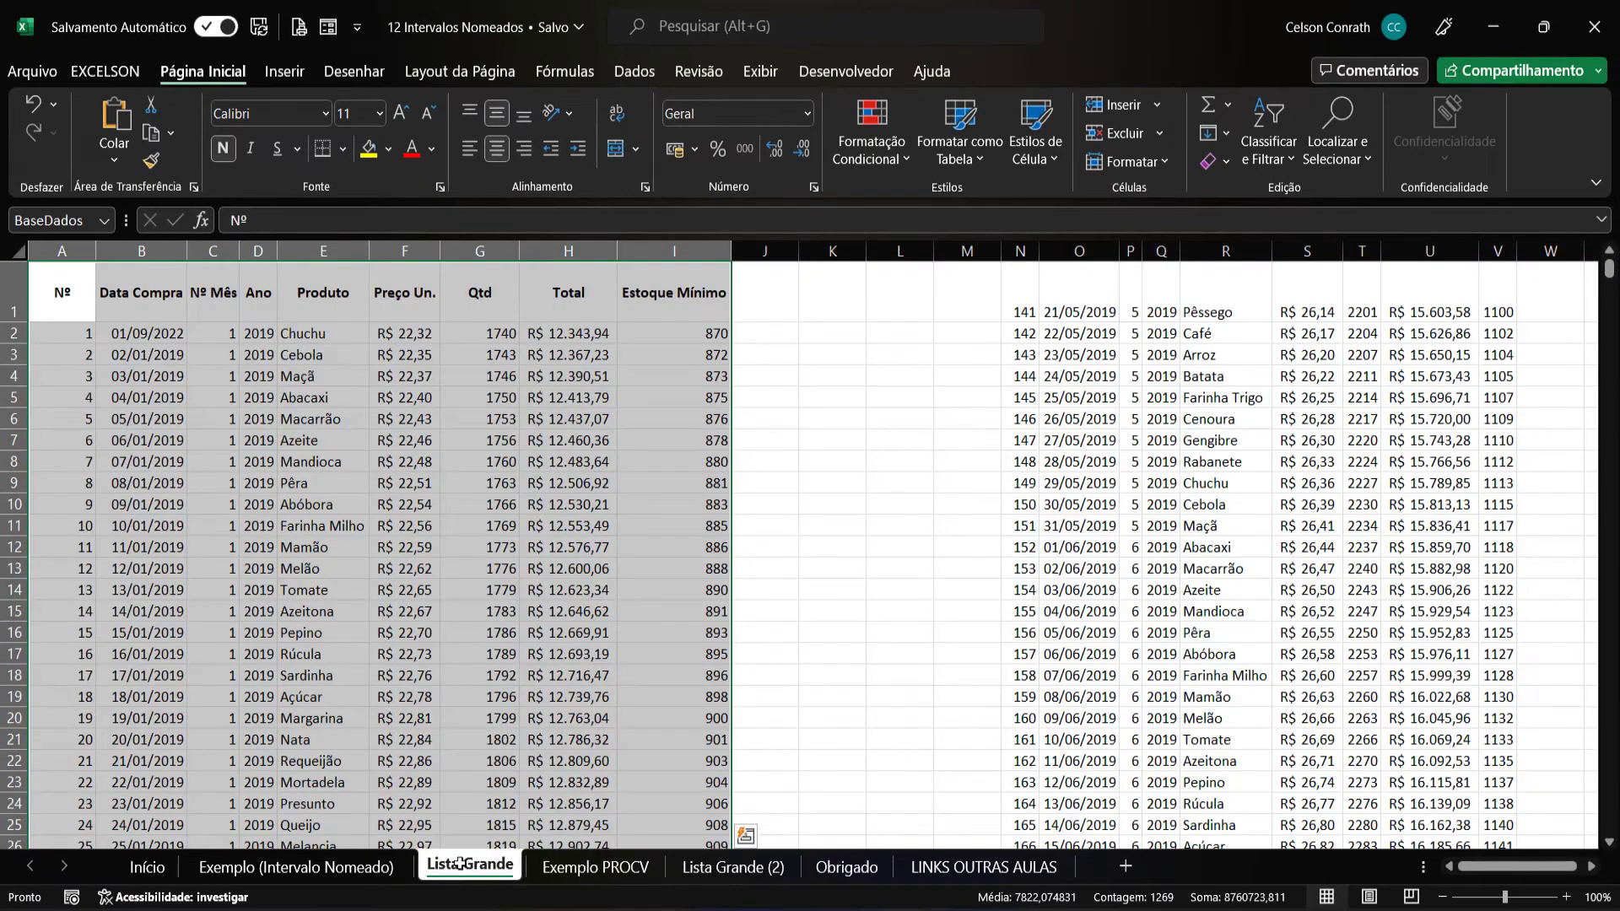
pyautogui.click(68, 304)
pyautogui.click(135, 300)
pyautogui.click(200, 297)
pyautogui.click(258, 295)
pyautogui.click(324, 295)
pyautogui.click(404, 295)
pyautogui.click(495, 296)
pyautogui.click(582, 297)
pyautogui.click(639, 299)
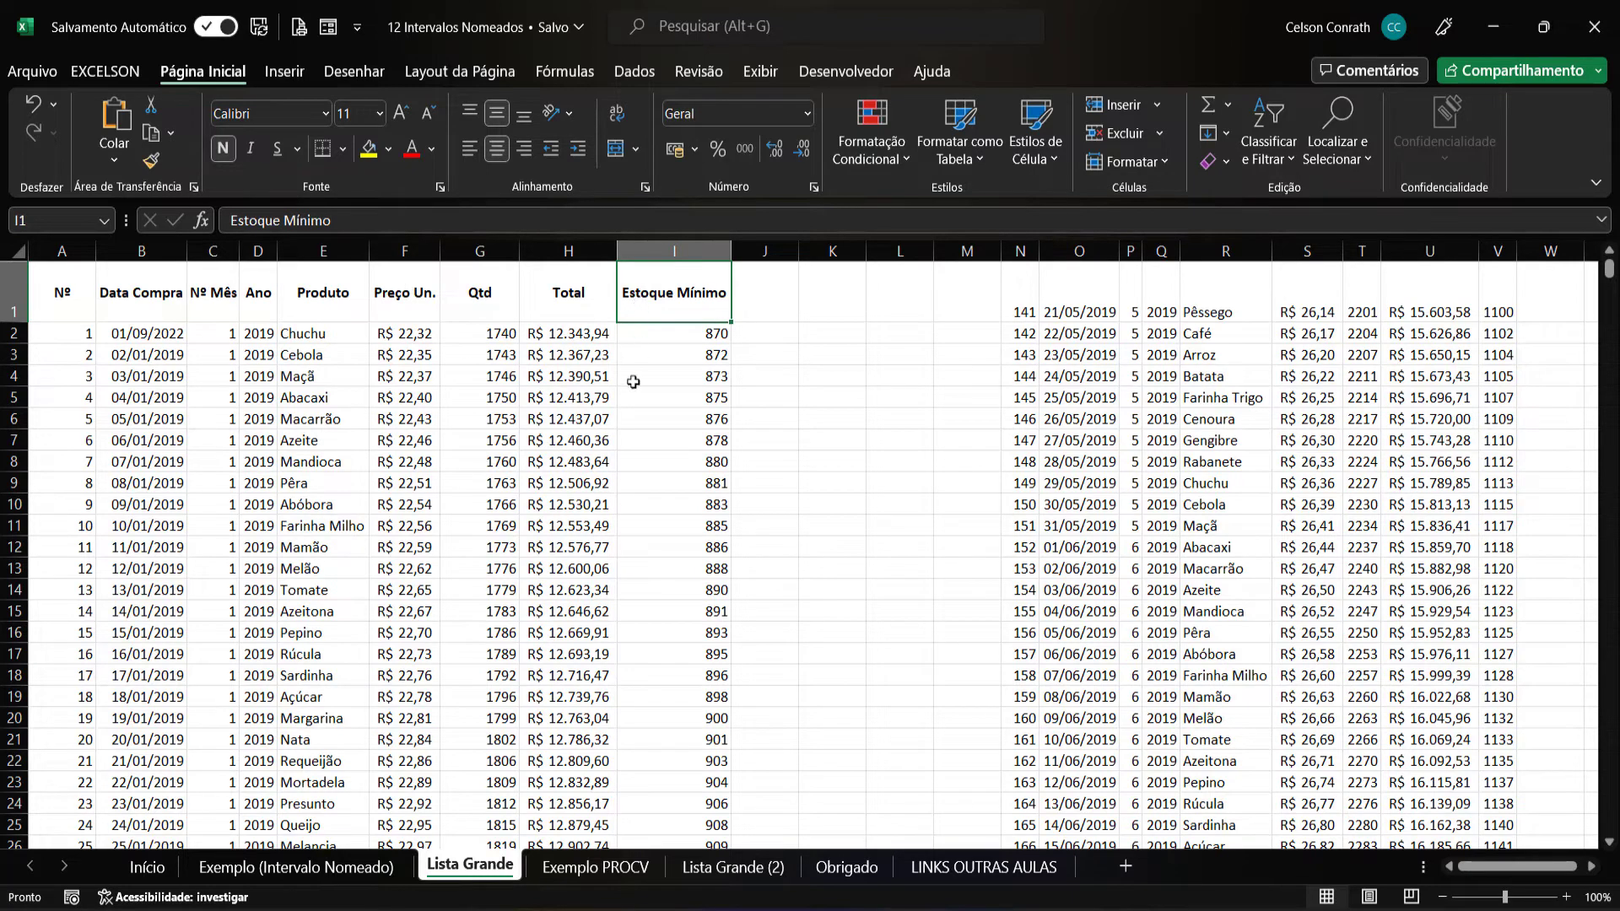
# - Test the lookups on the Exemplo PROCV sheet by entering Nº 1000 and 135 in C5
pyautogui.click(591, 866)
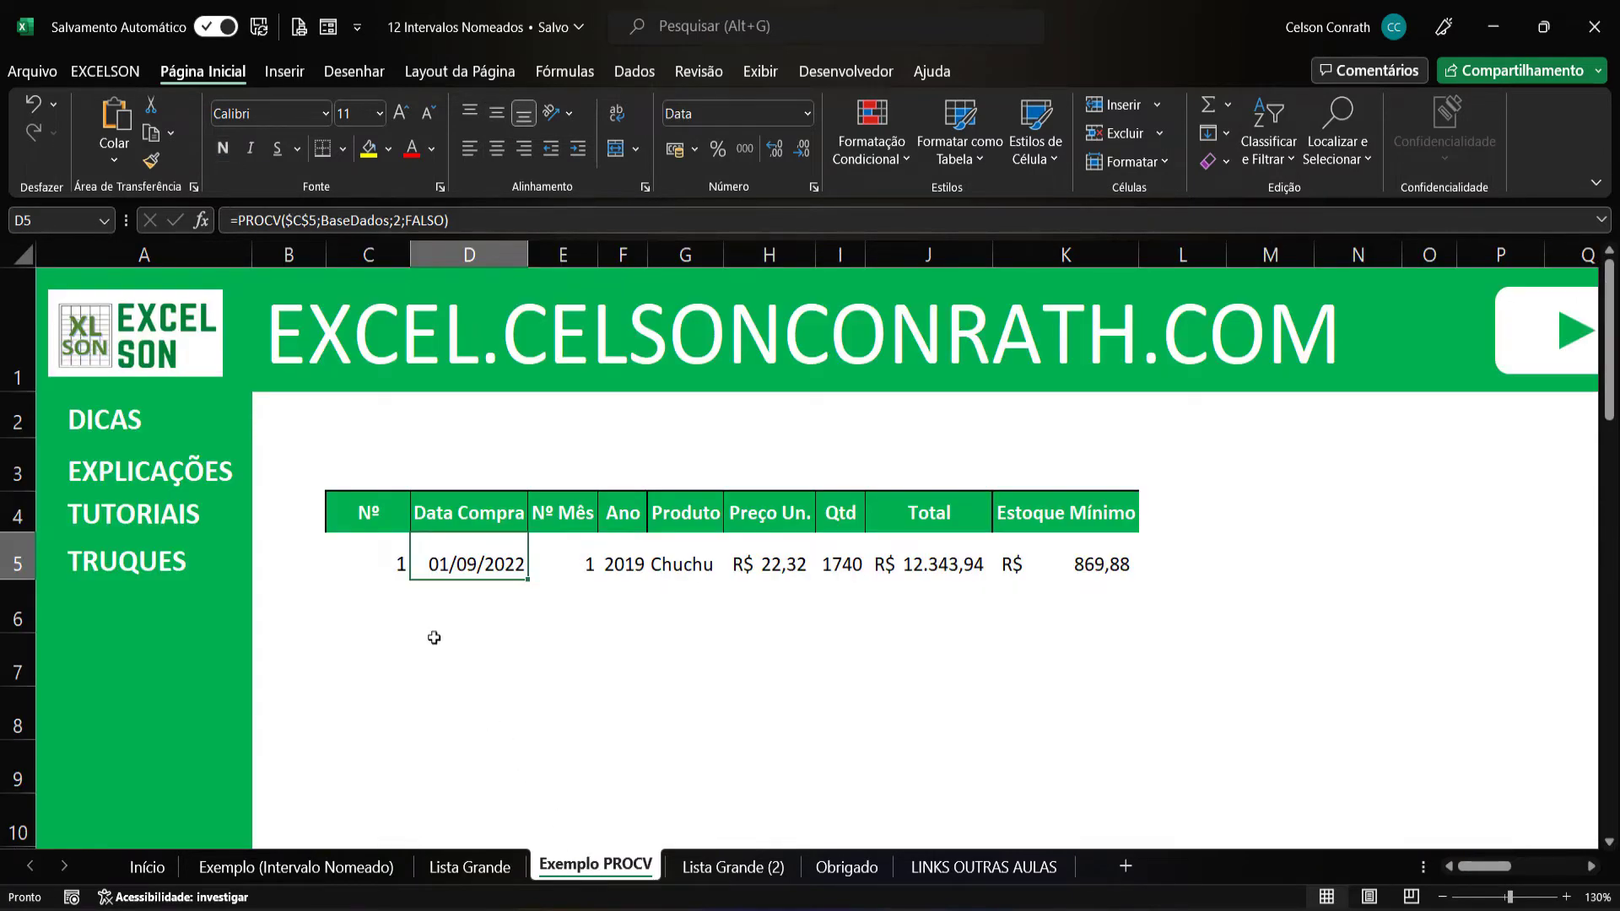
pyautogui.click(388, 570)
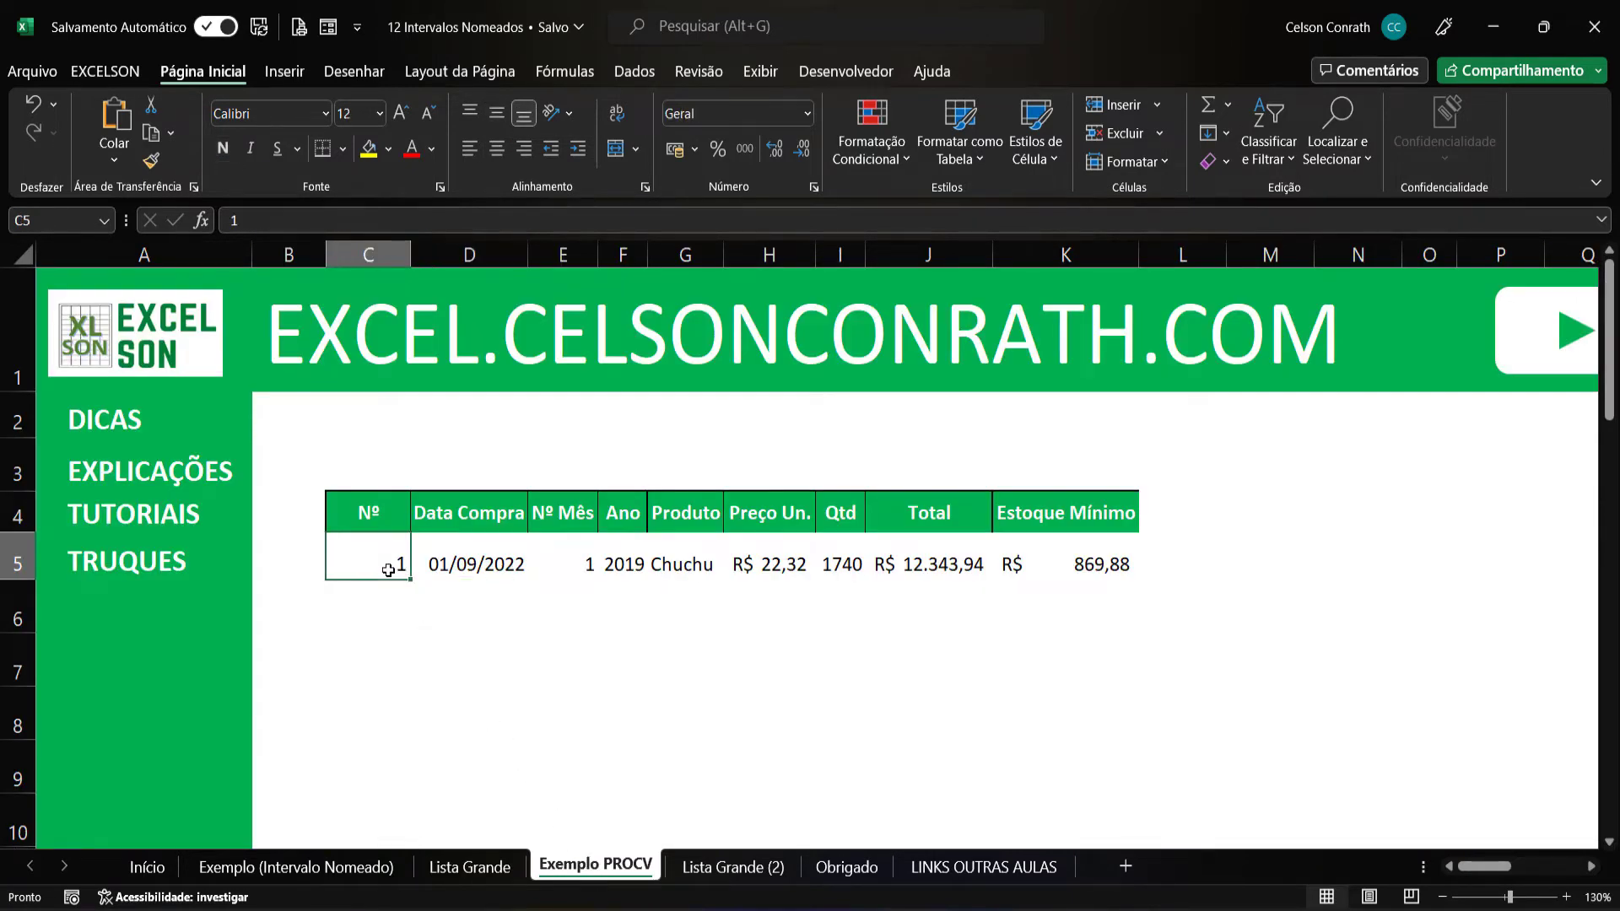
pyautogui.write('1000')
pyautogui.press('Return')
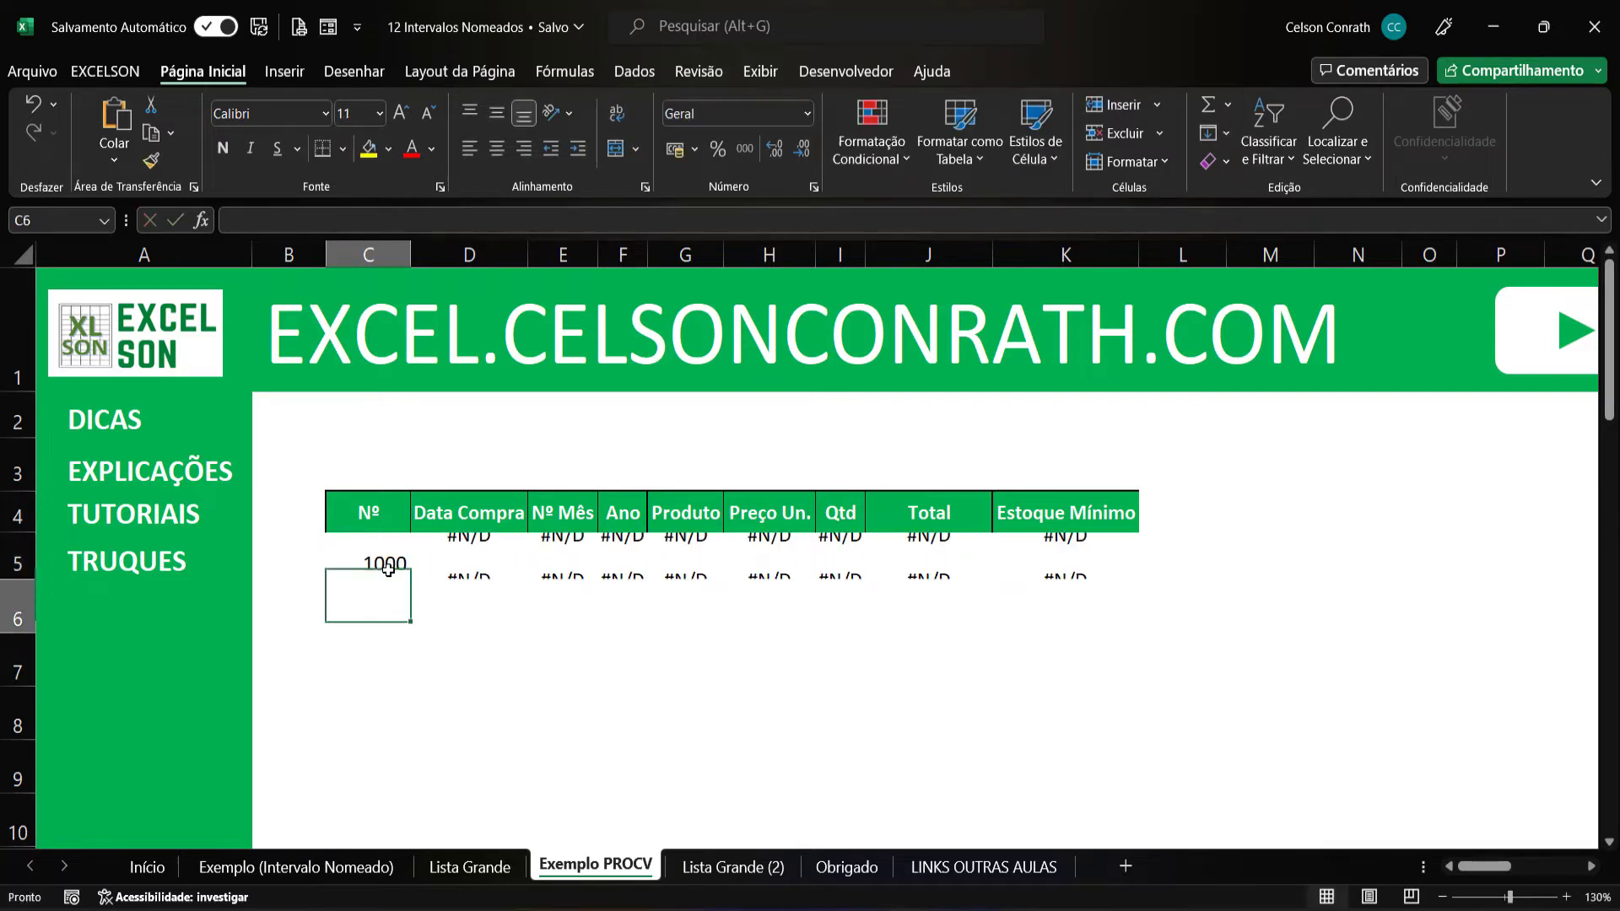
pyautogui.click(388, 570)
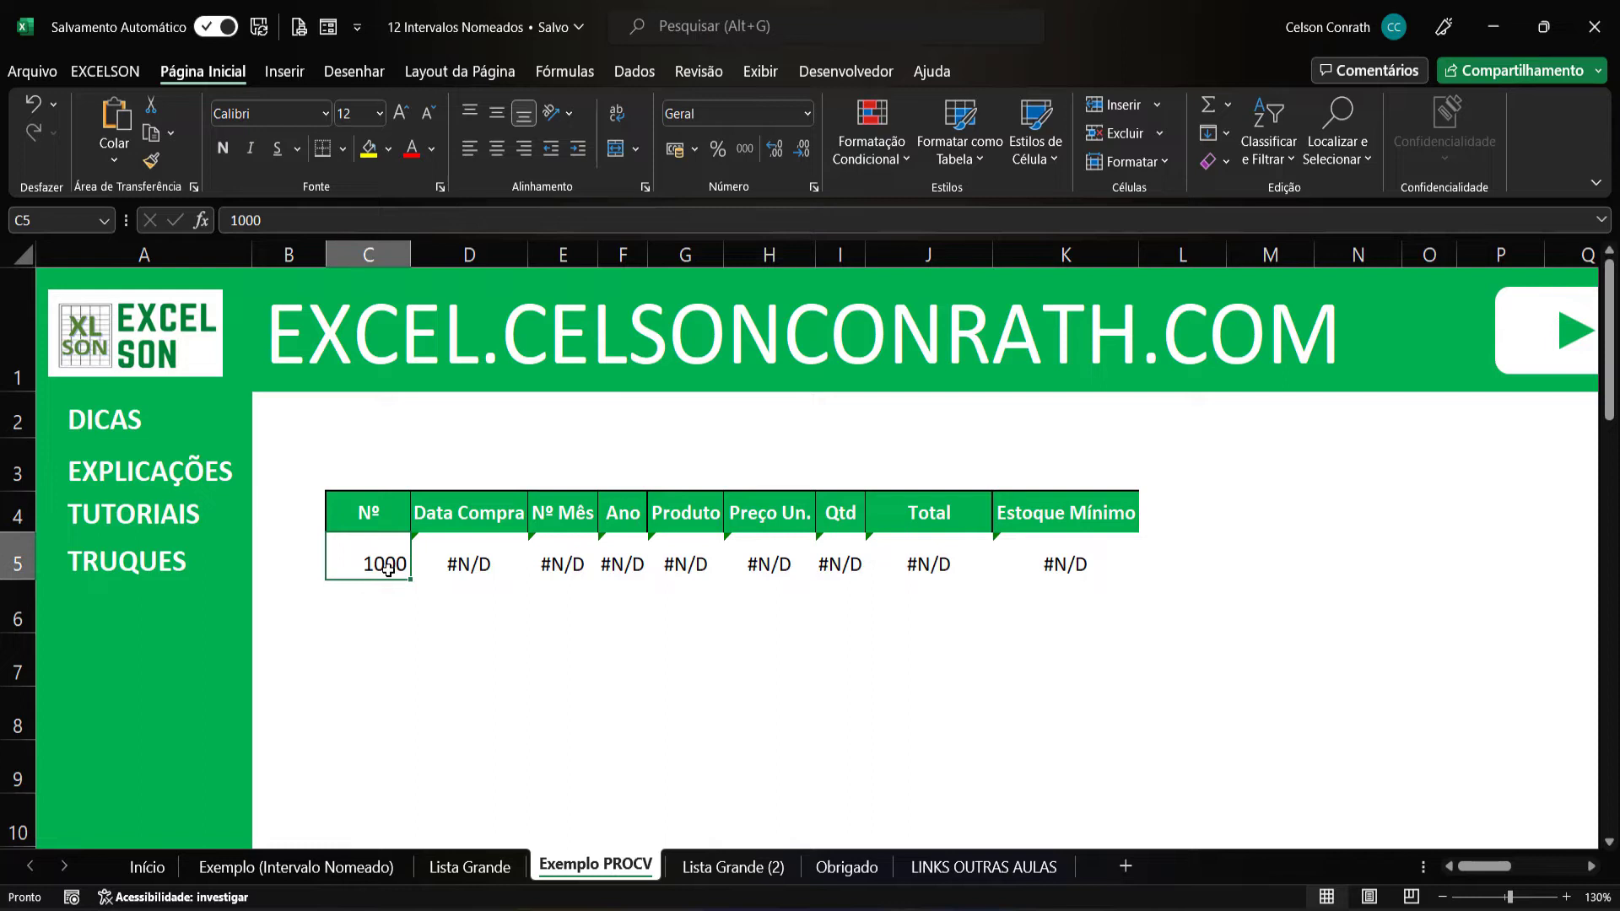
pyautogui.write('135')
pyautogui.press('Return')
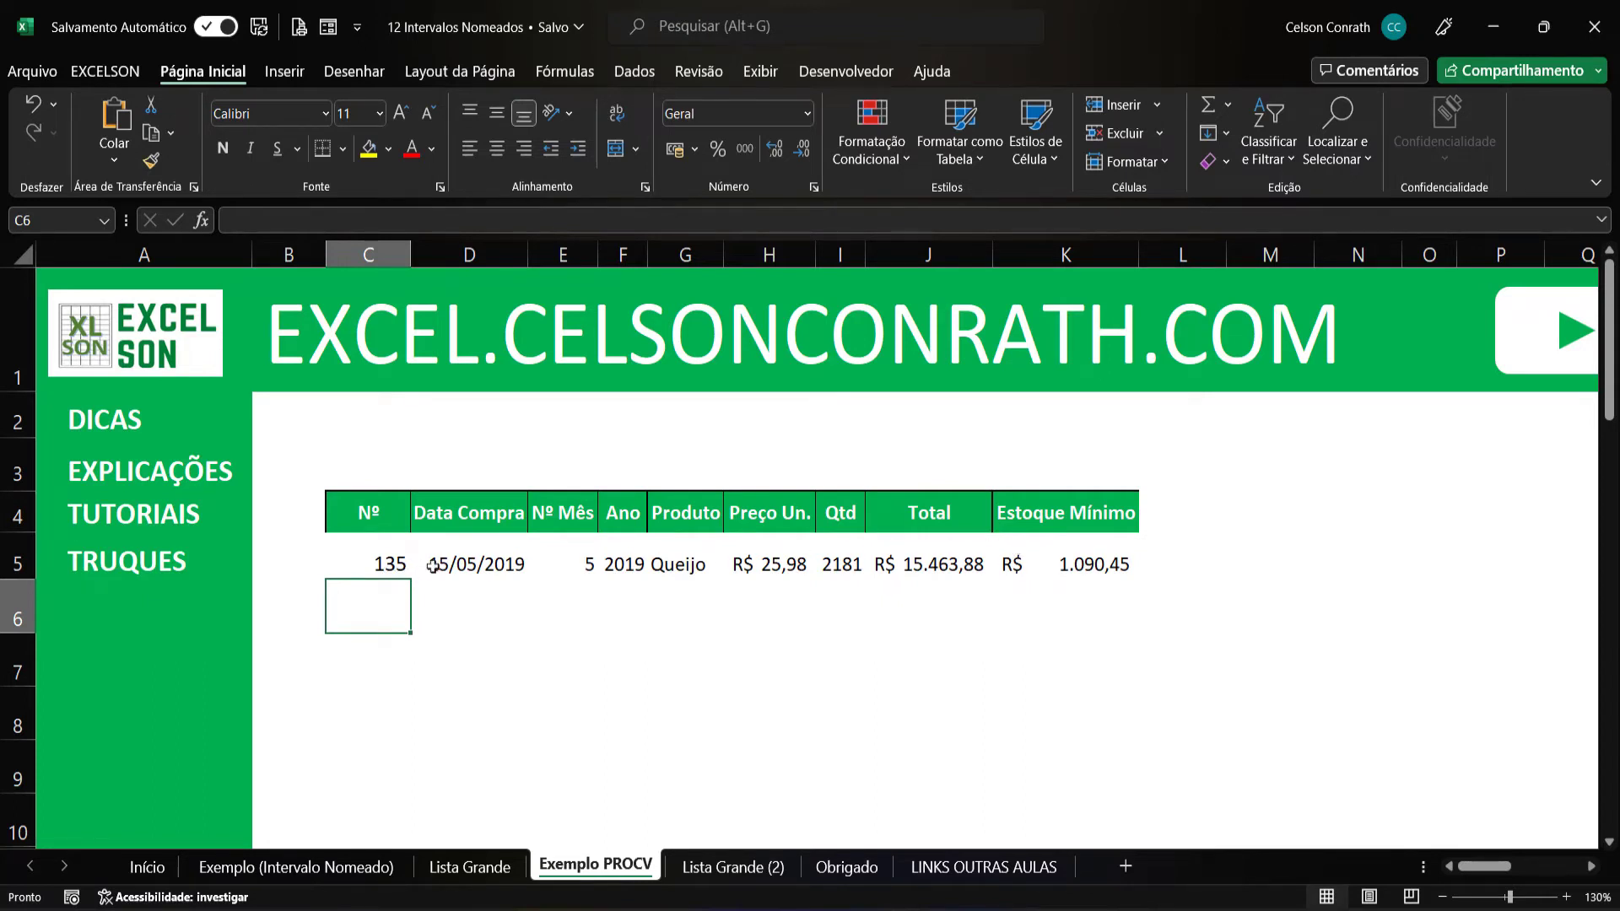
# - On Lista Grande, cut the records in N1:V1227 and paste them at A142, directly below the existing list
pyautogui.click(443, 869)
pyautogui.moveTo(1017, 308); pyautogui.dragTo(1498, 439)
pyautogui.hotkey('ctrl', 'shift', 'Down')
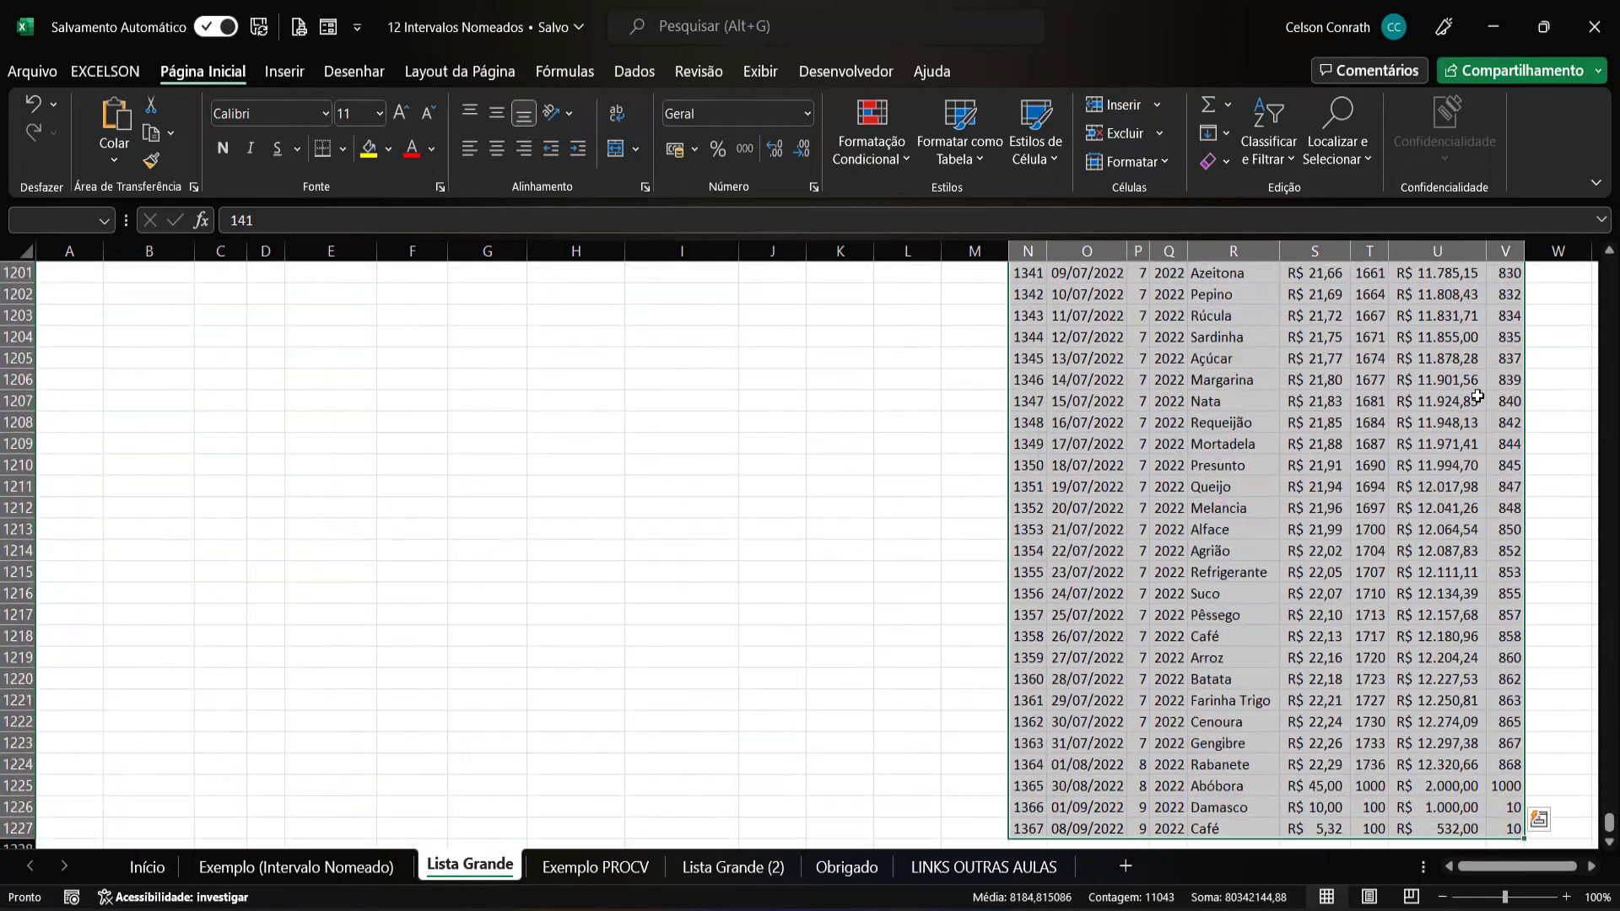
pyautogui.scroll(18, 1477, 396)
pyautogui.scroll(20, 1478, 395)
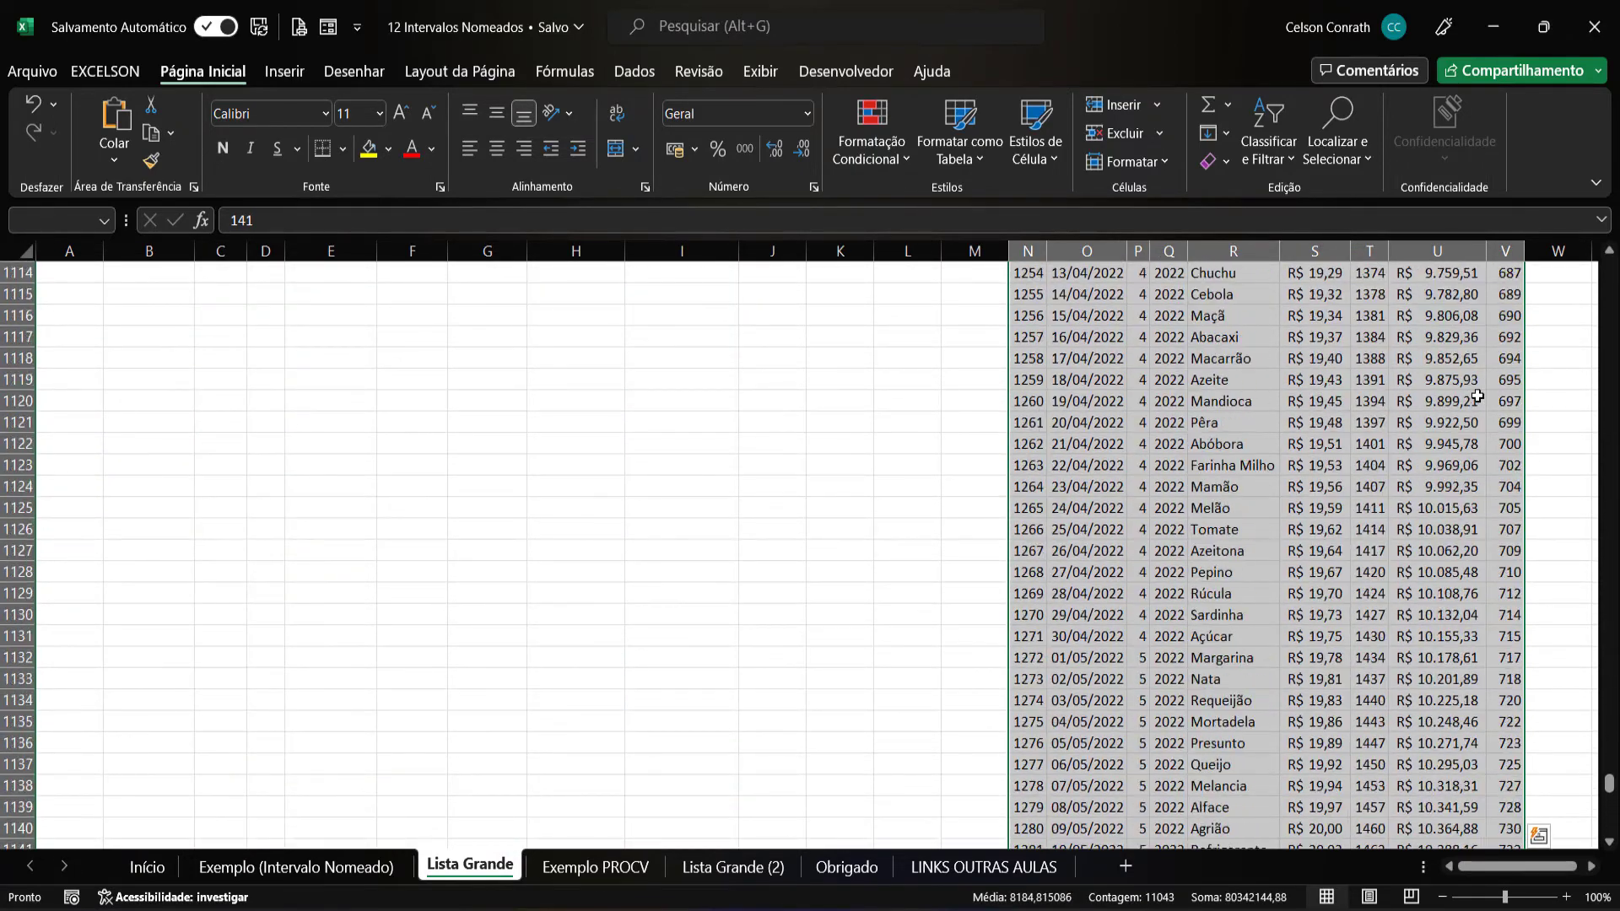
pyautogui.scroll(9, 1322, 440)
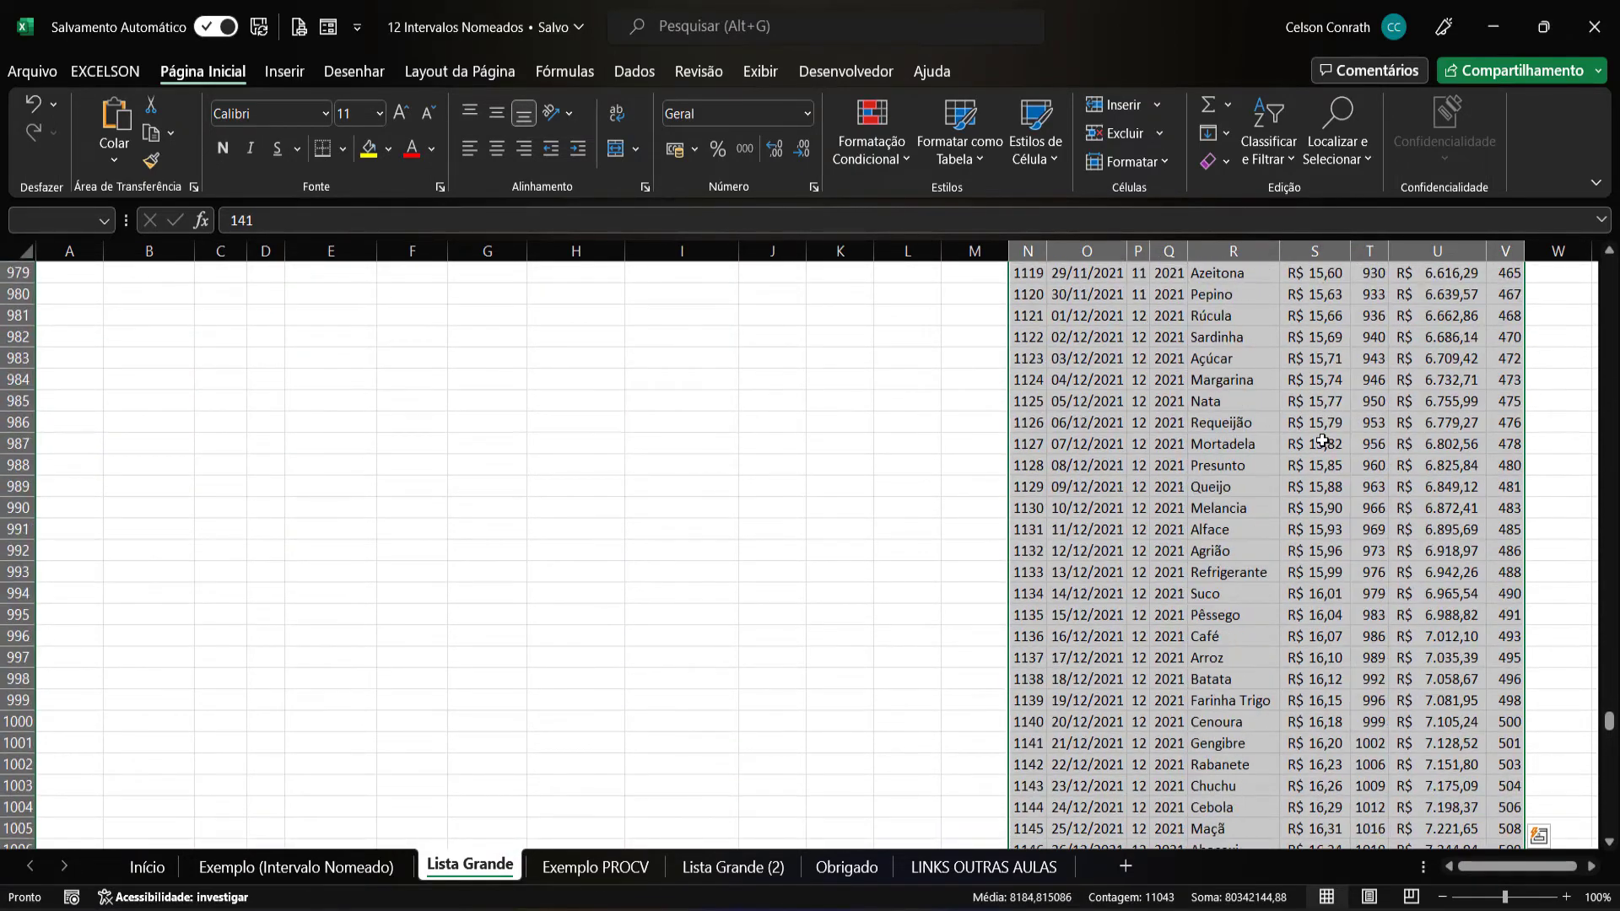
pyautogui.hotkey('ctrl', 'x')
pyautogui.scroll(20, 1322, 441)
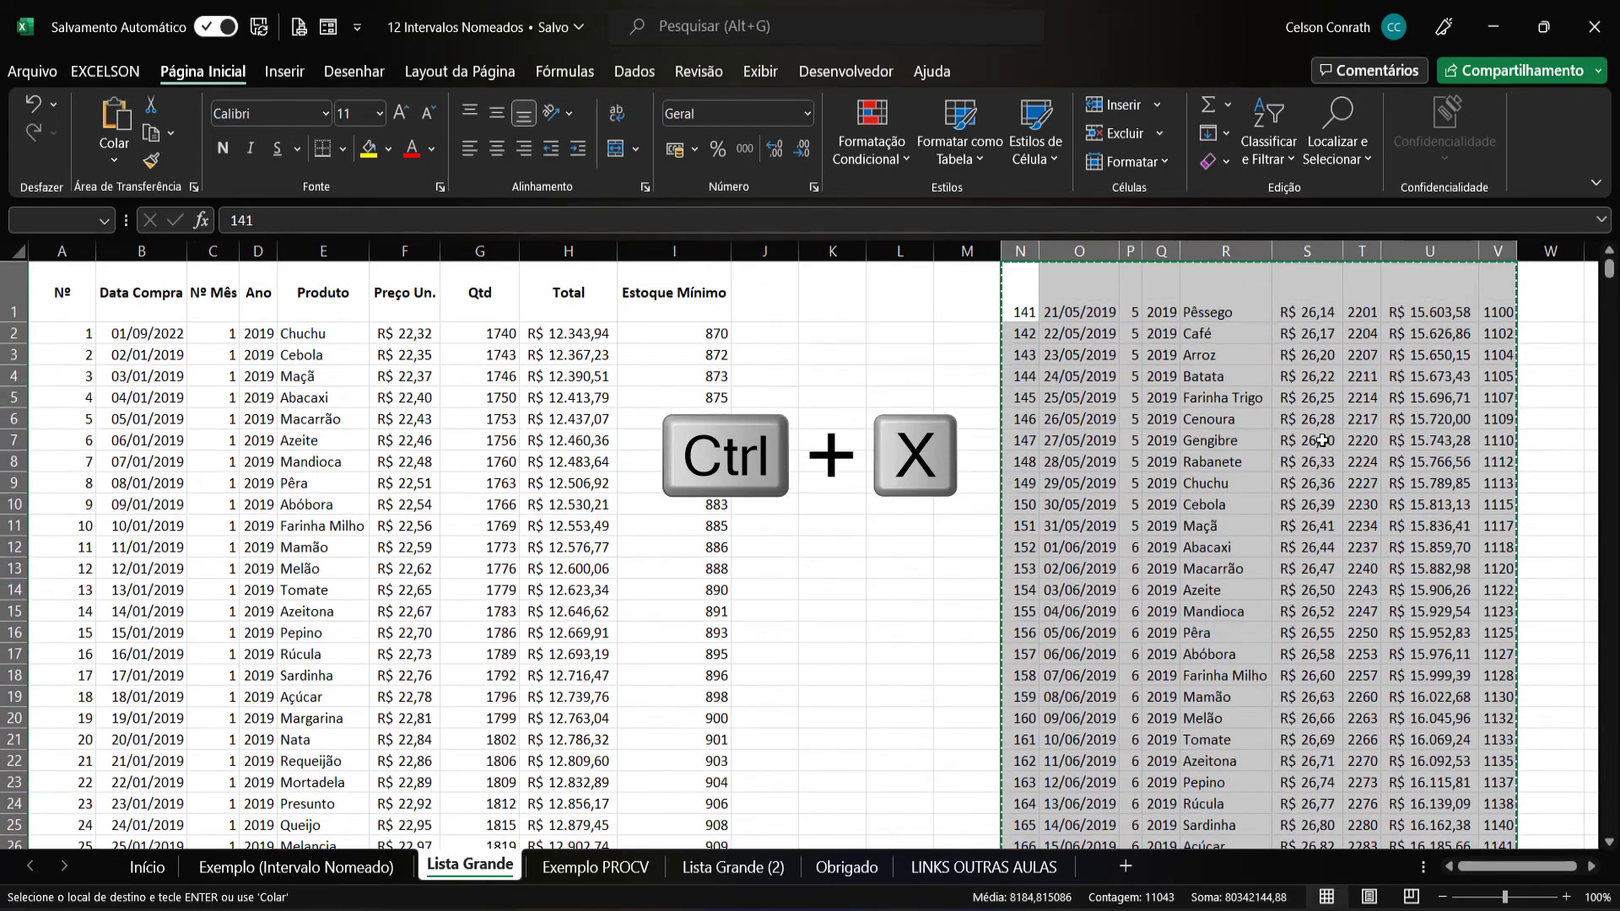
pyautogui.click(64, 646)
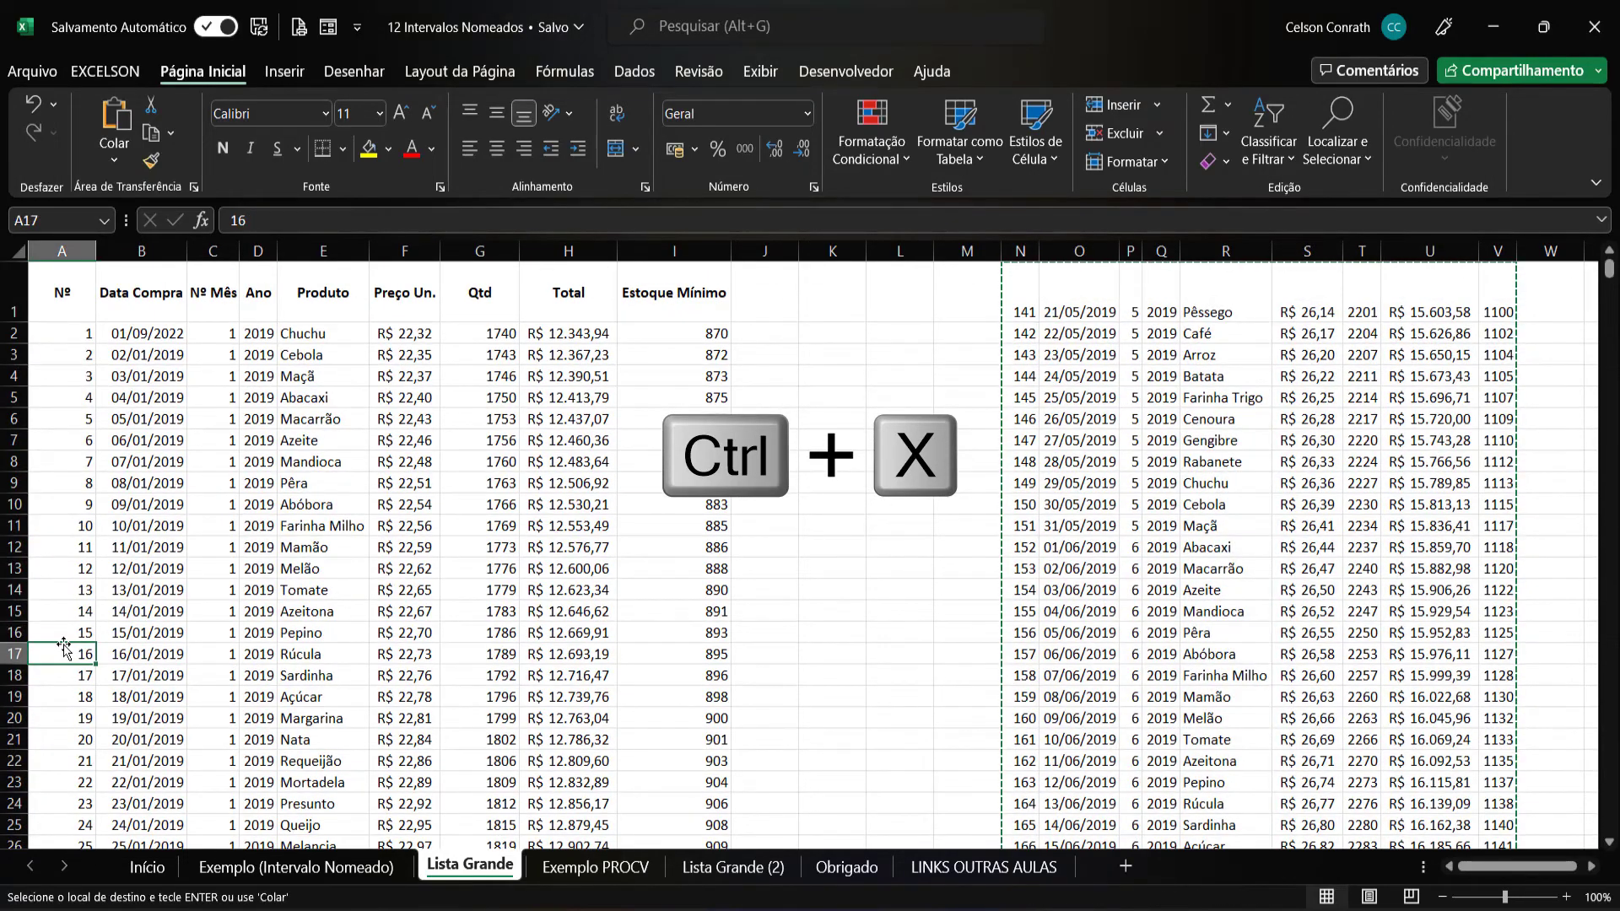
pyautogui.hotkey('ctrl', 'Down')
pyautogui.press('Return')
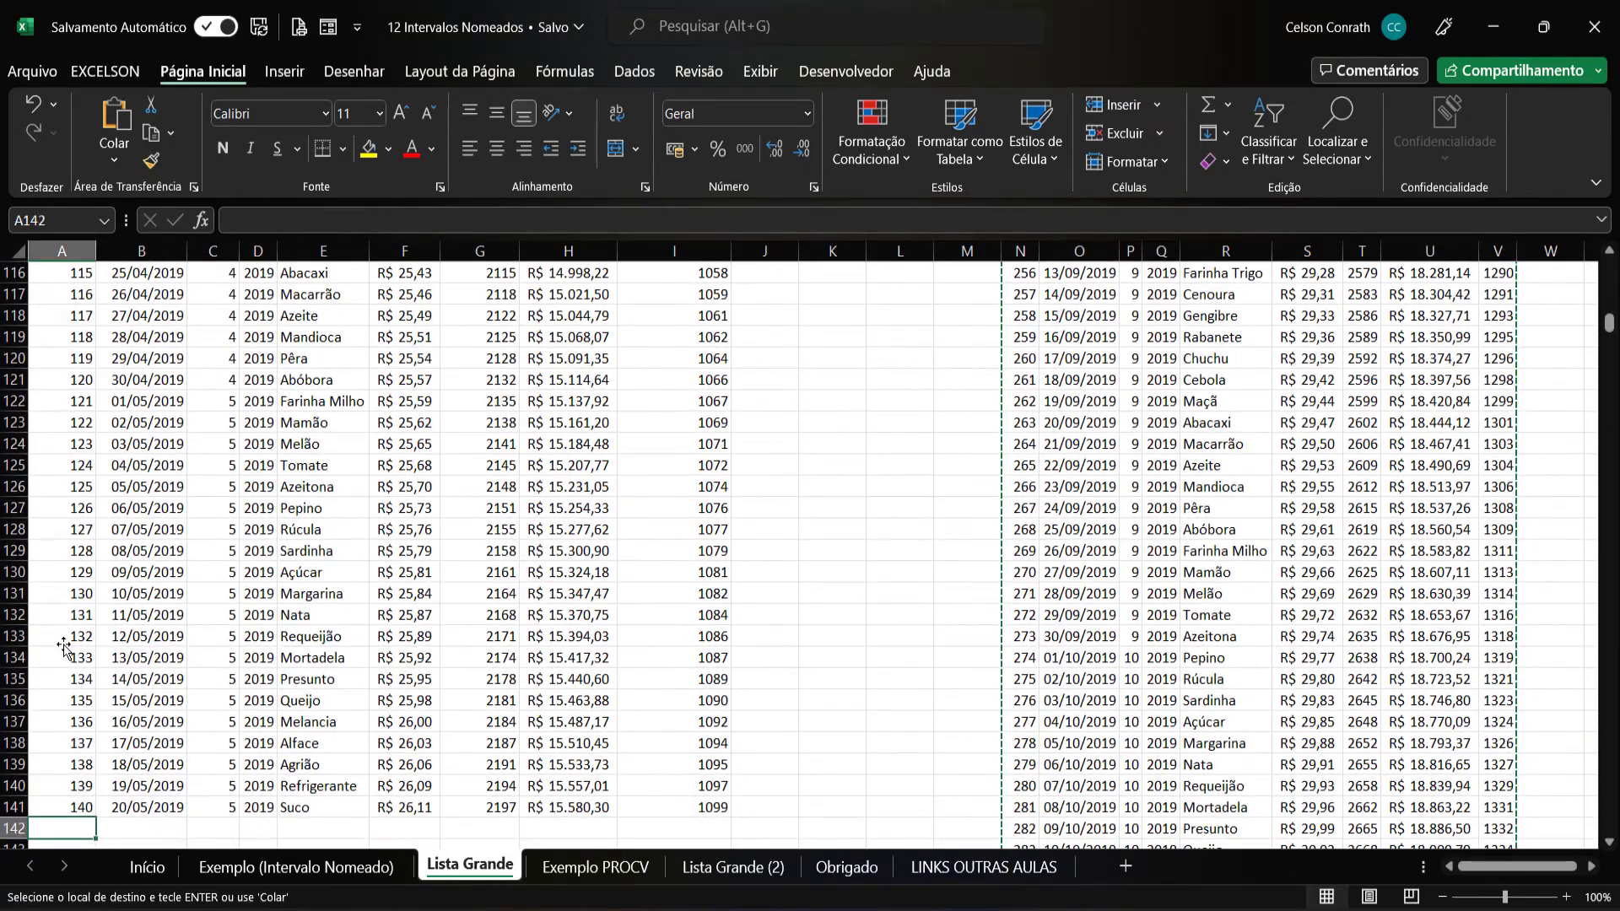
pyautogui.press('Right')
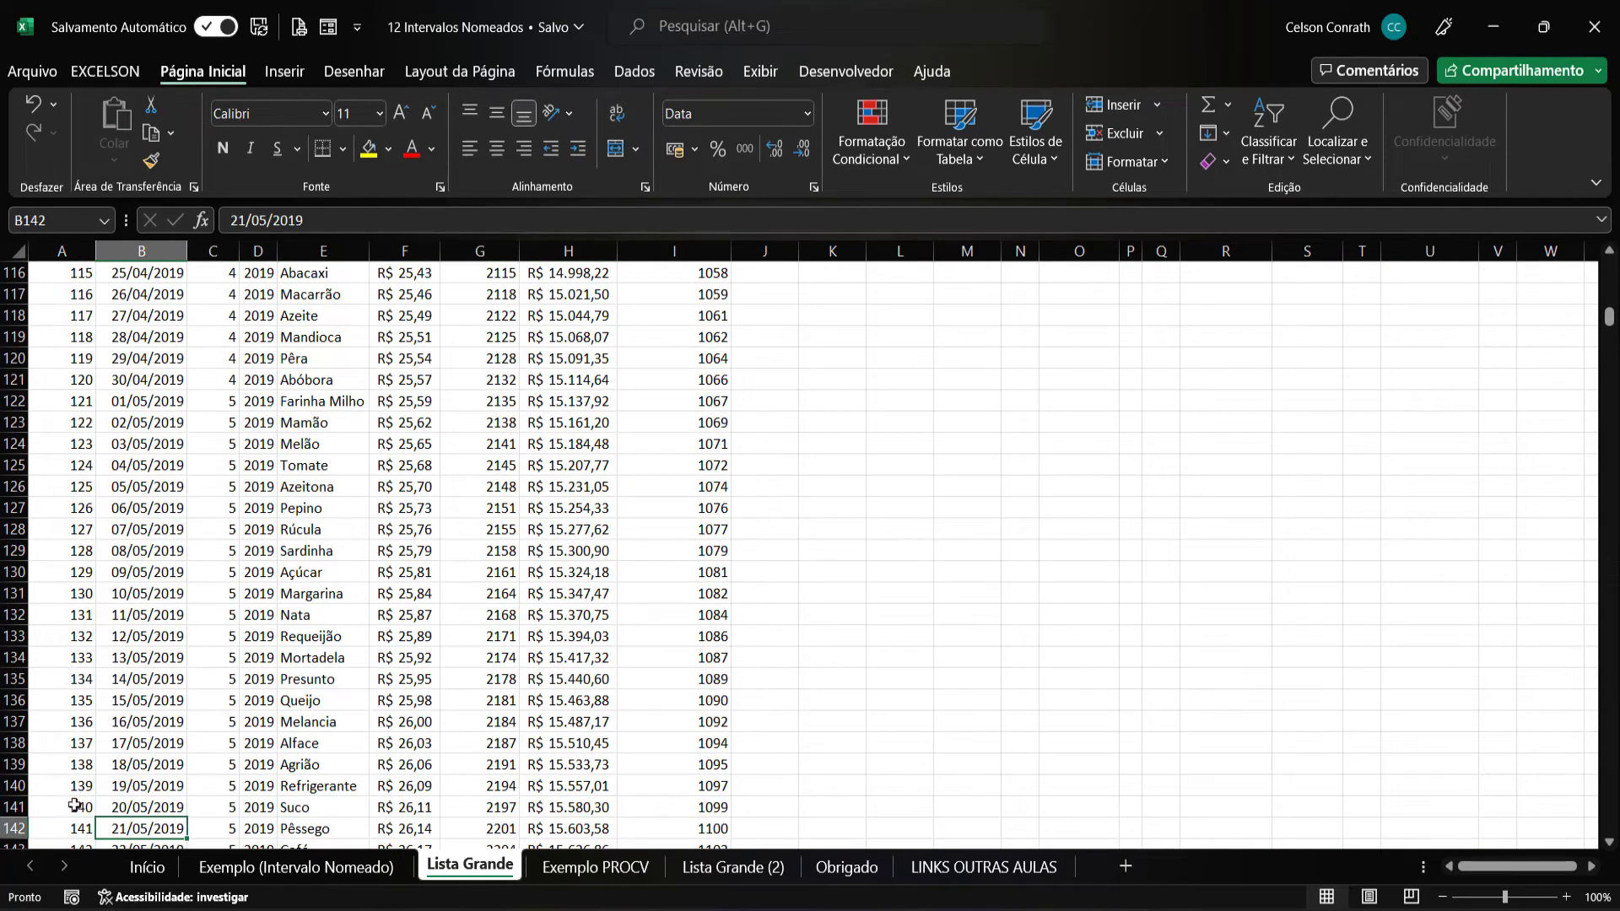
# - Enter 141 as the Nº in C5 on the Exemplo PROCV sheet and check the Data Compra formula in D5
pyautogui.click(582, 866)
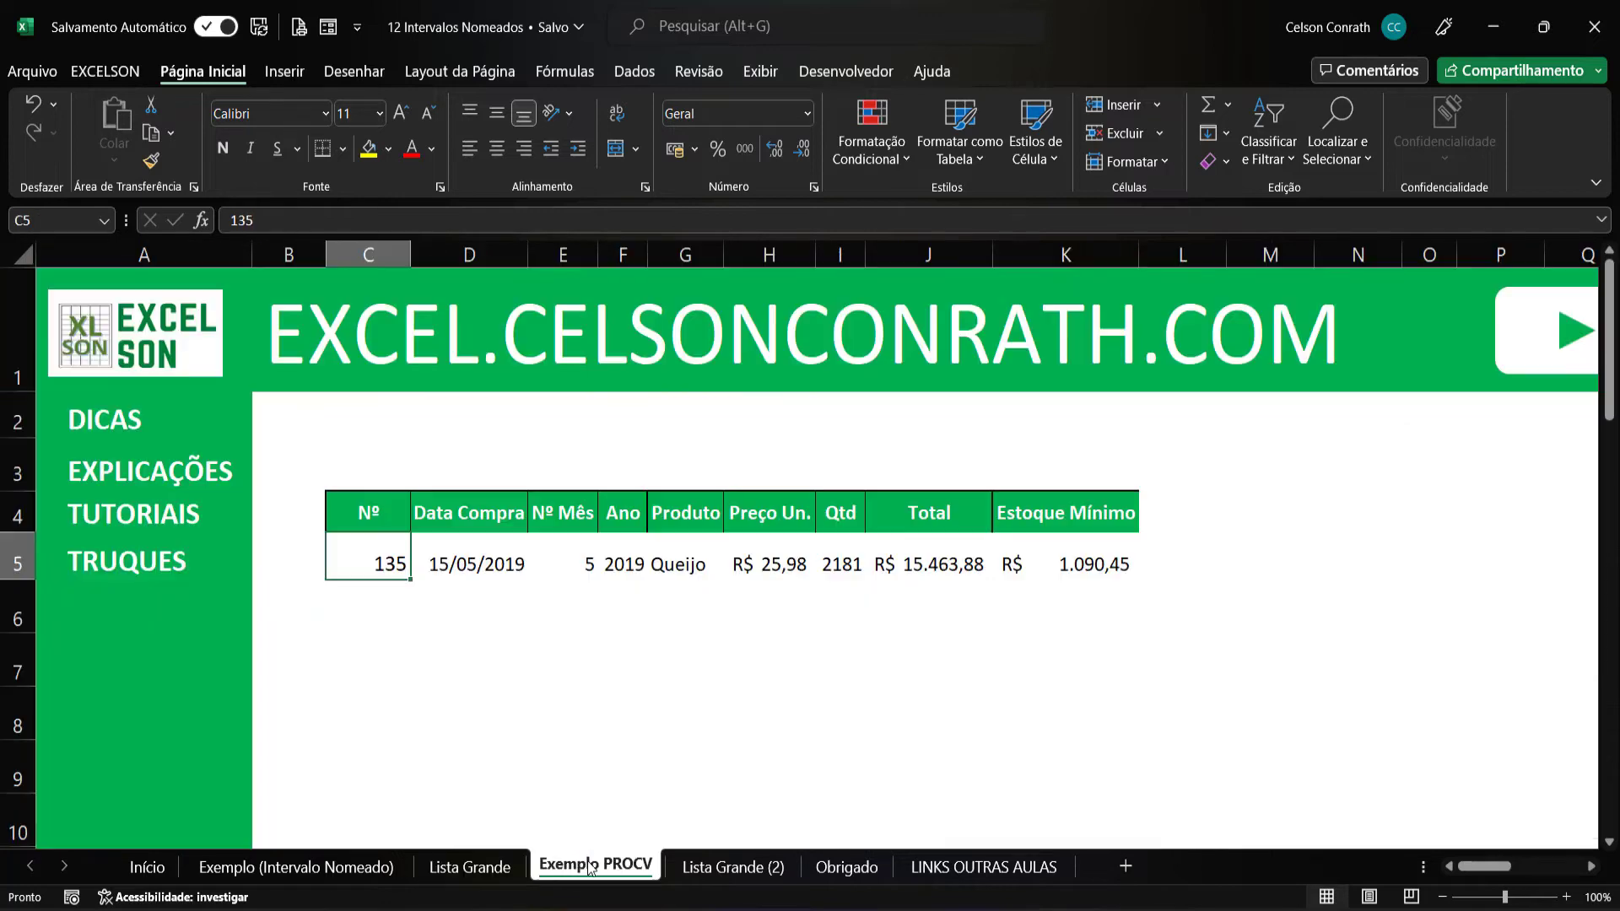
pyautogui.write('141')
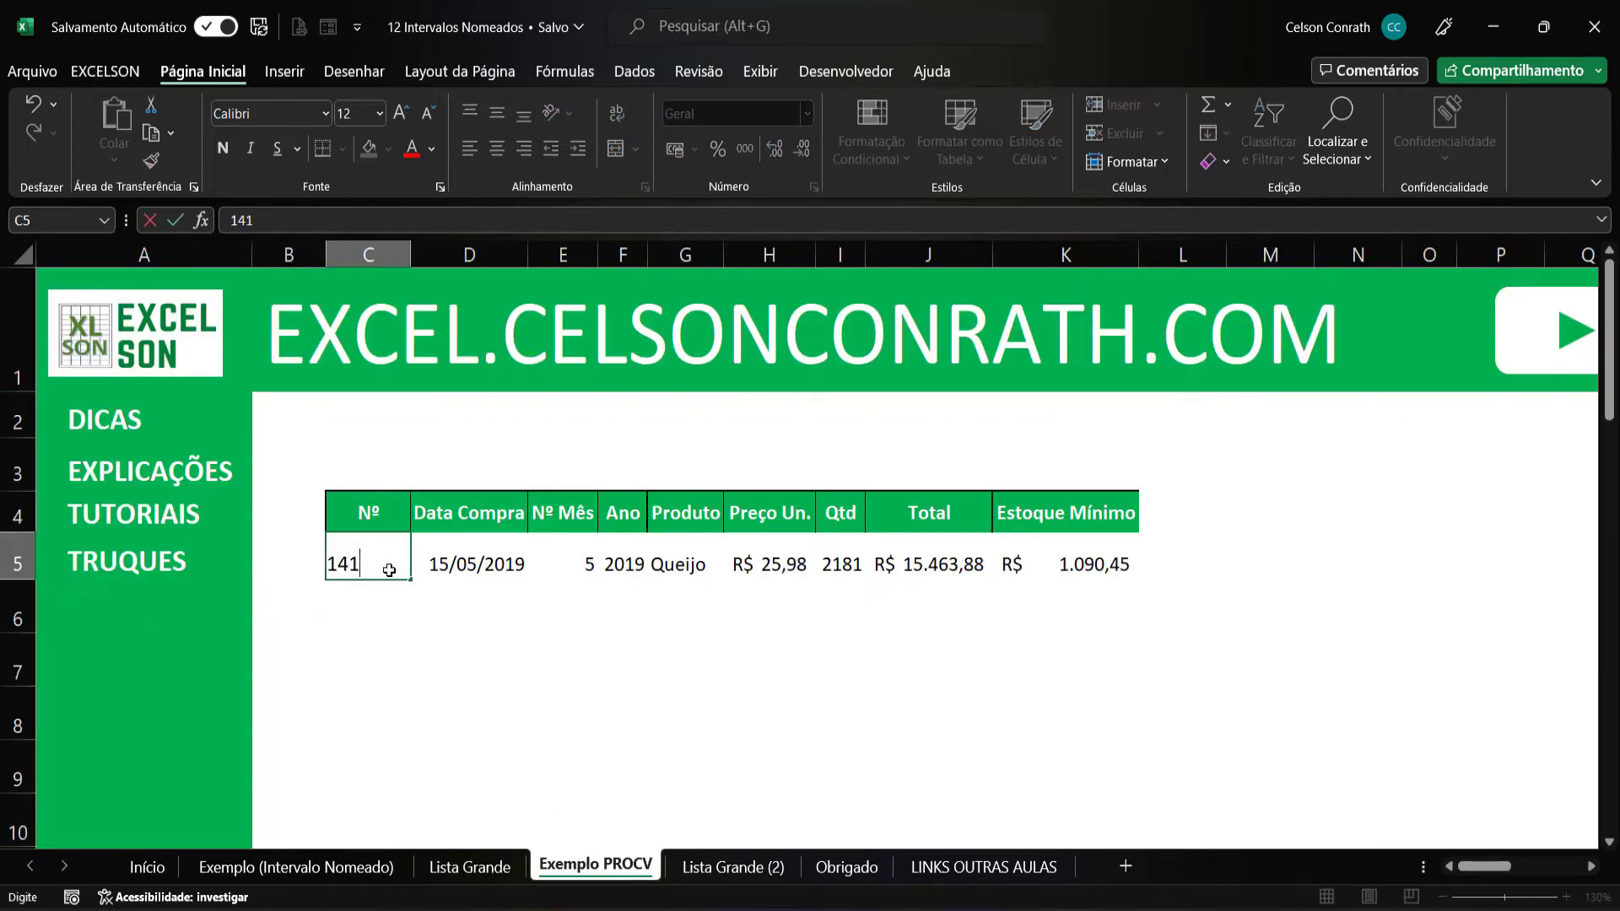
pyautogui.press('Return')
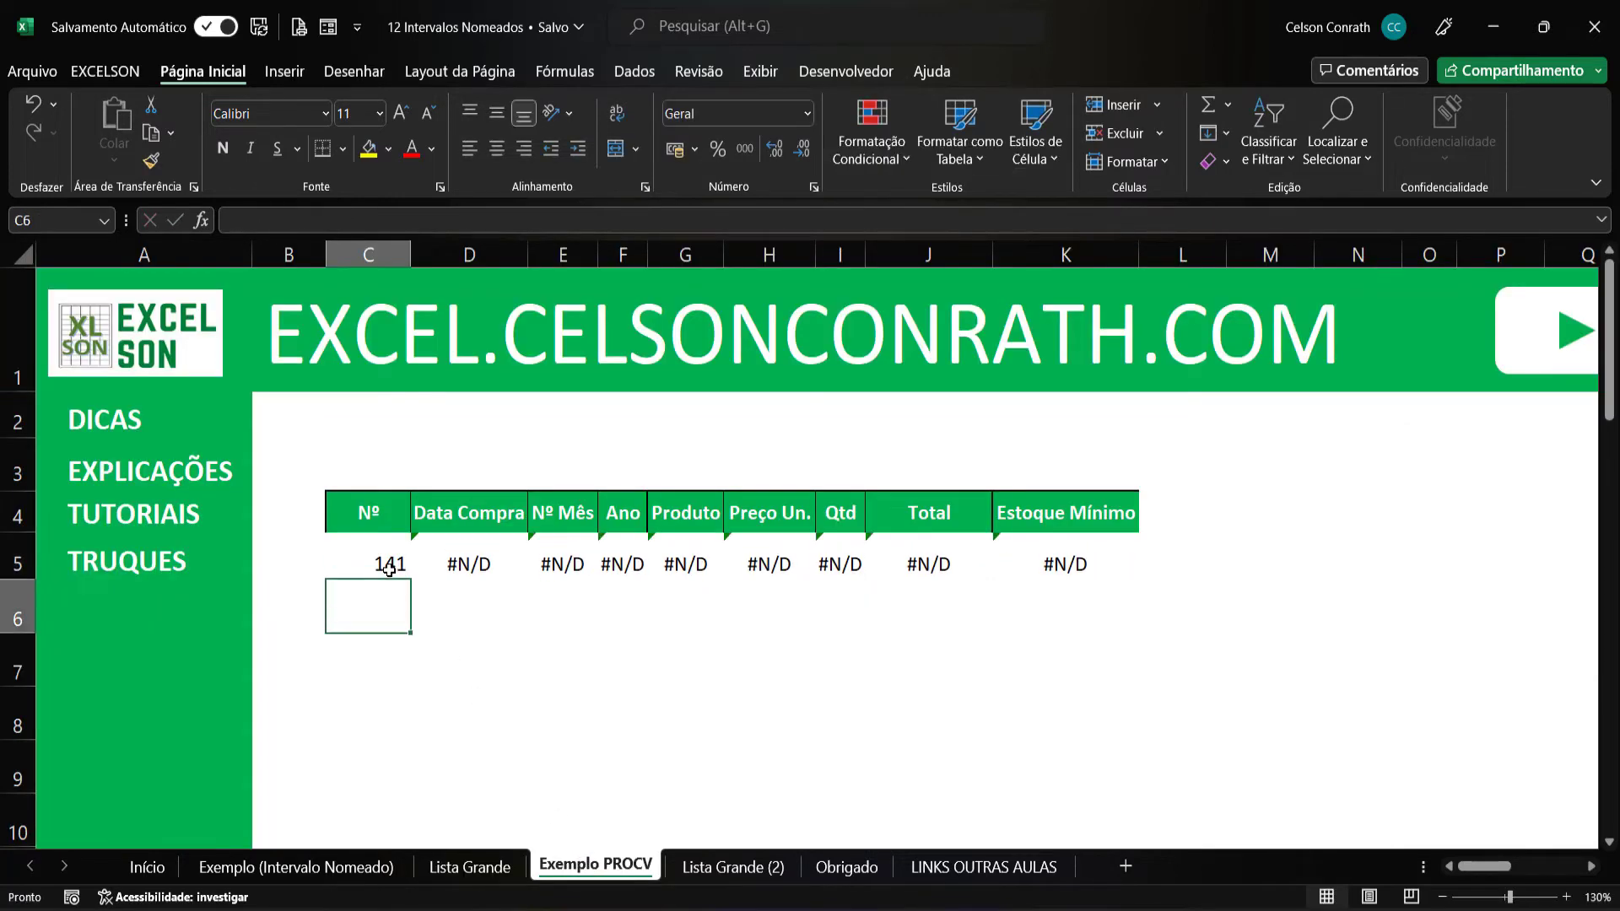
pyautogui.click(452, 573)
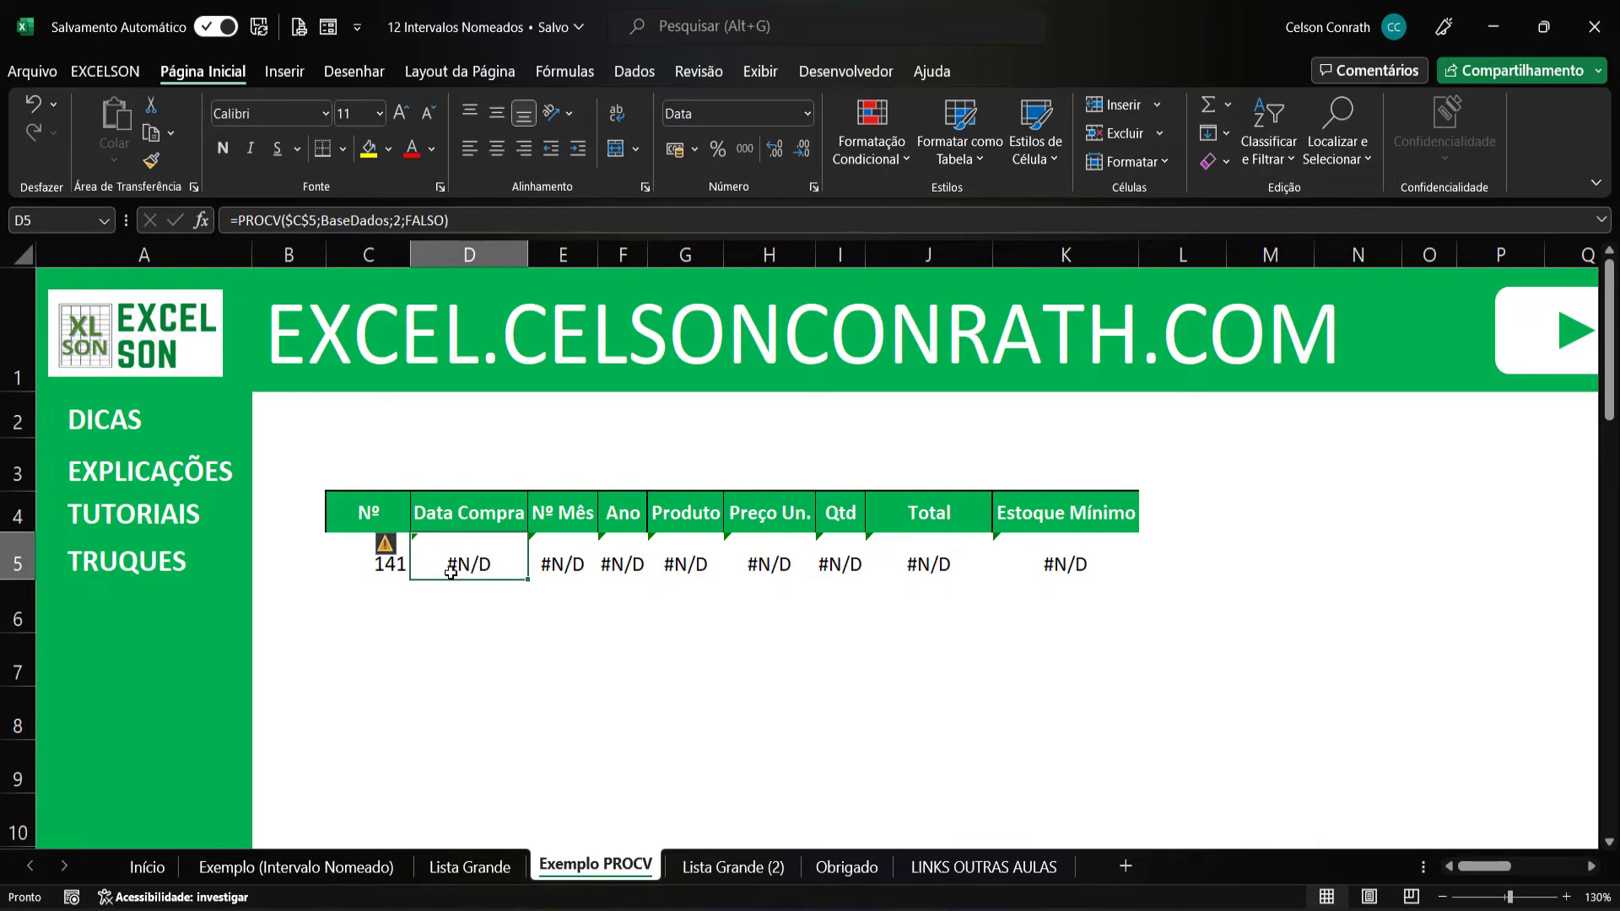
pyautogui.click(387, 571)
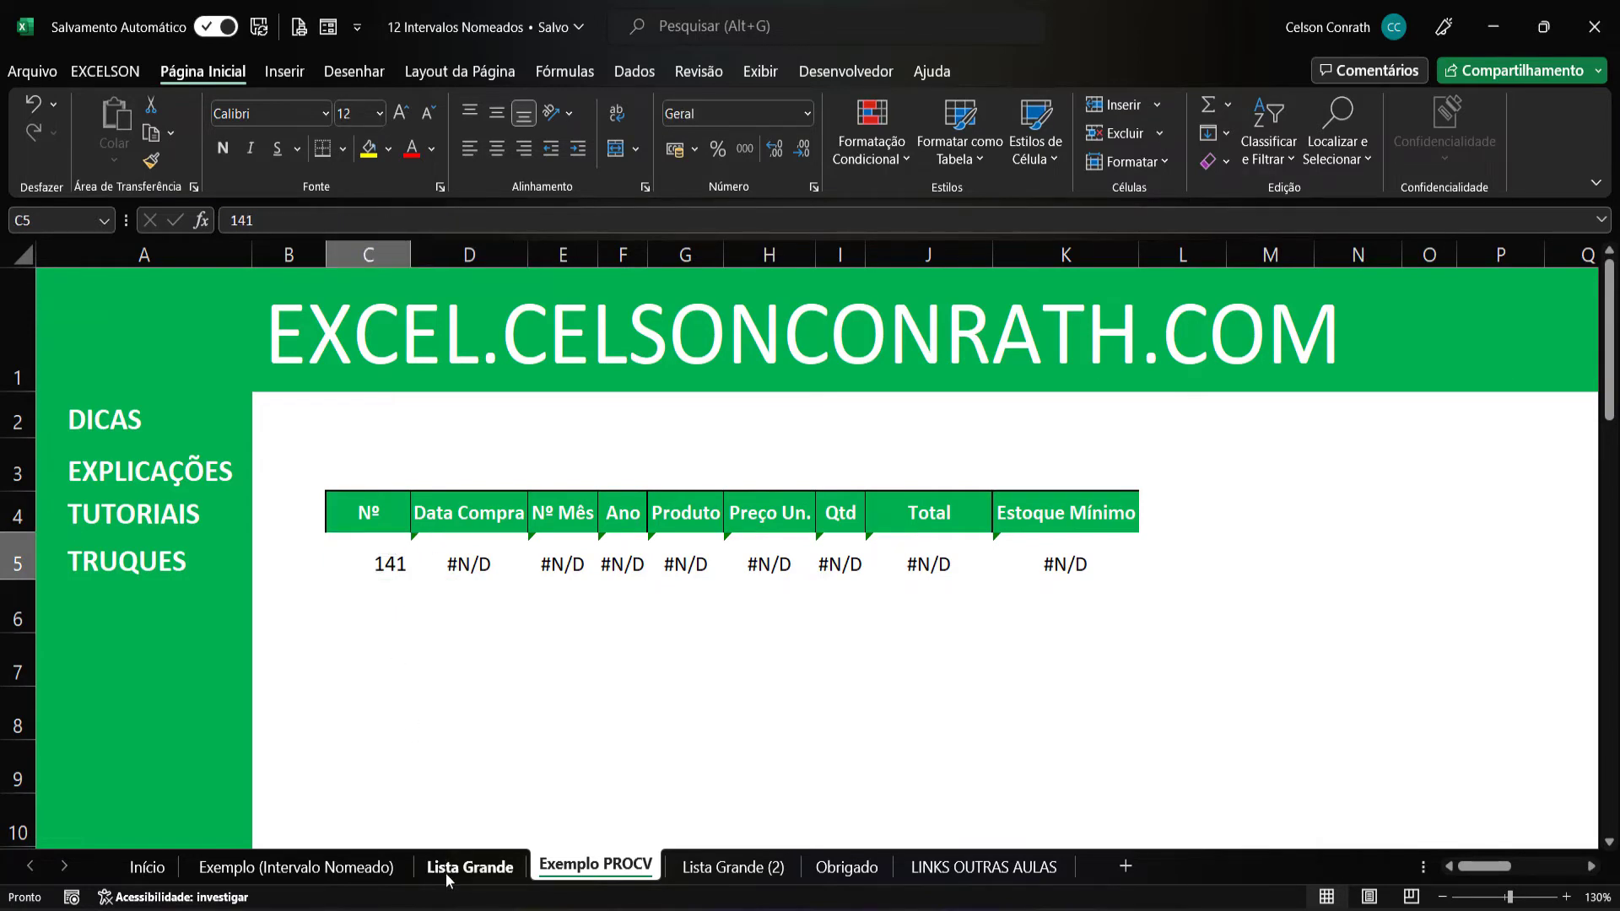
# - In the name manager, reselect the BaseDados reference on Lista Grande as $A$1:$I$1368 to cover the added records
pyautogui.click(448, 874)
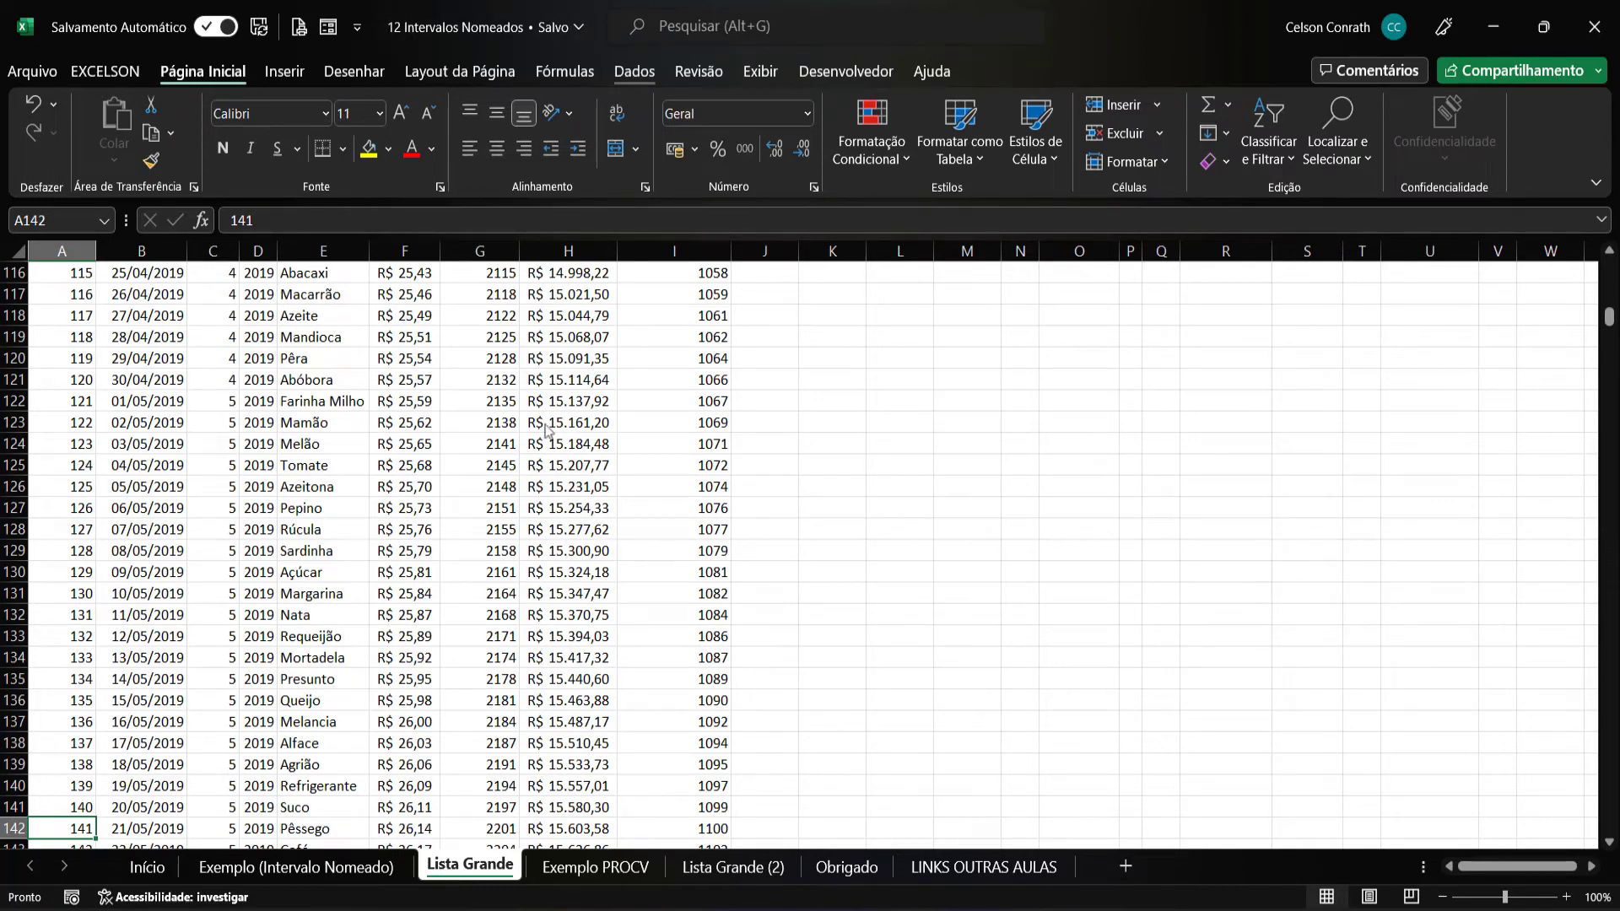
pyautogui.click(621, 78)
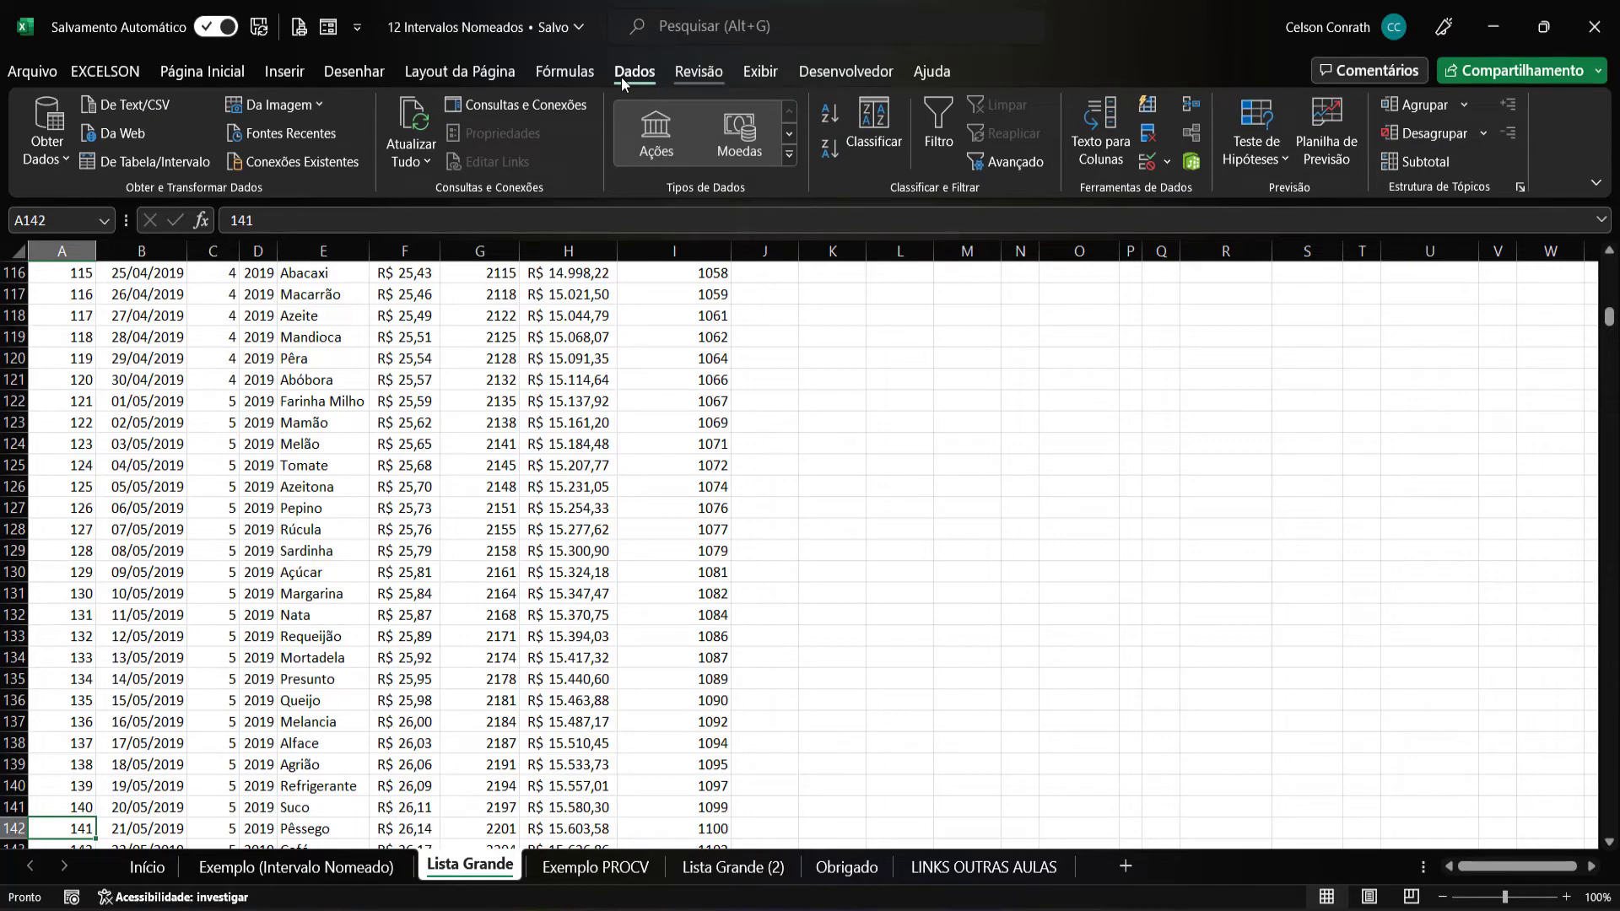
pyautogui.click(554, 74)
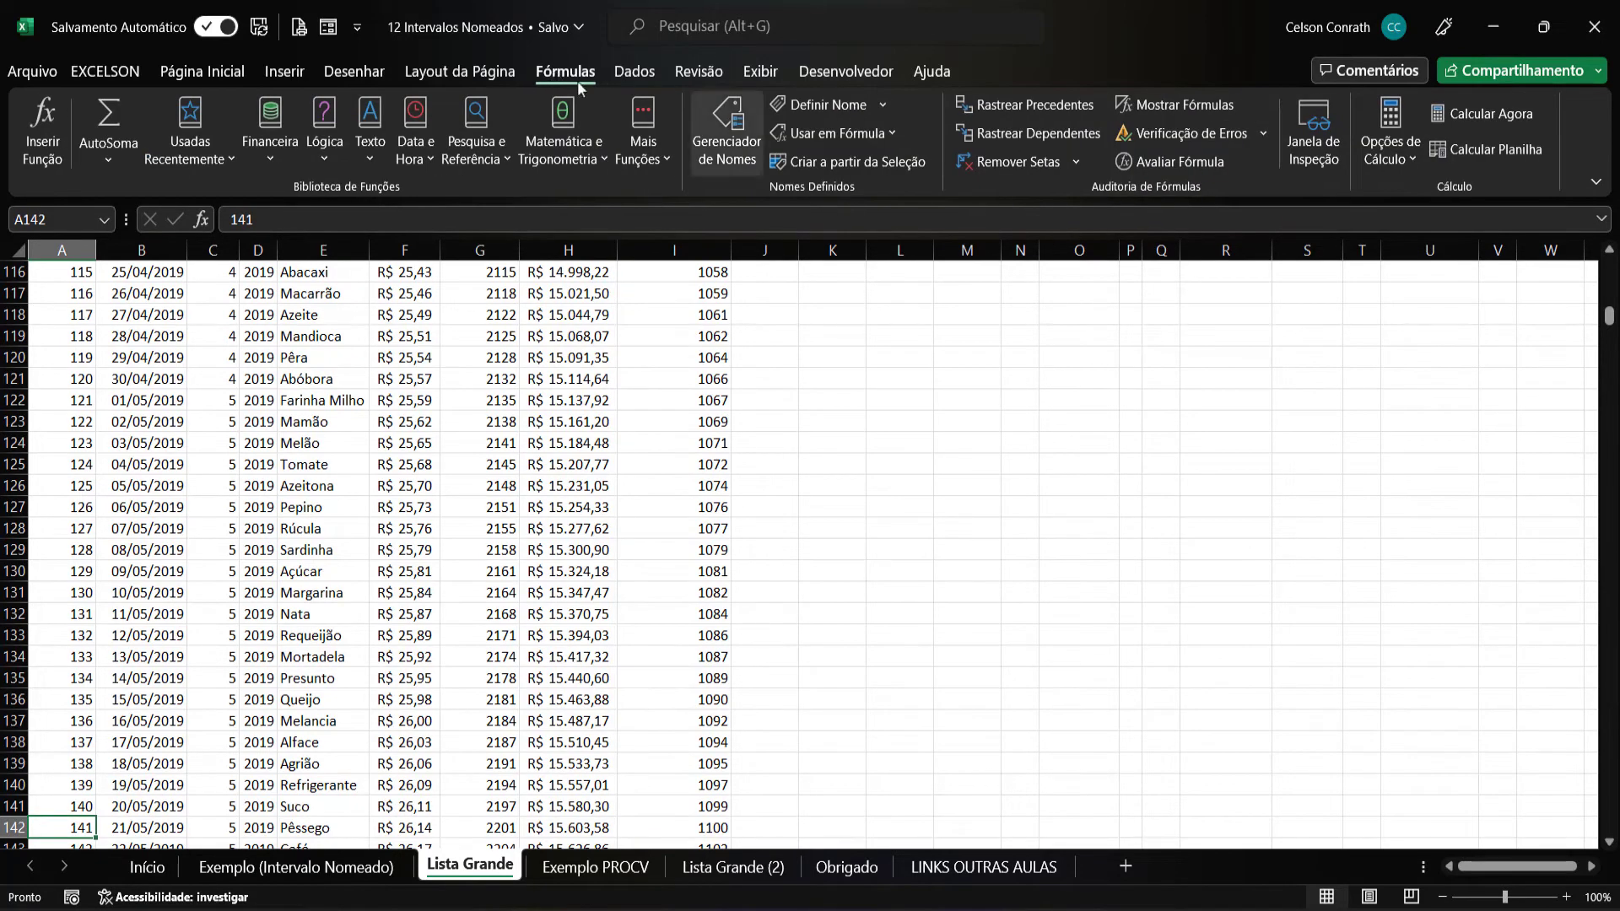
pyautogui.click(723, 144)
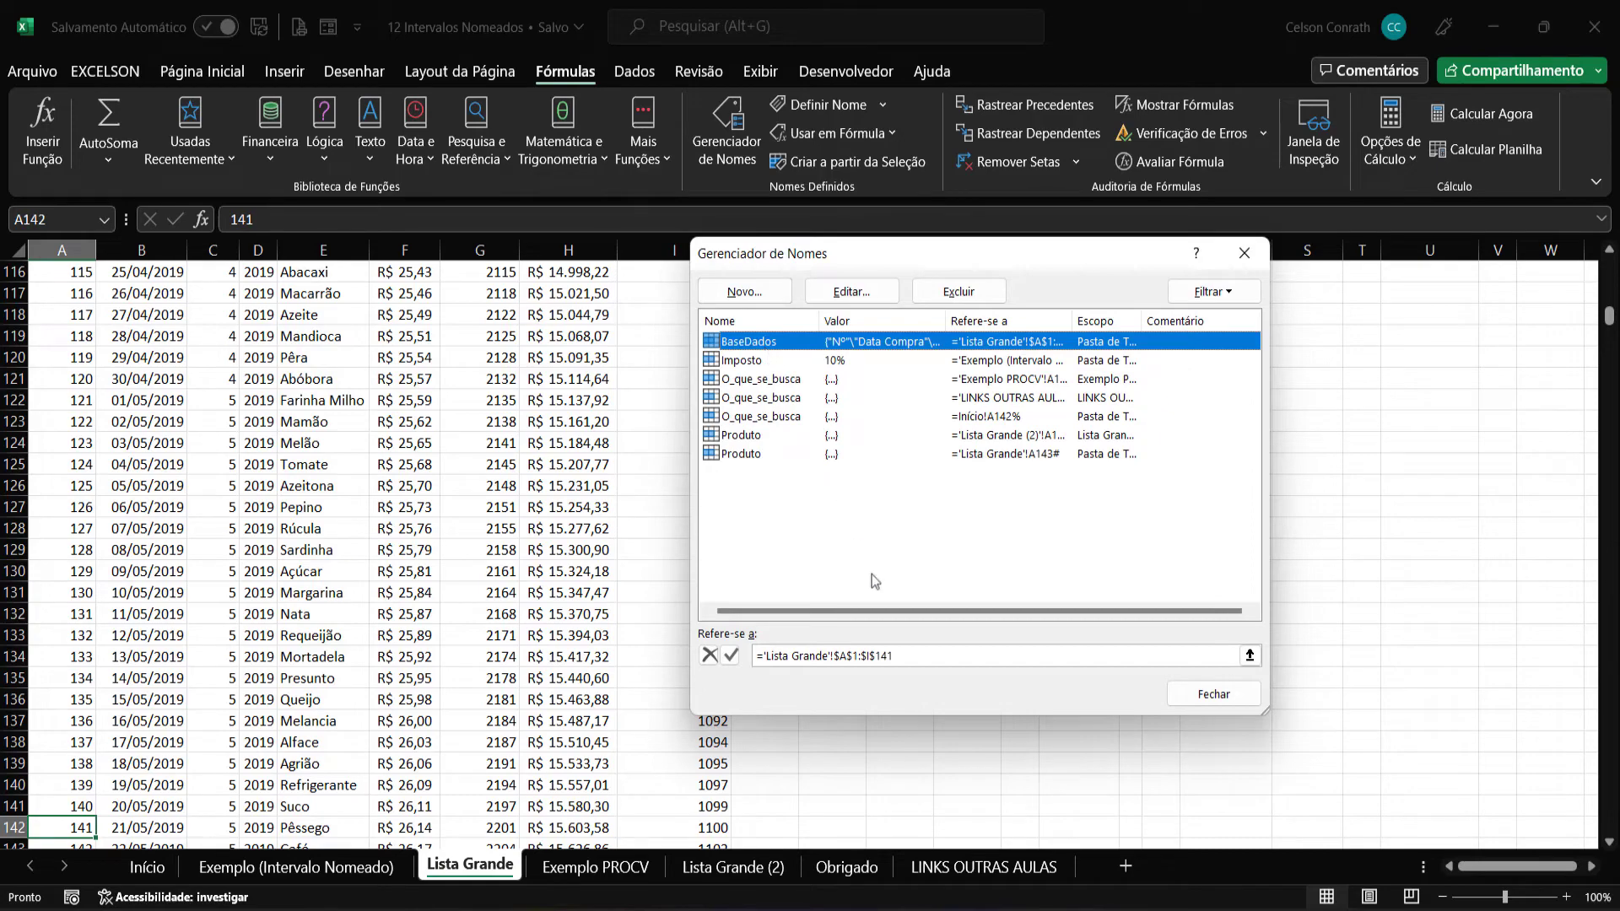
pyautogui.click(912, 657)
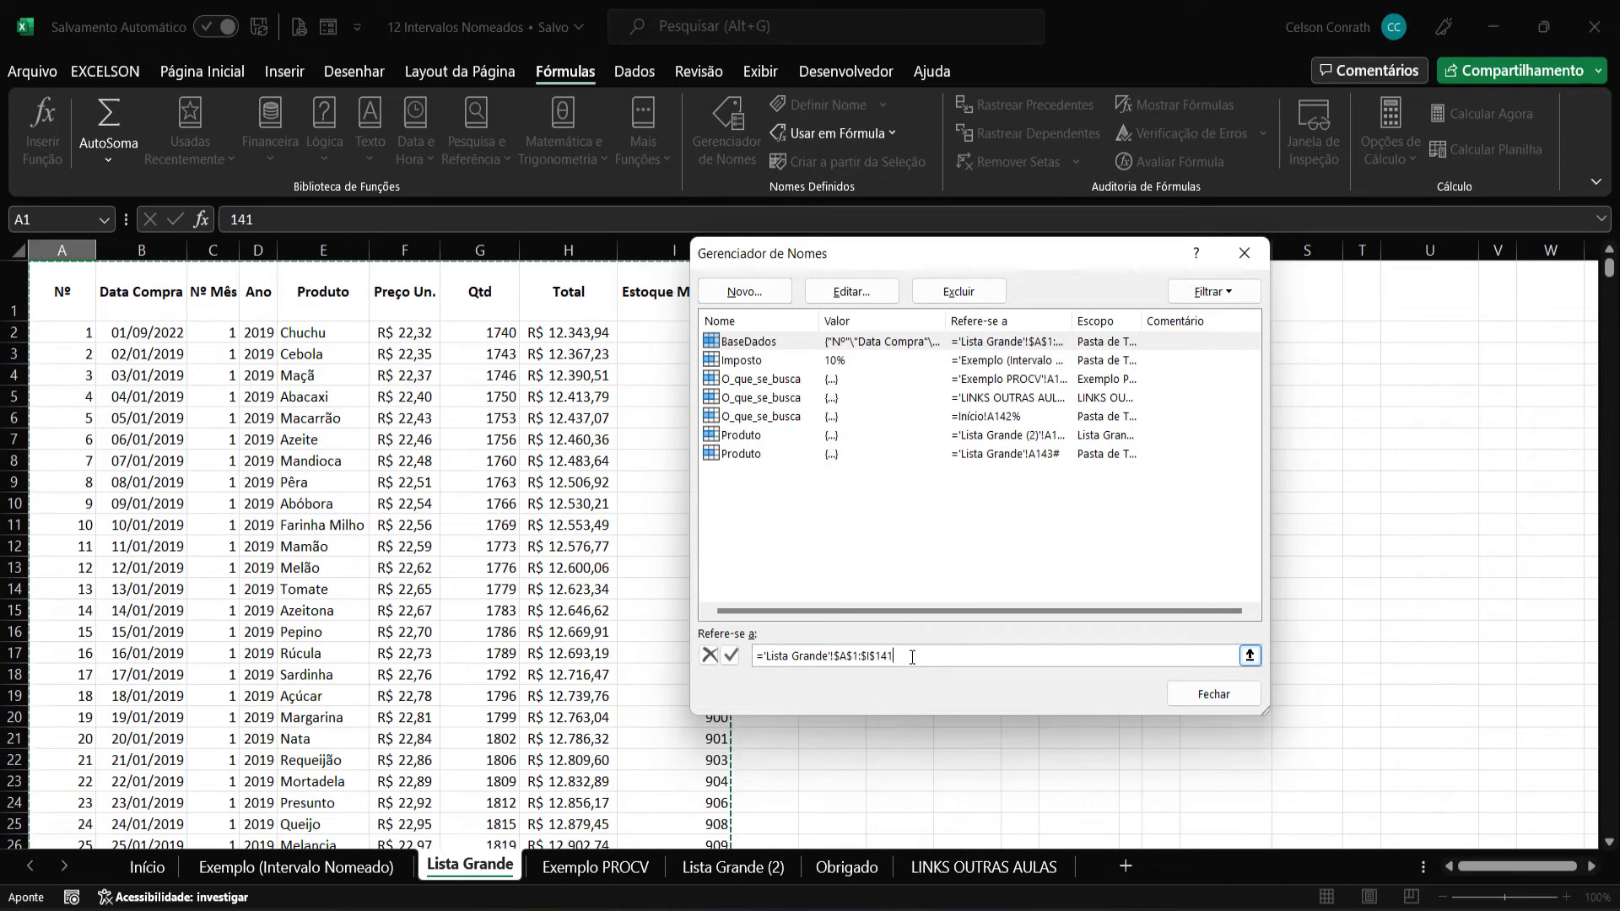
pyautogui.click(83, 285)
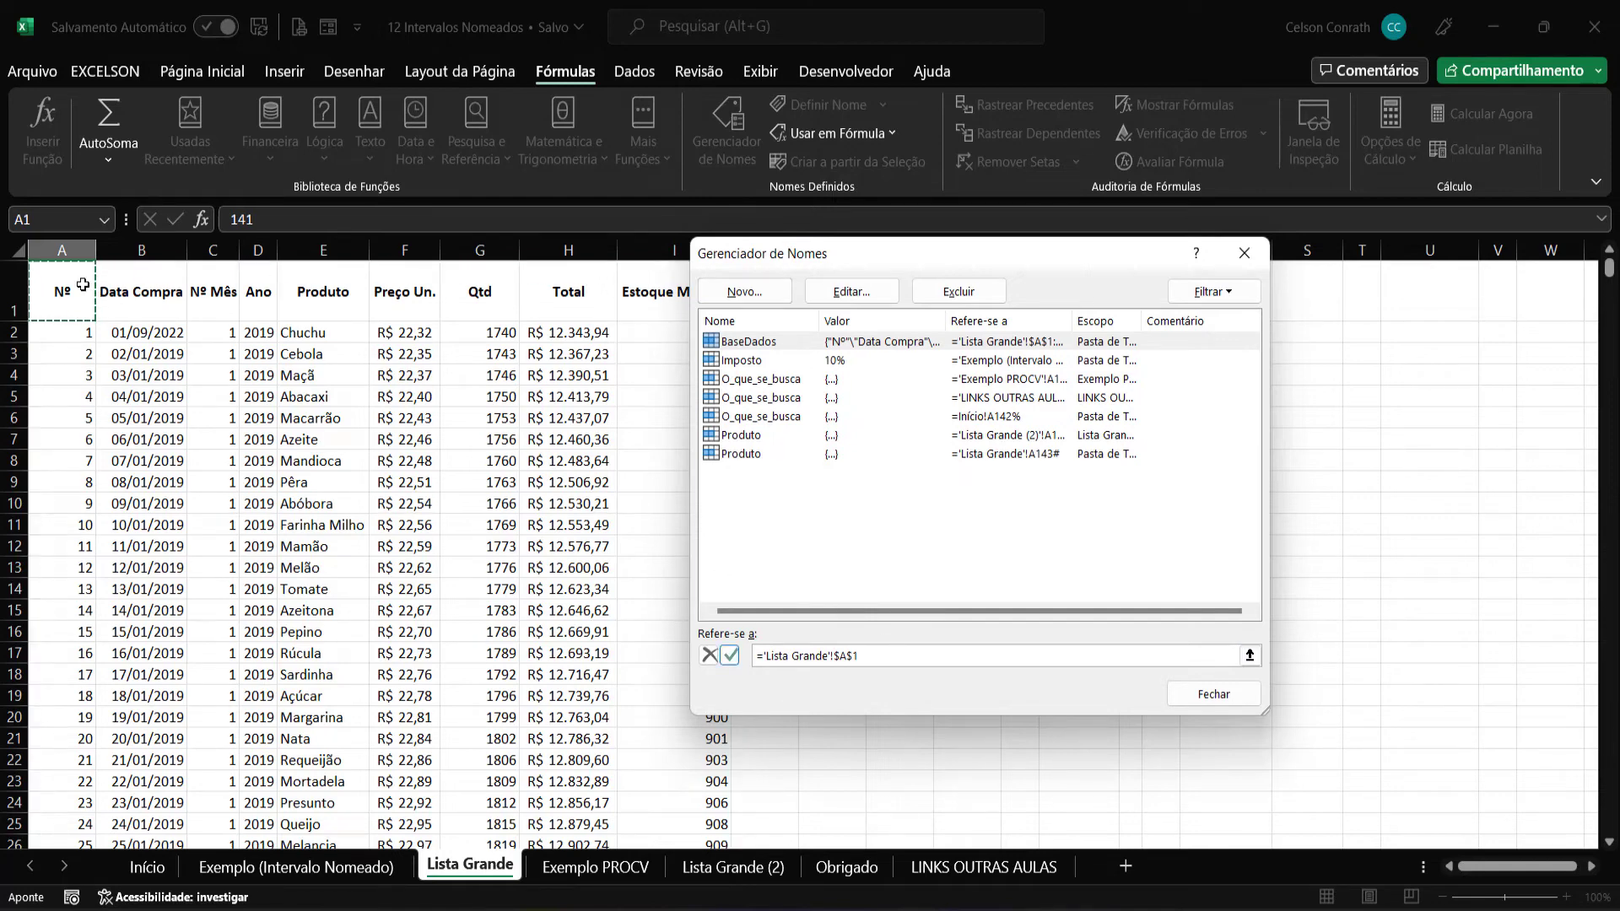
pyautogui.hotkey('shift', 'Right')
pyautogui.hotkey('shift', 'Right')
pyautogui.hotkey('shift', 'Right')
pyautogui.hotkey('shift', 'Right')
pyautogui.hotkey('shift', 'Right')
pyautogui.hotkey('shift', 'Right')
pyautogui.hotkey('shift', 'Right')
pyautogui.hotkey('shift', 'Right')
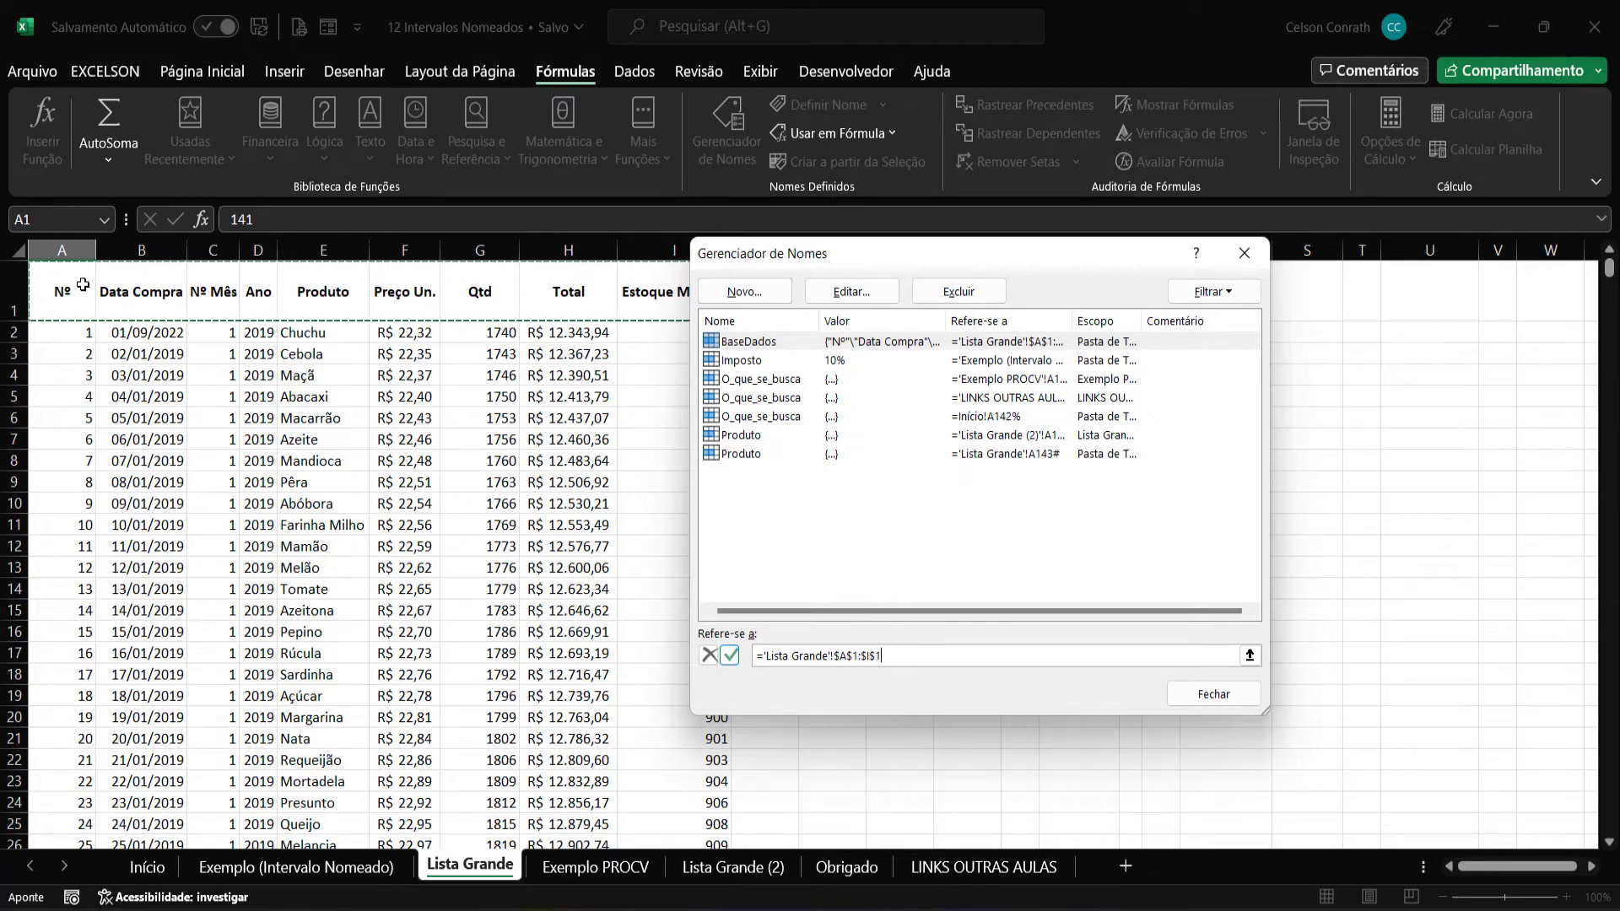
pyautogui.hotkey('ctrl', 'shift', 'Down')
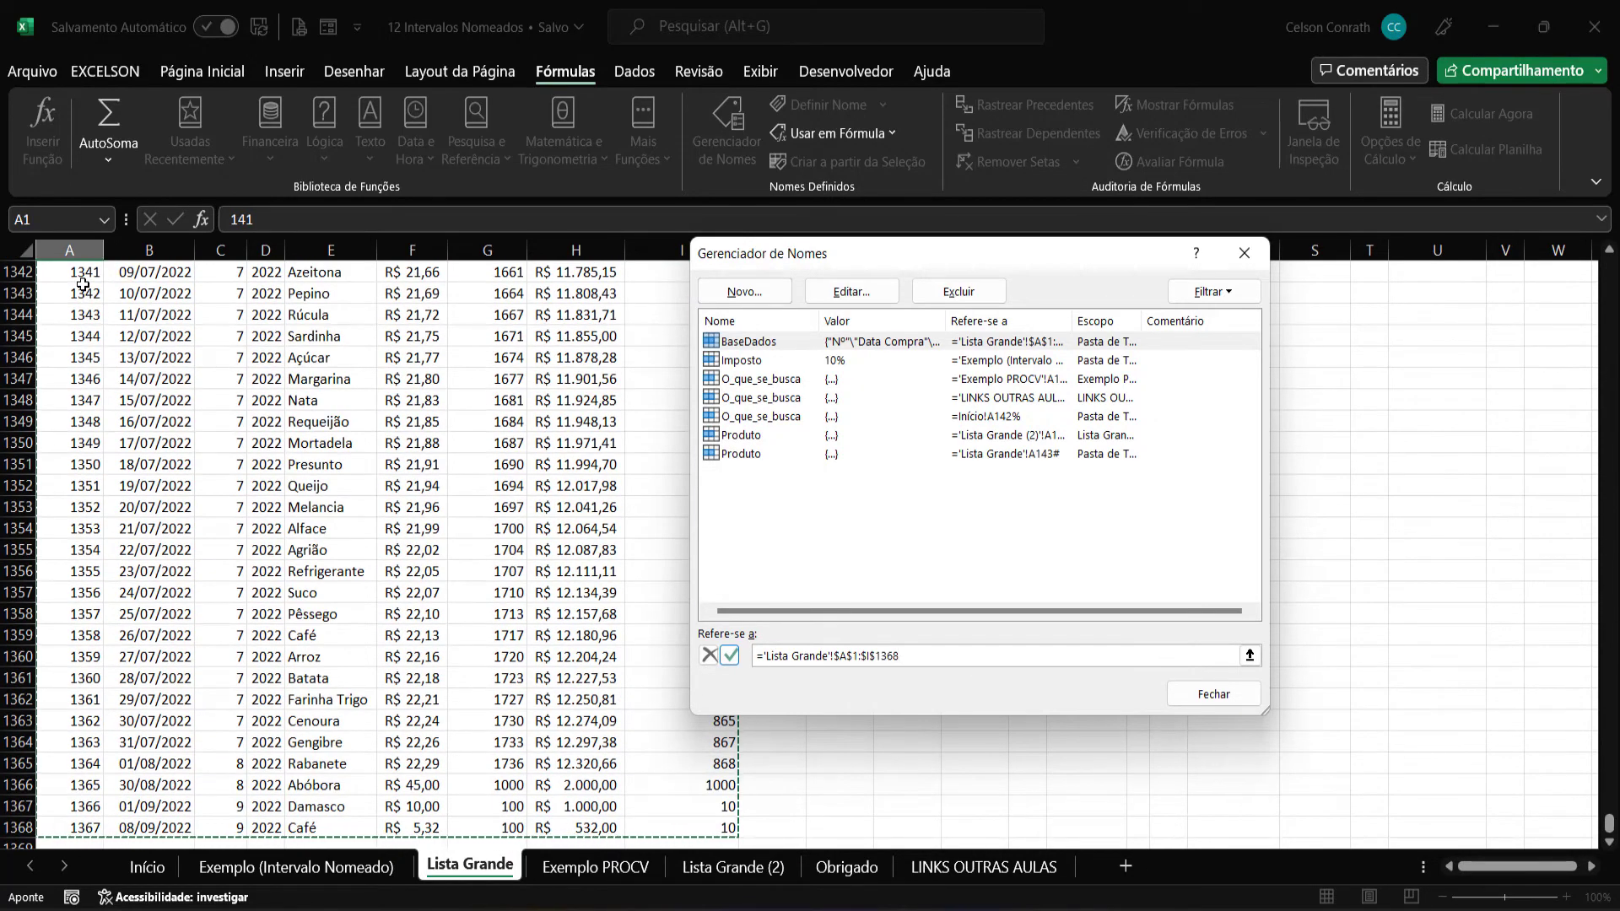
# - Widen the BaseDados reference to the entire columns A to I of Lista Grande and save the name
pyautogui.hotkey('ctrl', 'space')
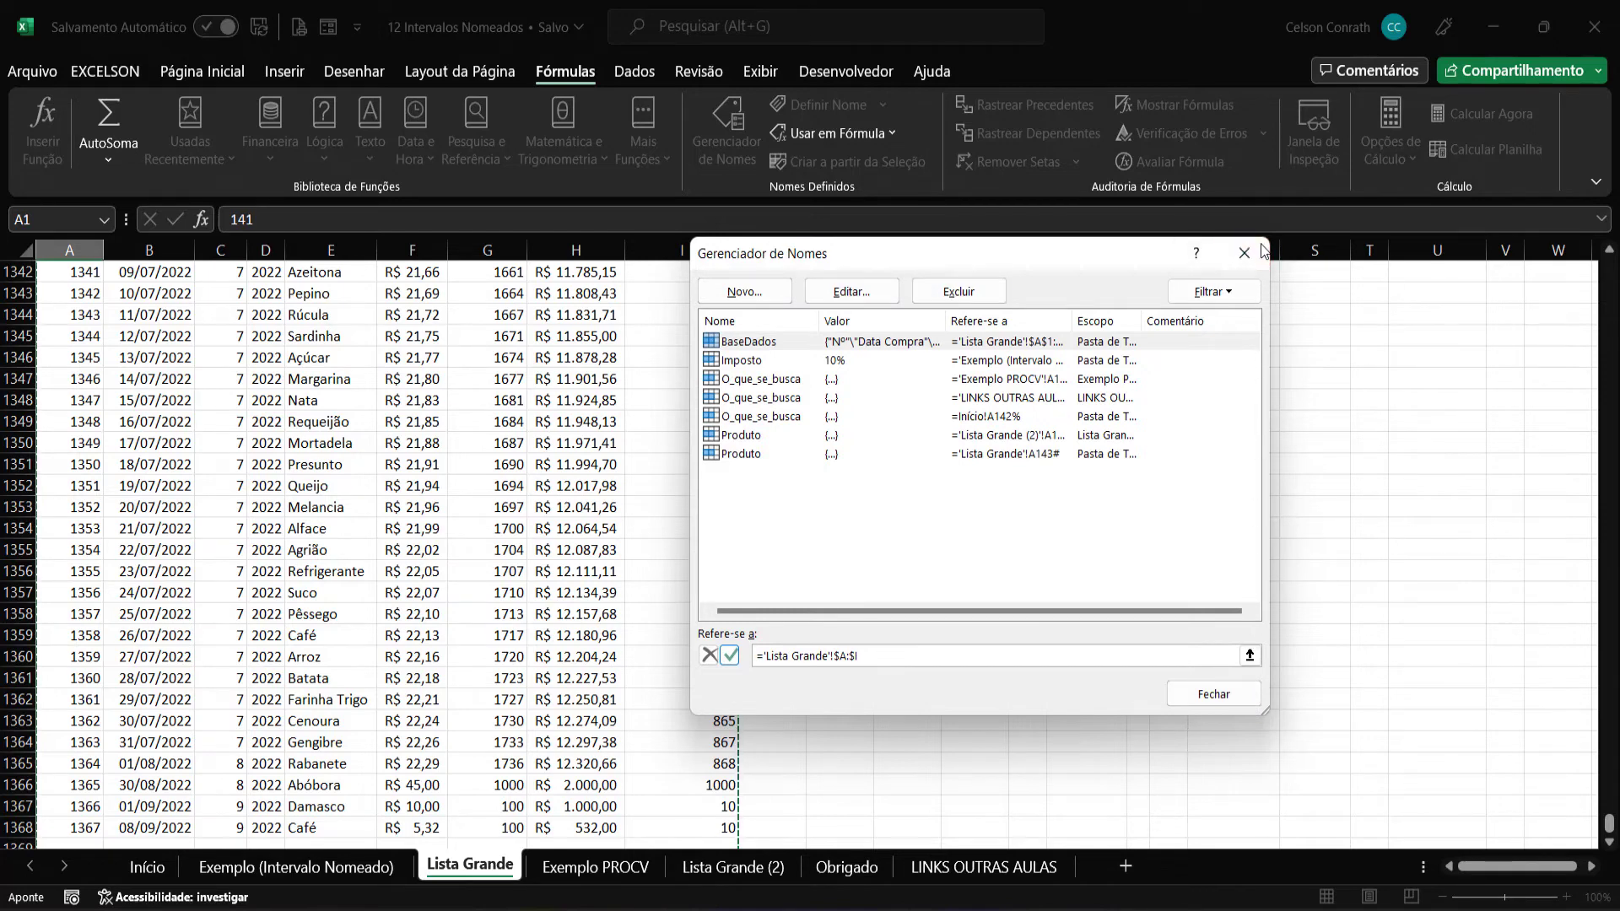
pyautogui.press('Return')
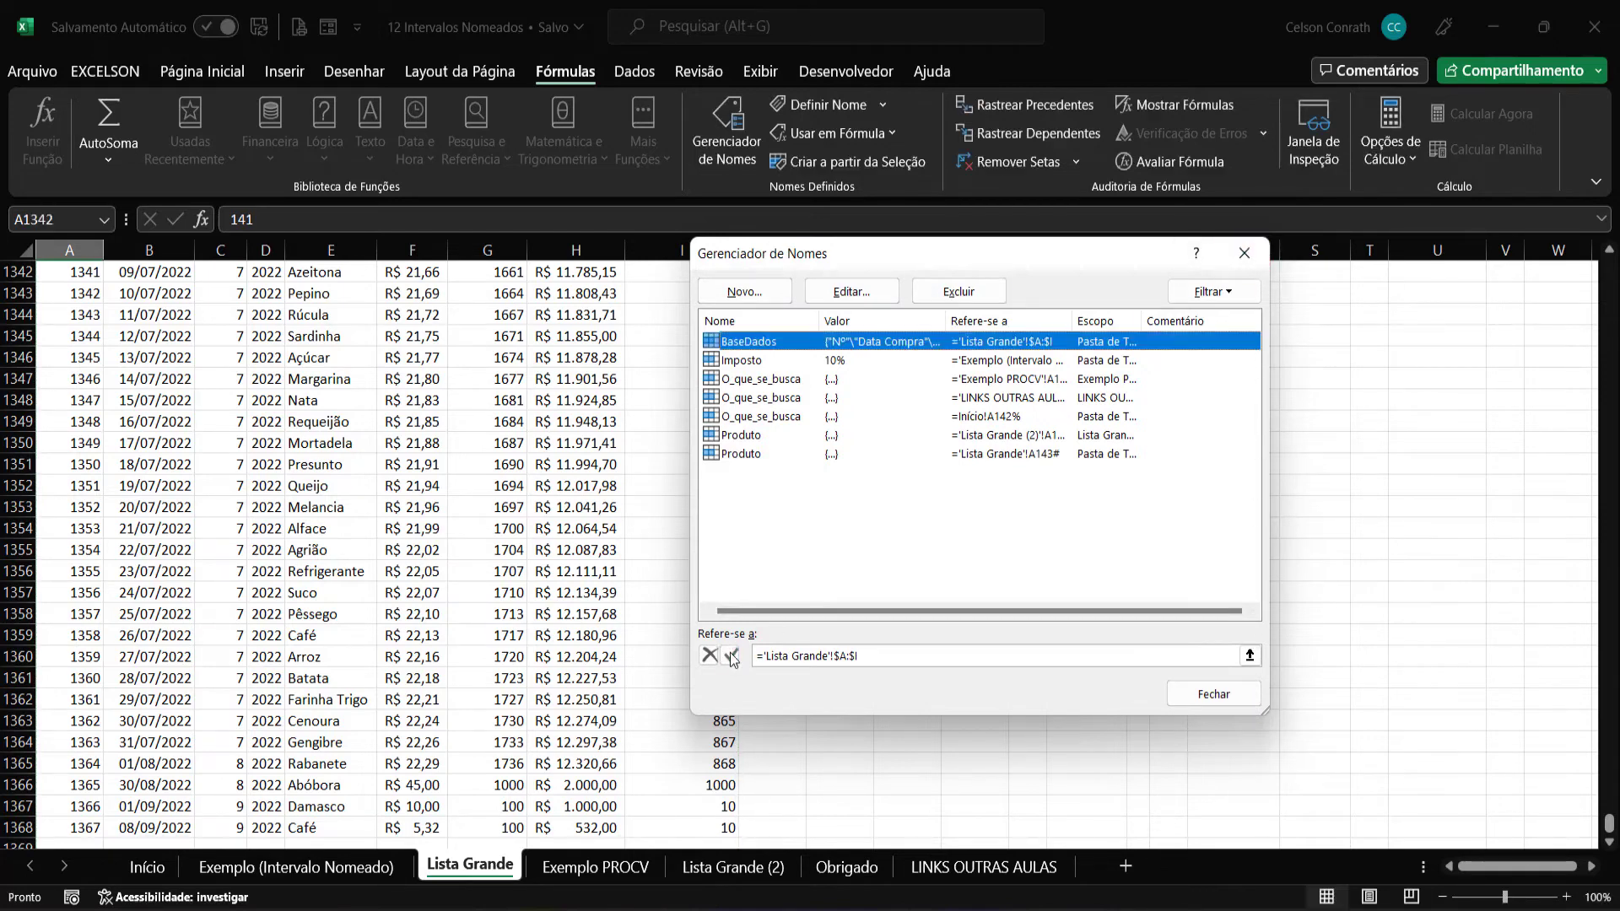
pyautogui.click(1215, 694)
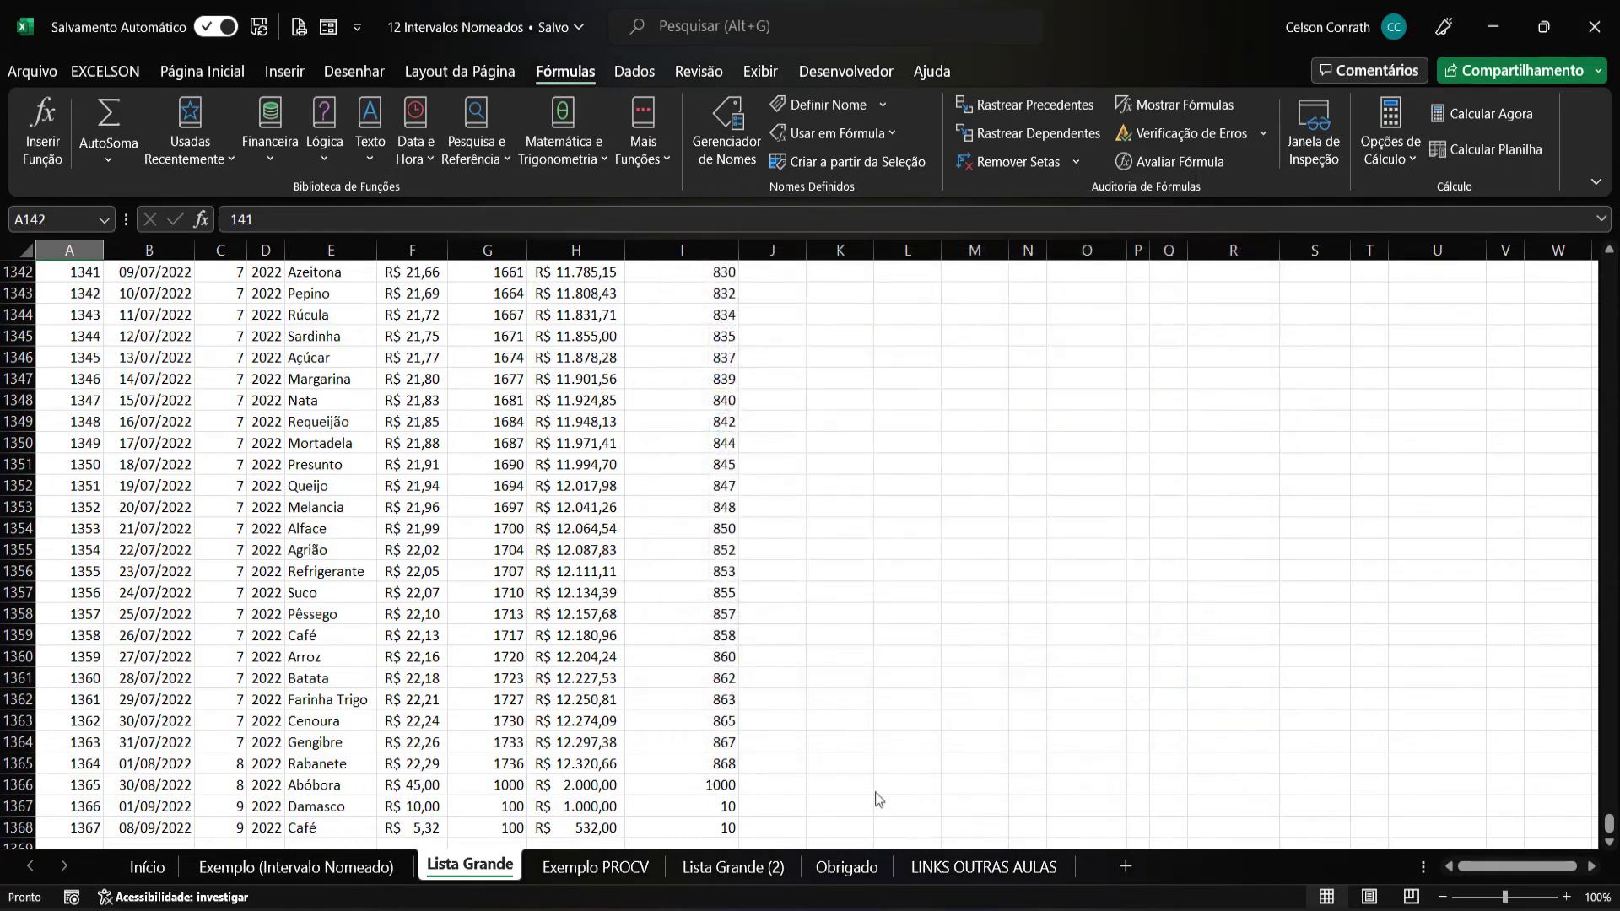
# - Test the lookups on the Exemplo PROCV sheet by entering Nº 1000 and 1100 in C5
pyautogui.click(595, 866)
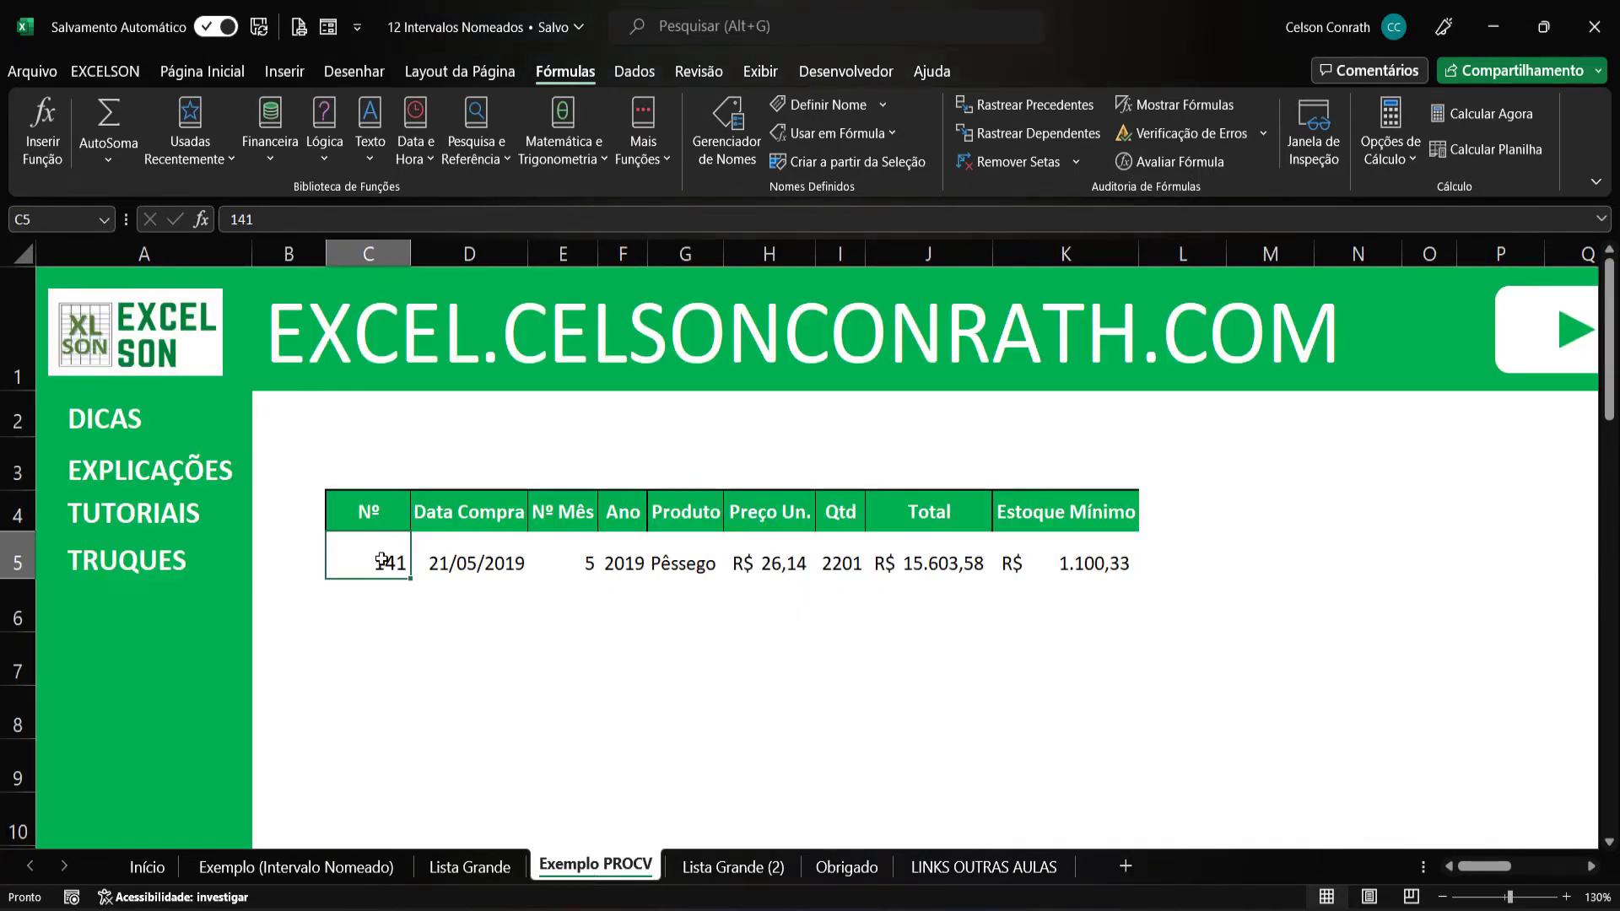
pyautogui.write('1000')
pyautogui.press('Return')
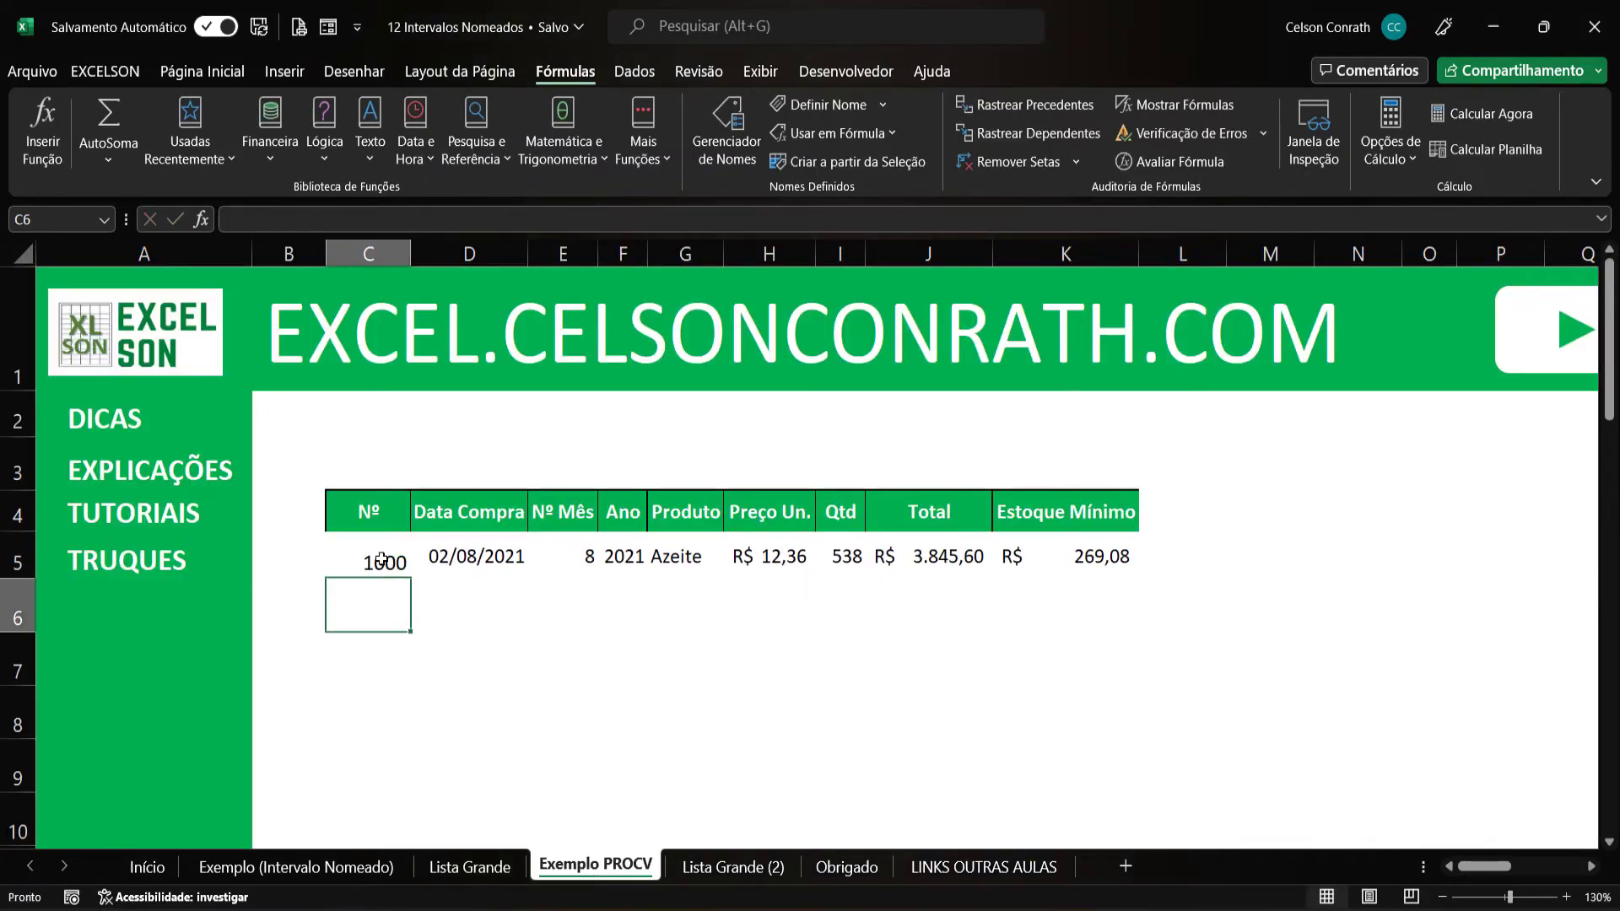
pyautogui.click(382, 558)
pyautogui.write('1')
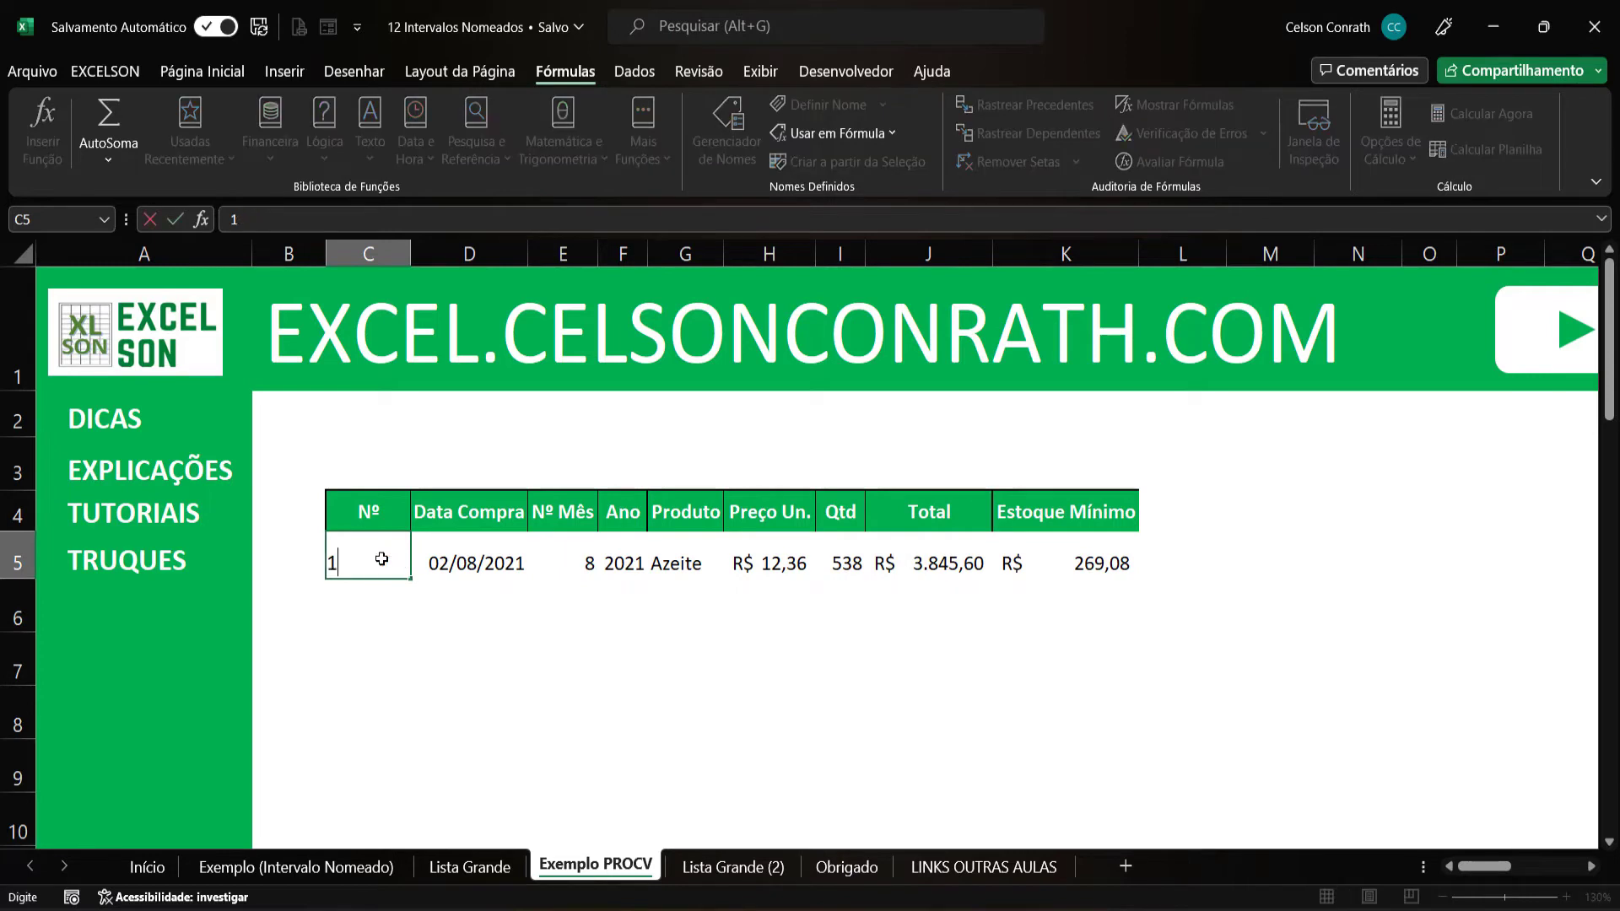
pyautogui.write('100')
pyautogui.press('Return')
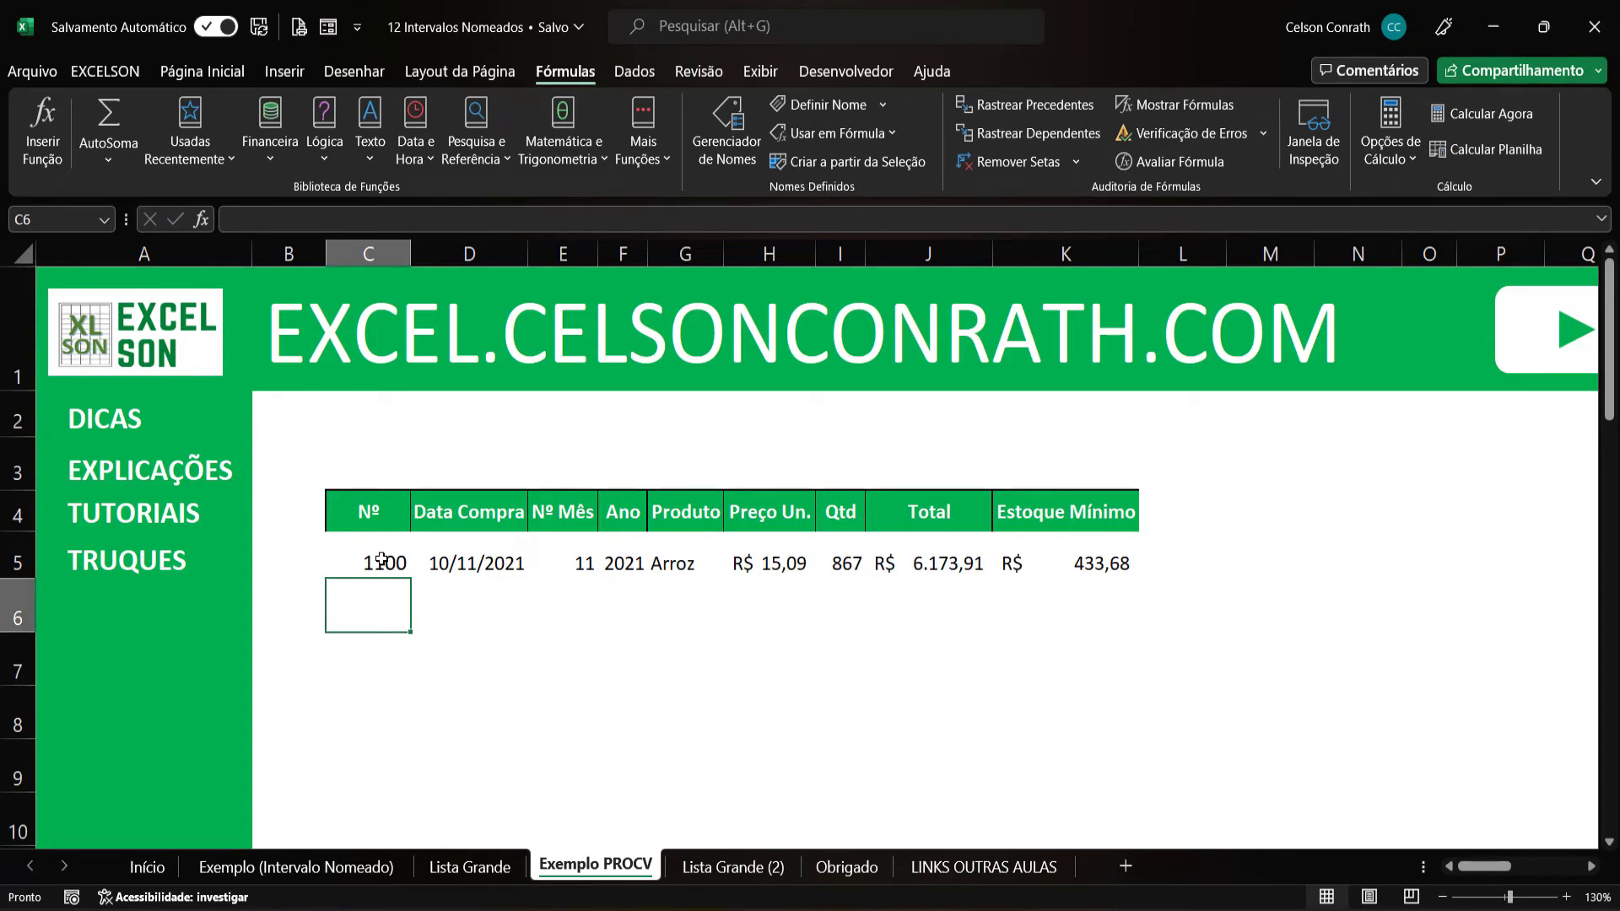
pyautogui.click(1183, 555)
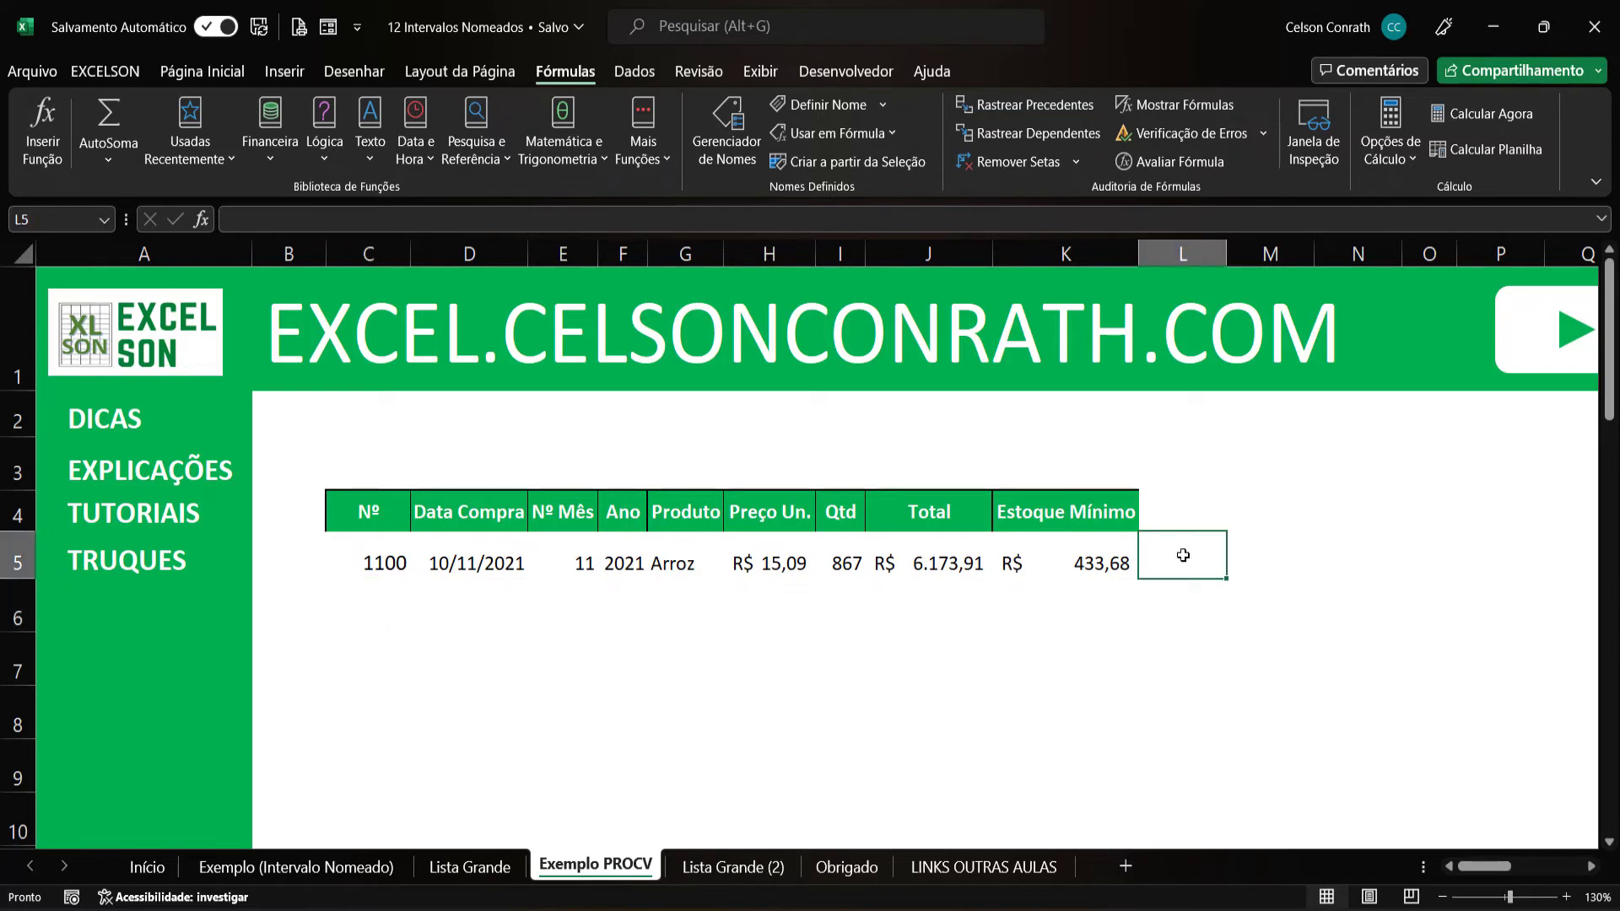
pyautogui.write('=')
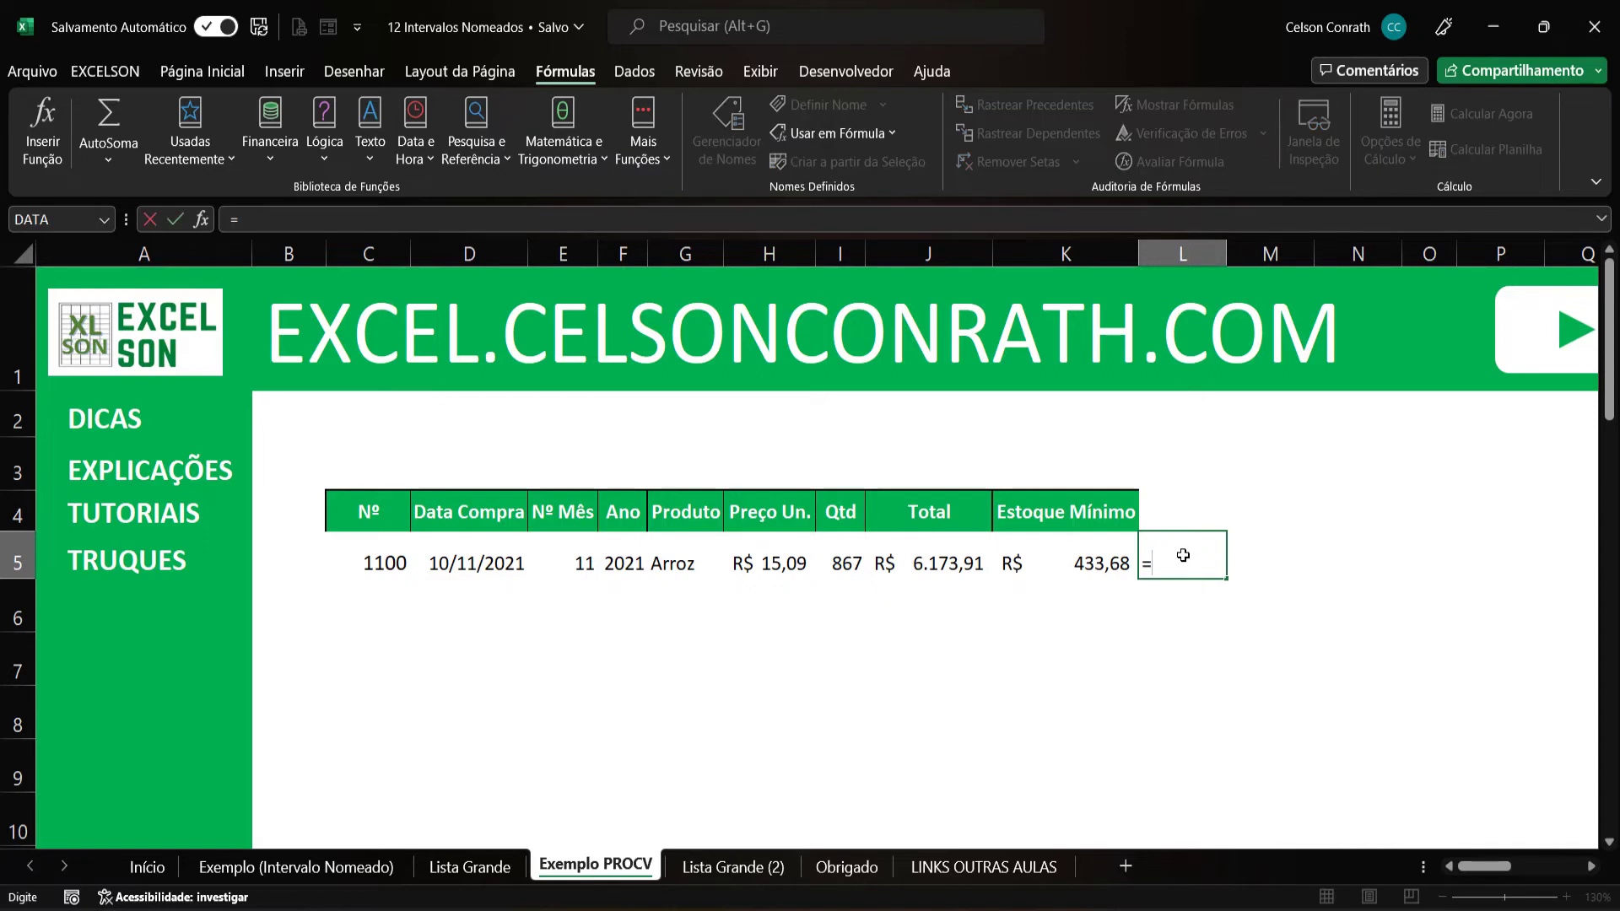
pyautogui.press('Left')
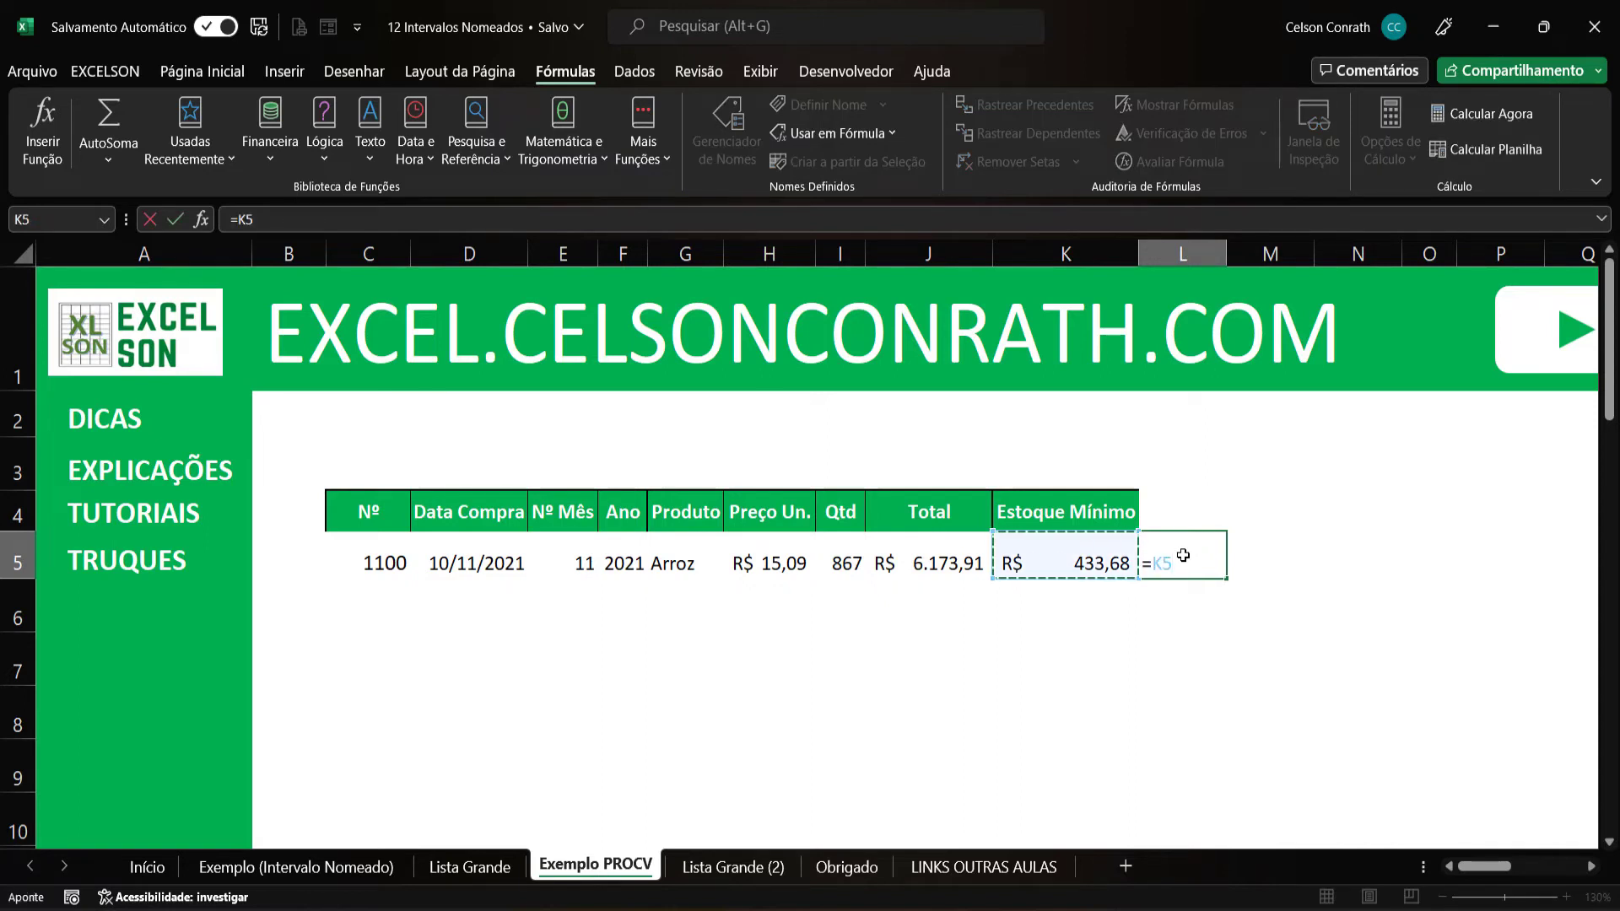
pyautogui.press('Escape')
# - Format the Estoque Mínimo result in K5 as Número with no decimal places
pyautogui.press('Left')
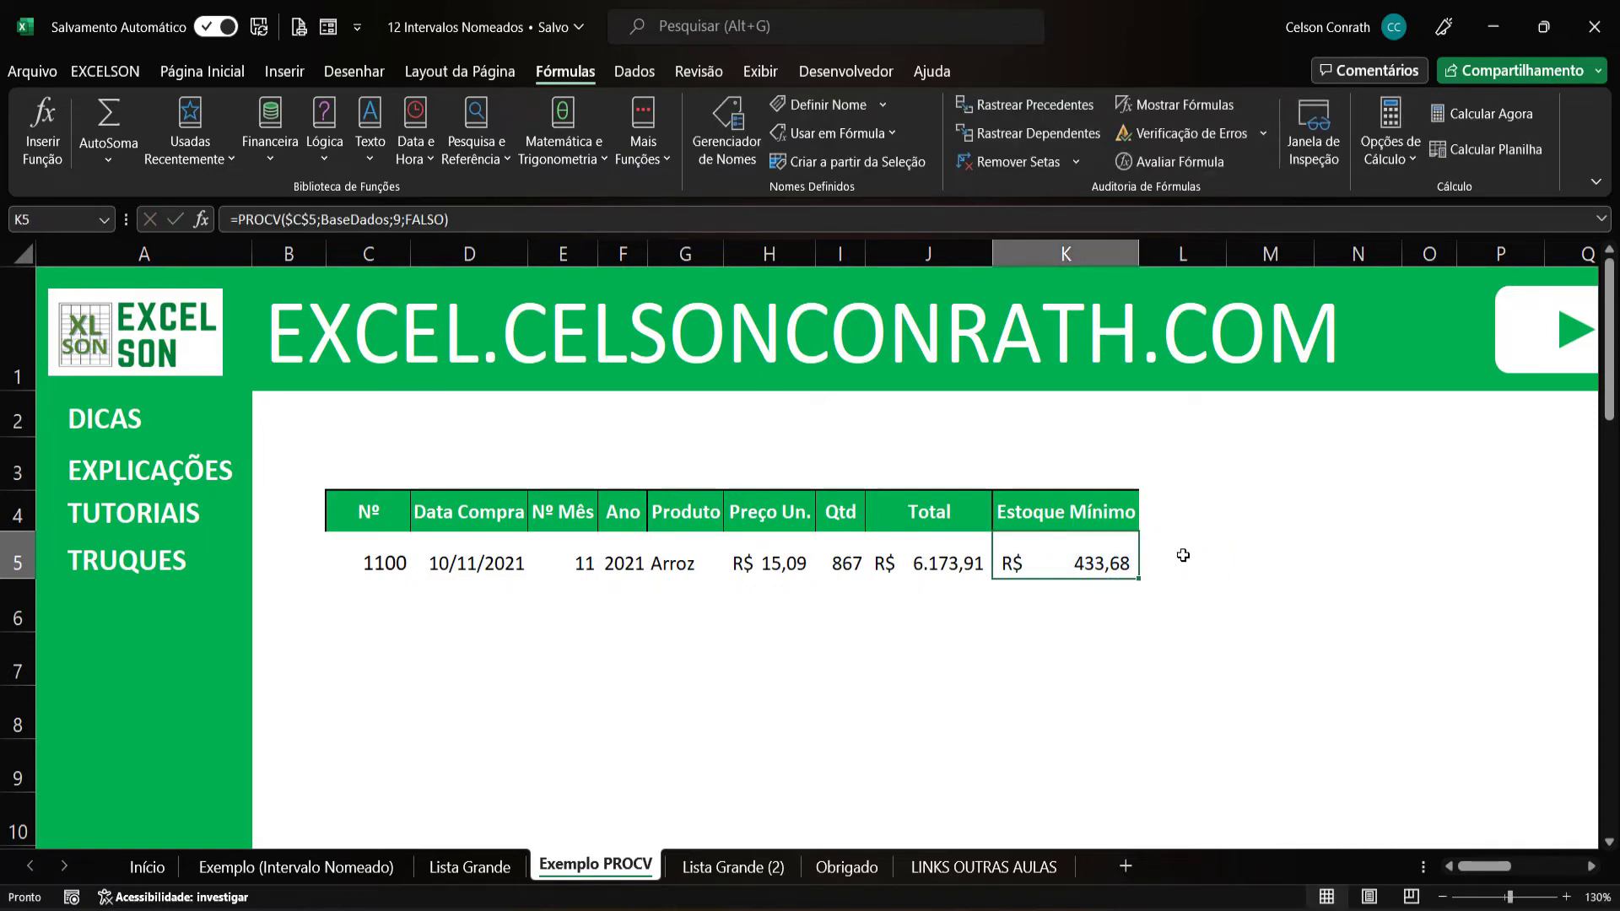
pyautogui.click(242, 74)
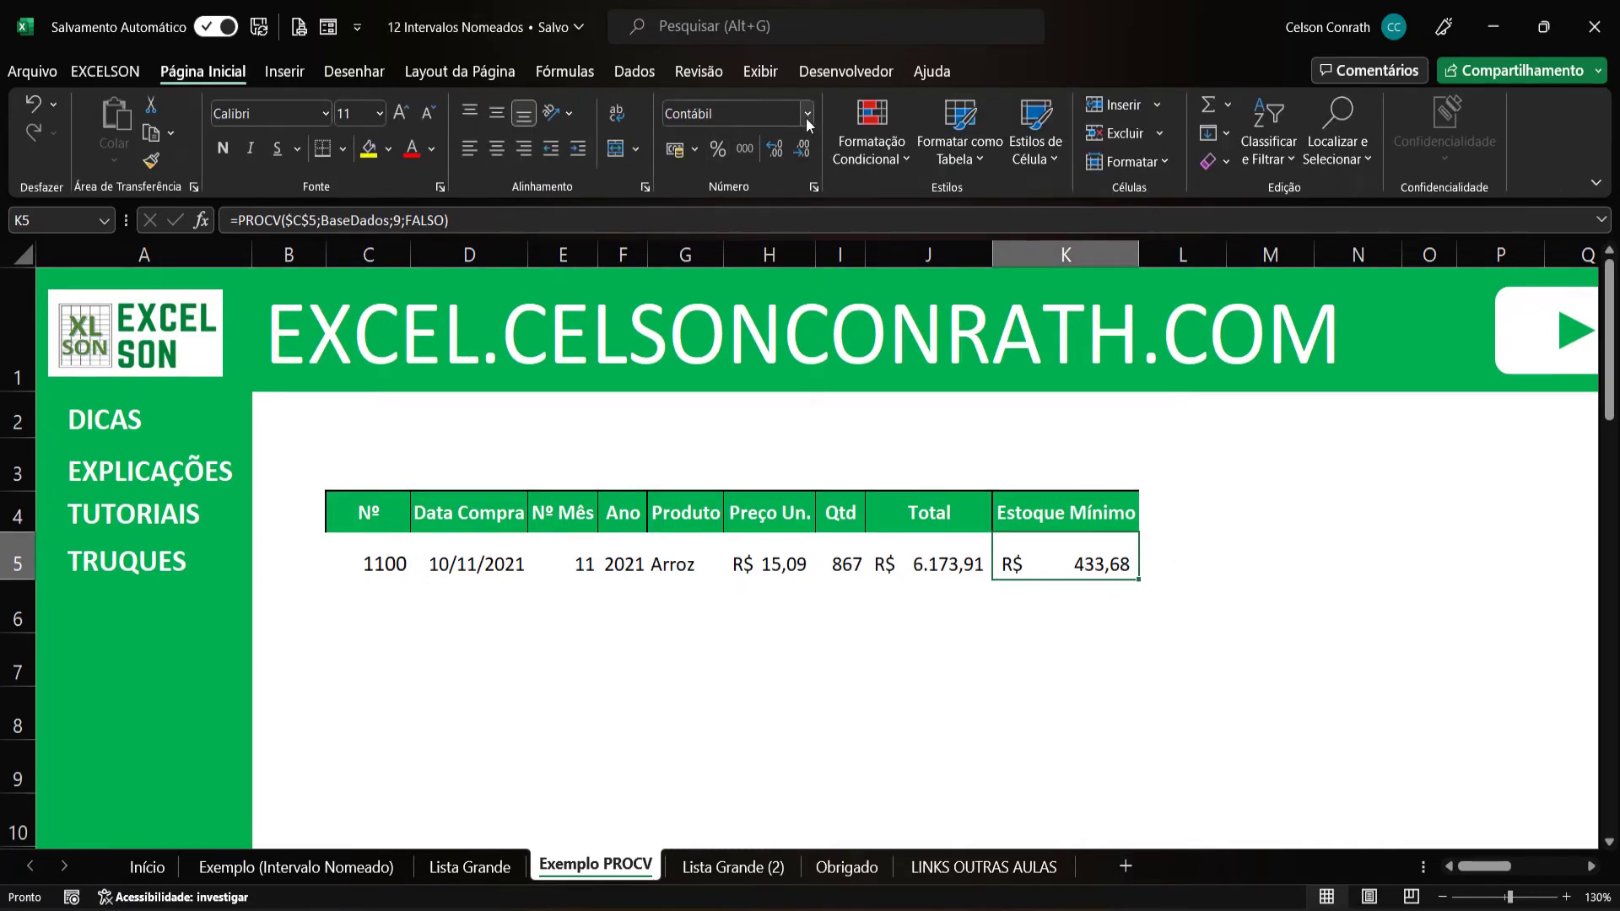
pyautogui.click(806, 114)
pyautogui.click(766, 196)
pyautogui.click(777, 145)
pyautogui.click(803, 150)
pyautogui.click(803, 152)
pyautogui.click(803, 152)
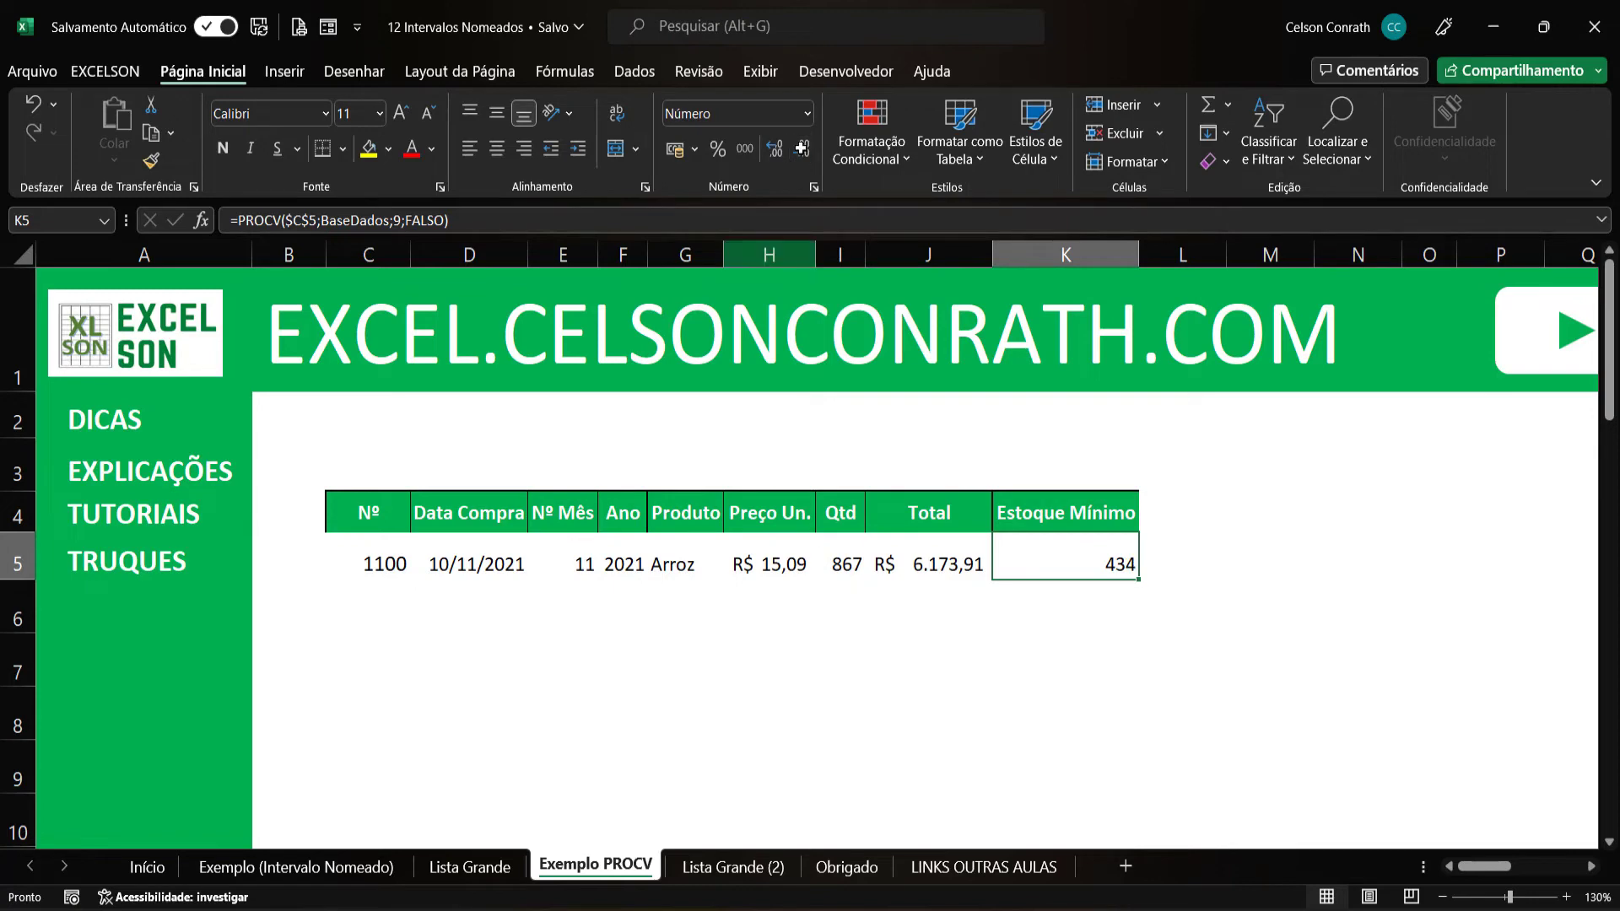
# - Enter the formula =J5*Imposto in L5, inserting the Imposto name from the list of defined names
pyautogui.click(932, 567)
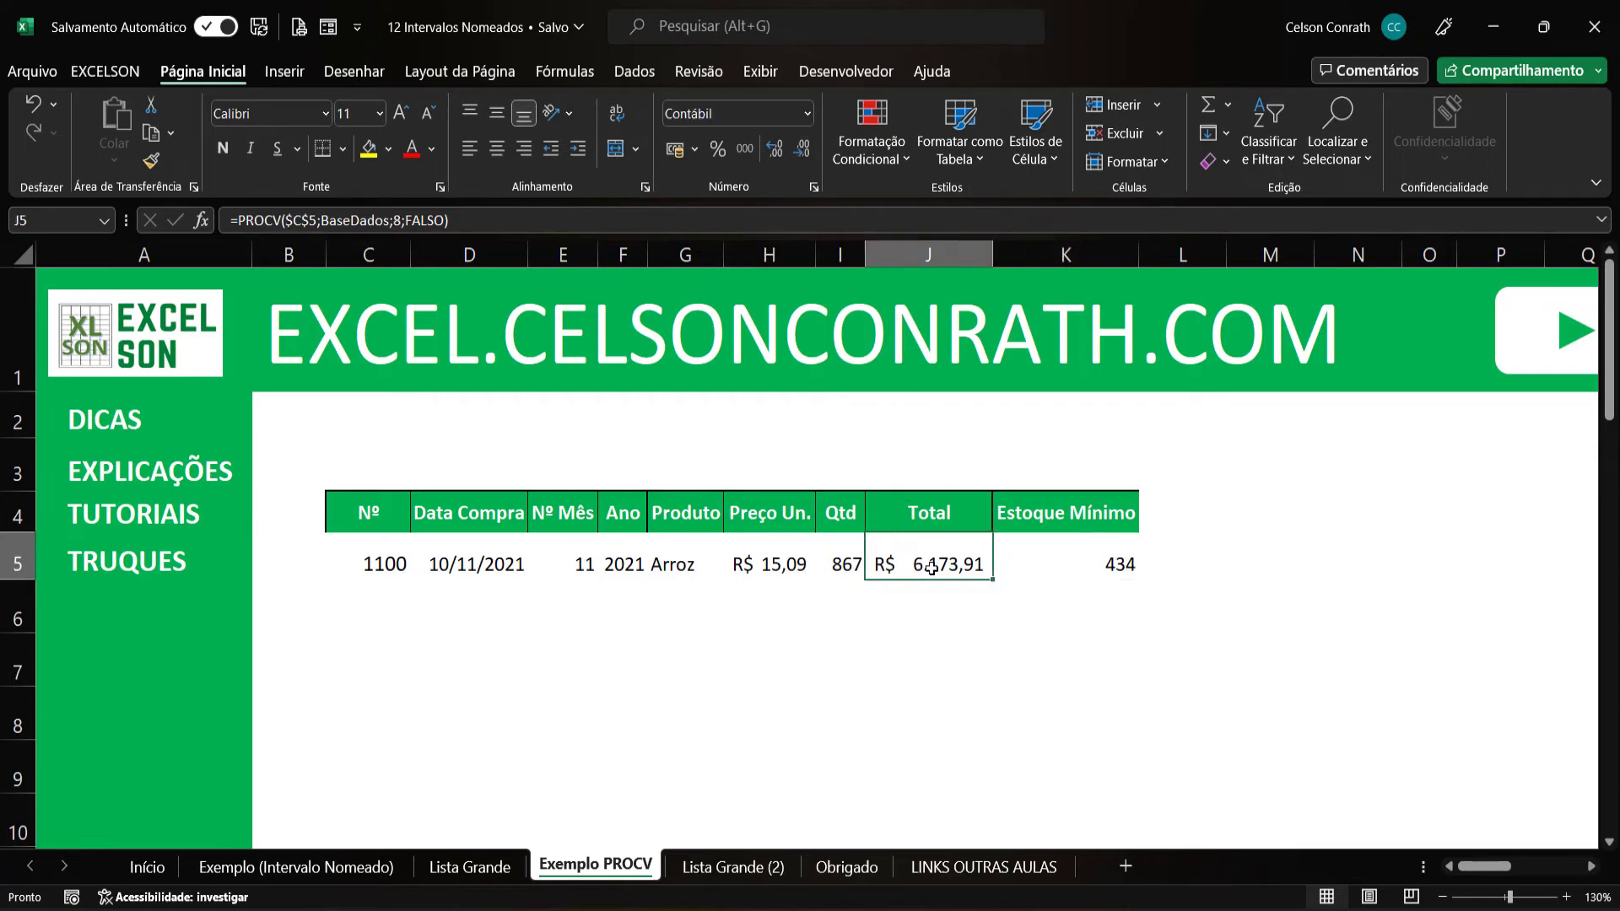
pyautogui.click(1182, 569)
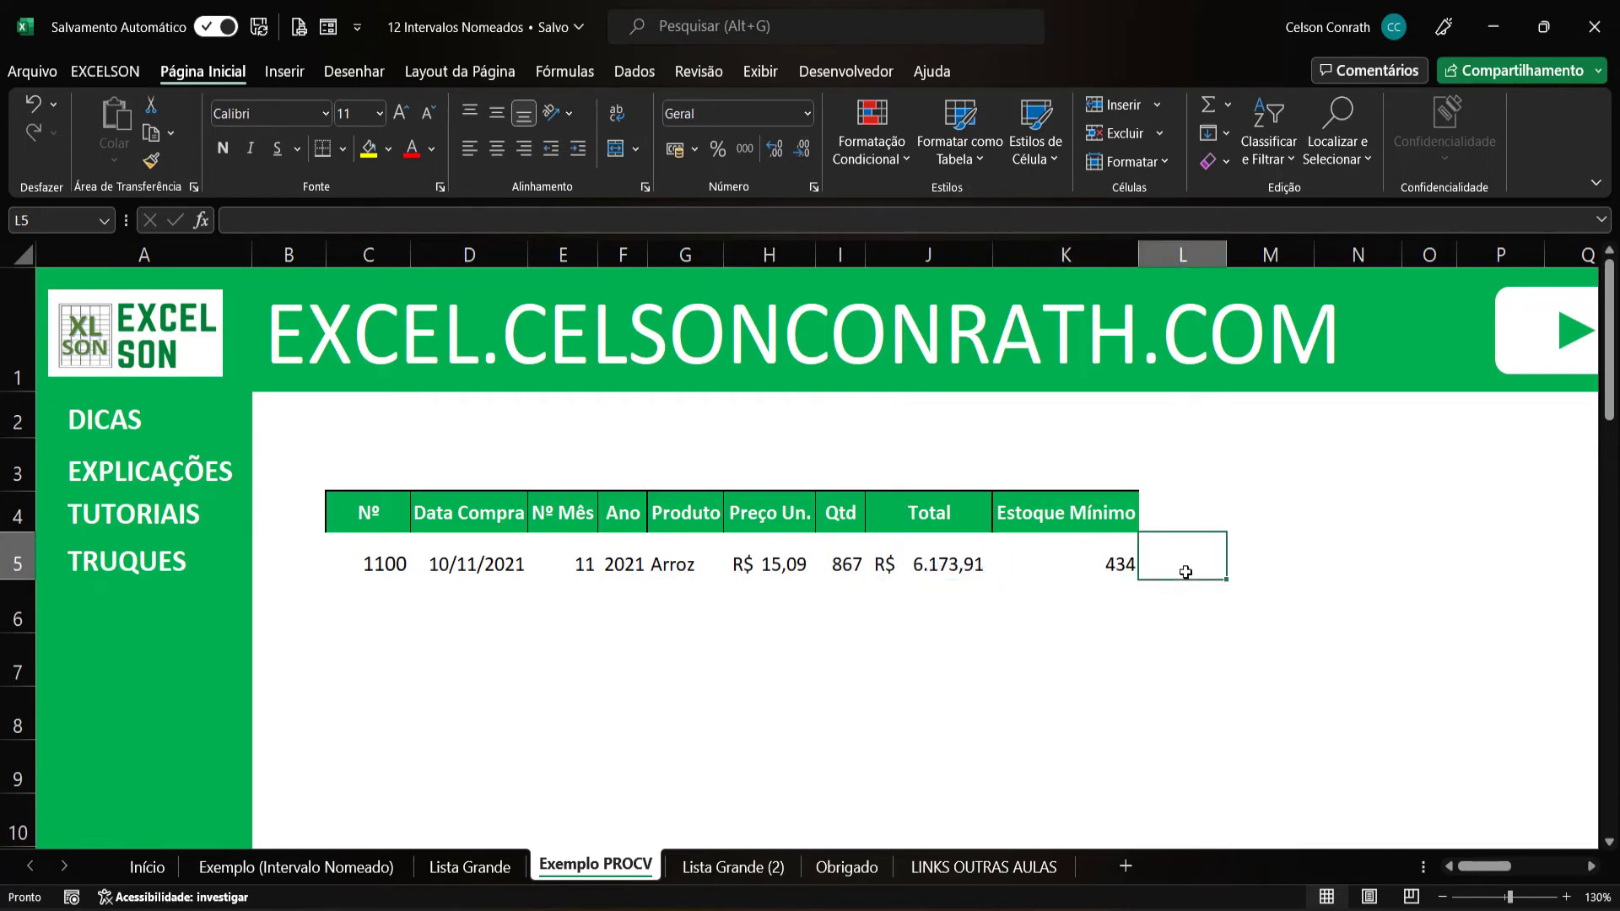
pyautogui.write('=')
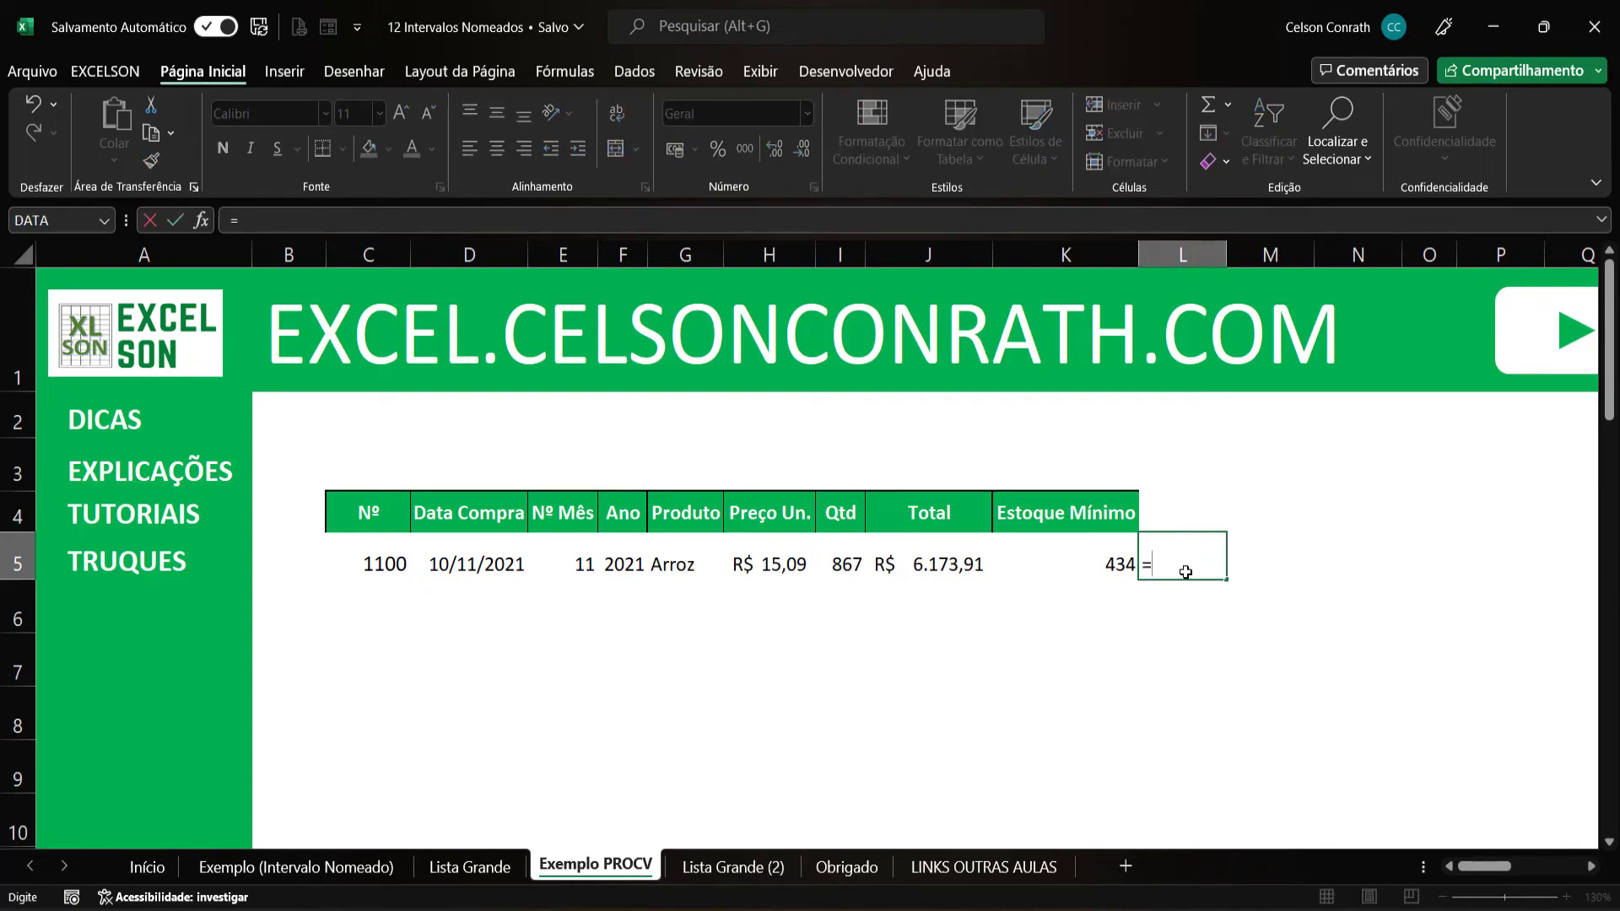
pyautogui.press('Left')
pyautogui.press('Left')
pyautogui.press('Left')
pyautogui.press('Left')
pyautogui.press('Right')
pyautogui.press('Right')
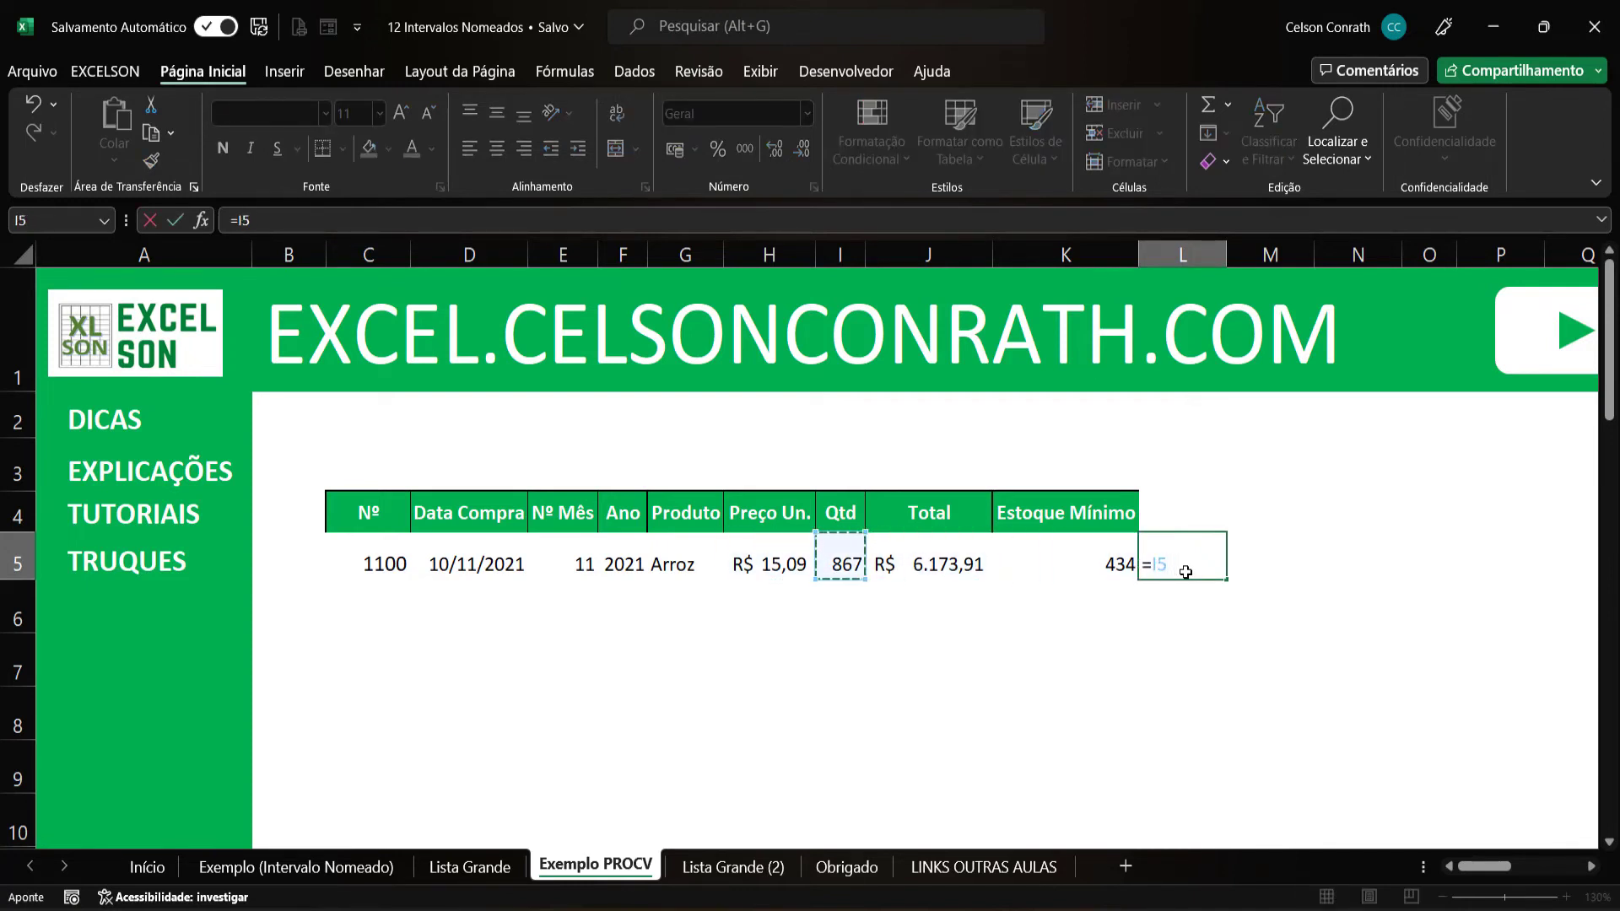
pyautogui.write('*')
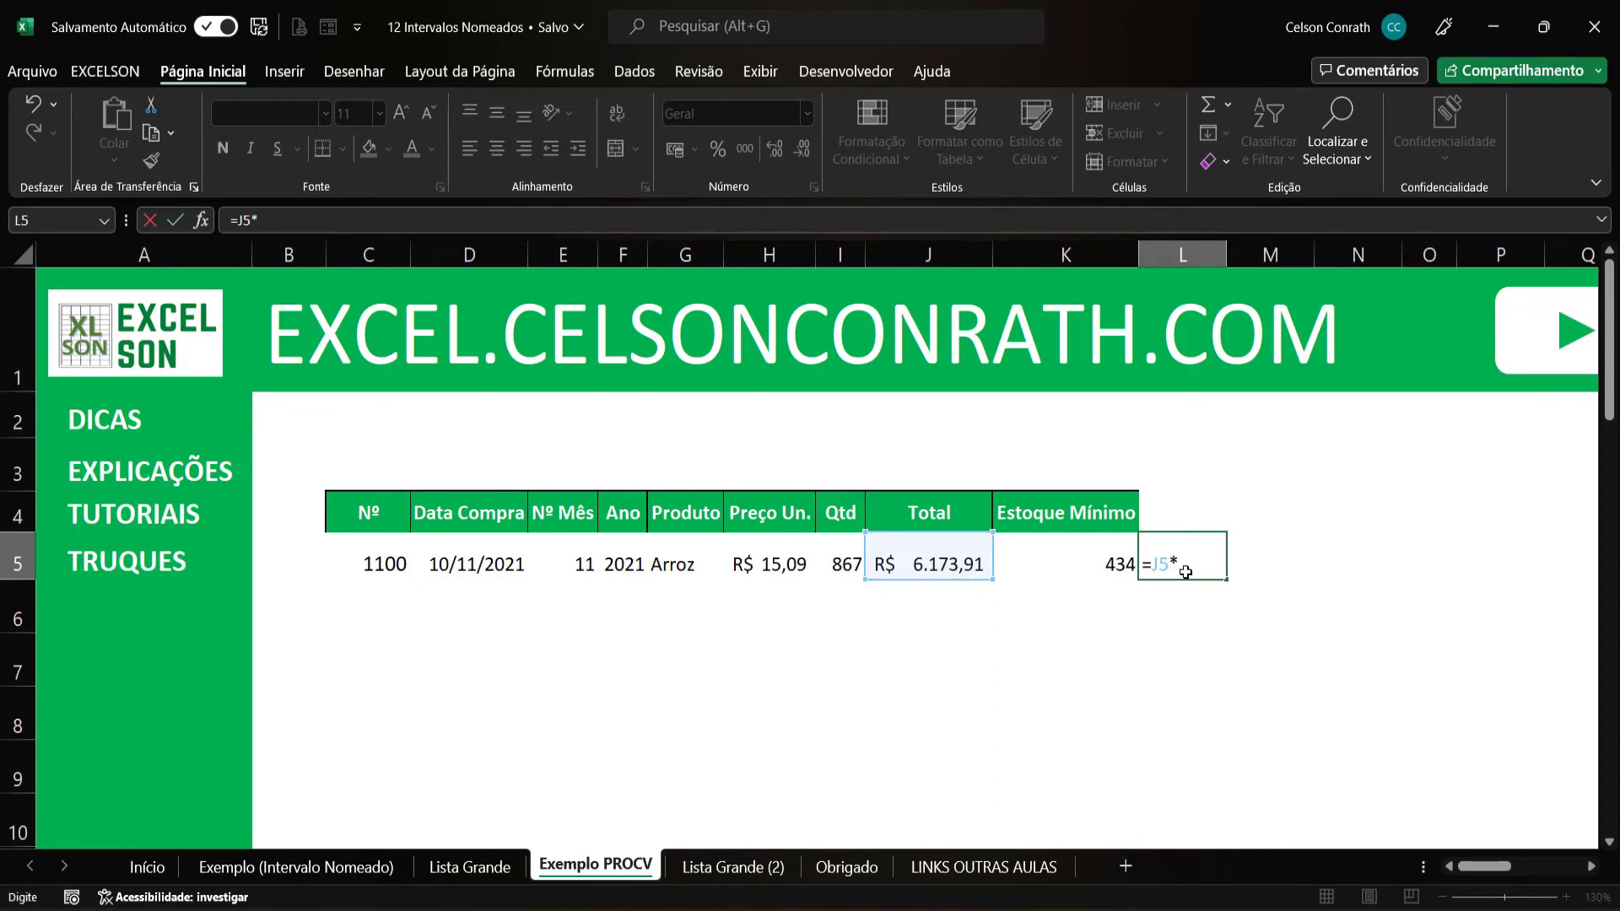
pyautogui.press('F3')
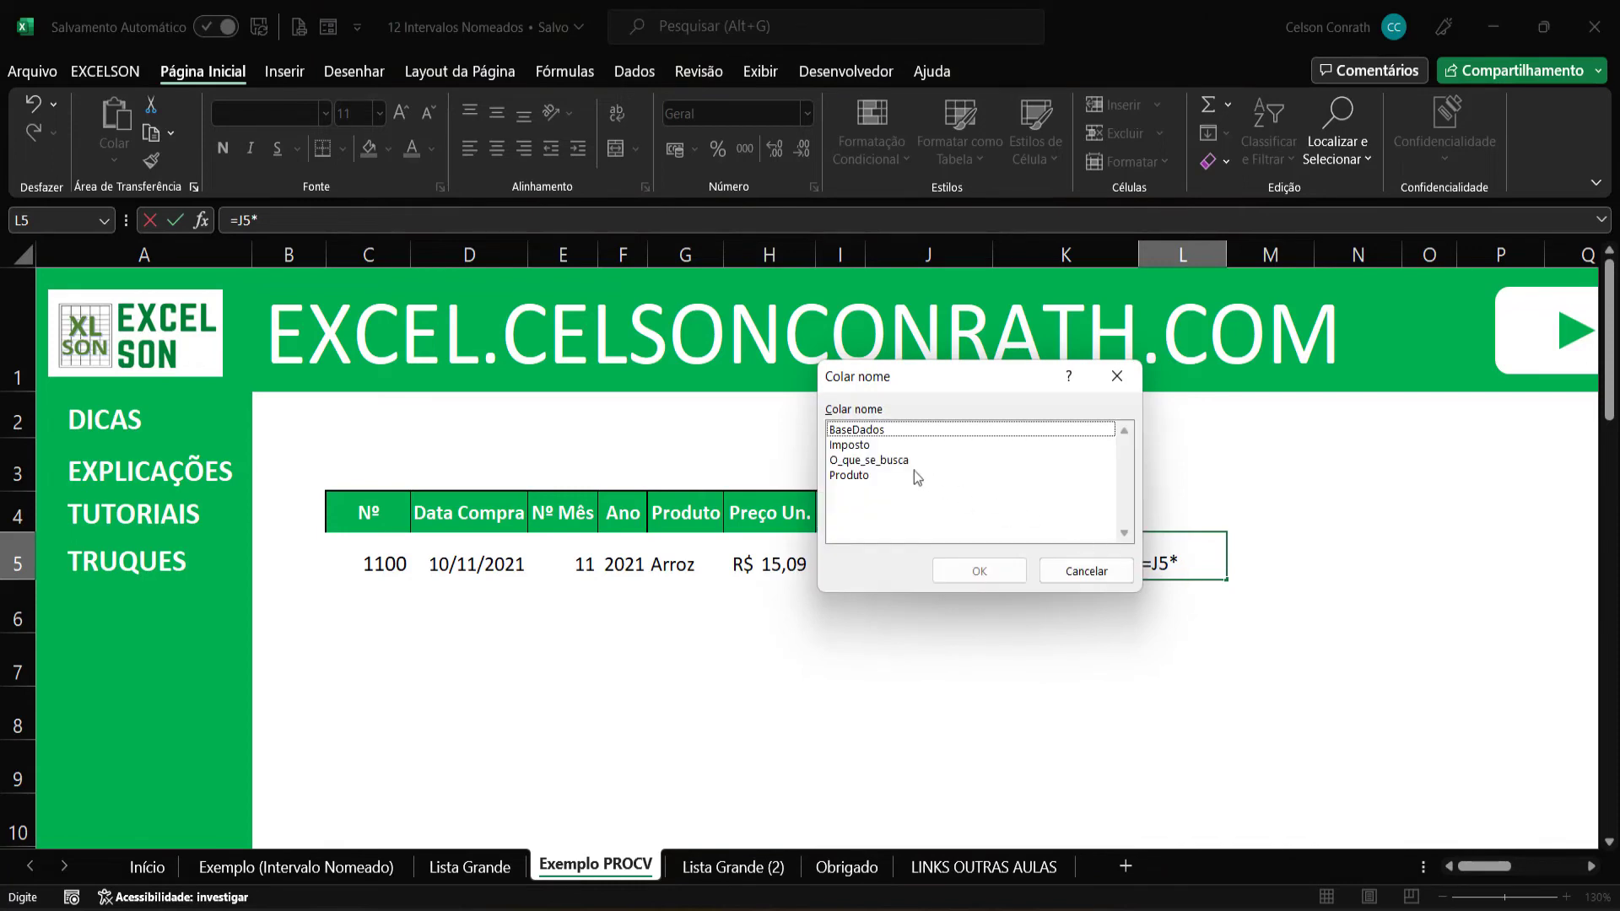
pyautogui.click(858, 446)
pyautogui.click(1012, 572)
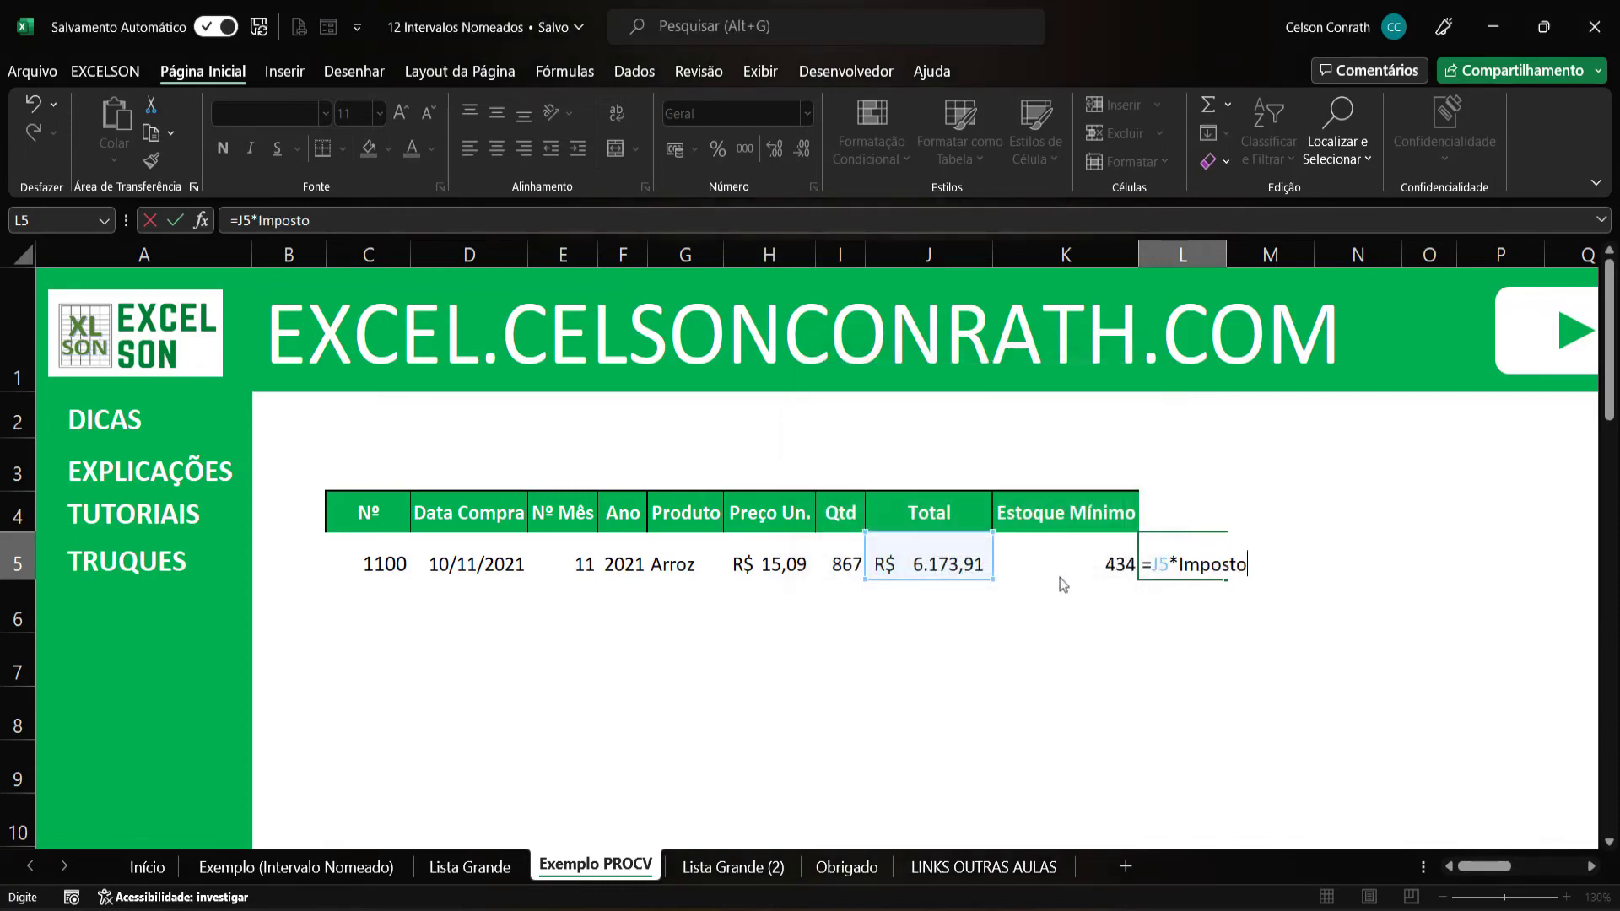
pyautogui.press('Return')
# - Add the header Imposto in L4 above the tax formula
pyautogui.press('Up')
pyautogui.press('Up')
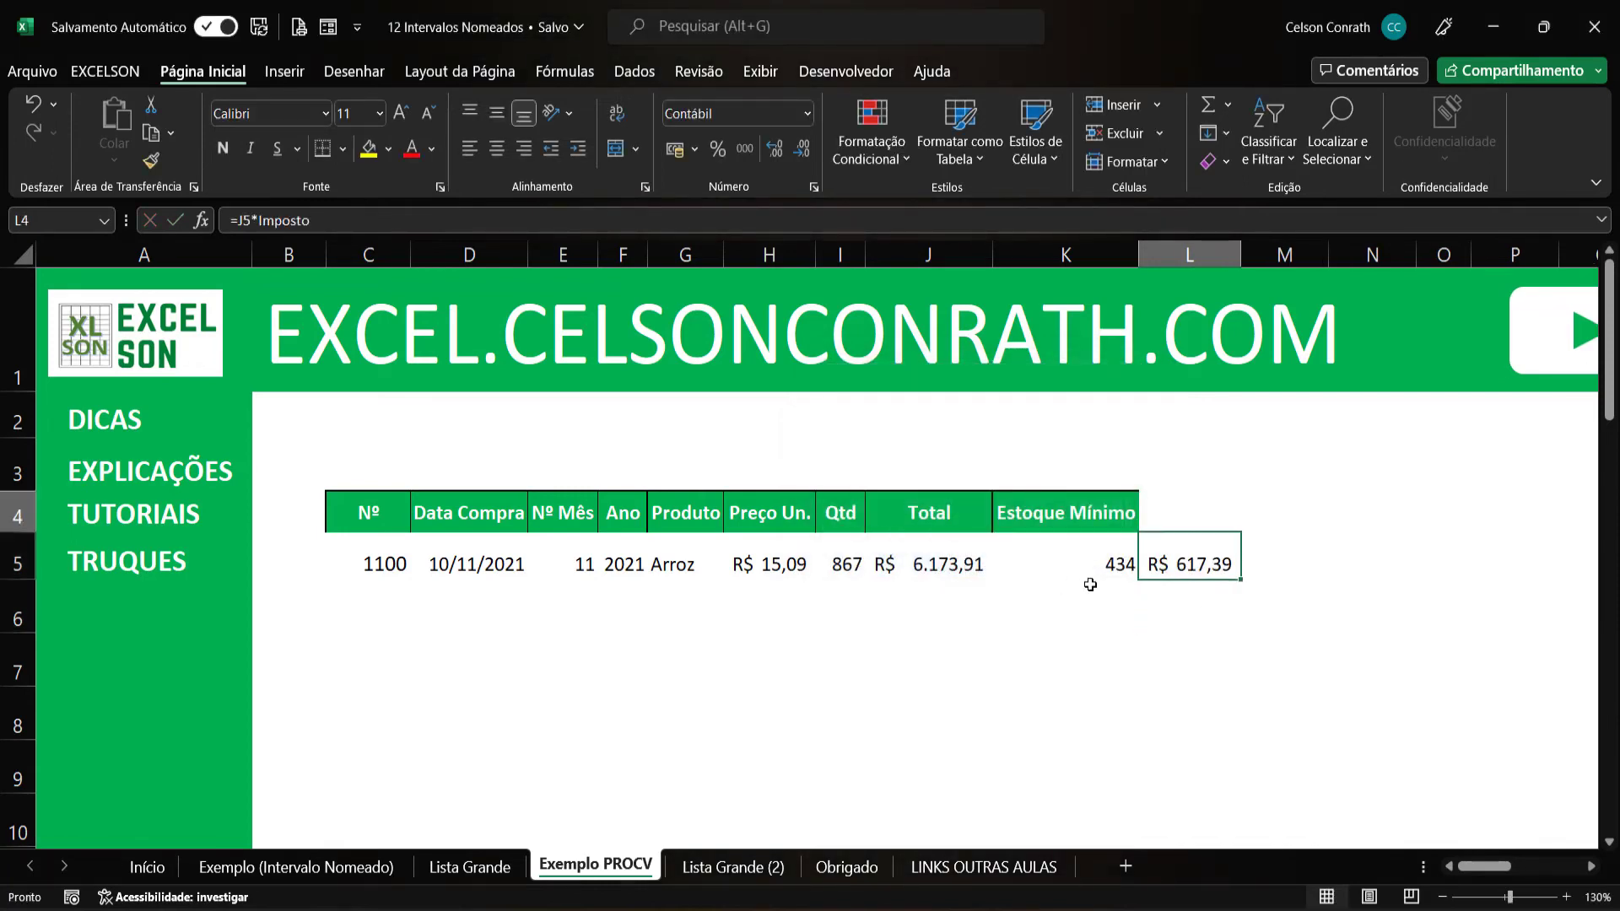
pyautogui.write('Imposto')
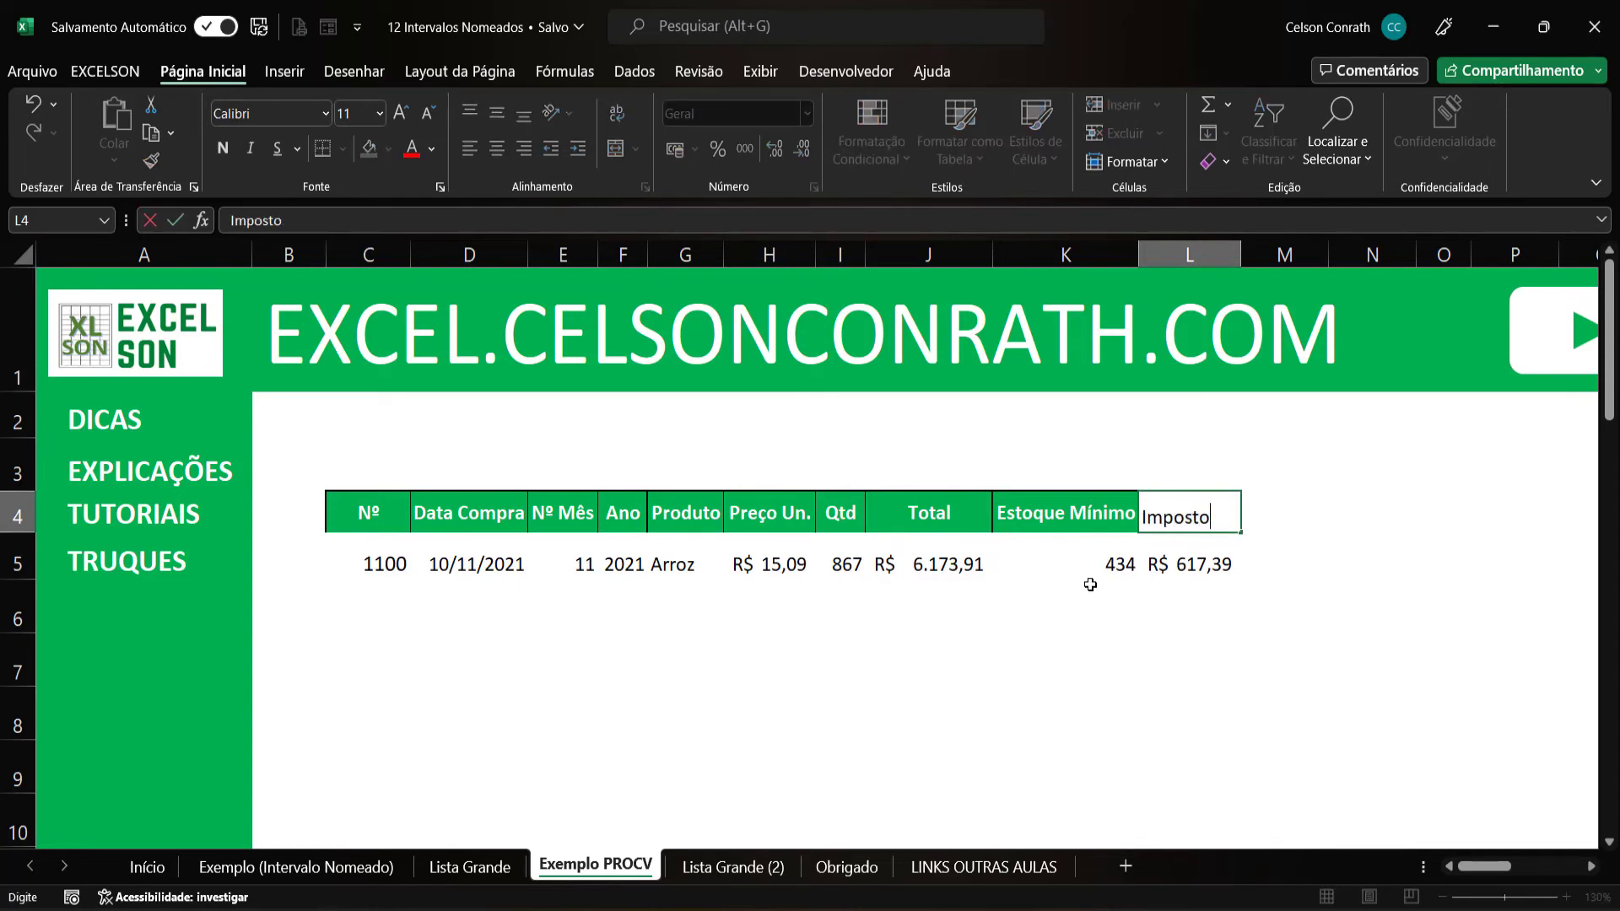
pyautogui.press('Return')
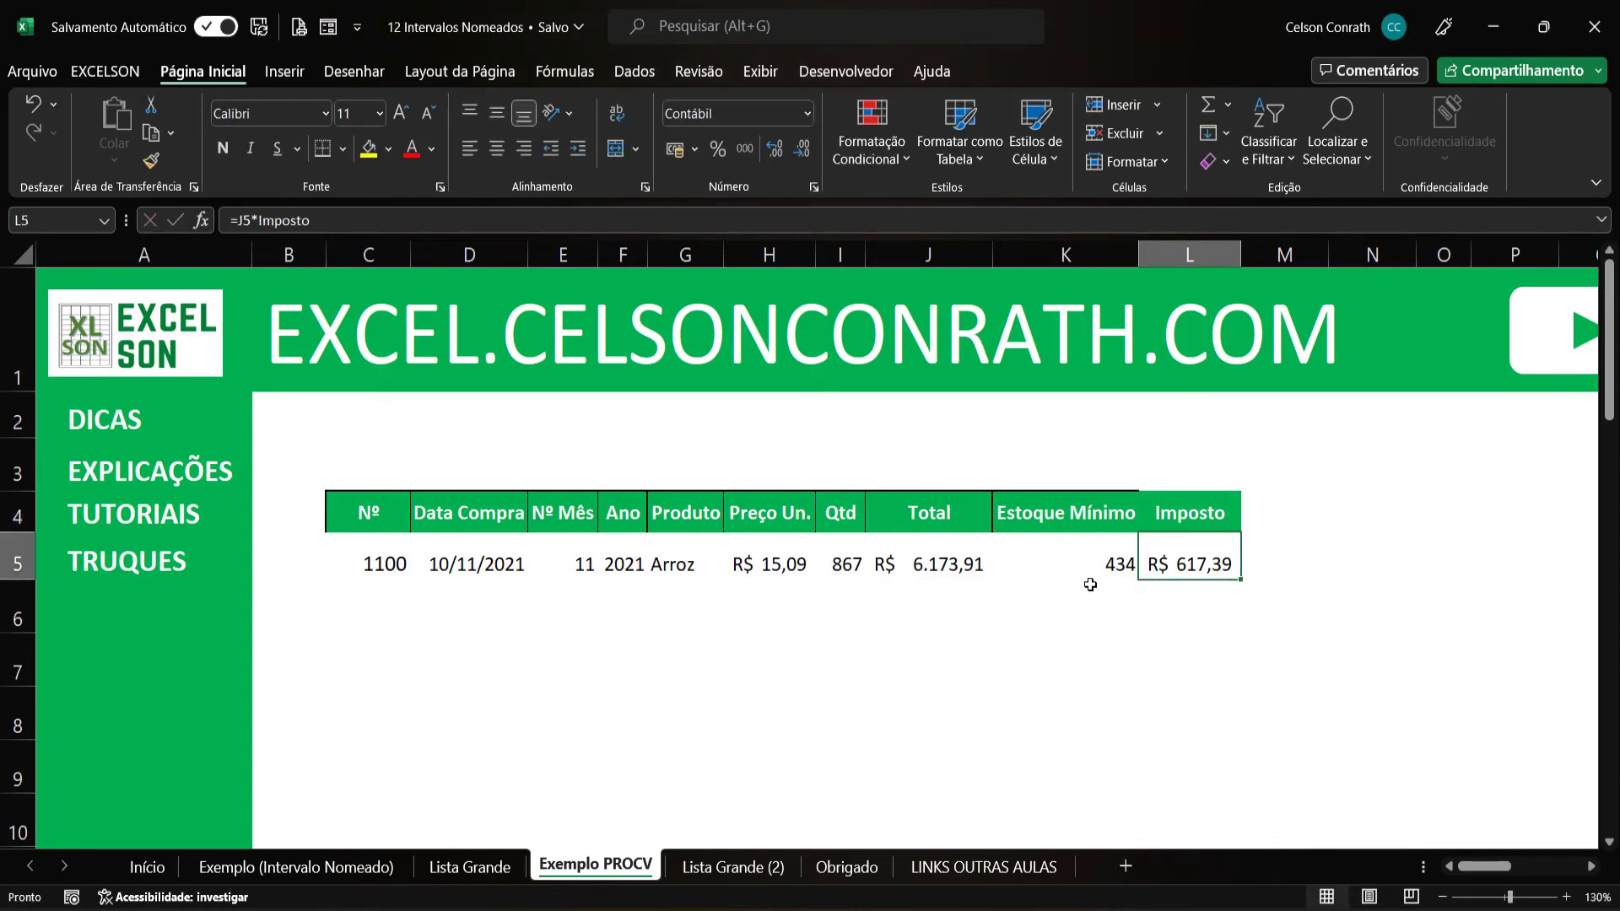
# - Review the LINKS OUTRAS AULAS, Lista Grande (2) and Lista Grande sheets, and finish on the Obrigado sheet
pyautogui.click(1122, 776)
pyautogui.click(1205, 565)
pyautogui.click(991, 869)
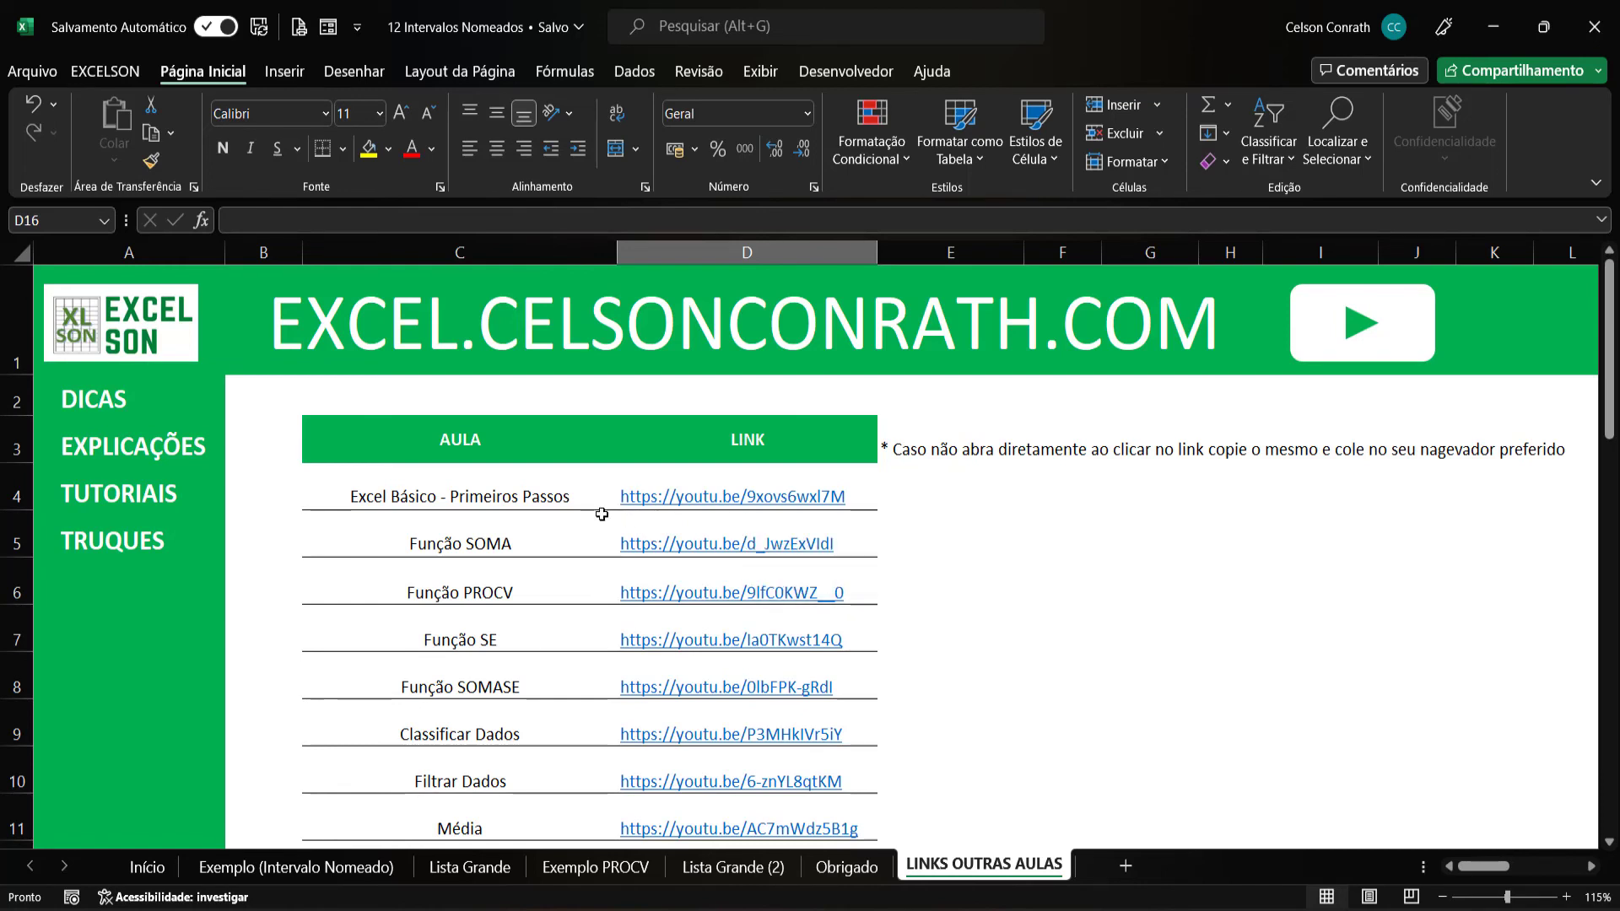
pyautogui.click(754, 869)
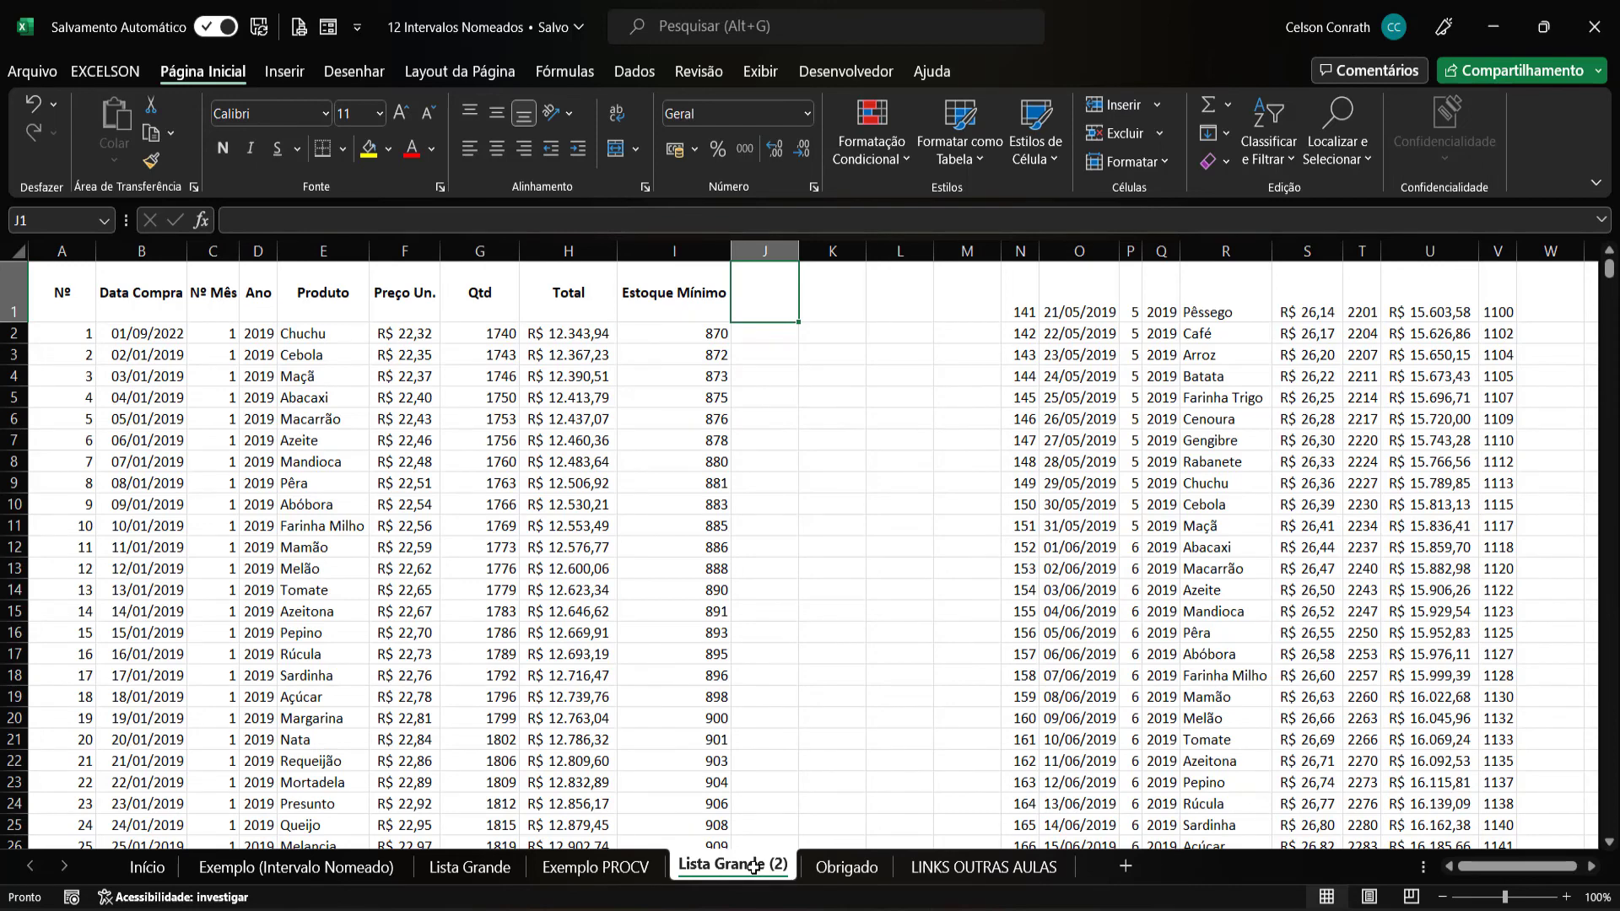
pyautogui.click(580, 873)
pyautogui.click(487, 871)
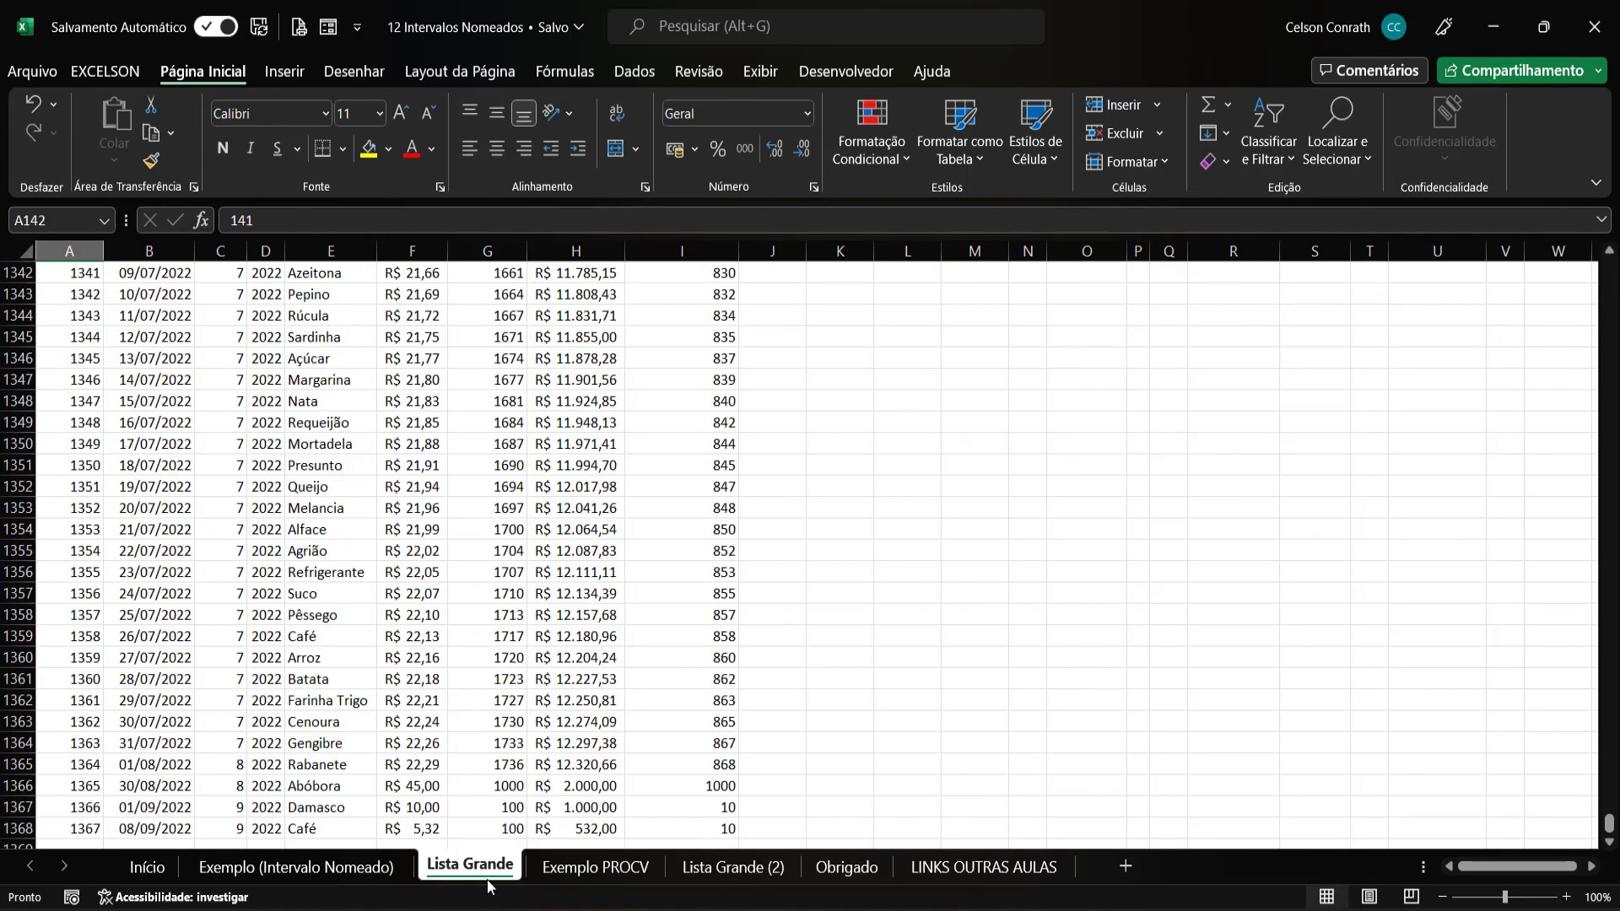
pyautogui.scroll(6, 493, 691)
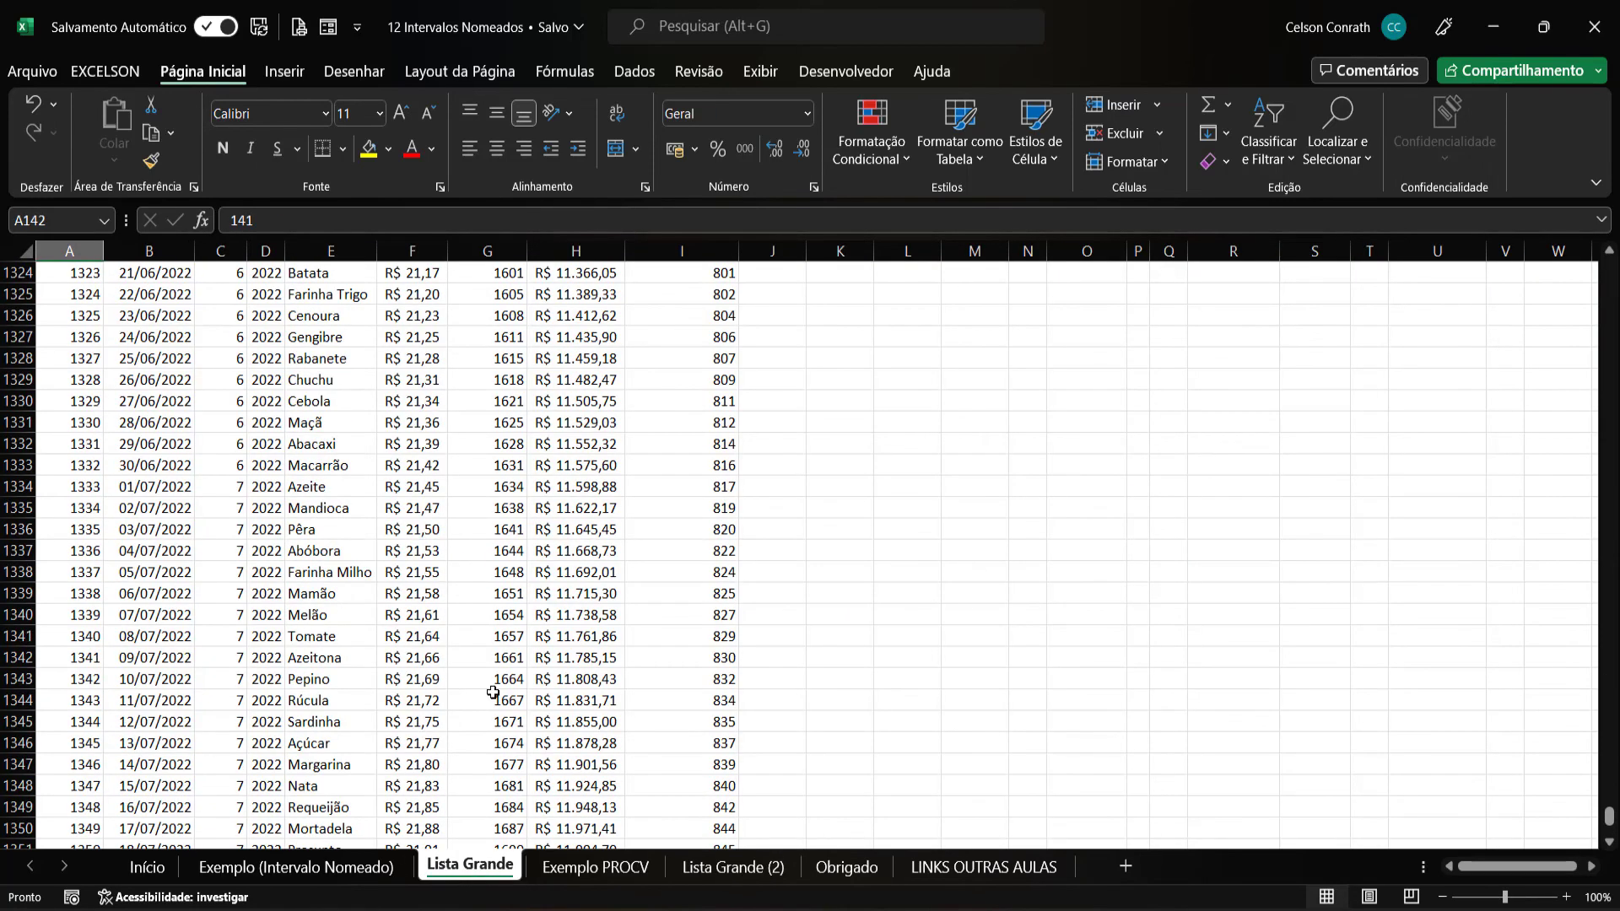
pyautogui.scroll(9, 493, 692)
pyautogui.hotkey('ctrl', 'Home')
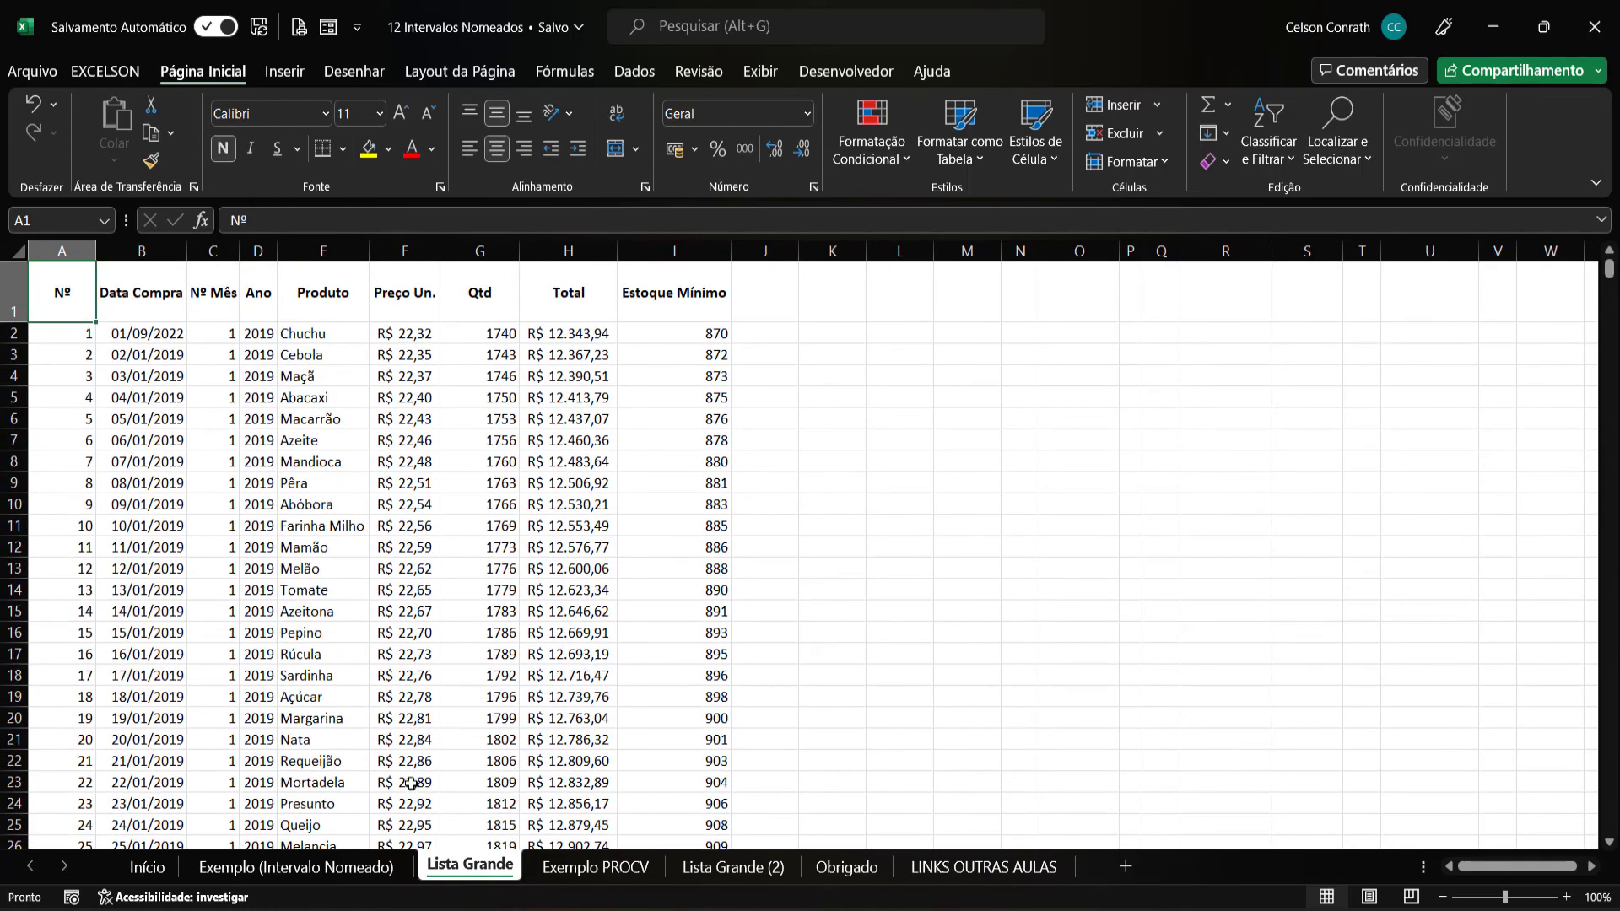
pyautogui.click(342, 869)
pyautogui.click(847, 867)
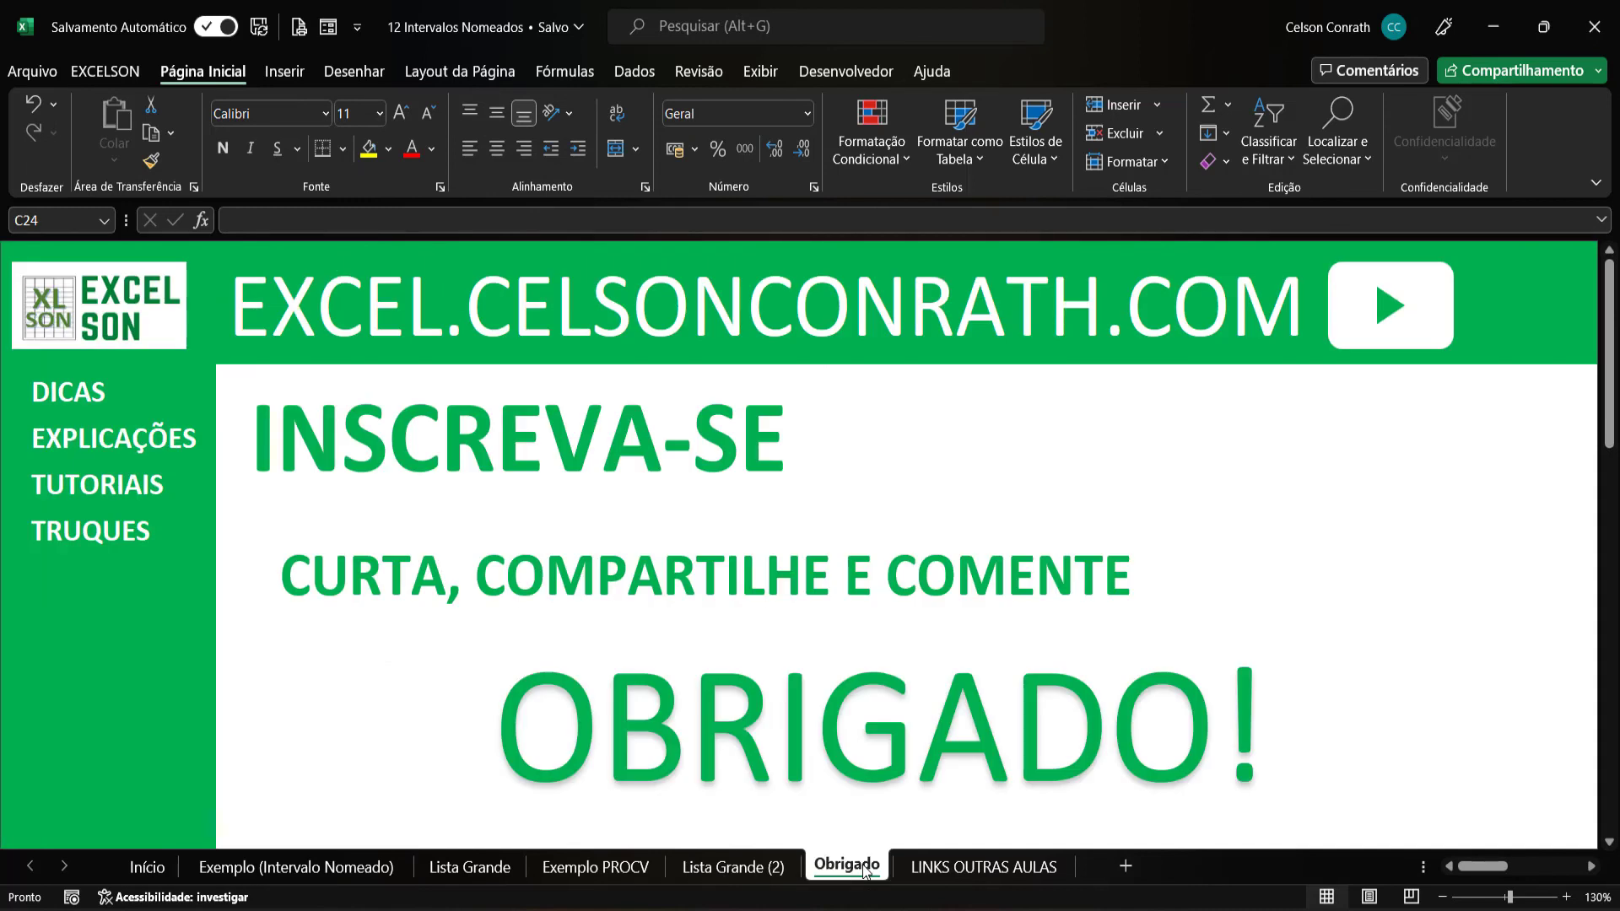